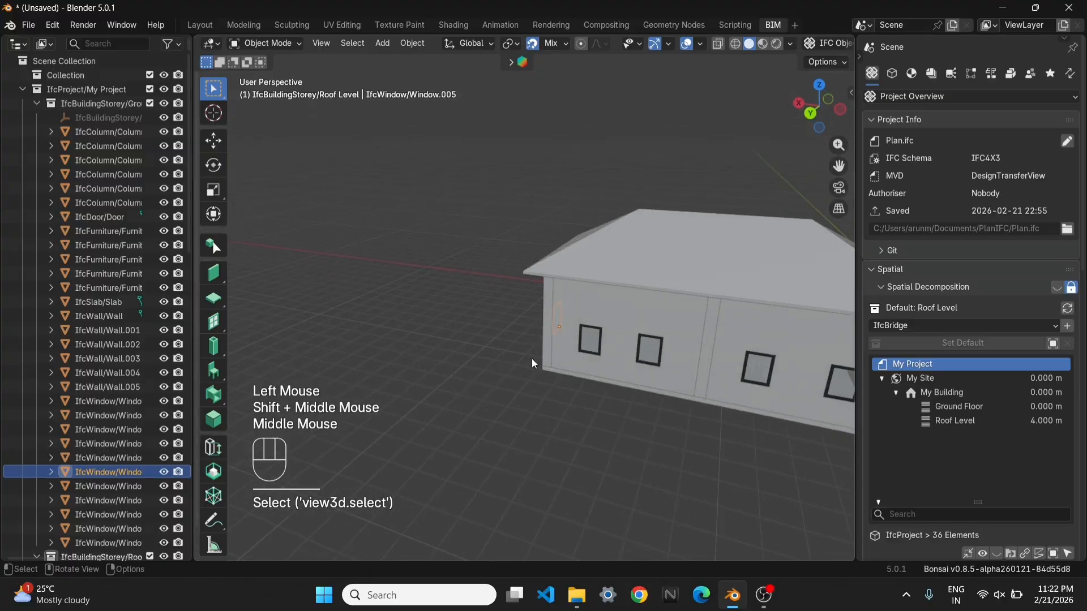
scroll(531, 359, "down", 2)
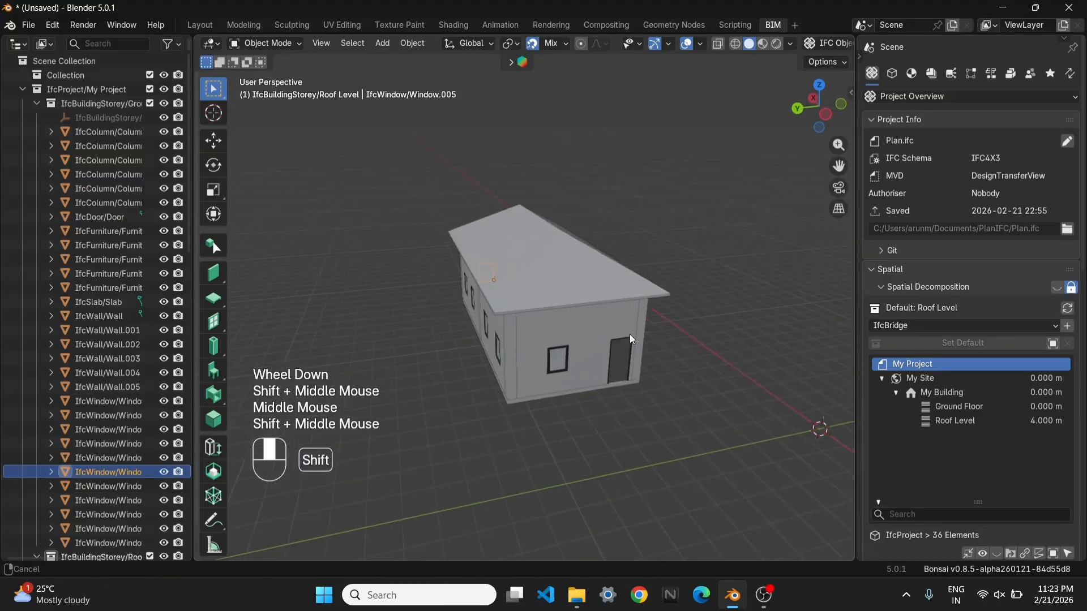
scroll(618, 349, "down", 2)
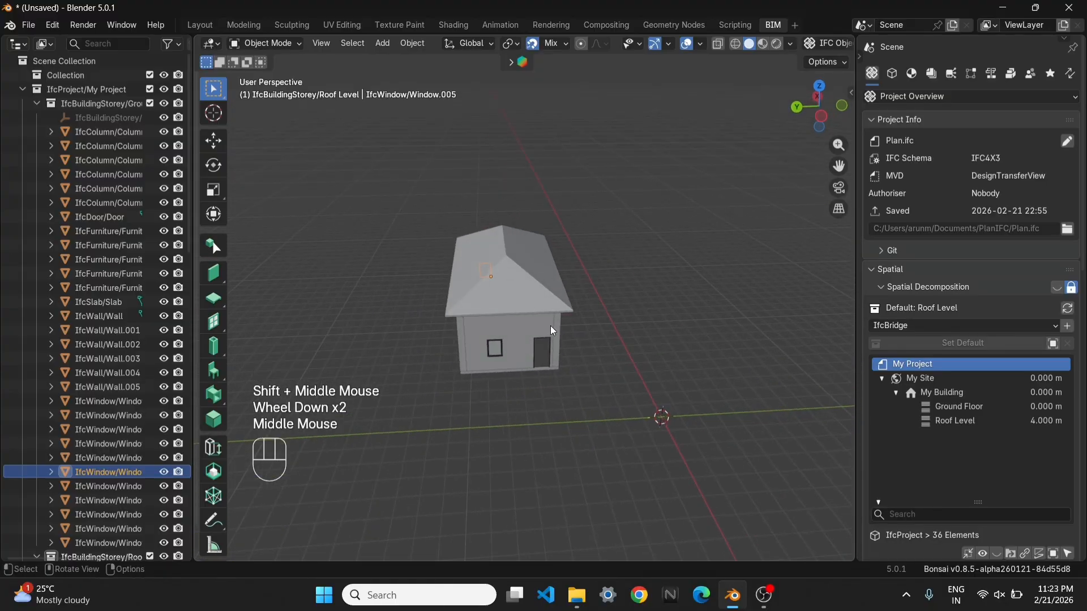
mouse_move(552, 323)
middle_mouse_down()
mouse_move(514, 348)
mouse_move(488, 321)
mouse_move(599, 311)
mouse_move(567, 330)
middle_mouse_up()
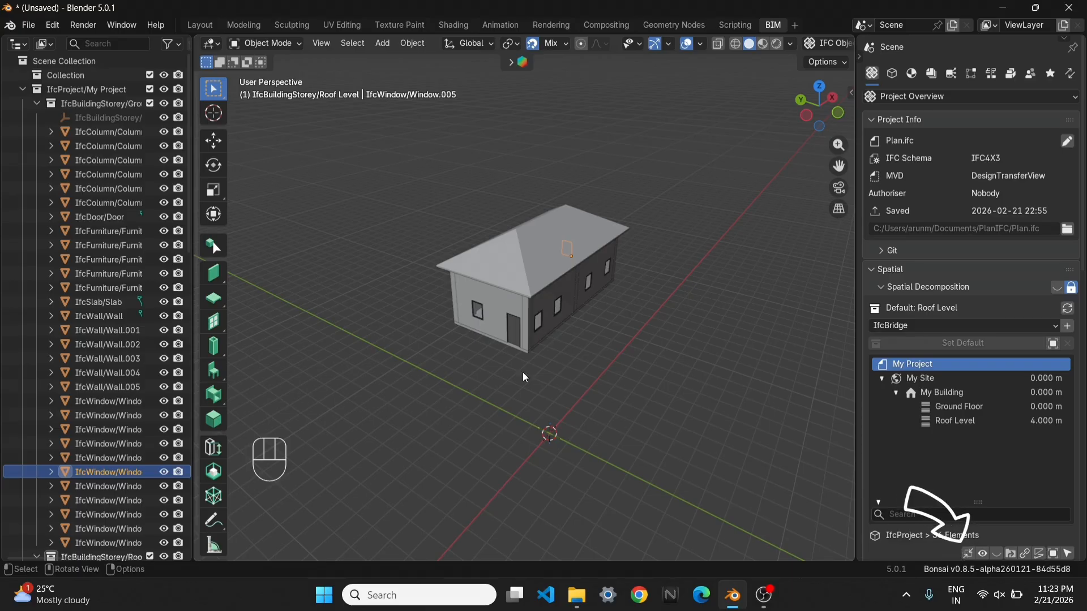
Find and launch LibreOffice Calc with a blank spreadsheet
left_click(446, 600)
type("libre")
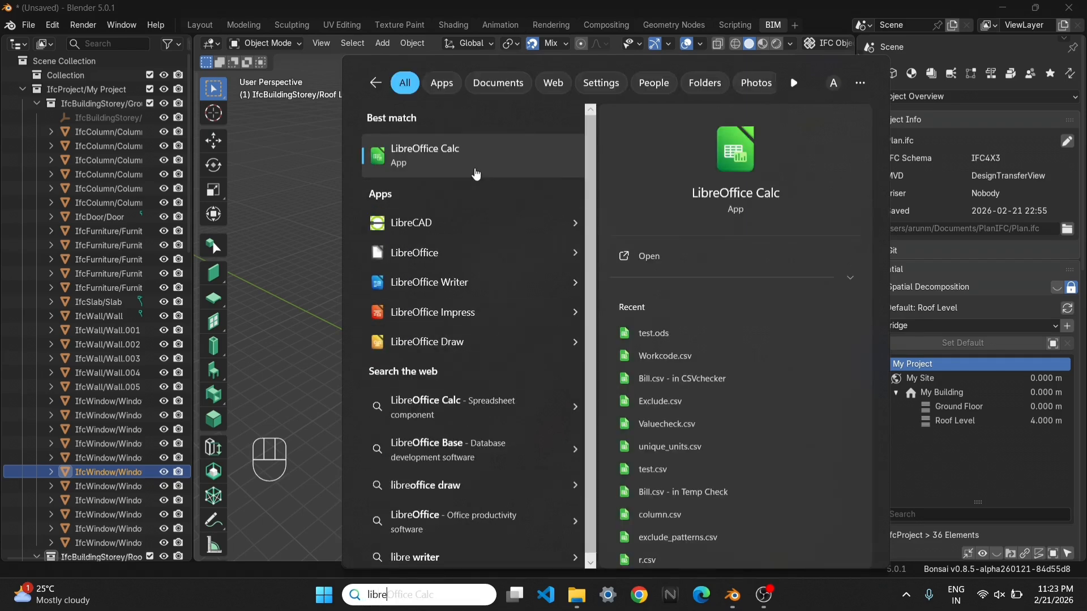
left_click(469, 161)
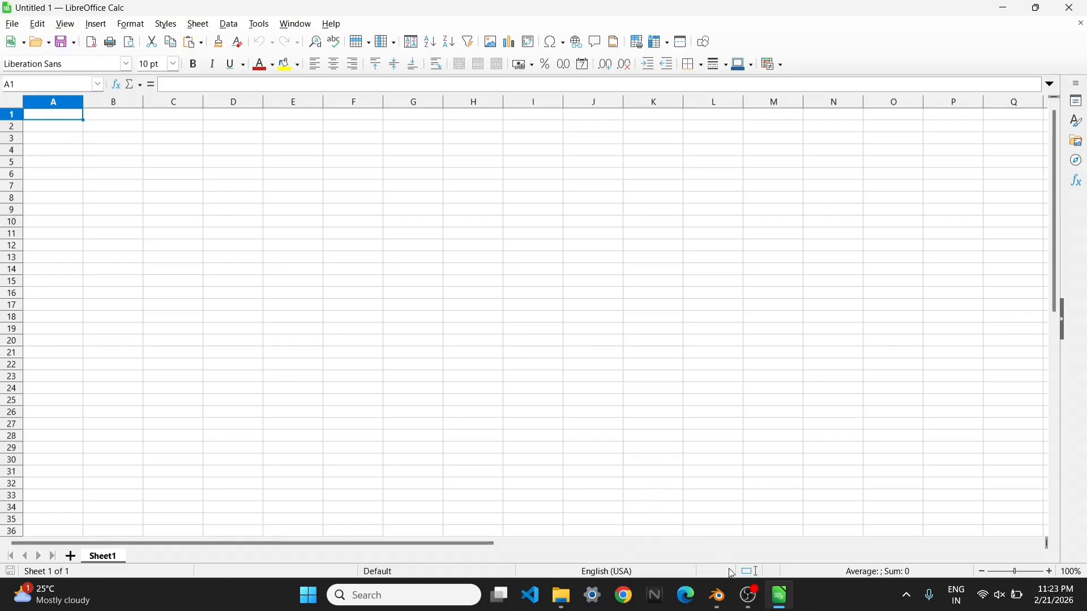
Switch back to Blender and examine the object information of the floor slab and the corner column beside the door
left_click(717, 596)
scroll(535, 363, "up", 3)
middle_click_drag(514, 399, 491, 341, "shift")
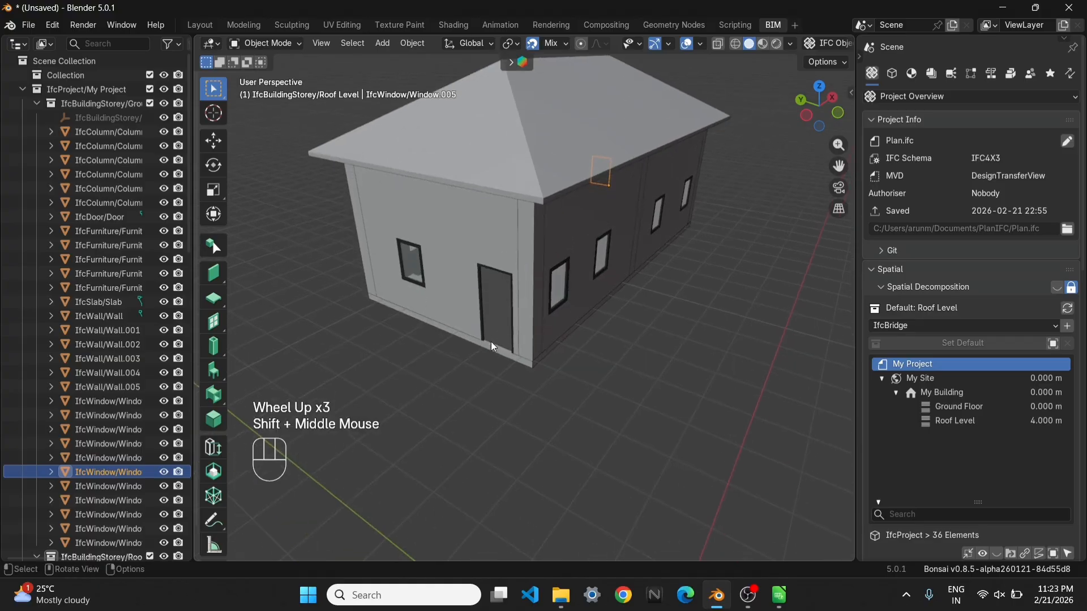
left_click(494, 349)
left_click(892, 75)
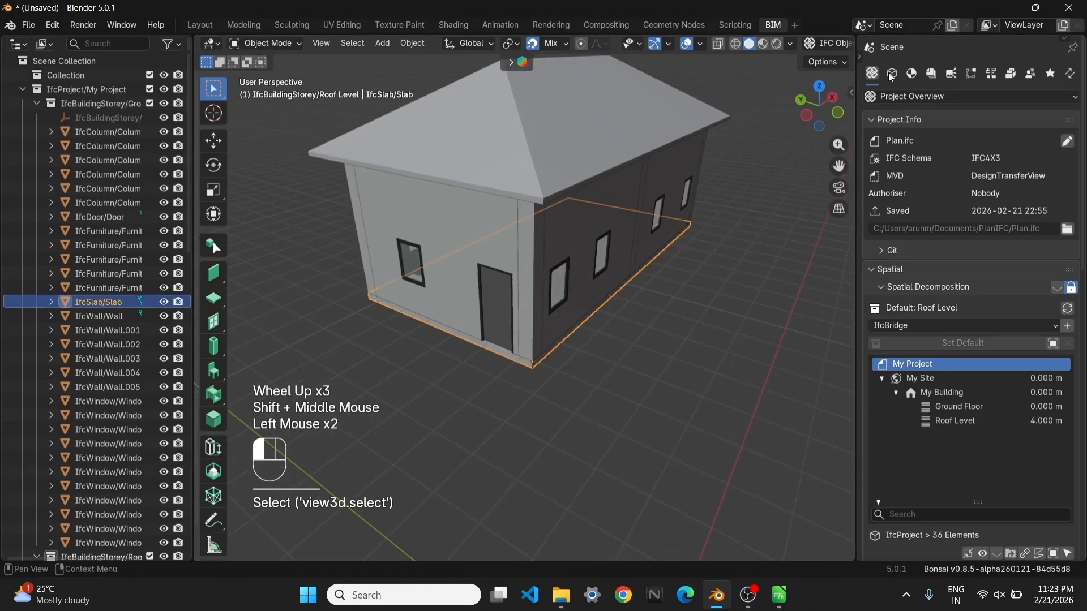
left_click(892, 74)
middle_click_drag(426, 358, 448, 291)
left_click(448, 291)
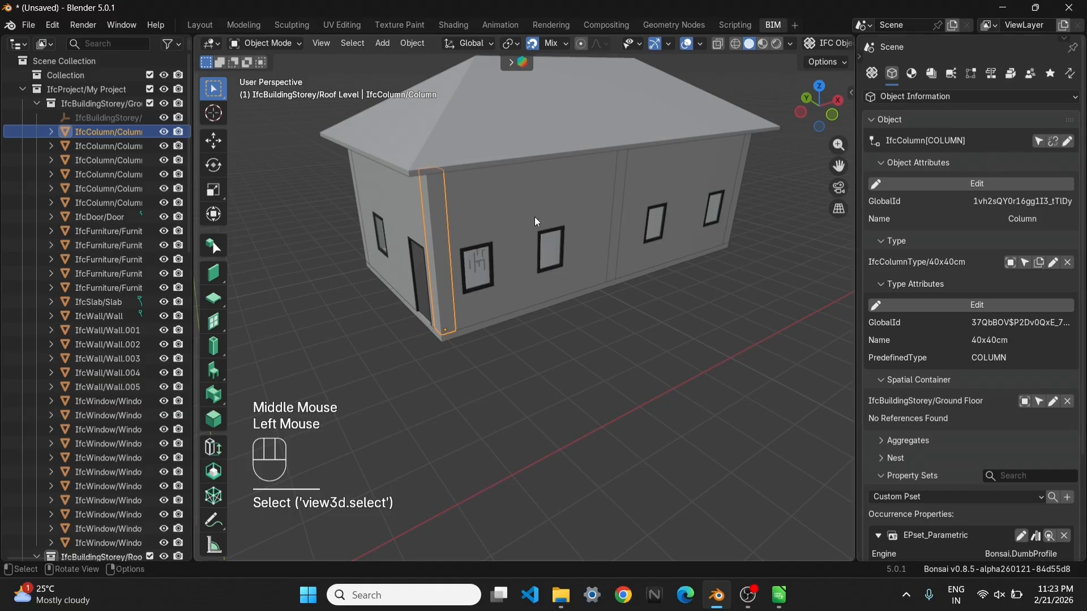
Examine the object information of the long wall, the beam above it, the door and the first window
left_click(593, 215)
middle_click_drag(647, 181, 477, 138)
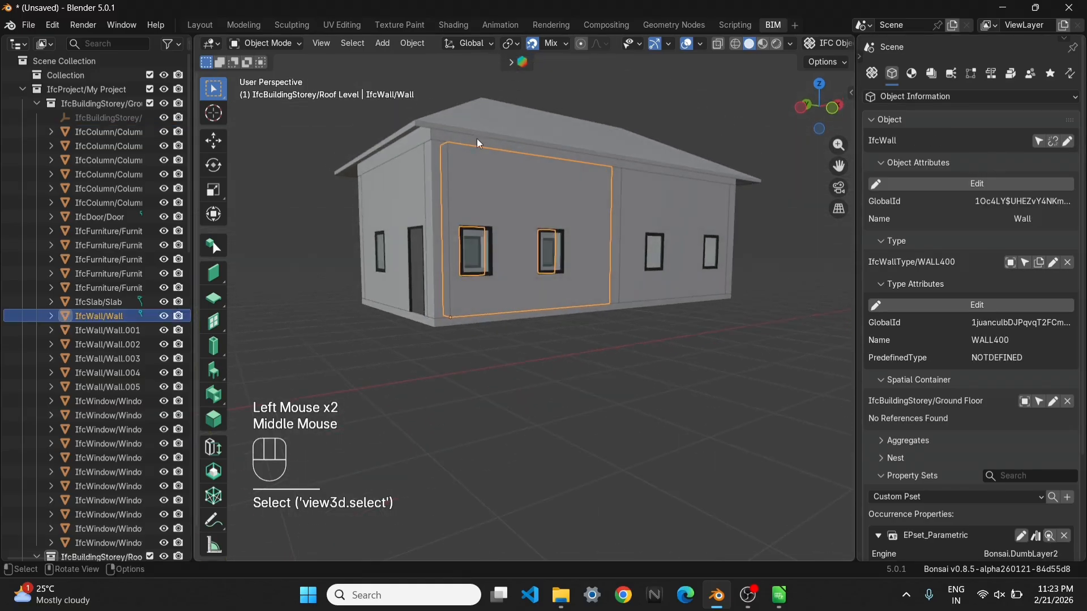
left_click(448, 136)
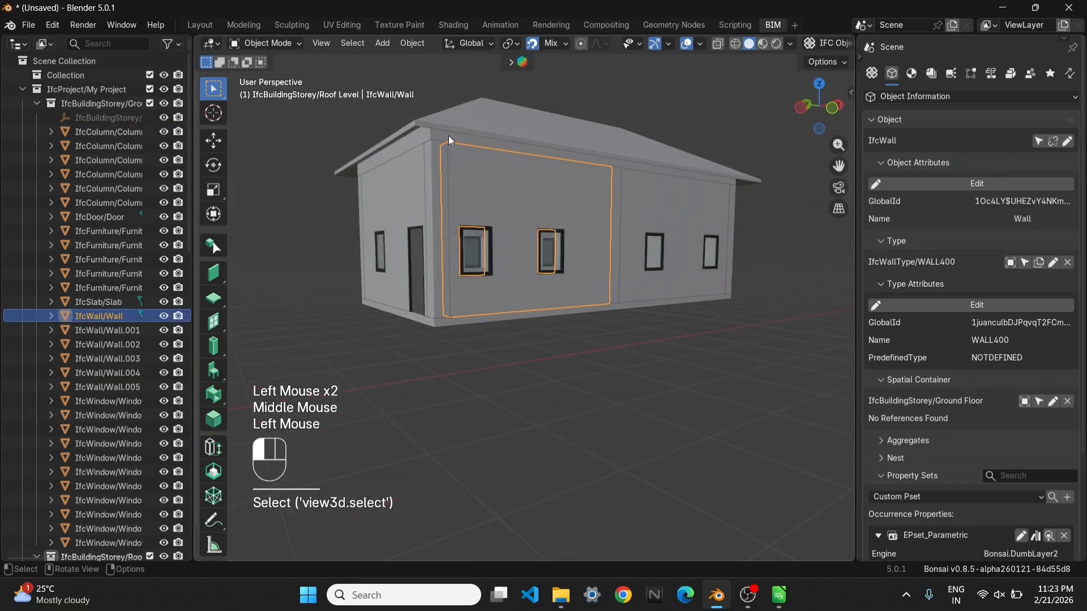
left_click(417, 249)
left_click(476, 248)
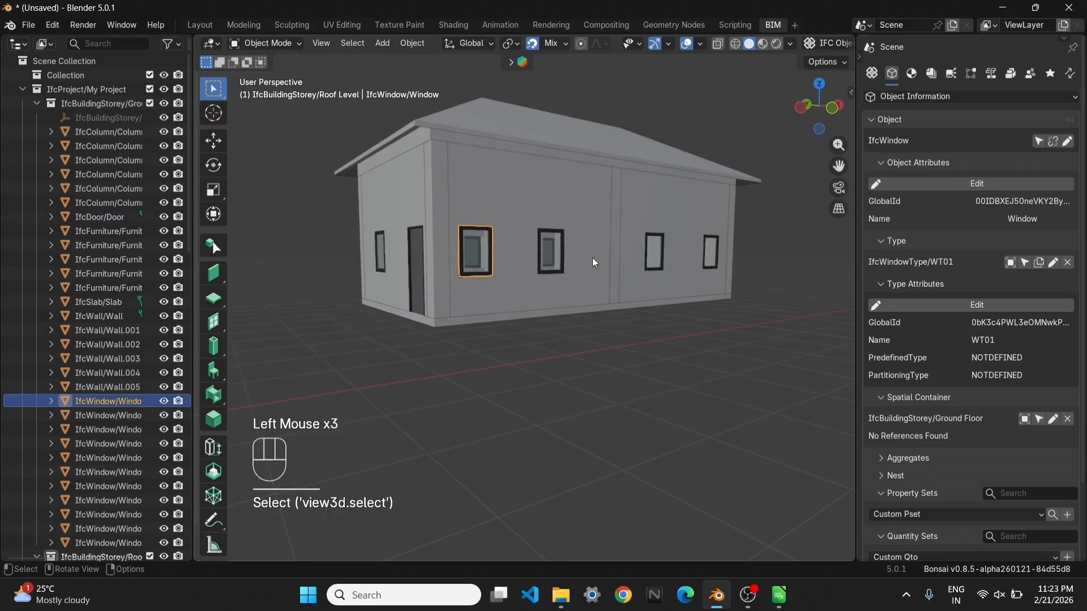
From the left orthographic view, clip the display to the building's lower part so the roof is cut away and the interior is exposed
scroll(583, 309, "down", 2)
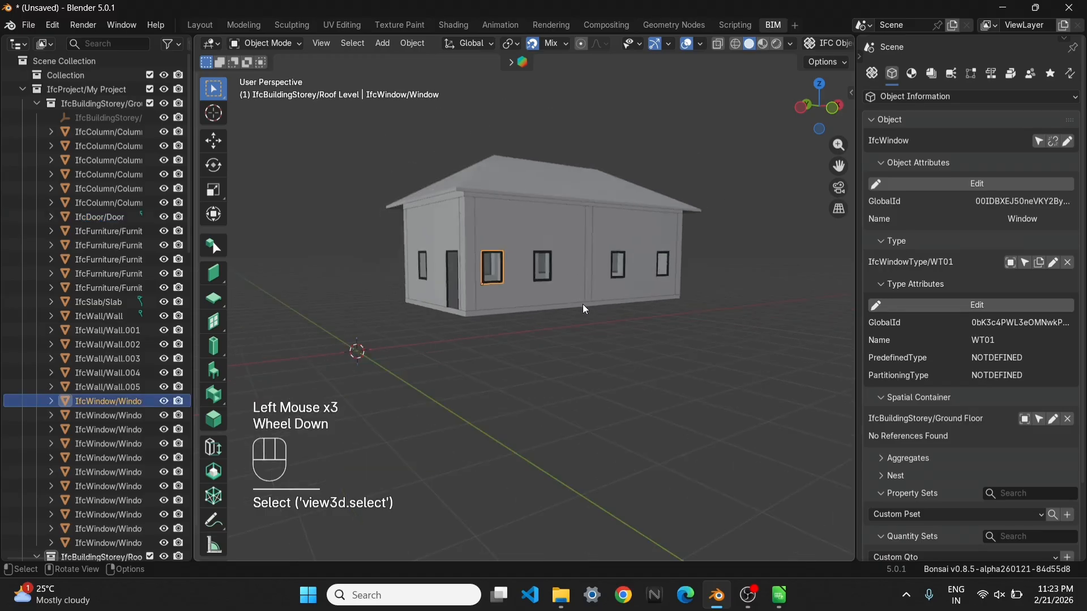
middle_click_drag(583, 304, 636, 307)
key("grave")
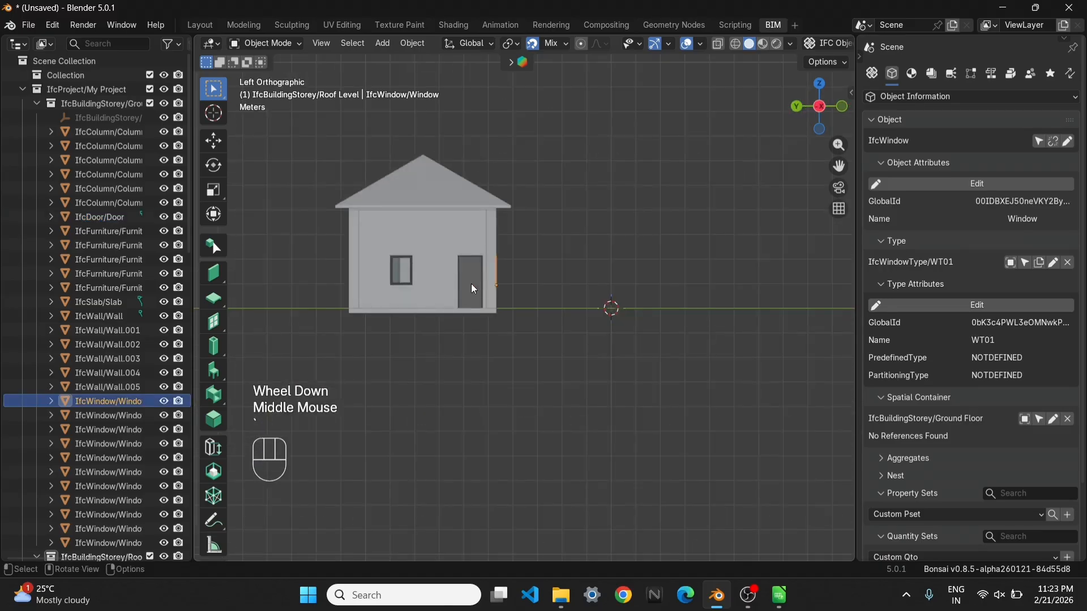
key("grave")
middle_click_drag(408, 295, 626, 355, "shift")
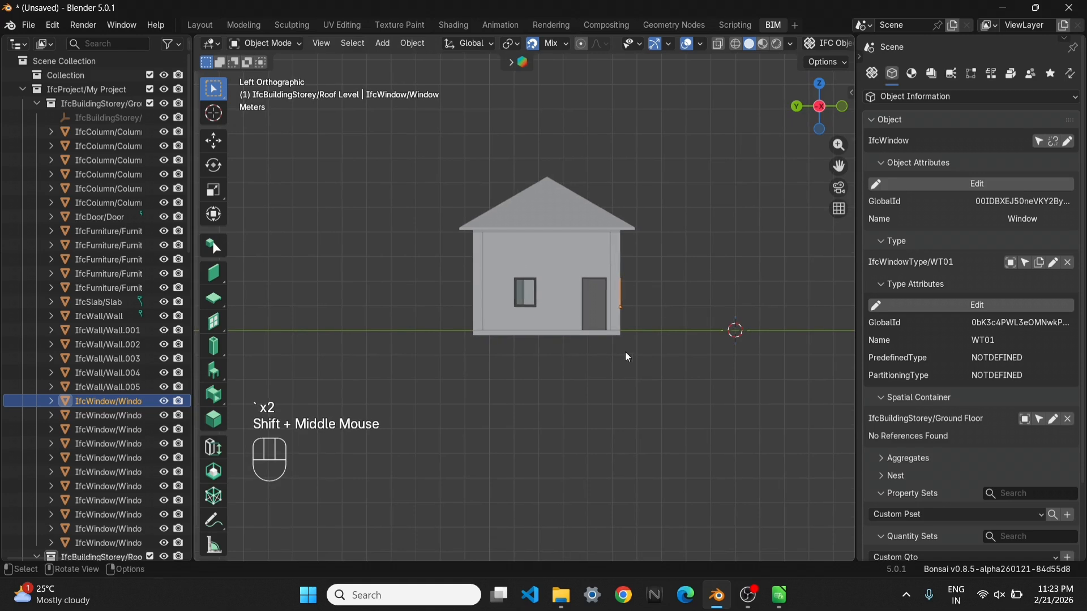
left_click(515, 343)
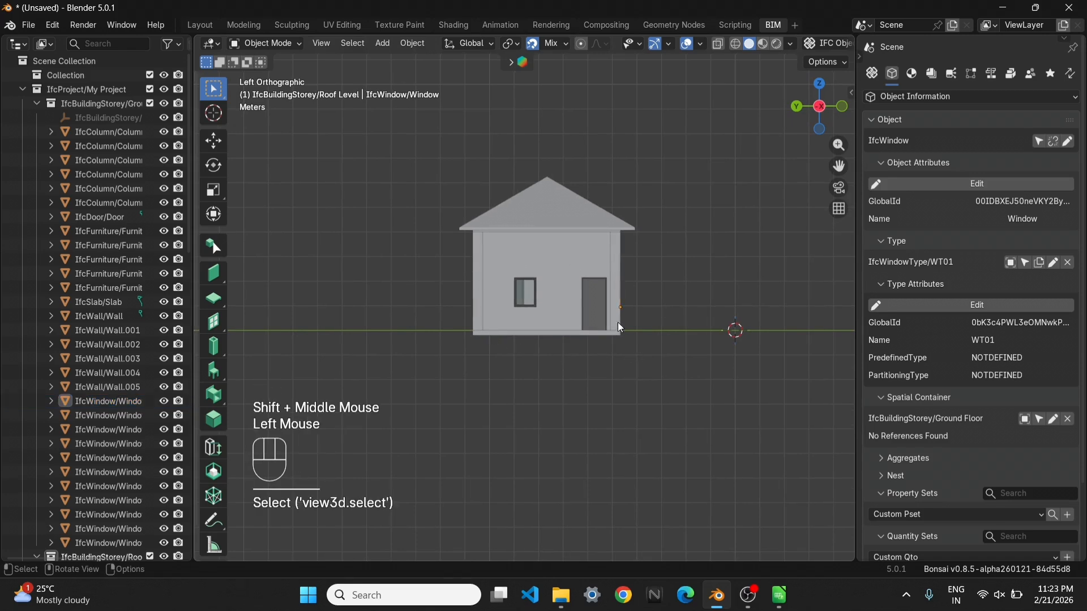
key("alt+b")
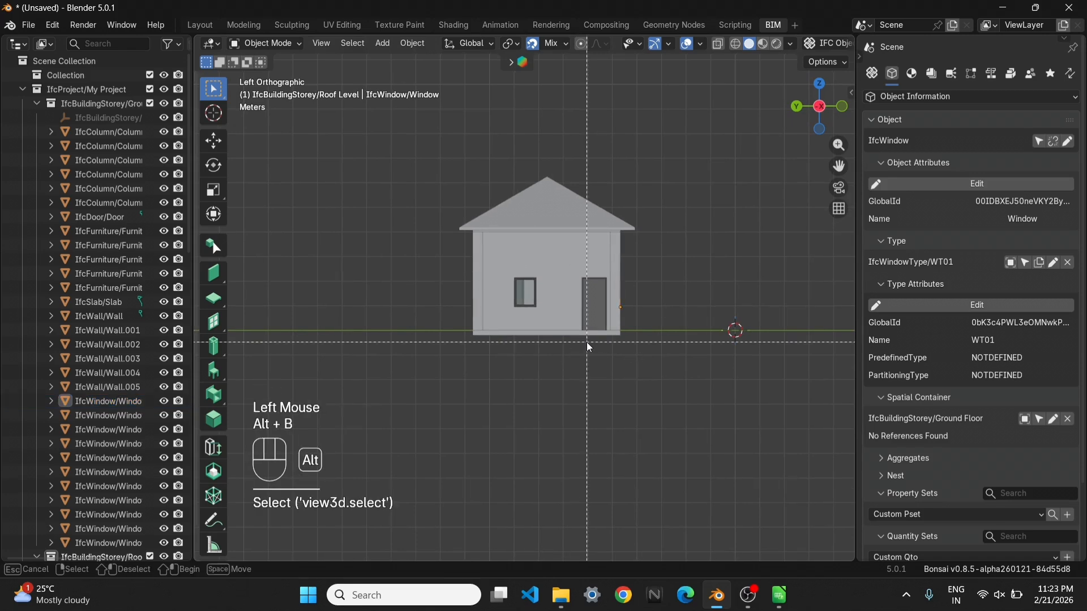
left_click_drag(671, 393, 420, 286)
middle_click_drag(420, 287, 502, 265)
scroll(626, 246, "up", 2)
scroll(519, 358, "up", 1)
scroll(517, 361, "up", 1)
In top view, select only the table and its four chairs and move them about 1.2 m in -X and 0.5 m in +Y
left_click(511, 284)
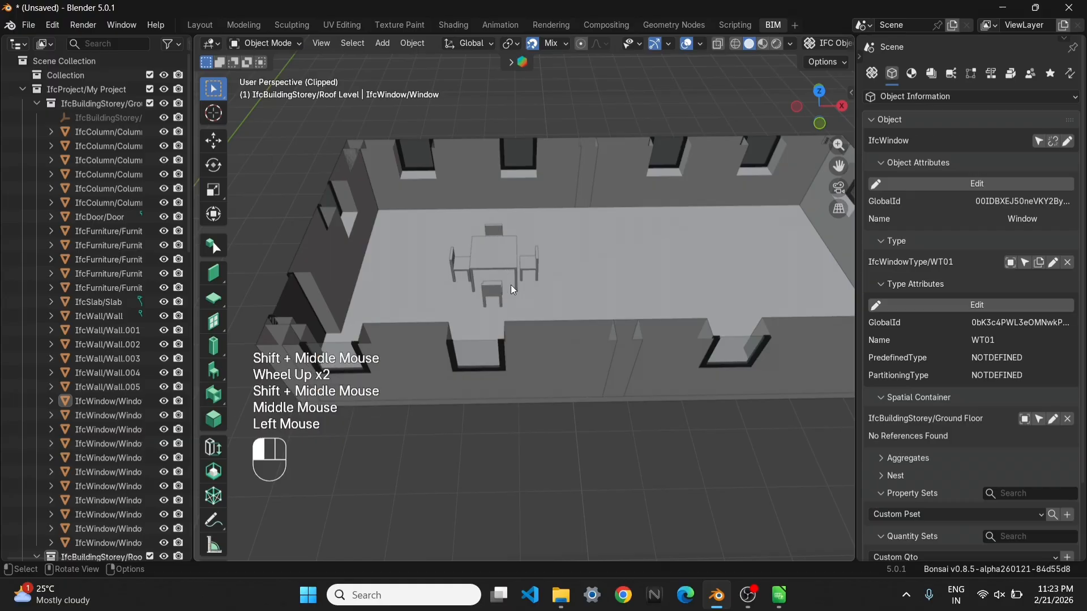
key("grave")
left_click(517, 232)
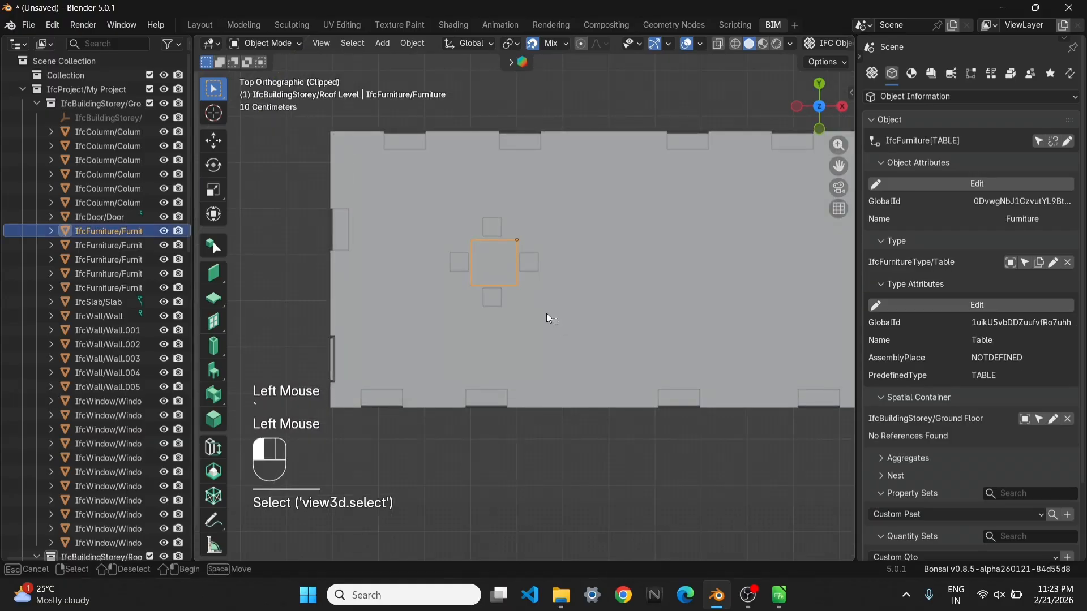
left_click_drag(546, 313, 439, 237)
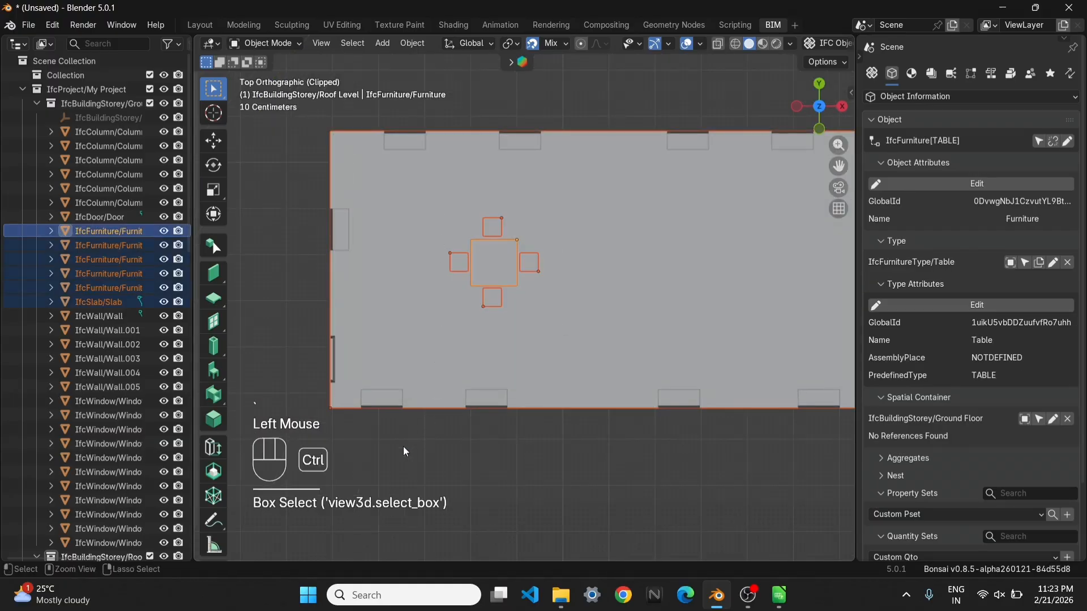
left_click(351, 348, "ctrl")
scroll(444, 265, "down", 2)
middle_click_drag(444, 265, 474, 317, "shift")
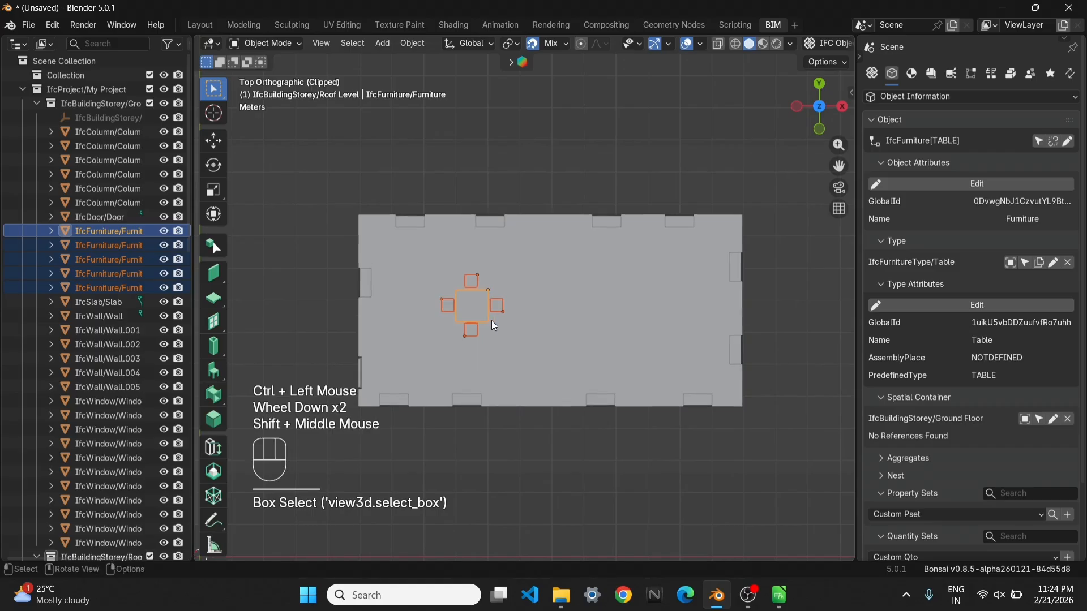
key("g")
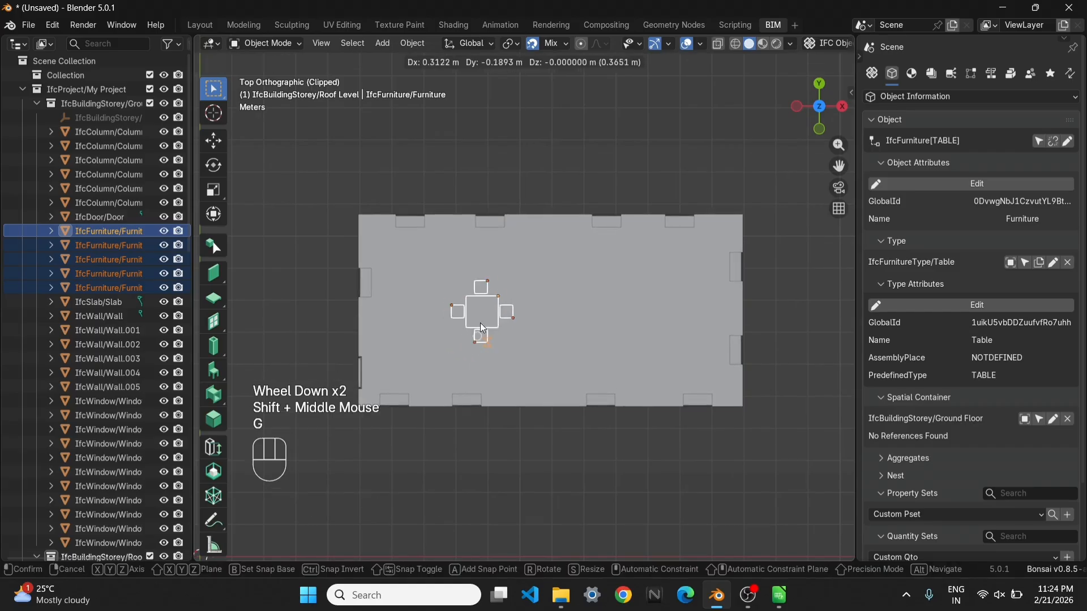
key("Escape")
left_click(443, 346)
middle_click_drag(444, 349, 497, 289, "shift")
key("g")
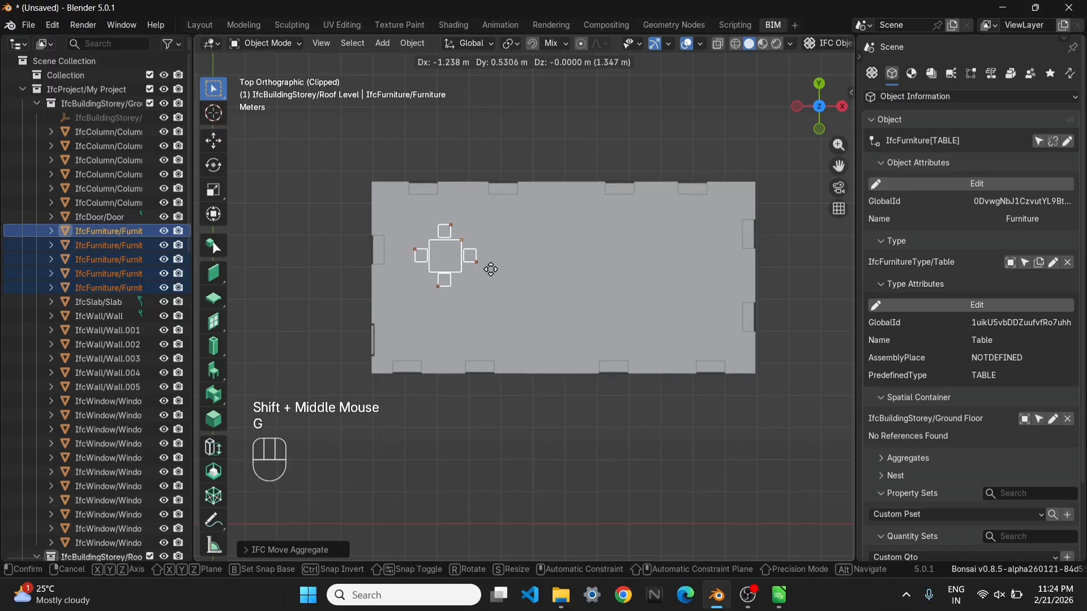
left_click(485, 271)
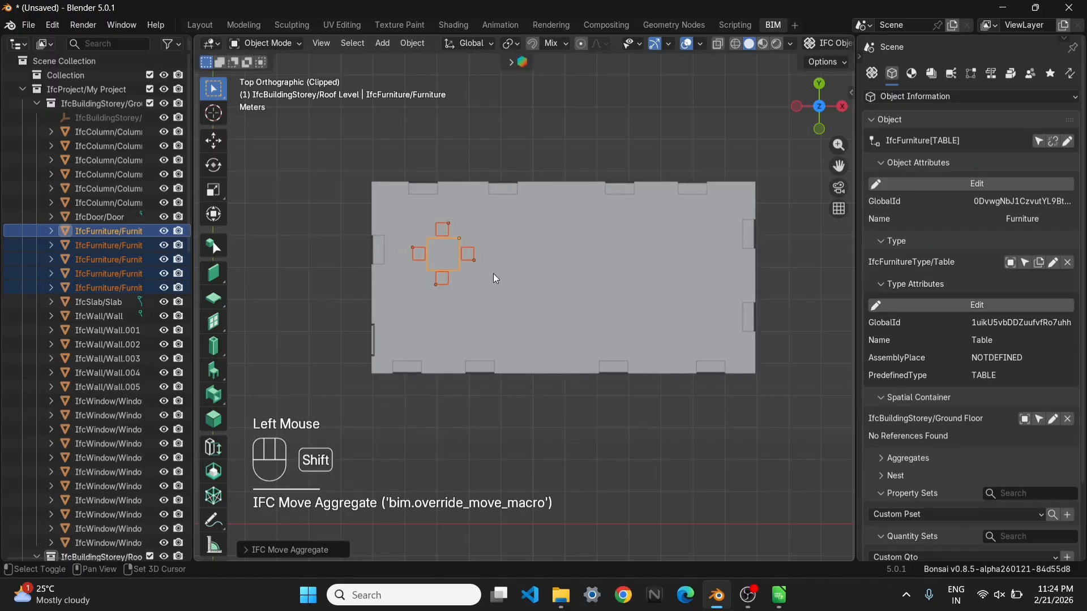
Duplicate the table-and-chairs set three times along the X axis to form a row of four sets
key("shift+d")
key("x")
left_click(575, 283)
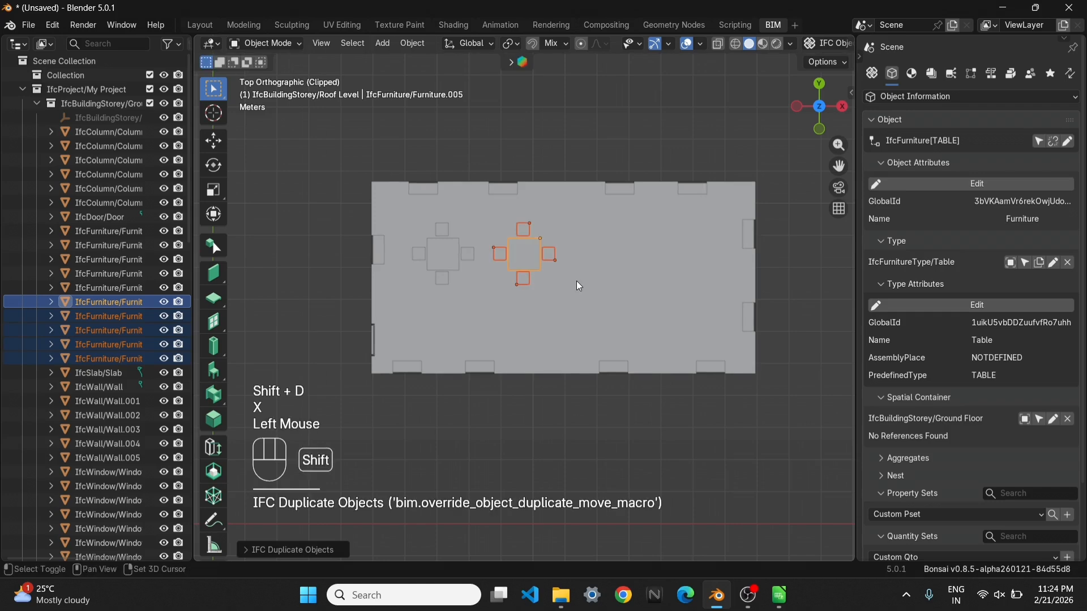
key("shift+d")
key("x")
left_click(660, 278)
key("shift+d")
key("x")
left_click(743, 278)
Duplicate the whole row of four table sets along the Y axis to form a second row below it
left_click_drag(734, 294, 403, 206)
left_click_drag(406, 206, 418, 214, "ctrl")
key("shift+d")
key("y")
left_click(598, 337)
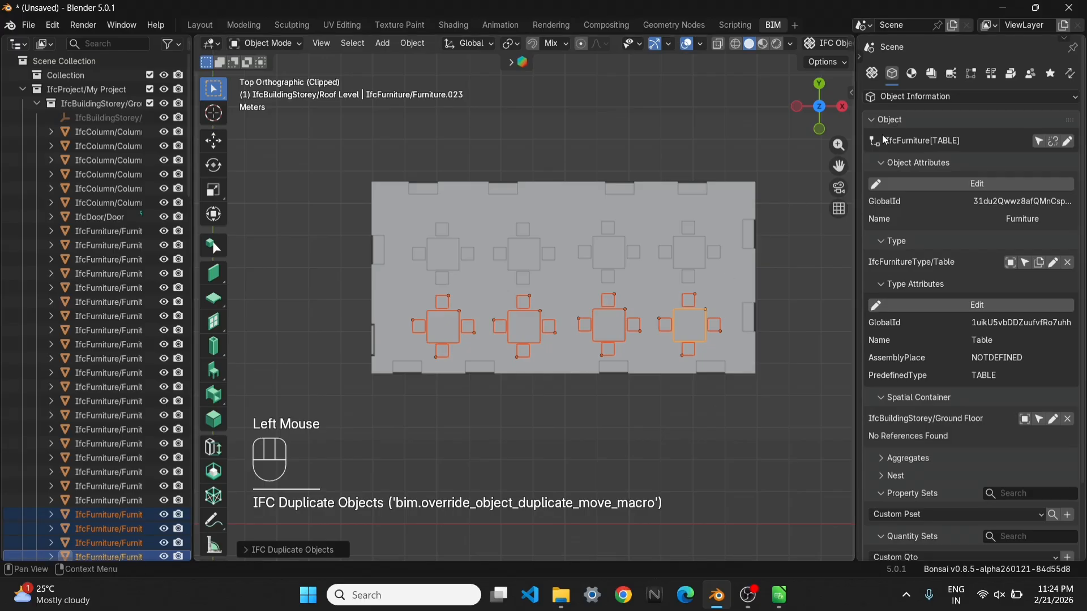
Select all IfcFurniture objects and move them about 0.27 m along the Y axis
left_click(1039, 141)
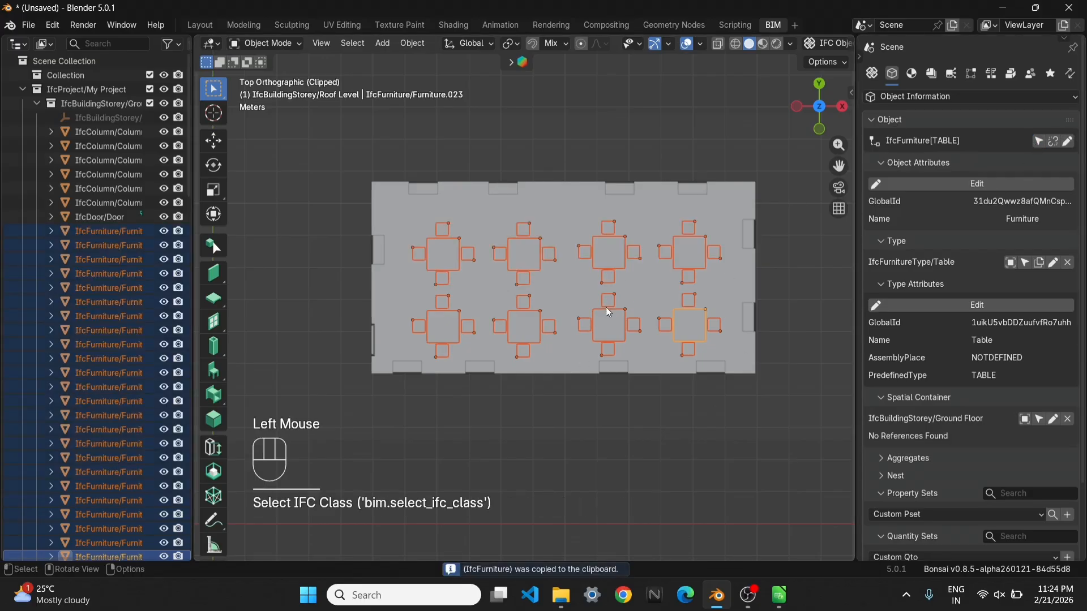
key("g")
key("y")
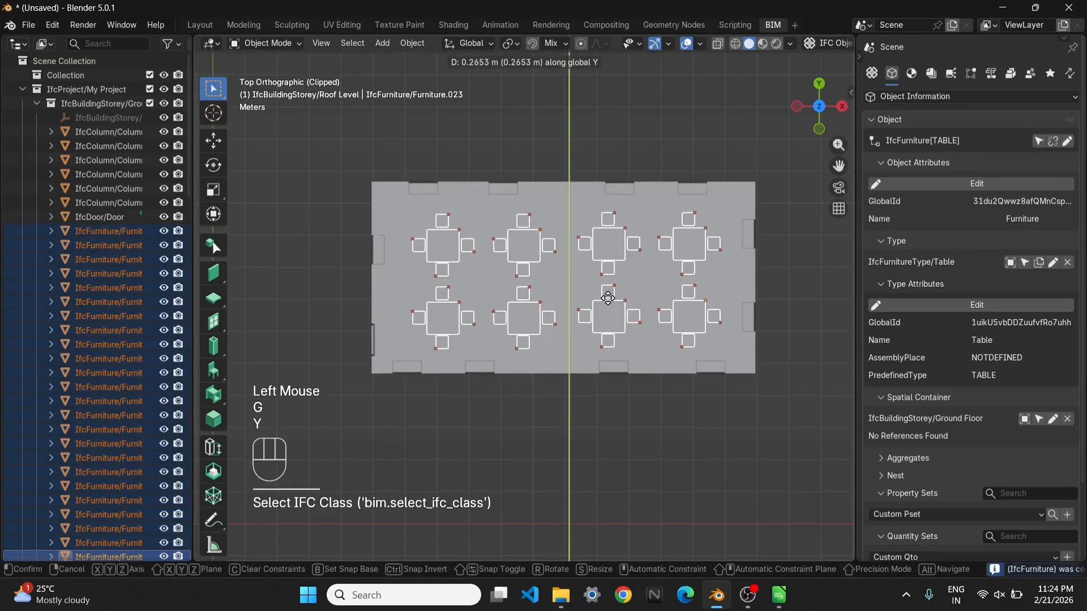
left_click(608, 298)
Deselect the furniture, view the furnished interior in perspective and remove the view clipping to show the whole building
left_click(502, 324)
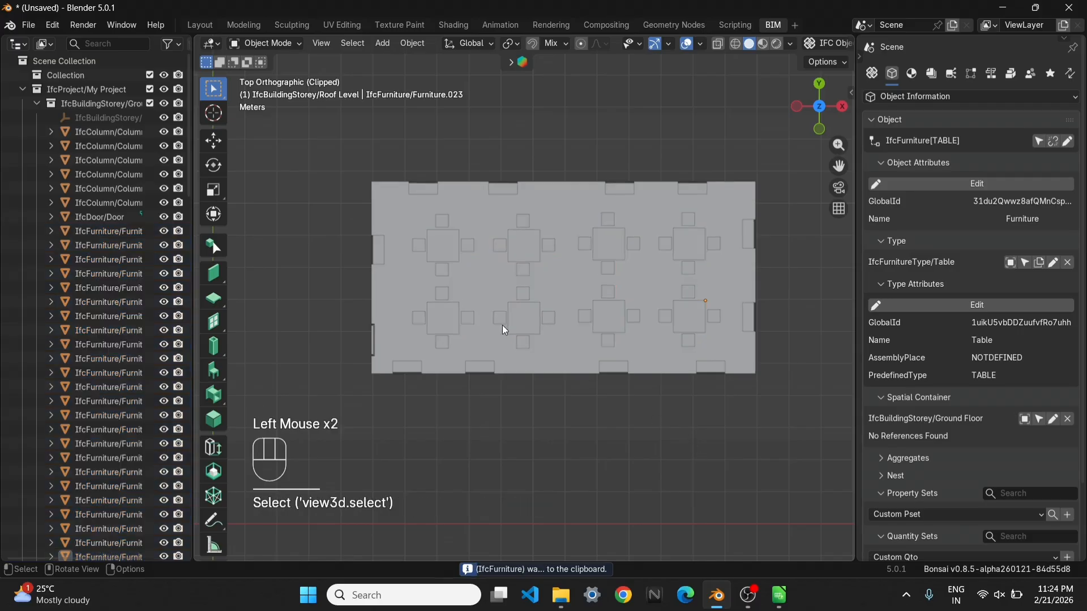
scroll(502, 325, "down", 2)
middle_click_drag(502, 325, 501, 297)
scroll(522, 288, "up", 1)
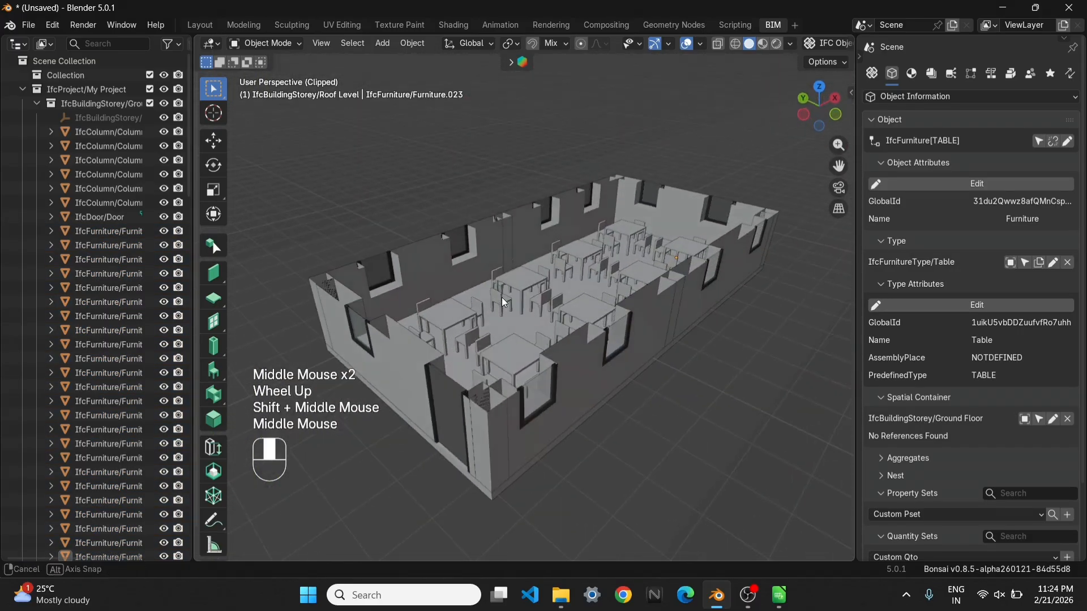
left_click(746, 417)
key("alt+b")
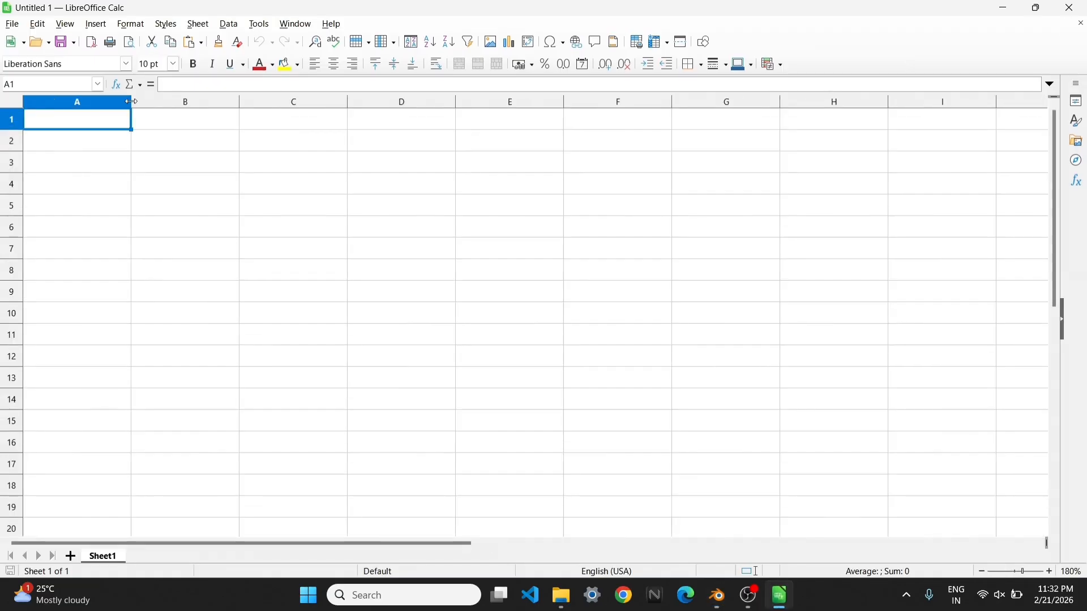
Switch to the Calc spreadsheet, narrow column A and enter the headings "S.n" in A1 and "Item" in B1
left_click_drag(132, 102, 64, 121)
type("S.n")
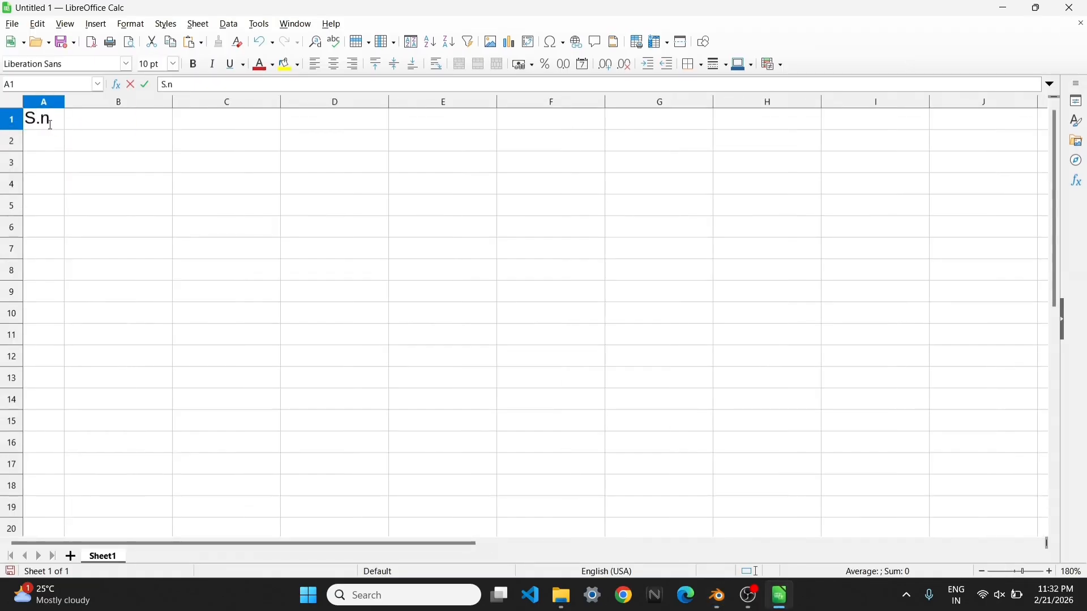
left_click(78, 125)
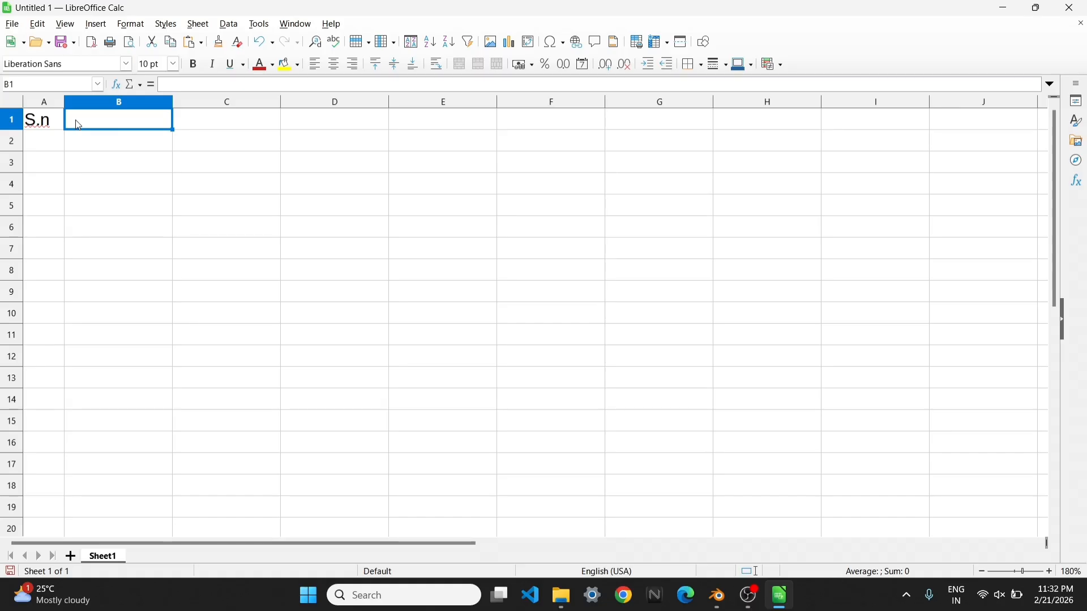
type("Item")
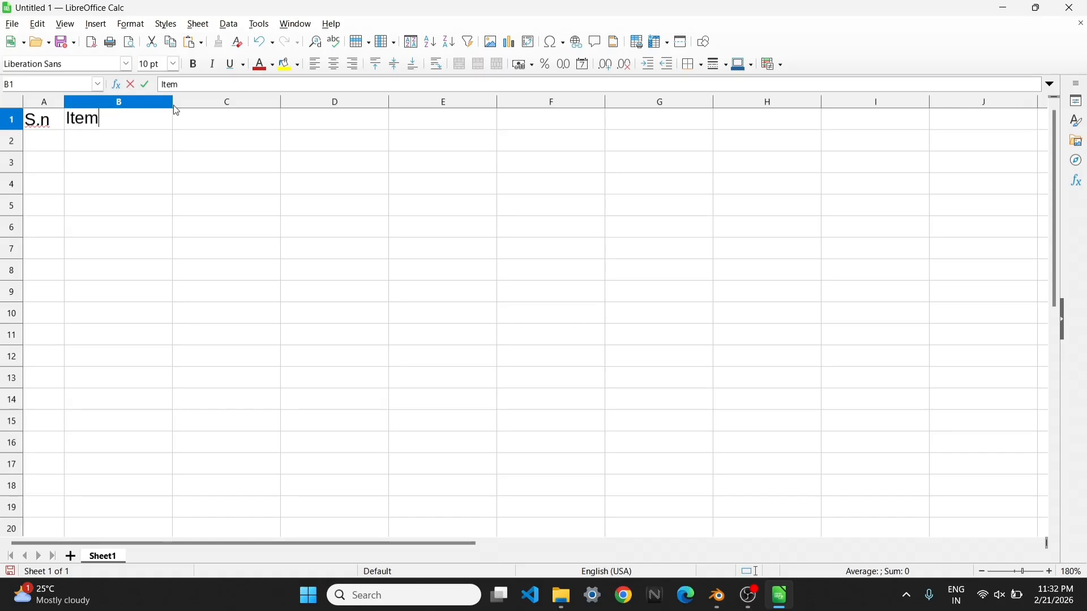
Widen column B to about one and a half times its width and select cell C1 for the next heading
left_click(171, 105)
left_click(177, 175)
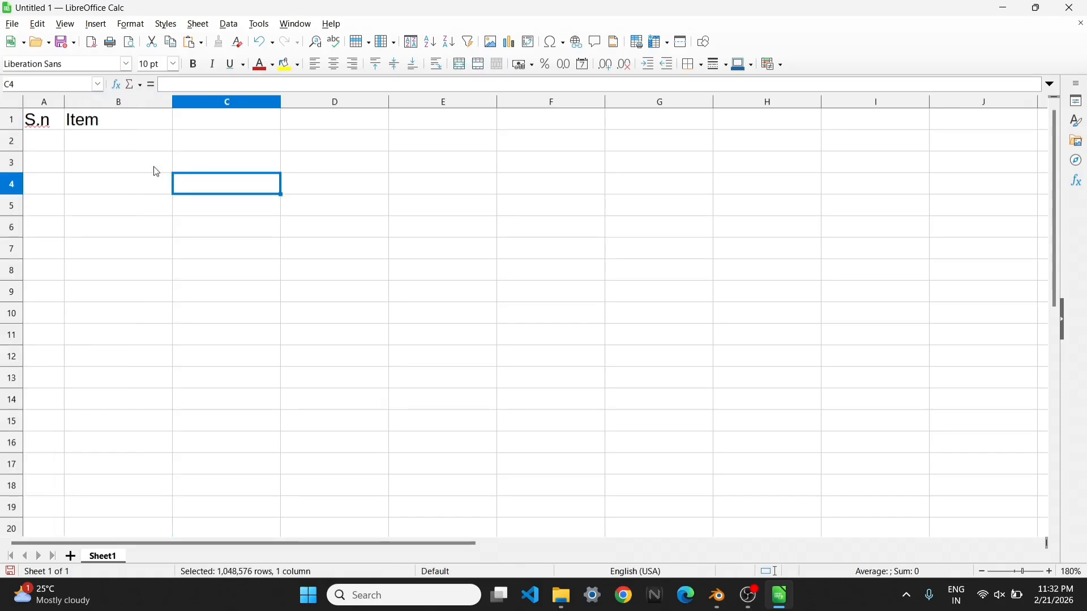
left_click_drag(173, 102, 238, 103)
left_click(299, 126)
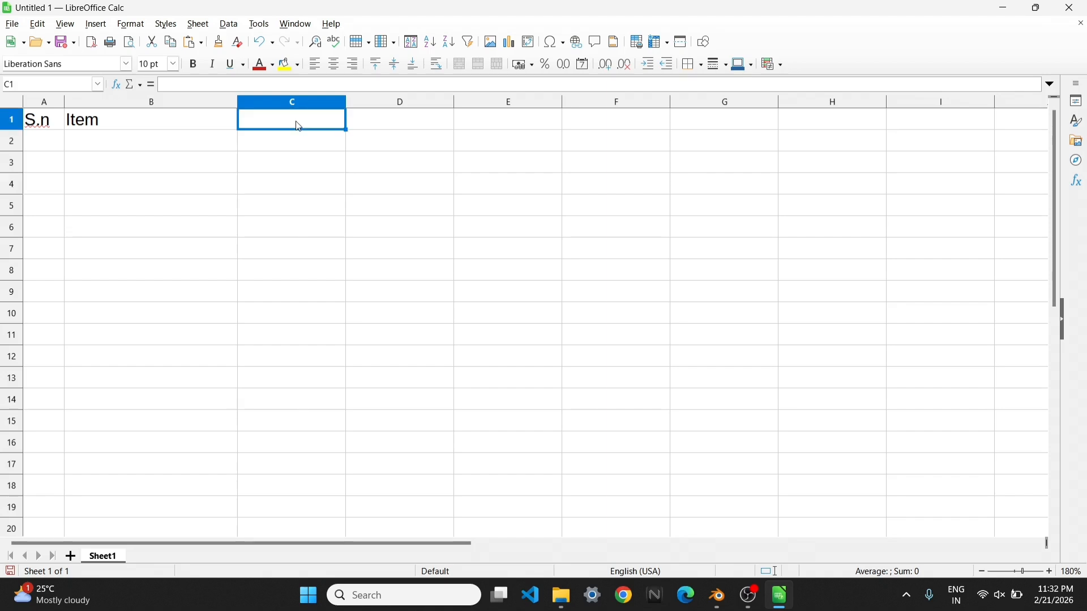
Enter the headings "Measurement Type" in C1, "Quantity" in D1 and "unit" in E1, widening column C to fit its heading
type("Quantity")
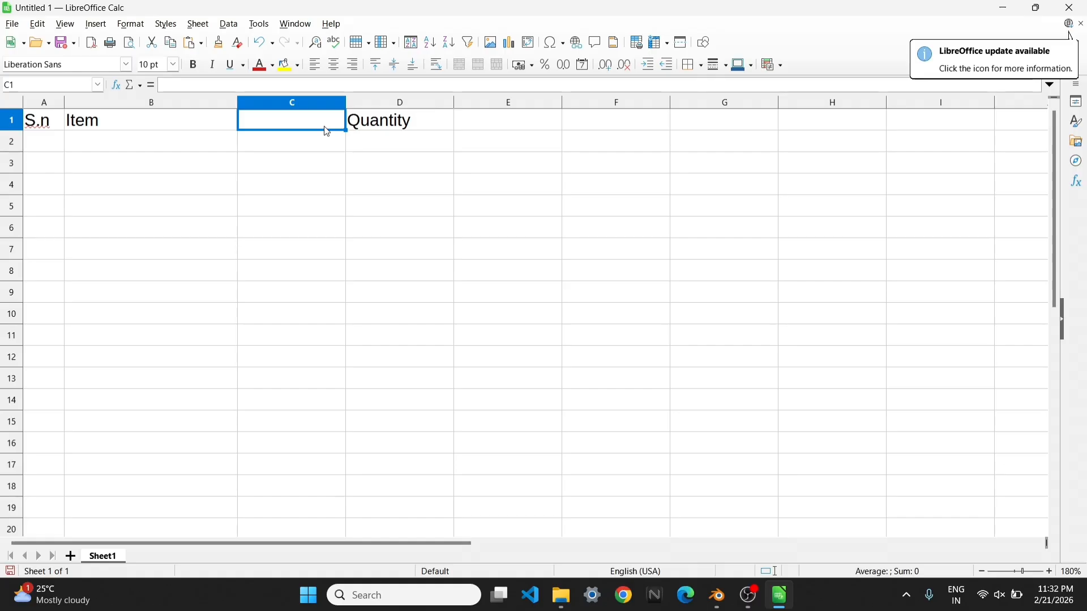
type("Meas")
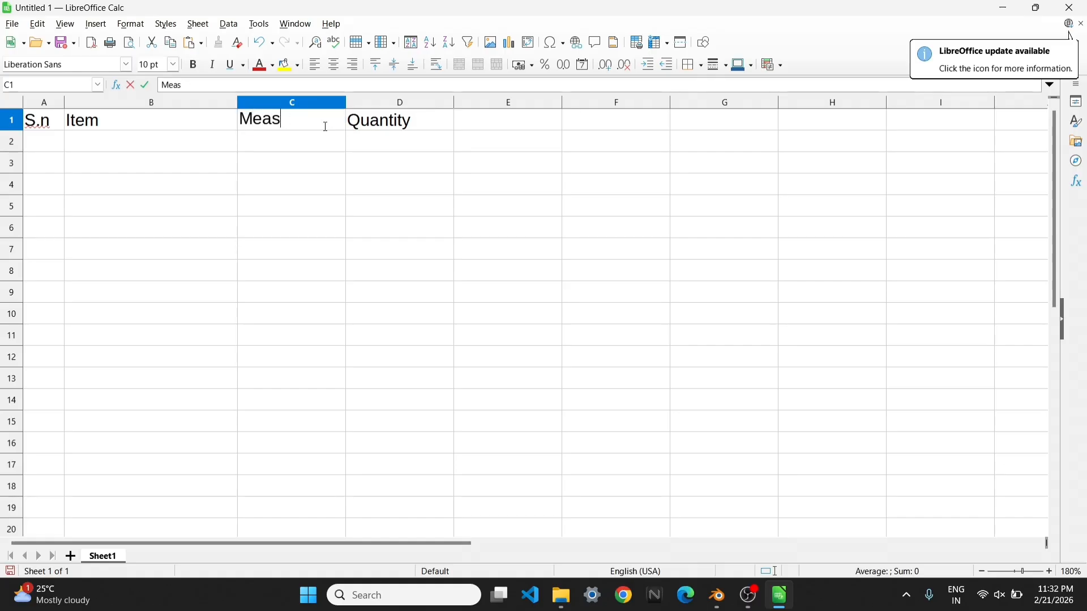
type("urement Type")
left_click(349, 103)
left_click_drag(346, 103, 410, 103)
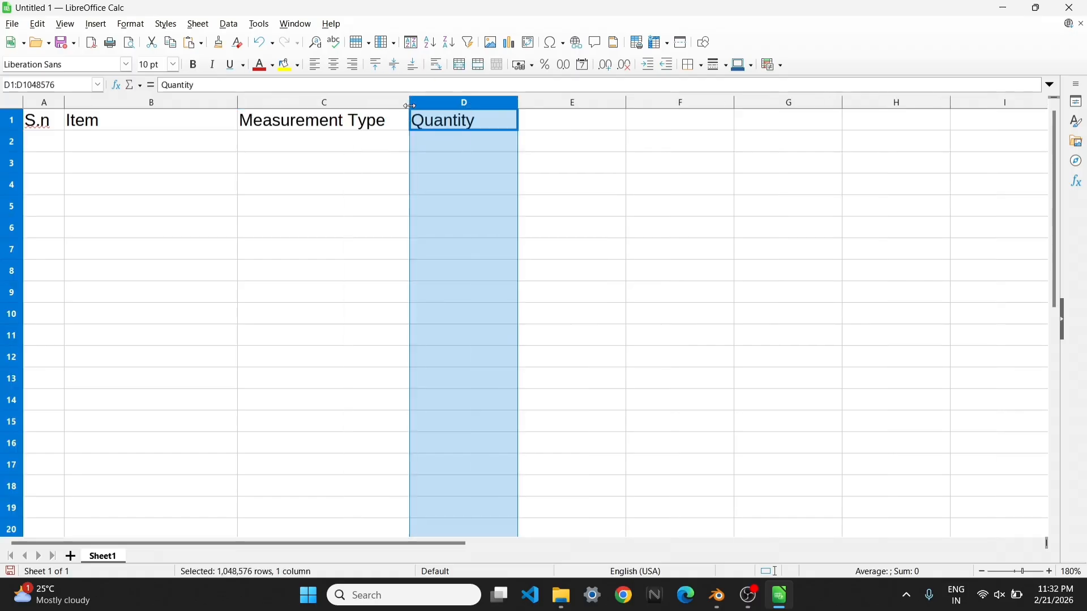
left_click(567, 119)
type("unit")
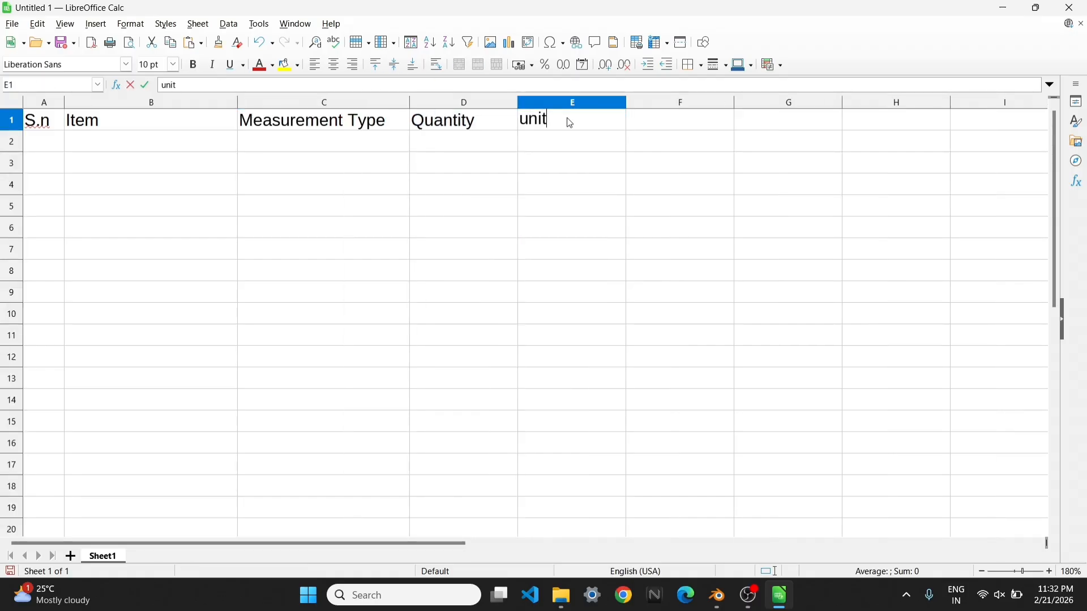
left_click(598, 227)
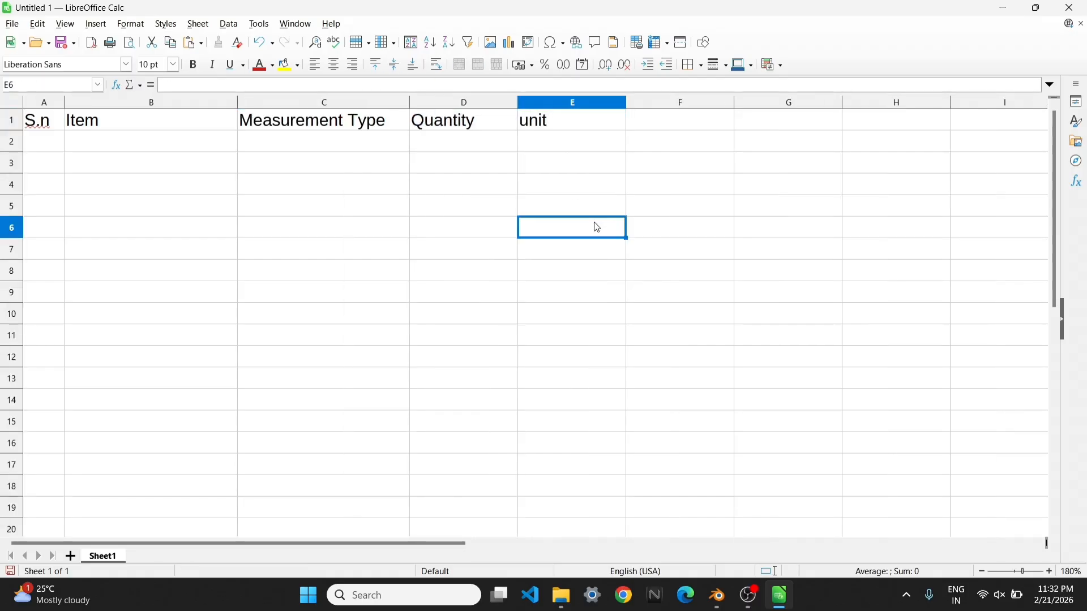
Fill row 2 with serial number 1, item "Floor Slab", measurement type "Area", quantity "?" and unit "m2"
left_click(47, 149)
type("1")
key("Tab")
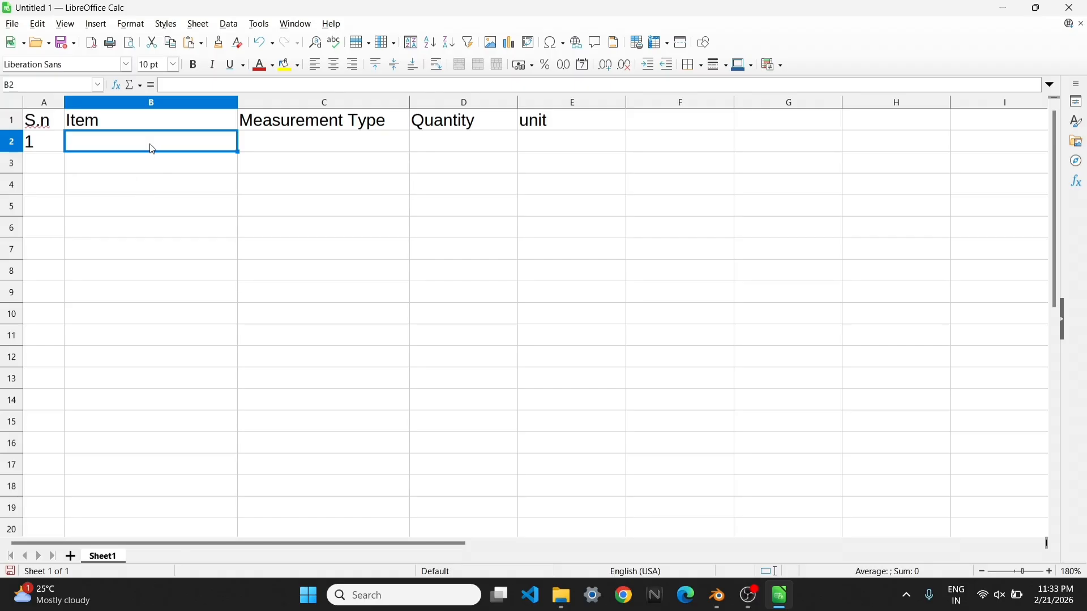
type("Floor")
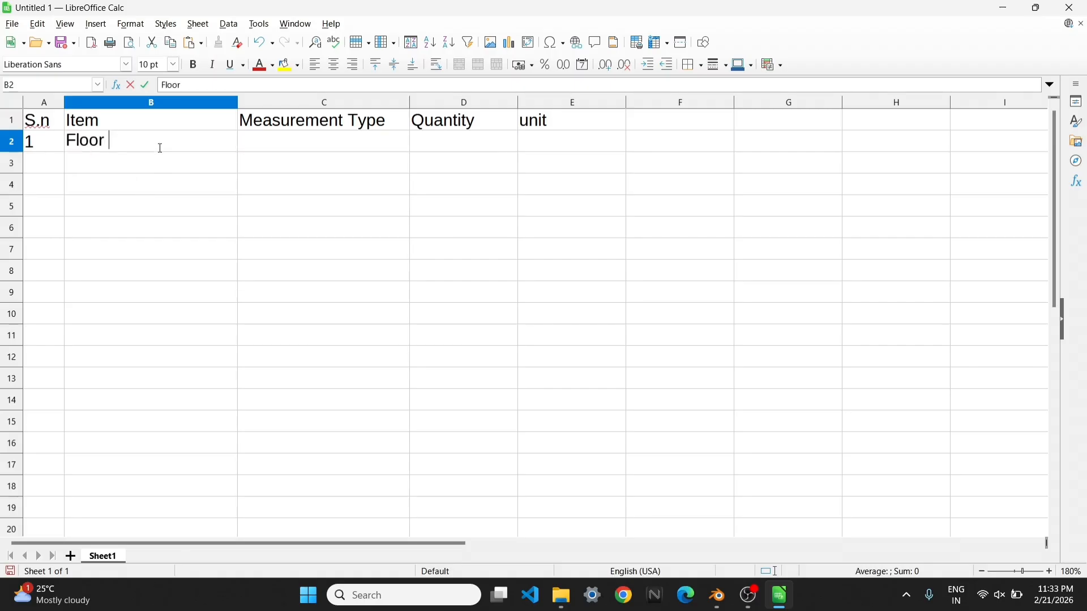
left_click(302, 153)
type("Area")
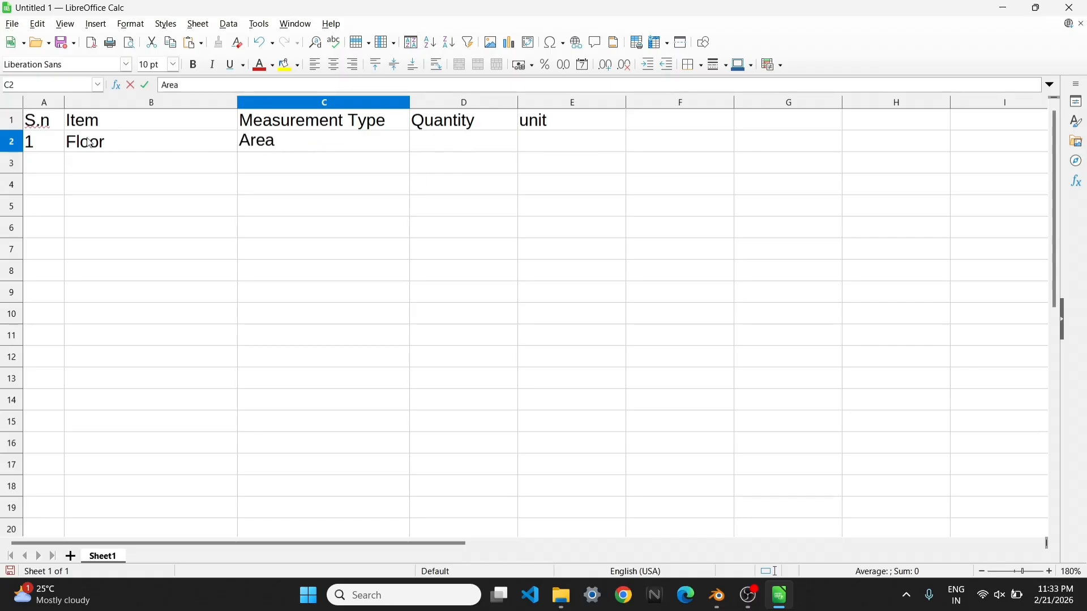
double_click(139, 141)
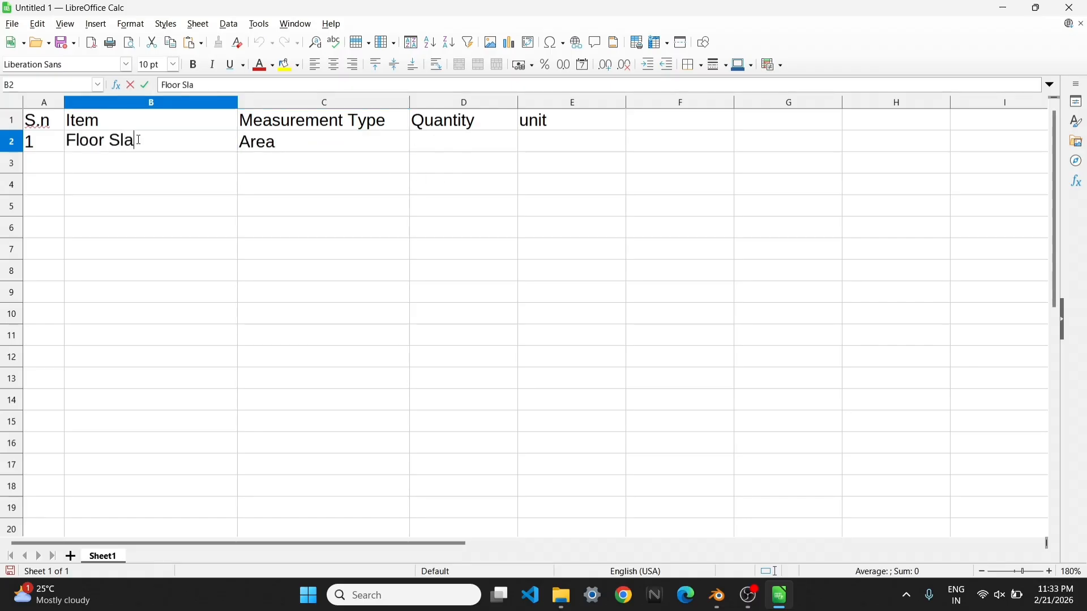
left_click(442, 145)
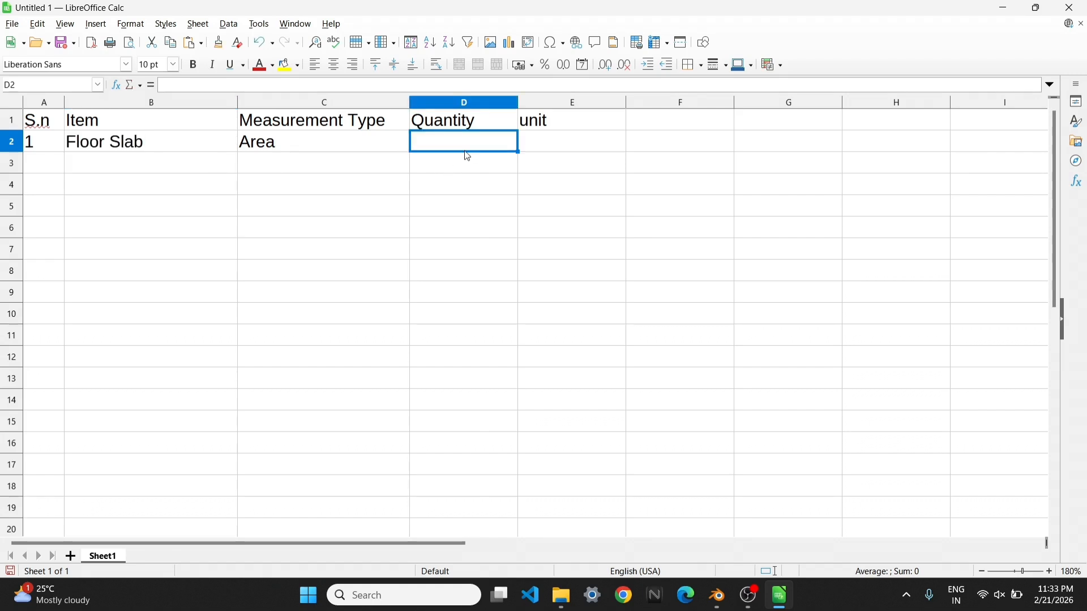
type("?")
left_click(537, 146)
type("m2")
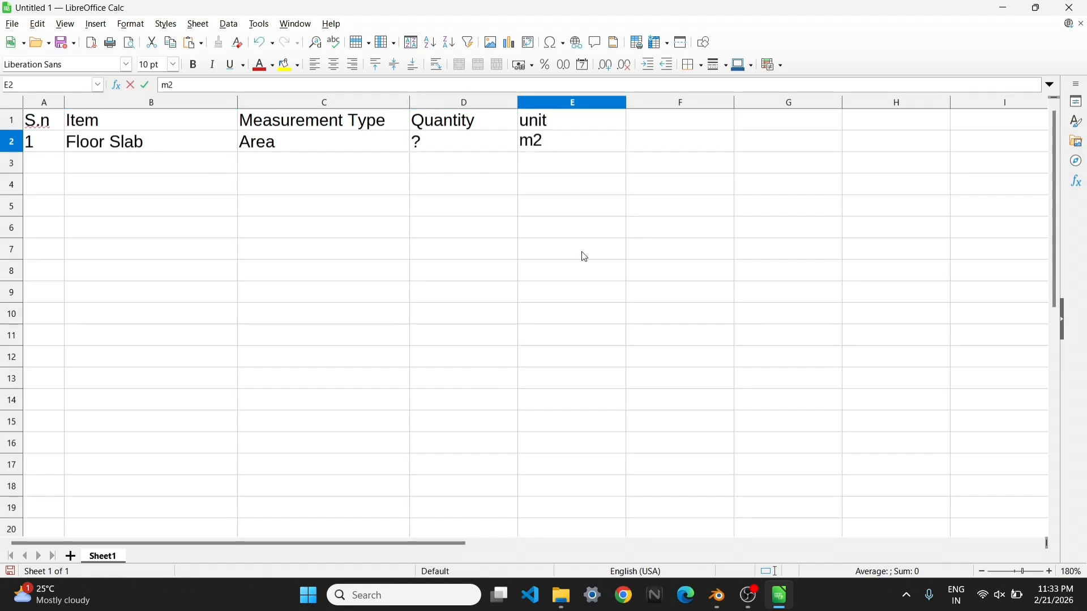
left_click(584, 257)
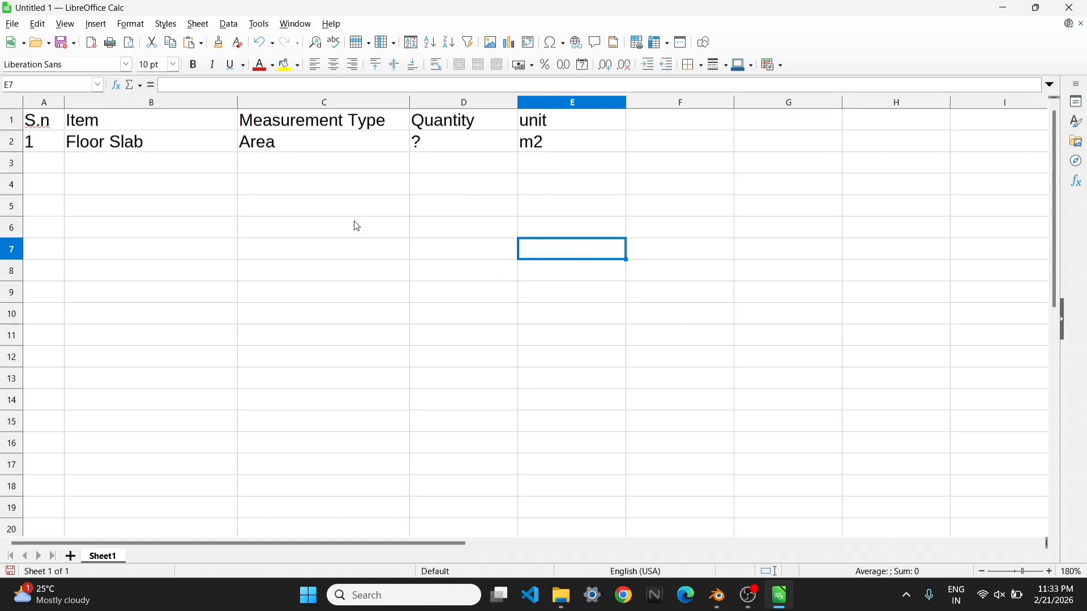
Fill row 3 with serial number 2, item "Column", measurement type "Volume", quantity "?" and unit "m3"
left_click(55, 171)
type("2")
left_click(165, 165)
type("Column")
left_click(283, 167)
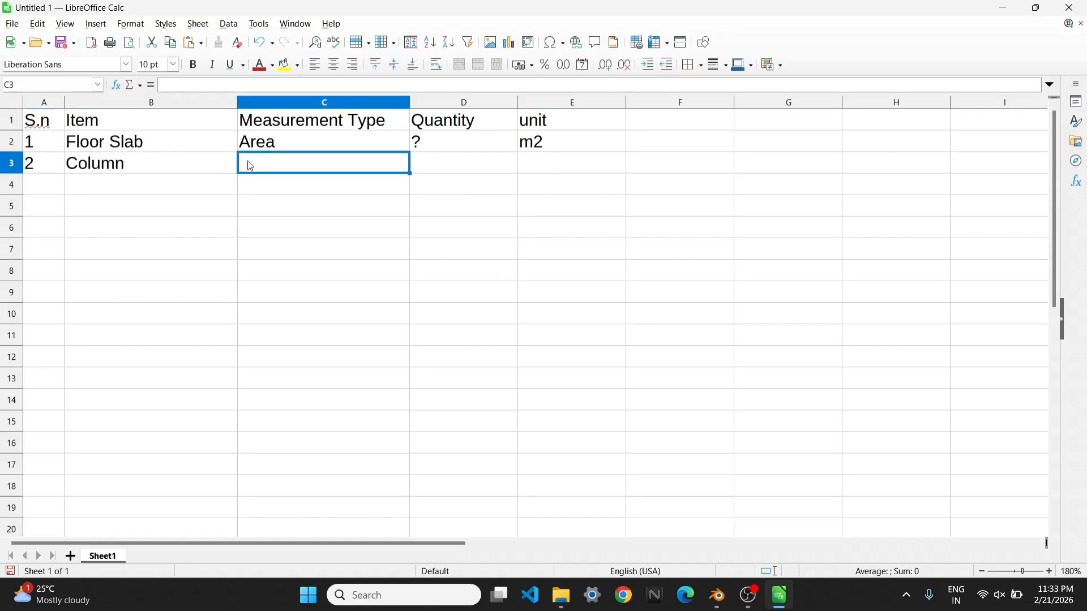
type("Volume")
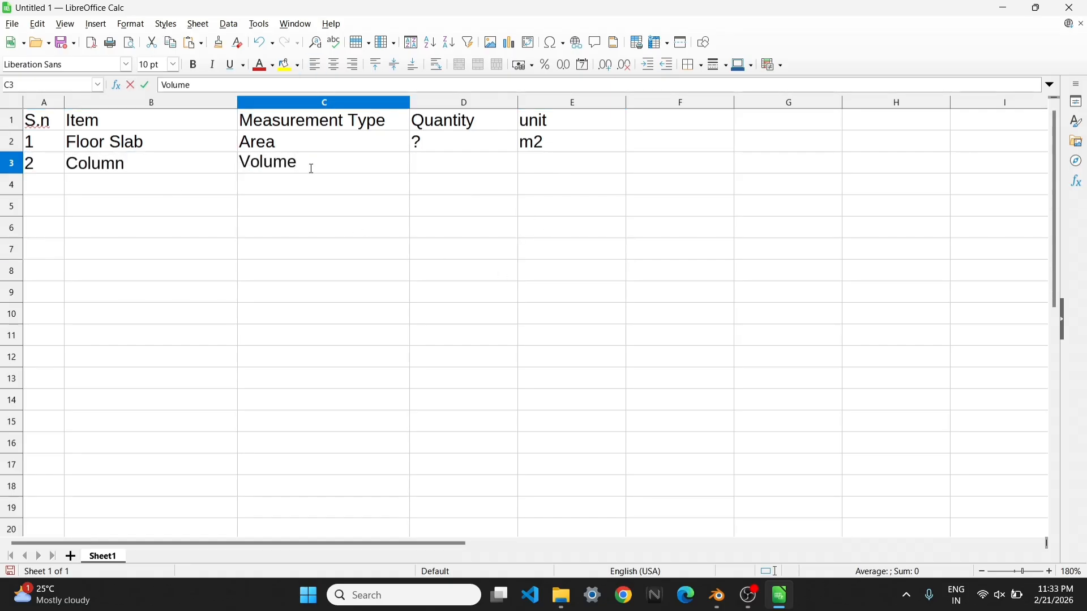
left_click(426, 168)
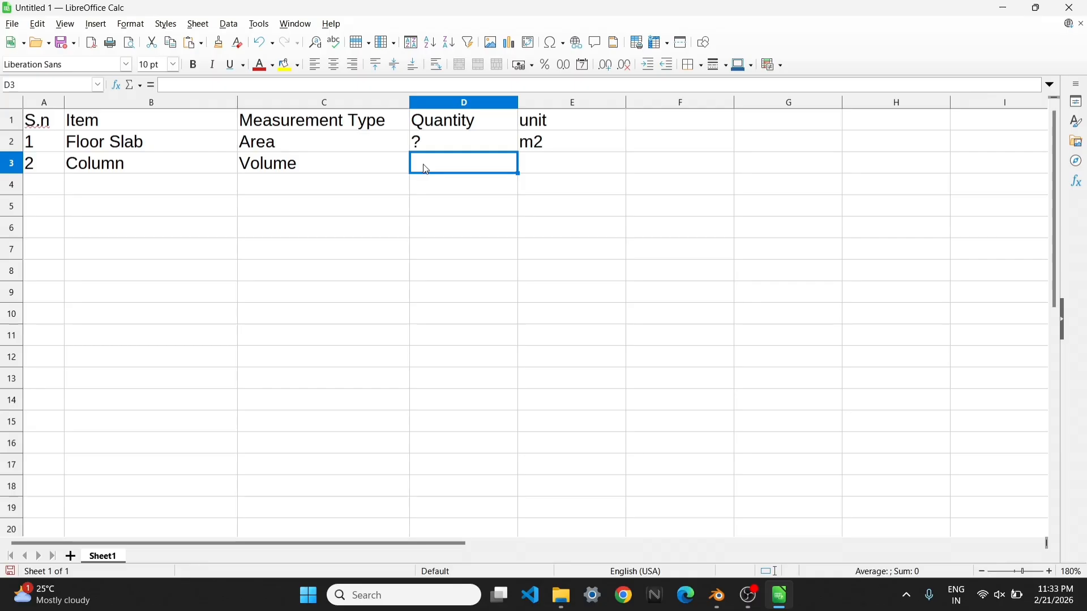
type("?")
left_click(564, 169)
type("m3")
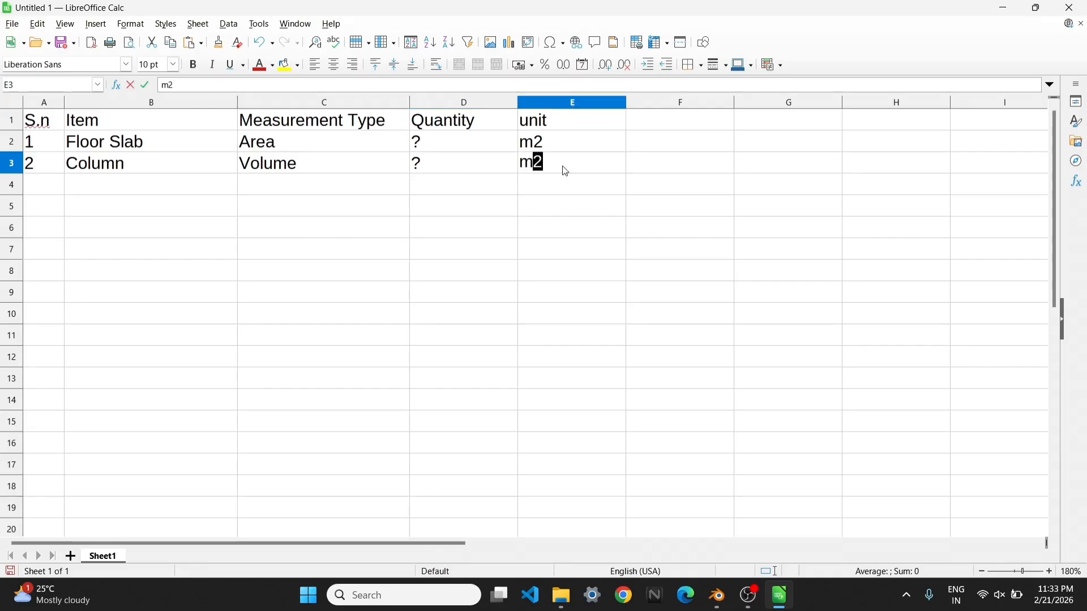
Add item 3 "Wall" in row 4 and copy the Column row's measurement type, quantity and unit into C4:E4
left_click(59, 185)
type("3")
left_click(108, 186)
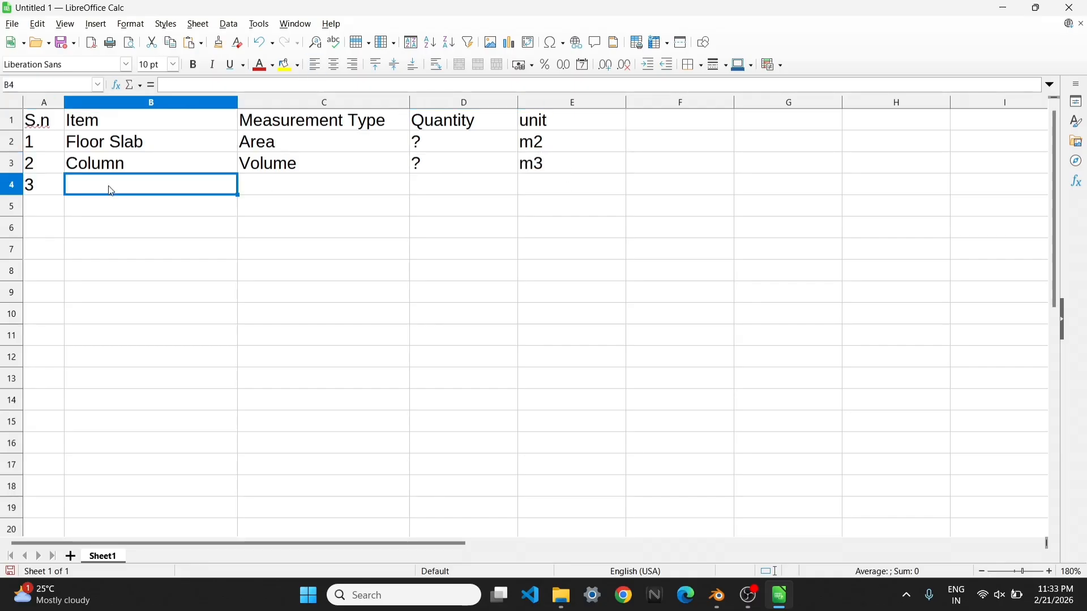
type("Wall")
left_click_drag(260, 165, 522, 168)
key("ctrl+c")
left_click(349, 182)
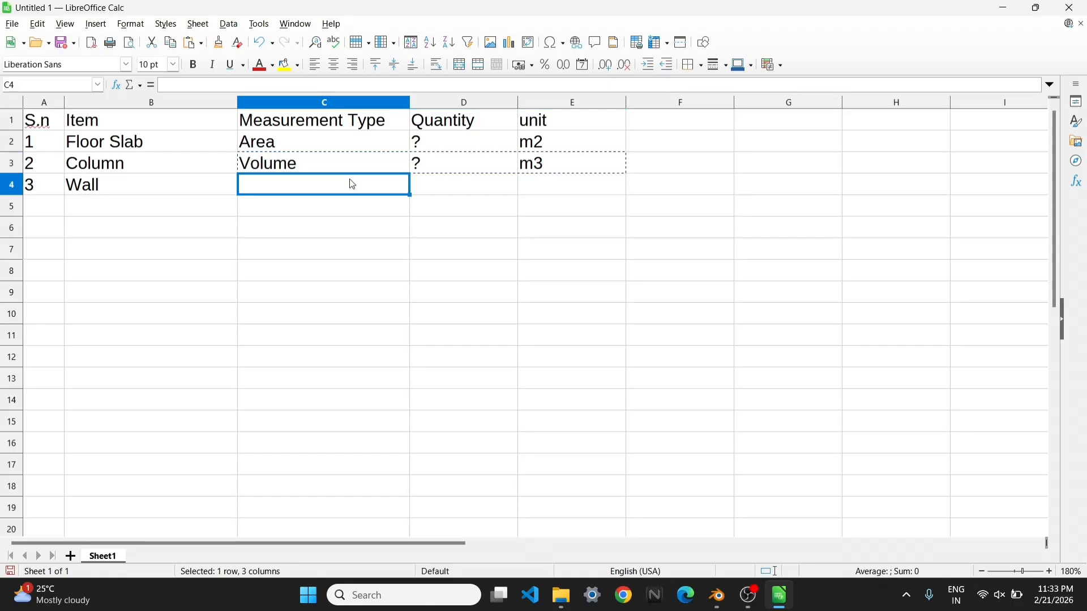
key("ctrl+v")
Add item 4 "Beam" in row 5 and copy the Wall row's measurement type, quantity and unit into C5:E5
left_click(21, 205)
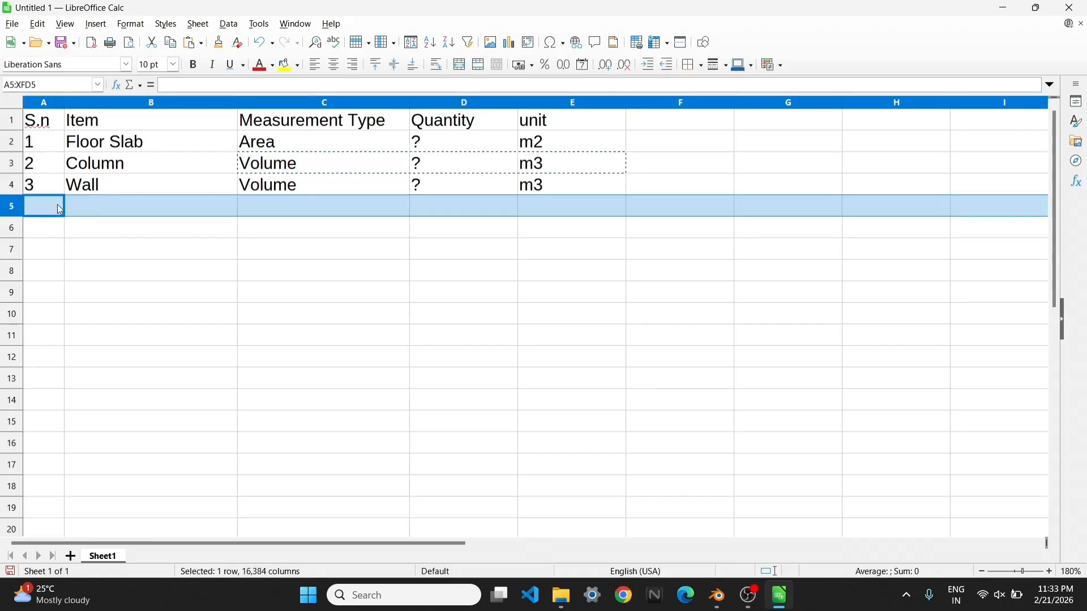
type("4")
left_click(102, 210)
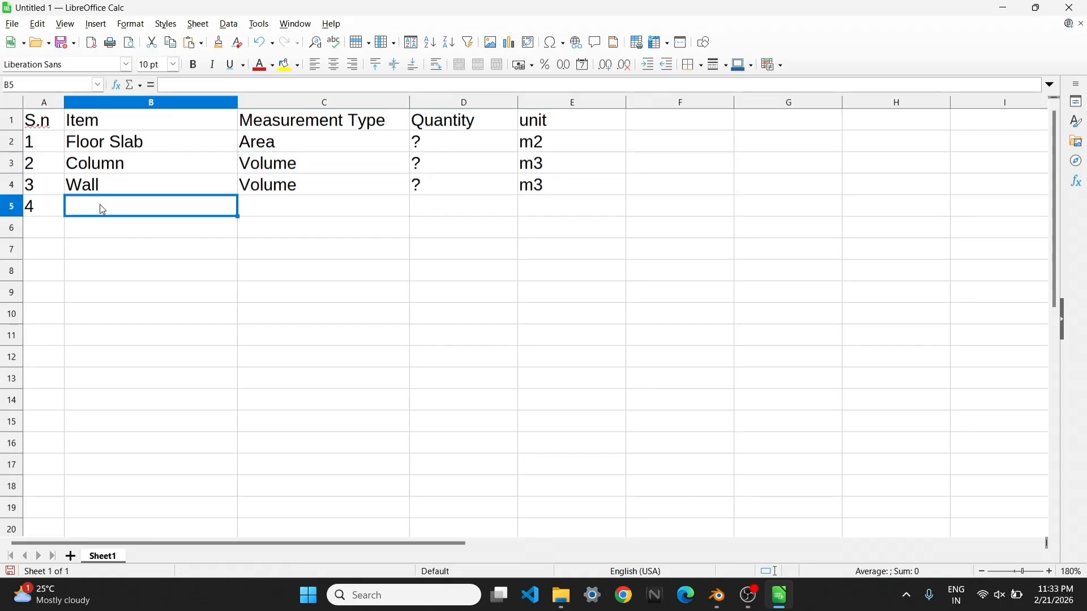
type("Beam")
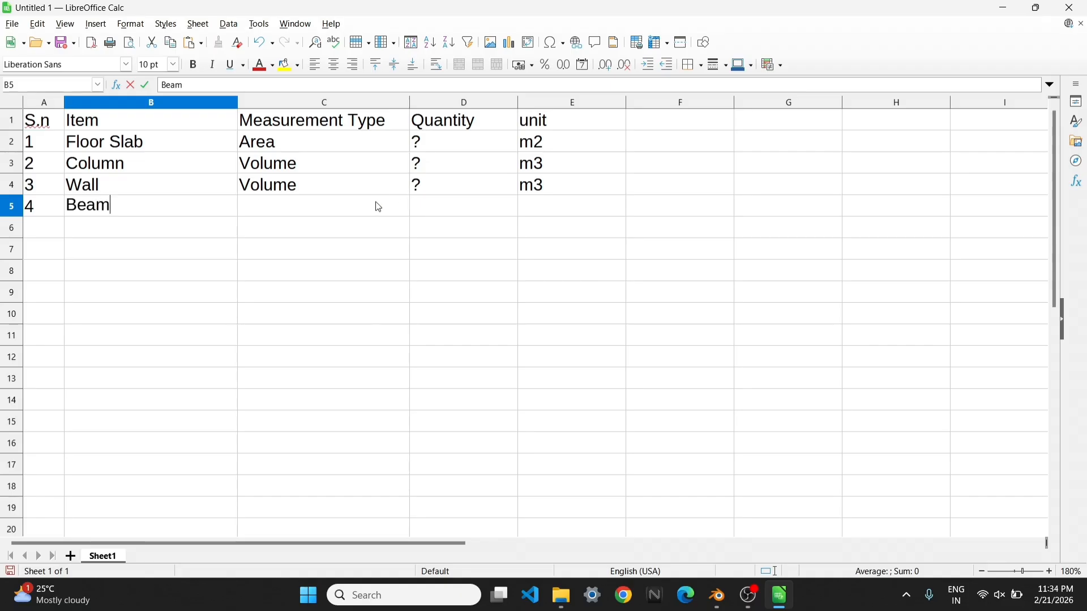
left_click_drag(376, 198, 519, 194)
key("ctrl+c")
left_click(317, 210)
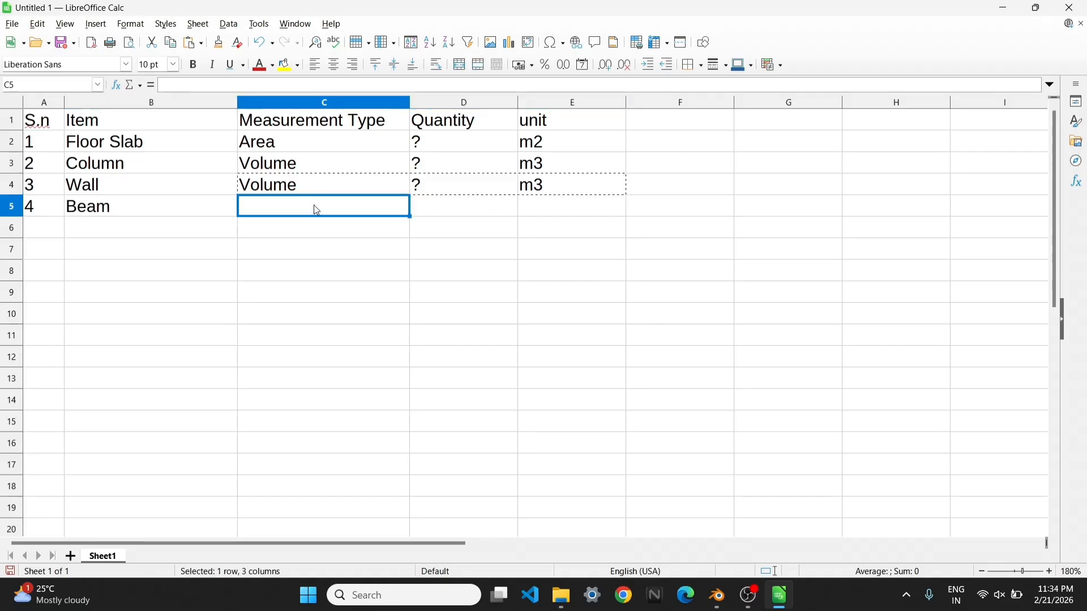
key("ctrl+v")
left_click(315, 294)
Add item 5 "Roof" in row 6 and copy the Floor Slab row's measurement type, quantity and unit into C6:E6
left_click(50, 237)
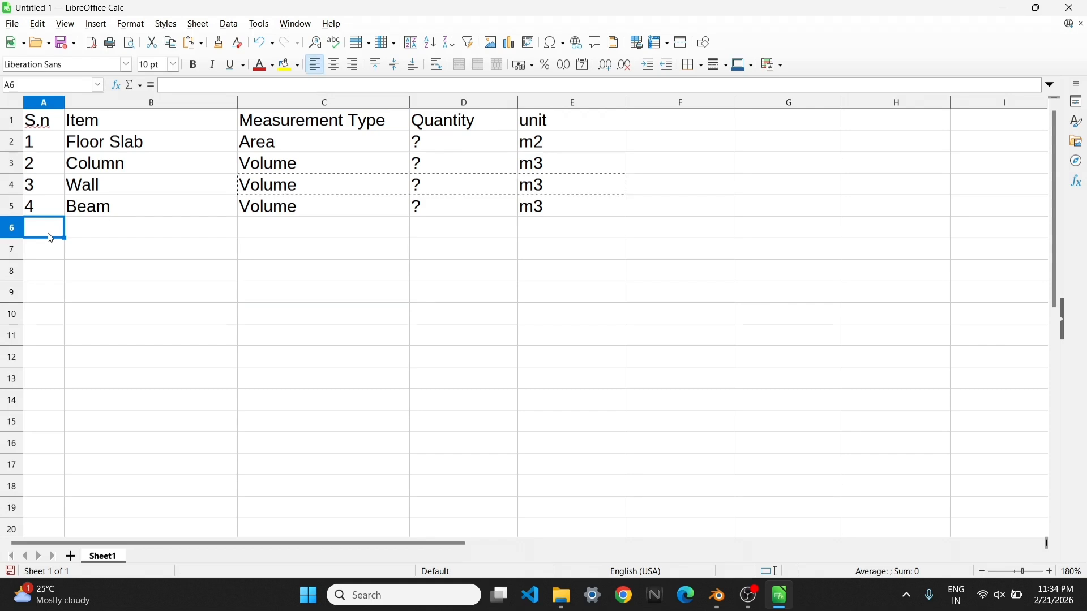
type("5")
left_click(143, 240)
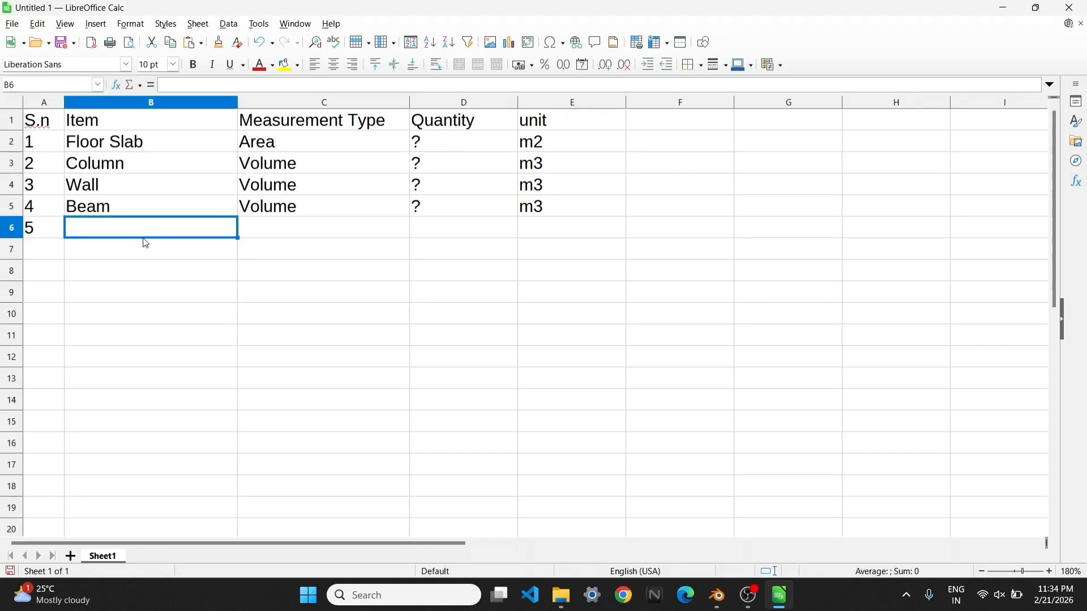
type("Roof")
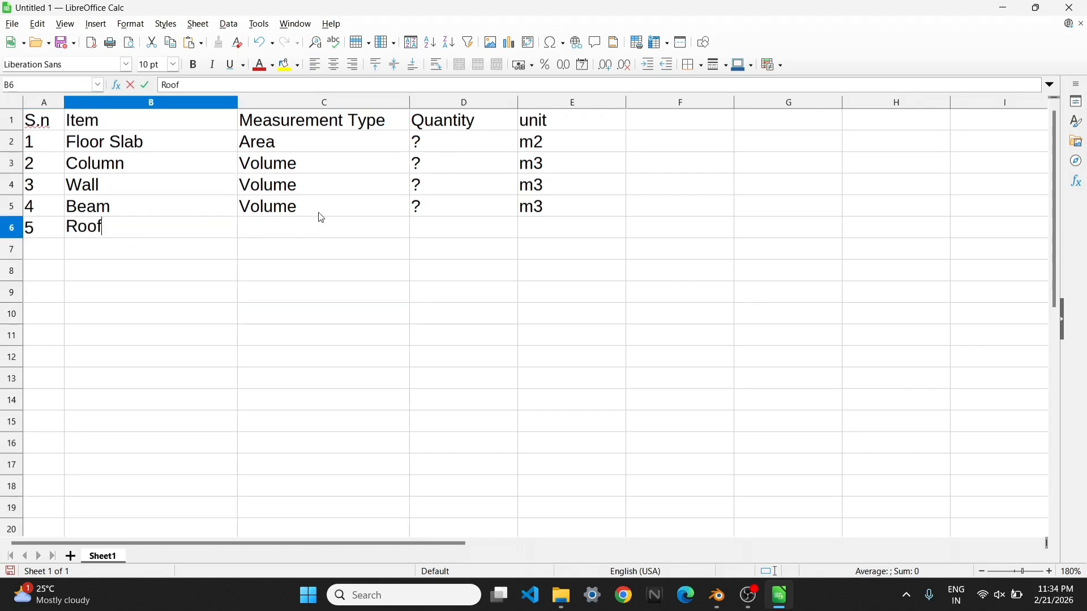
left_click_drag(297, 152, 542, 151)
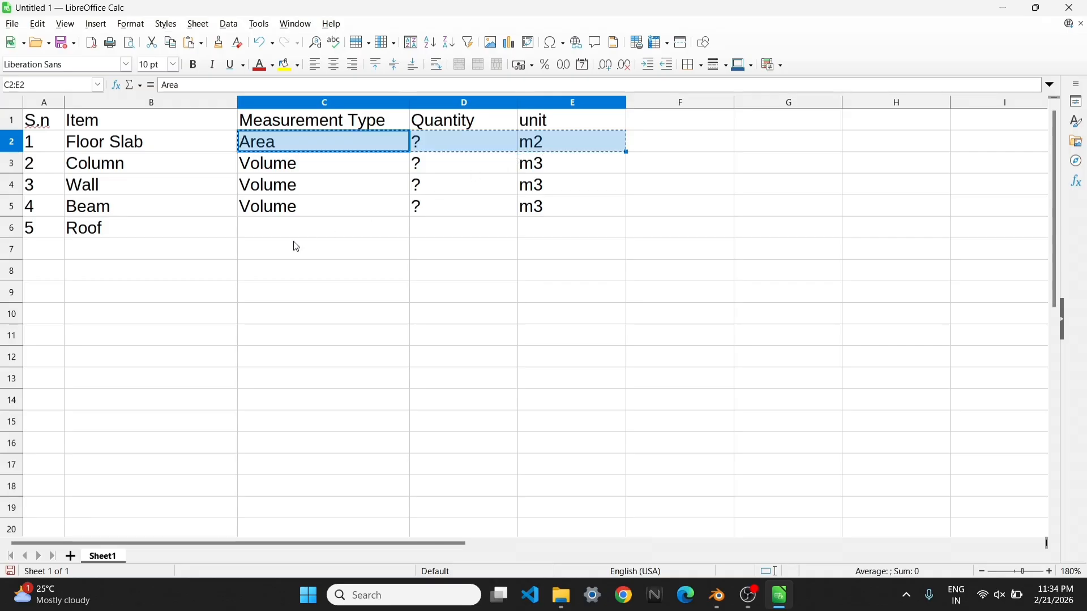
left_click(304, 227)
key("ctrl+v")
left_click(348, 340)
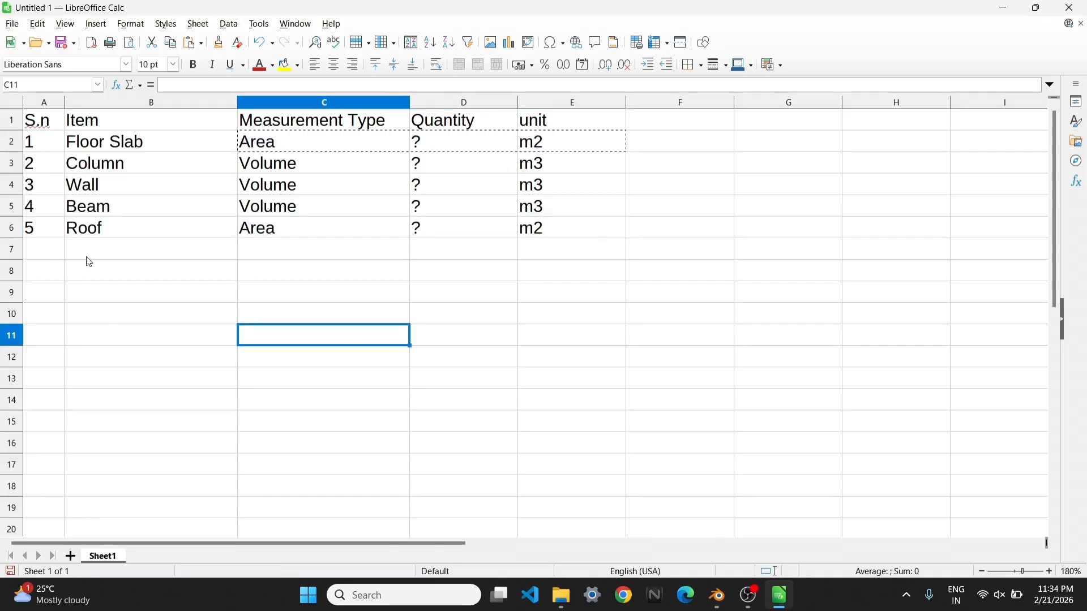
Fill row 7 with serial number 6, item "Doors", measurement type "Count", quantity "?" and unit "Nos."
left_click(38, 250)
type("6")
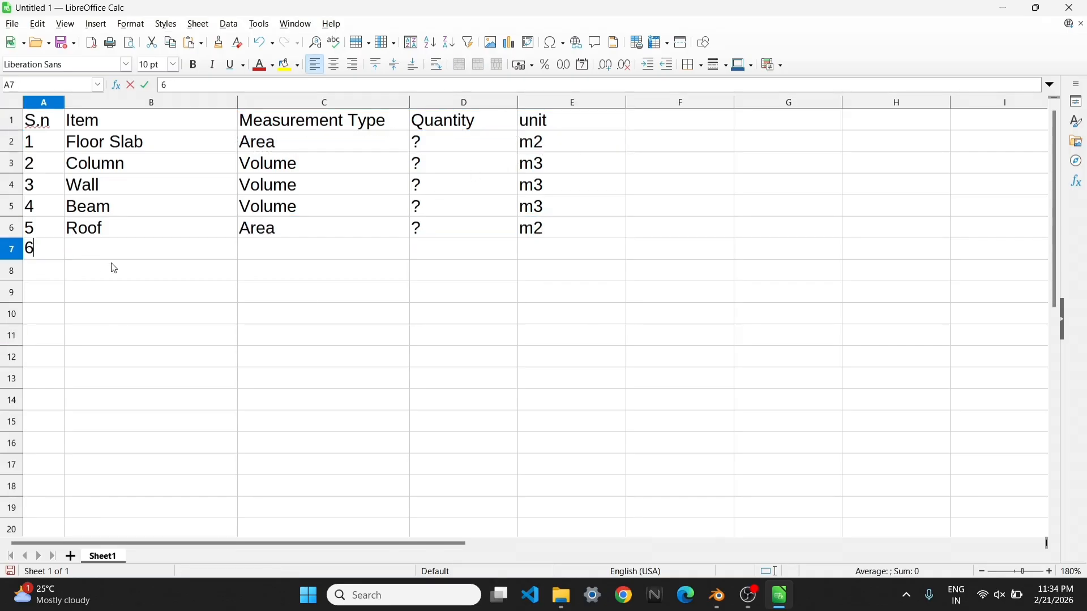
left_click(129, 252)
type("Door")
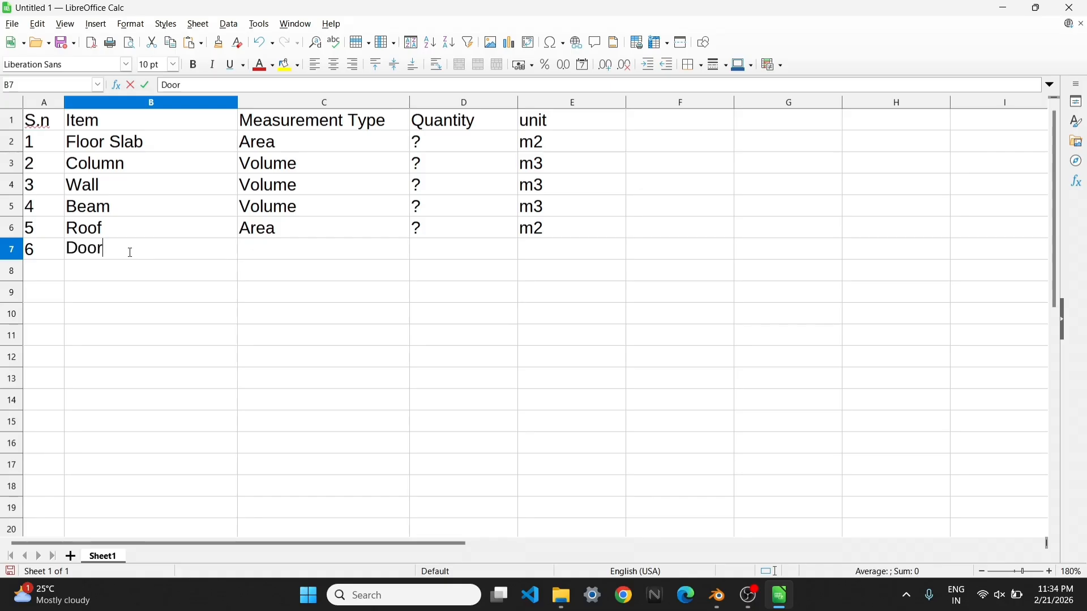
type("s")
left_click(274, 253)
type("Count")
left_click(463, 232)
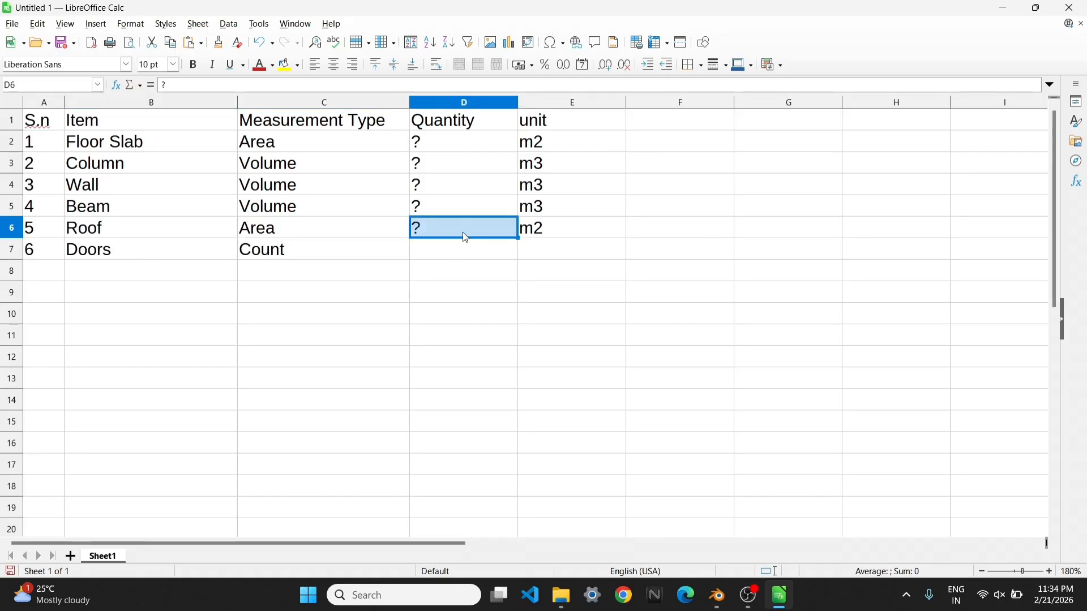
left_click(563, 249)
type("Nos.")
Add item 7 "Windows" in row 8 and copy the Doors row's measurement type, quantity and unit into C8:E8
left_click(48, 270)
type("7")
left_click(113, 272)
type("Windows")
left_click_drag(305, 251, 554, 252)
key("ctrl+c")
left_click(288, 272)
key("ctrl+v")
Add items 8 "Tables" and 9 "Chairs" in rows 9 and 10, copying the Windows row's measurement type, quantity and unit for both
left_click(44, 295)
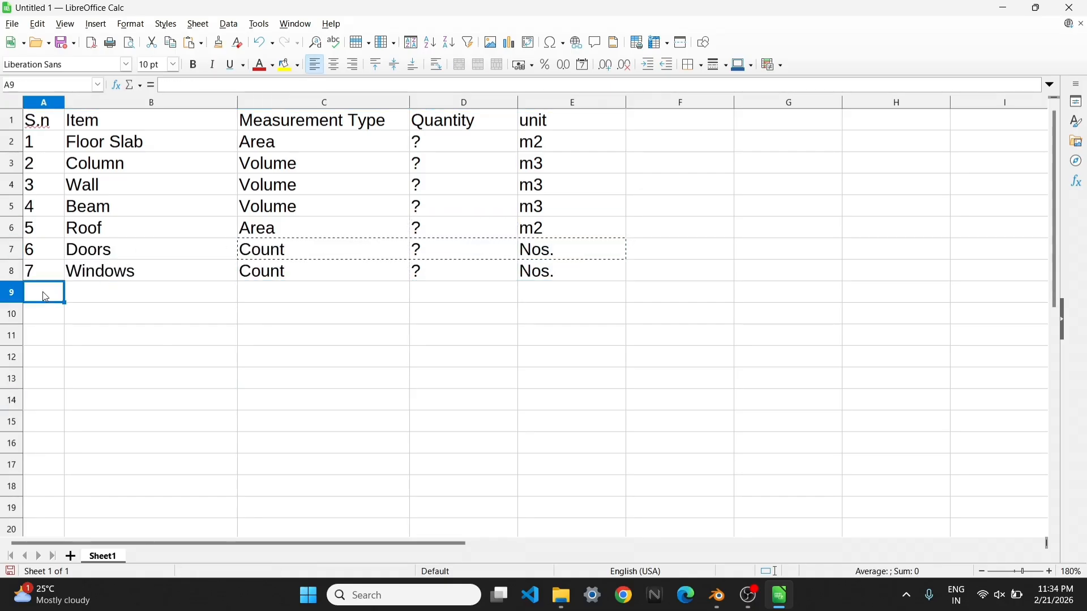
type("rs")
double_click(107, 294)
type("s")
left_click_drag(306, 273, 554, 274)
key("ctrl+c")
key("ctrl+v")
Apply borders around and between all cells of the table A1:E10
left_click_drag(300, 294, 43, 122)
left_click(701, 65)
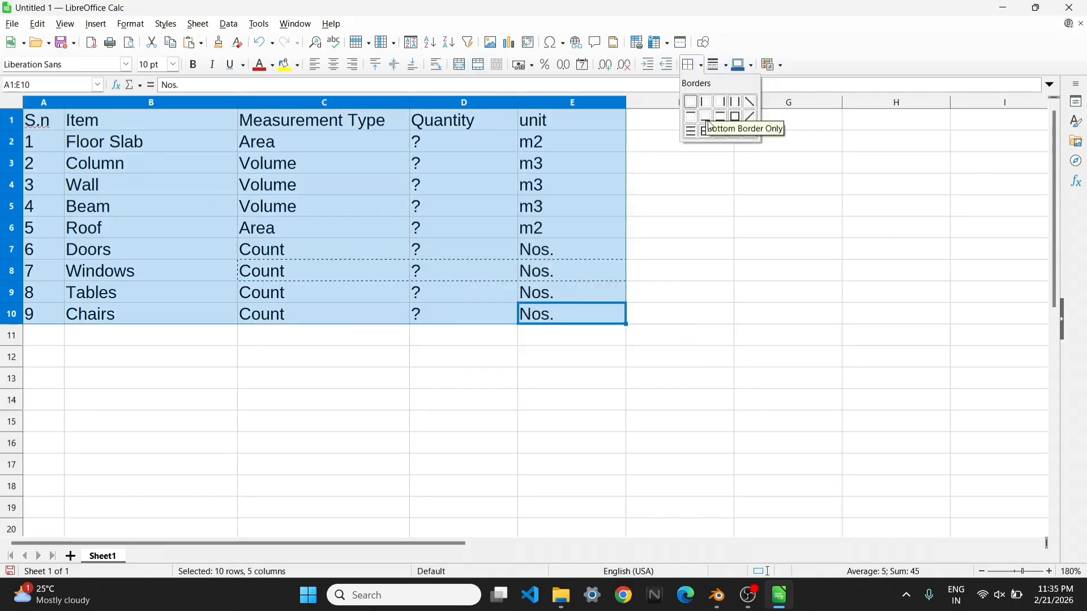
left_click(737, 135)
left_click(747, 252)
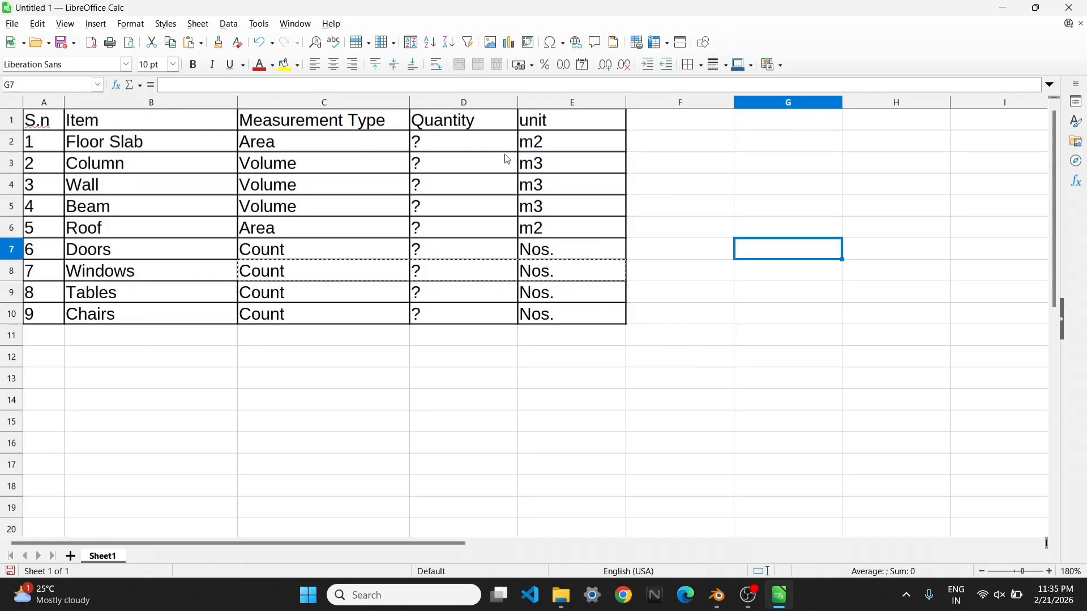
Review the placeholder quantities in D2:D10 and switch to the building model in Blender
left_click_drag(464, 142, 482, 315)
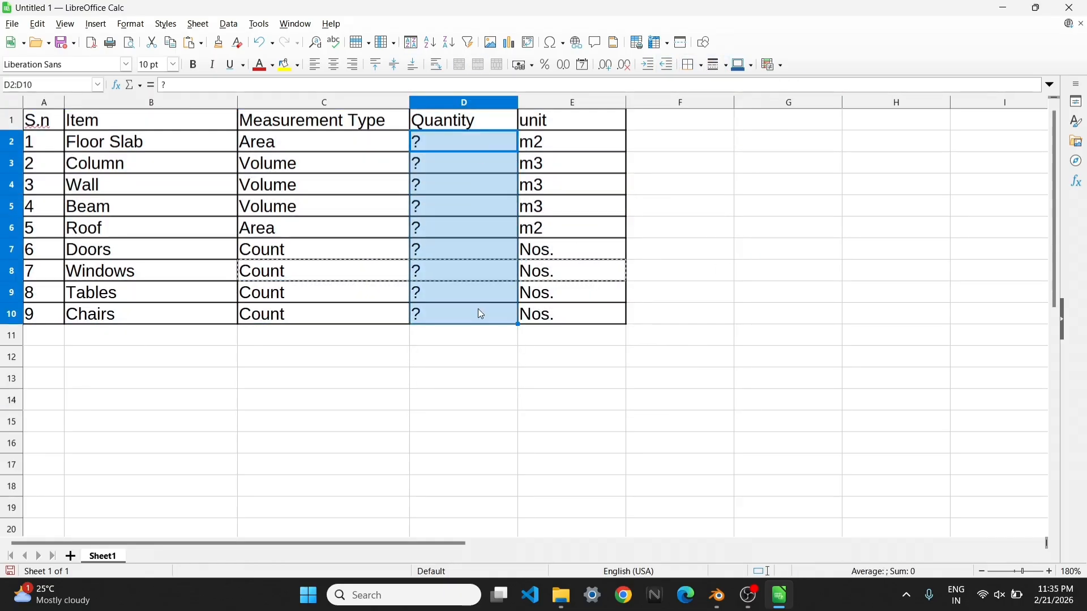
left_click(695, 339)
left_click(717, 595)
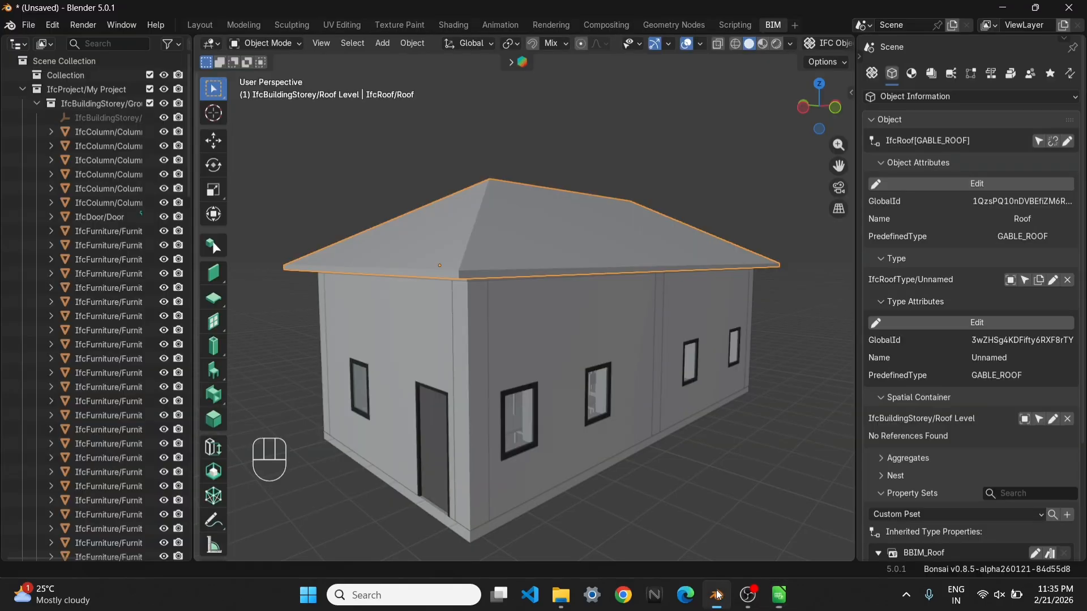
Perform a quantity take-off on the ground floor slab using the IFC4X3 Base Quantities - IfcOpenShell rule
left_click(490, 532)
scroll(508, 462, "down", 2)
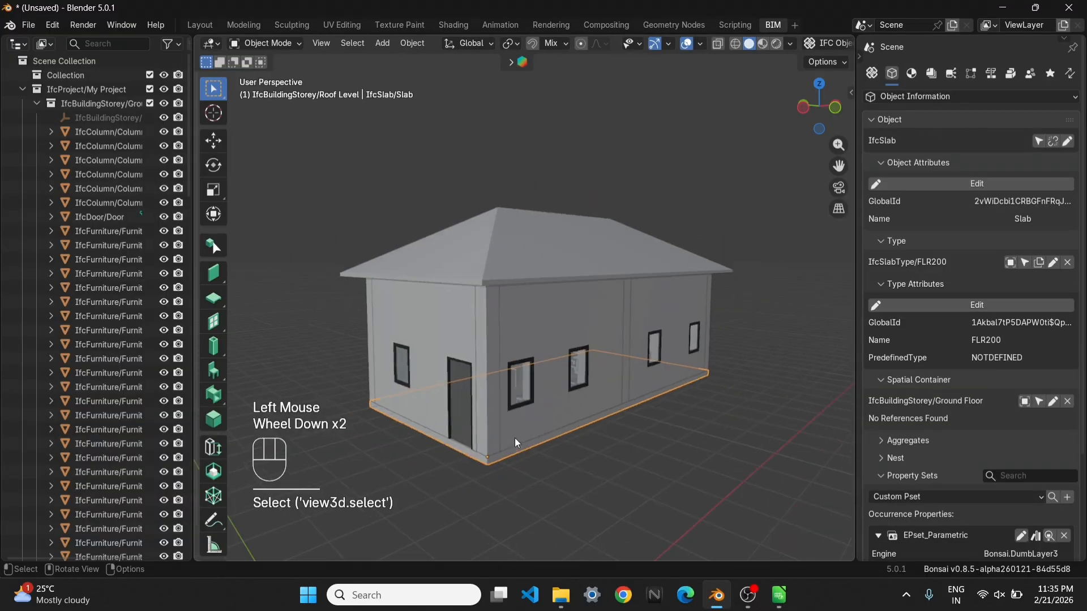
middle_click_drag(515, 437, 551, 419, "shift")
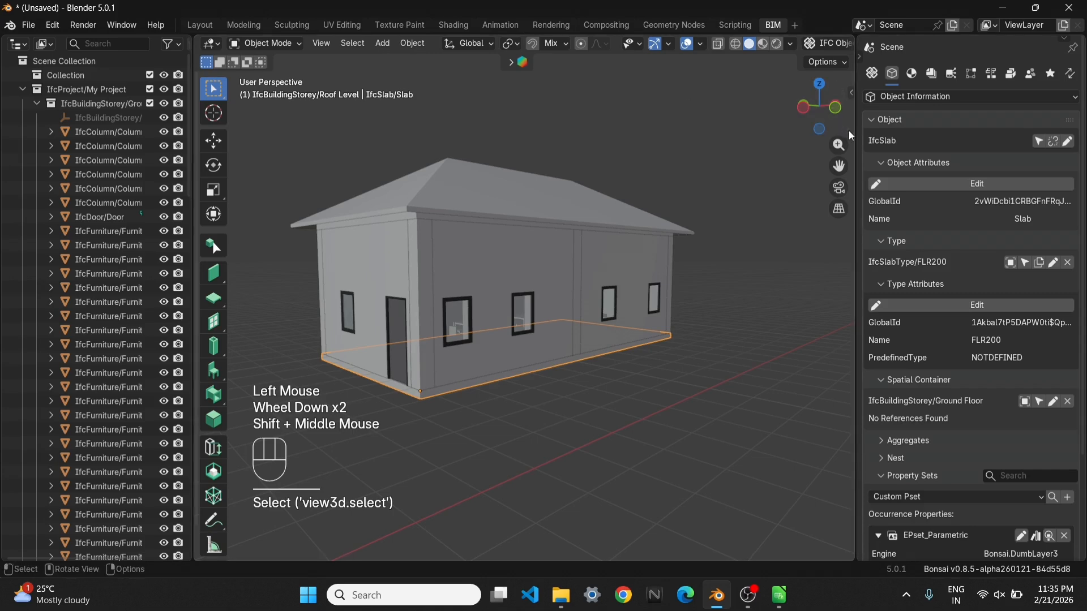
left_click_drag(849, 131, 830, 136)
scroll(942, 189, "down", 4)
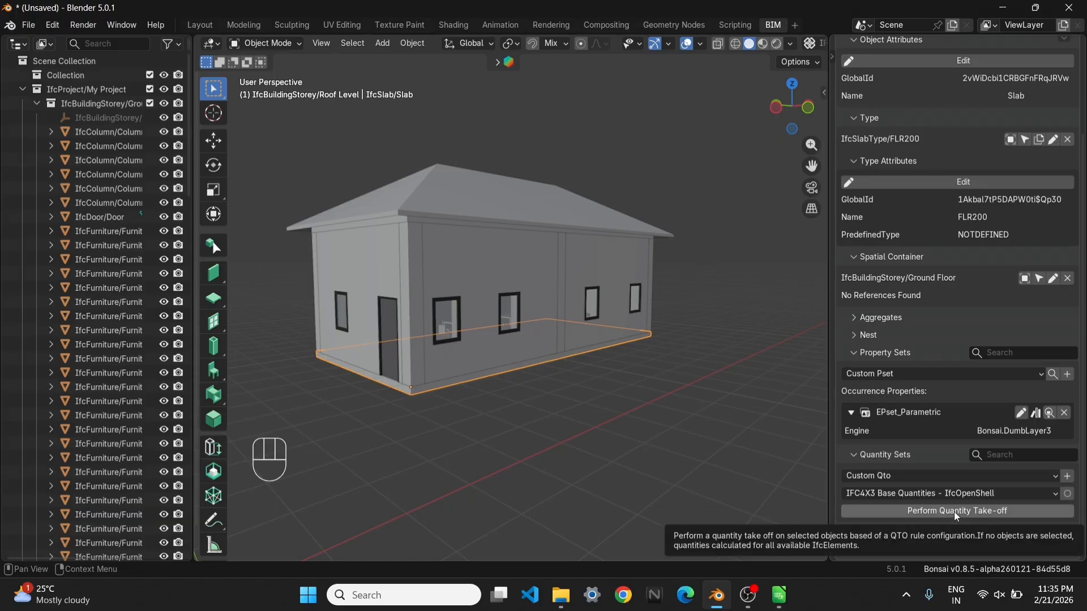
left_click(939, 495)
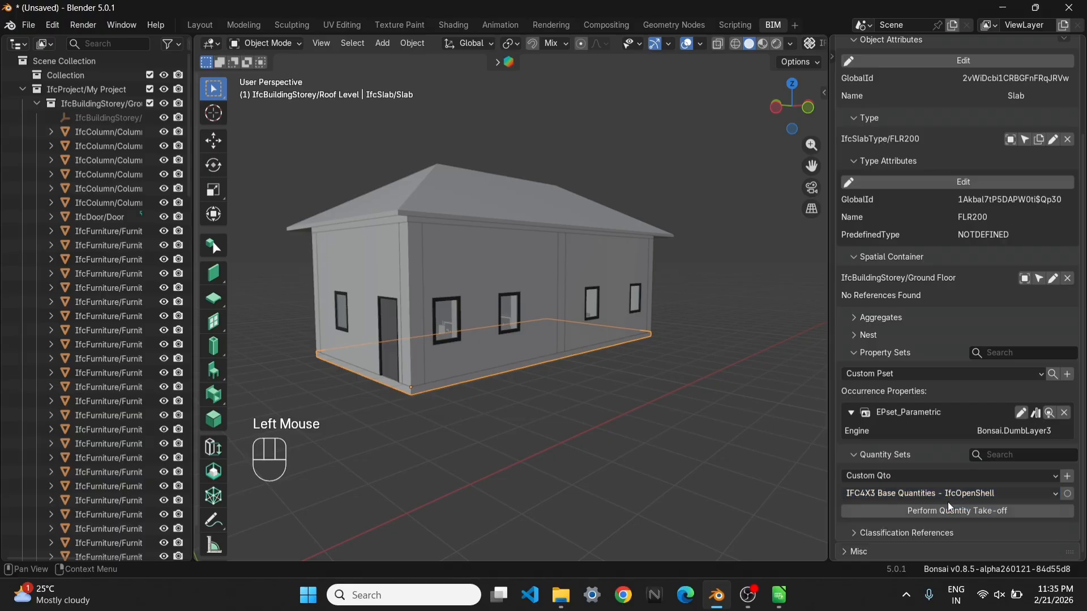
left_click(948, 509)
scroll(950, 500, "down", 3)
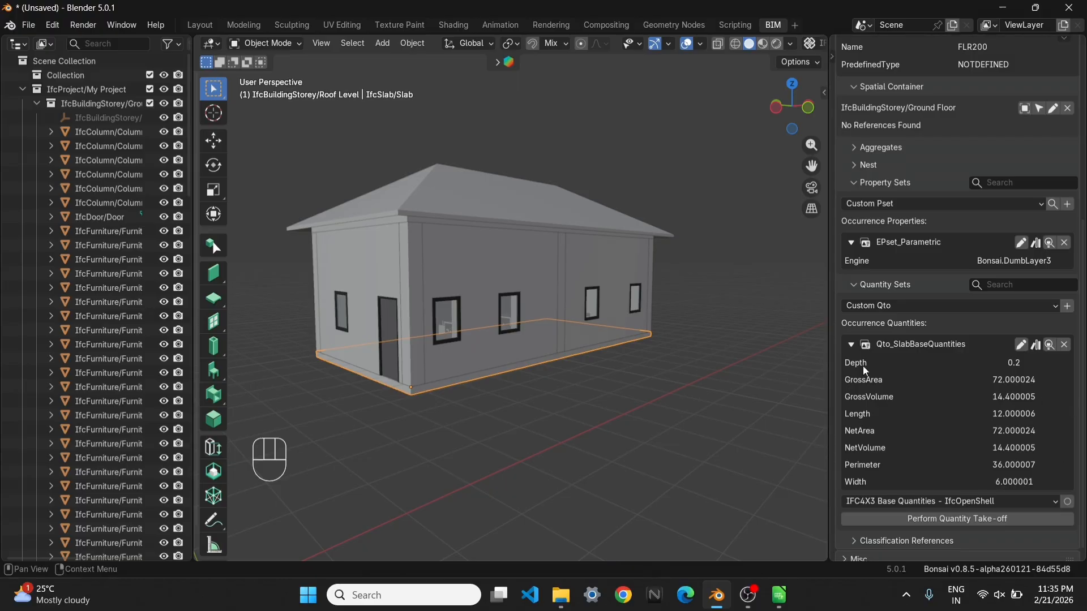
Display the slab's dimensions and check its area by computing 12 × 6 in Calculator, closing Calculator when done
key("n")
left_click(820, 90)
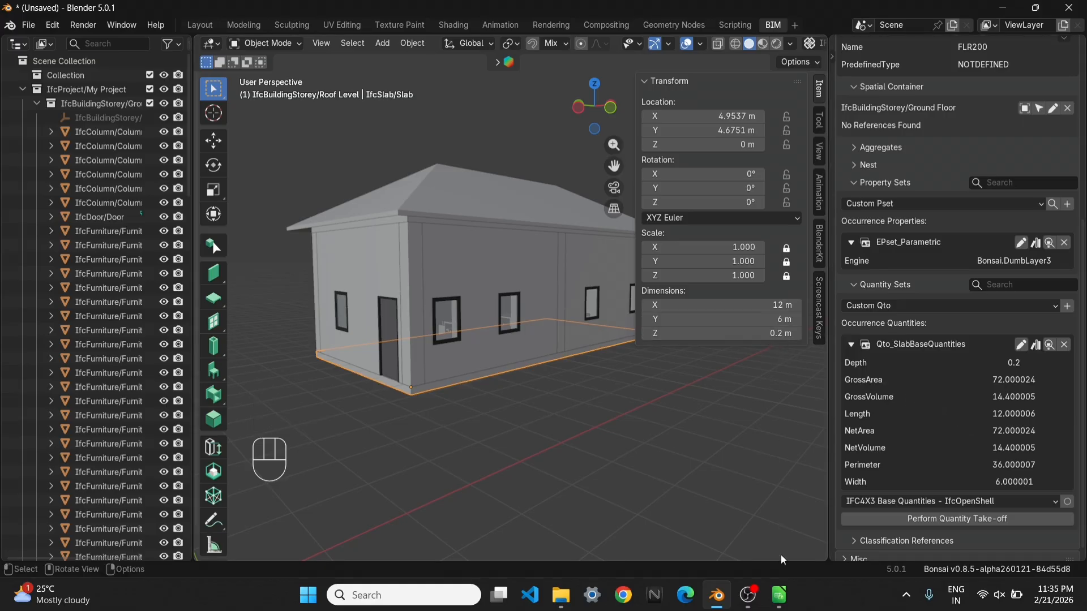
left_click(432, 595)
type("ca")
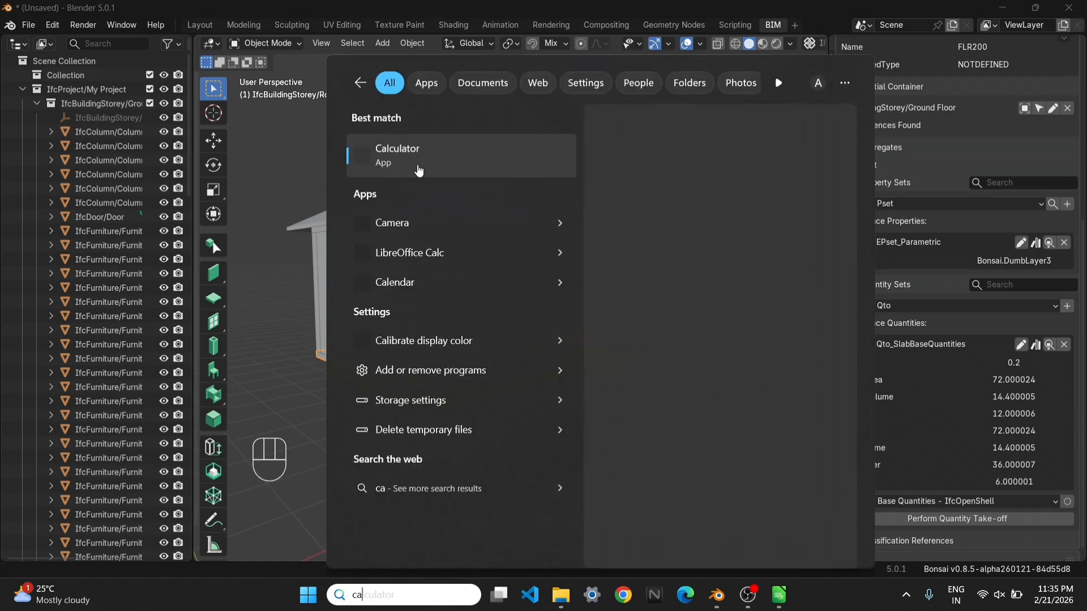
left_click(401, 161)
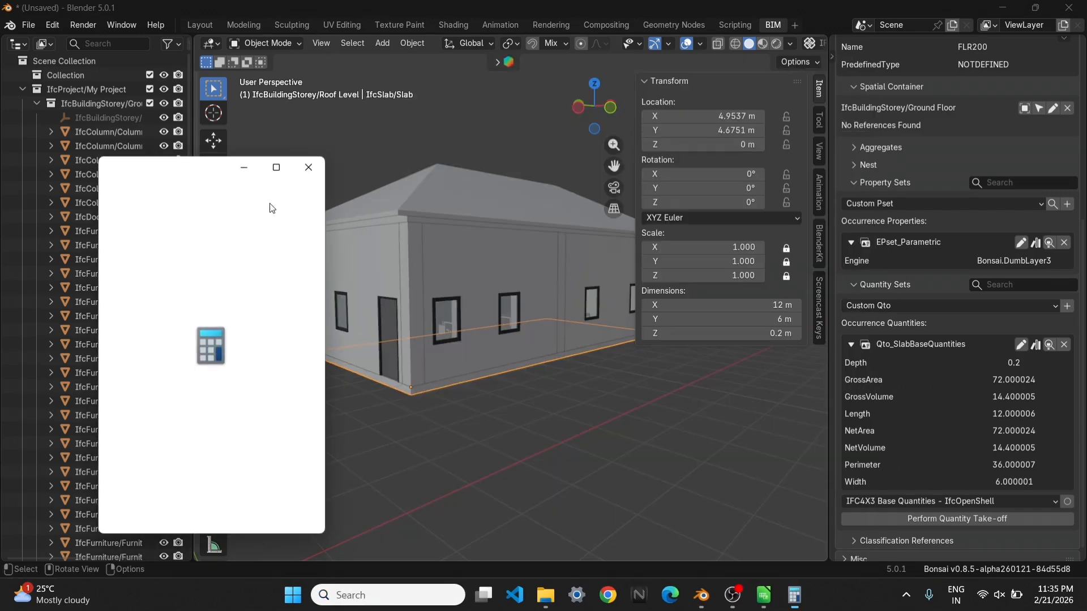
type("12")
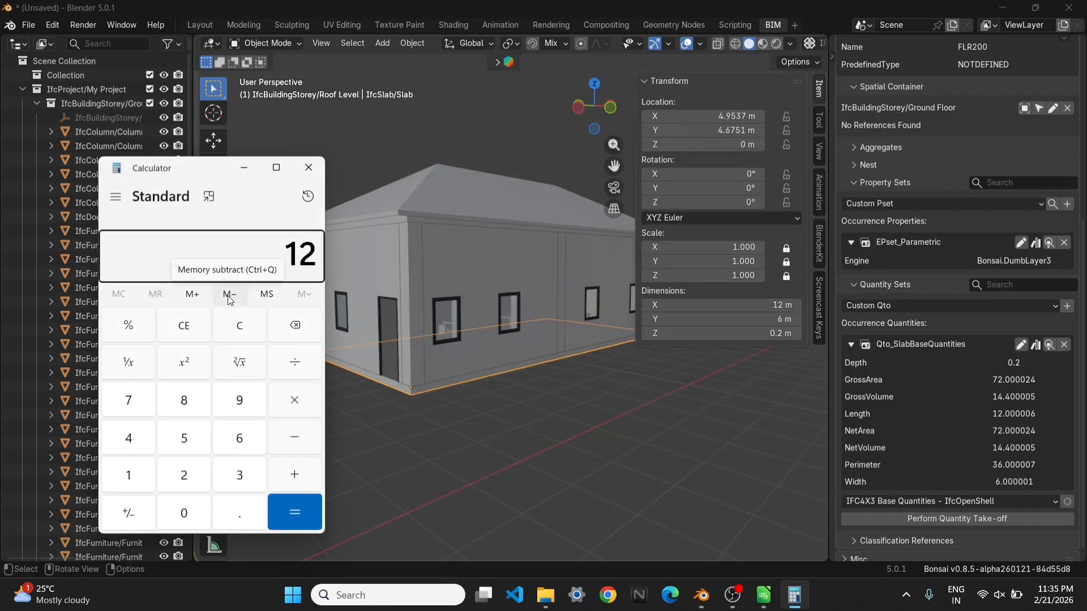
type("*6")
key("Return")
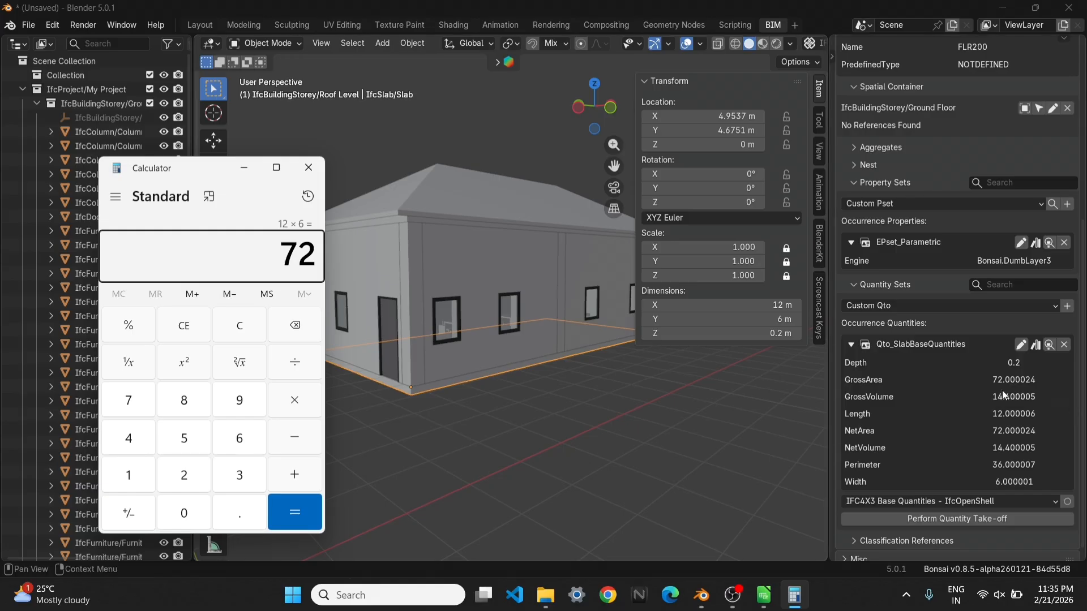
left_click(307, 169)
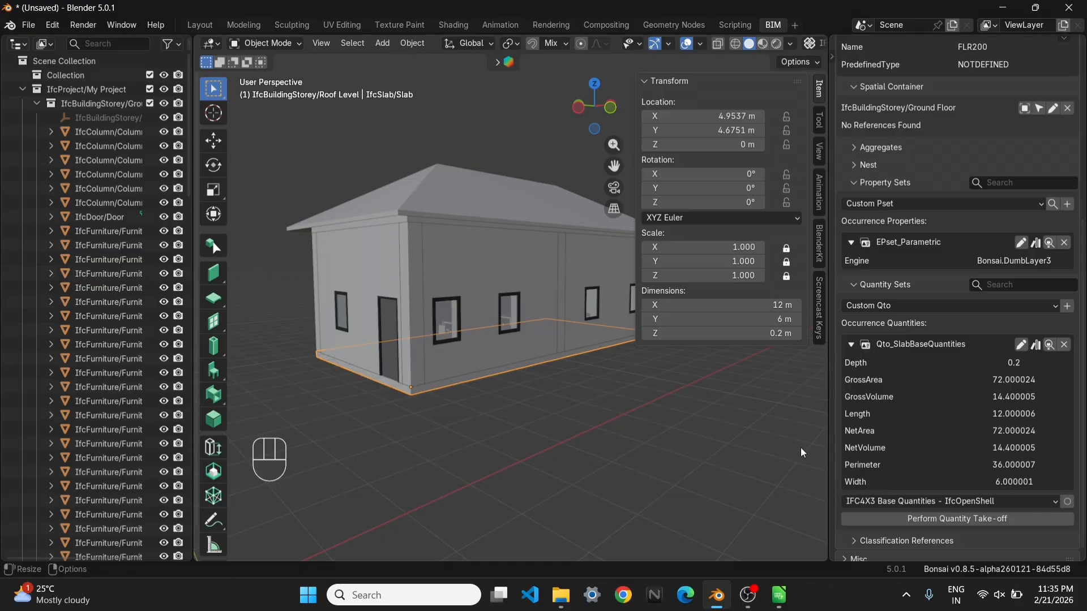
Switch to the Calc table, enter 72 as the Floor Slab quantity in D2, left-align it and narrow the Quantity column
scroll(522, 351, "down", 2)
middle_click_drag(522, 351, 436, 334, "shift")
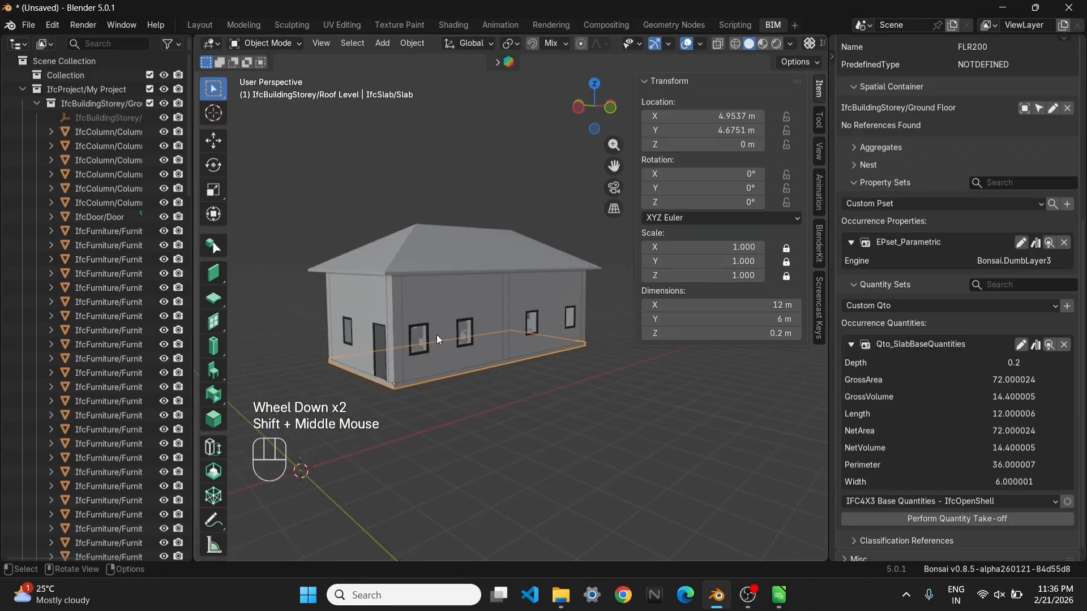
left_click(780, 605)
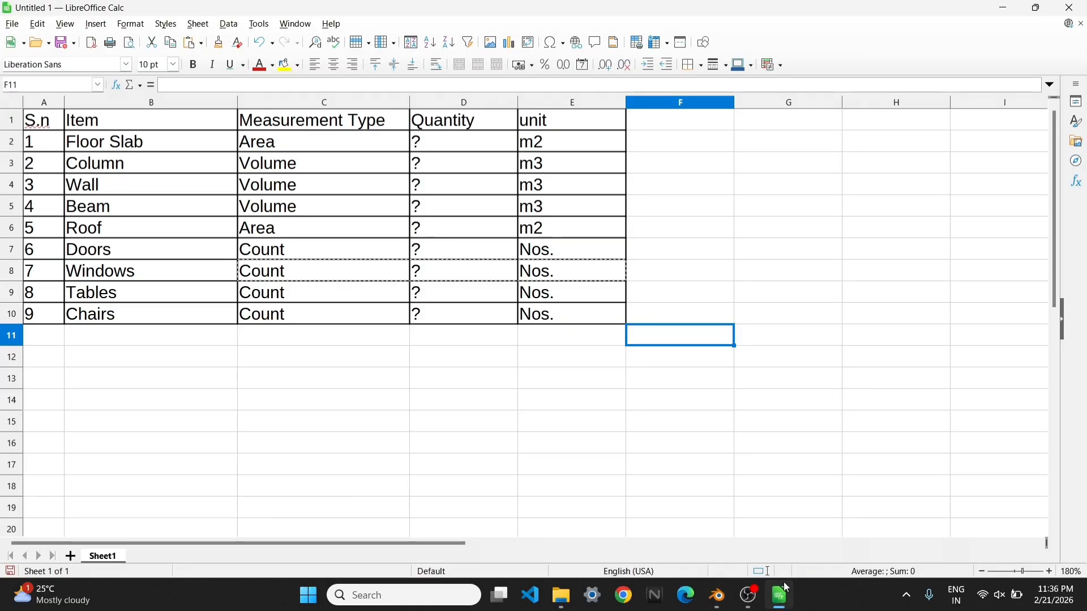
left_click(442, 148)
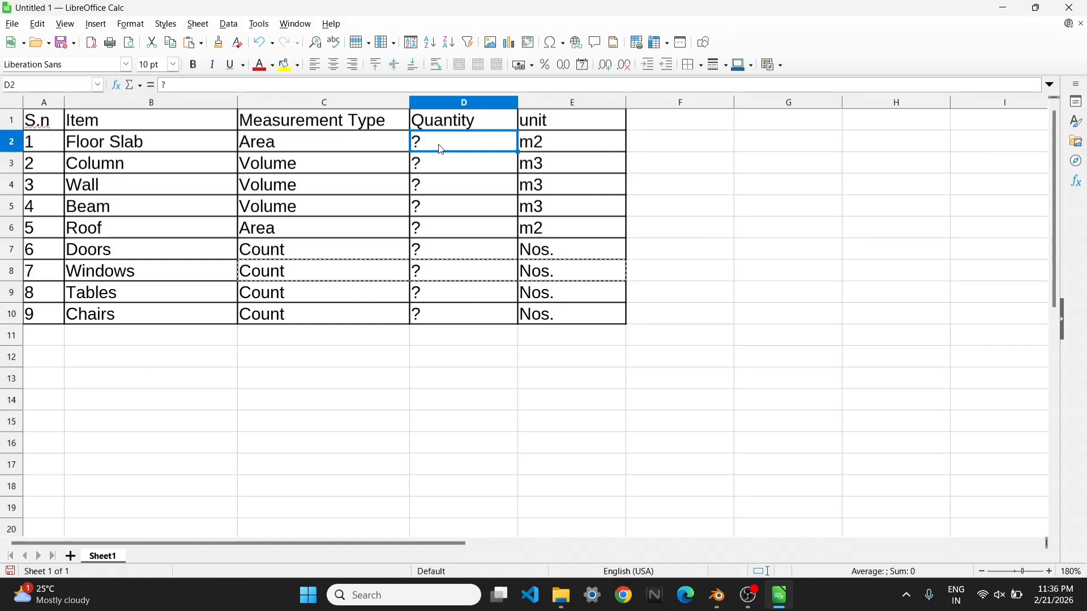
type("72")
key("Return")
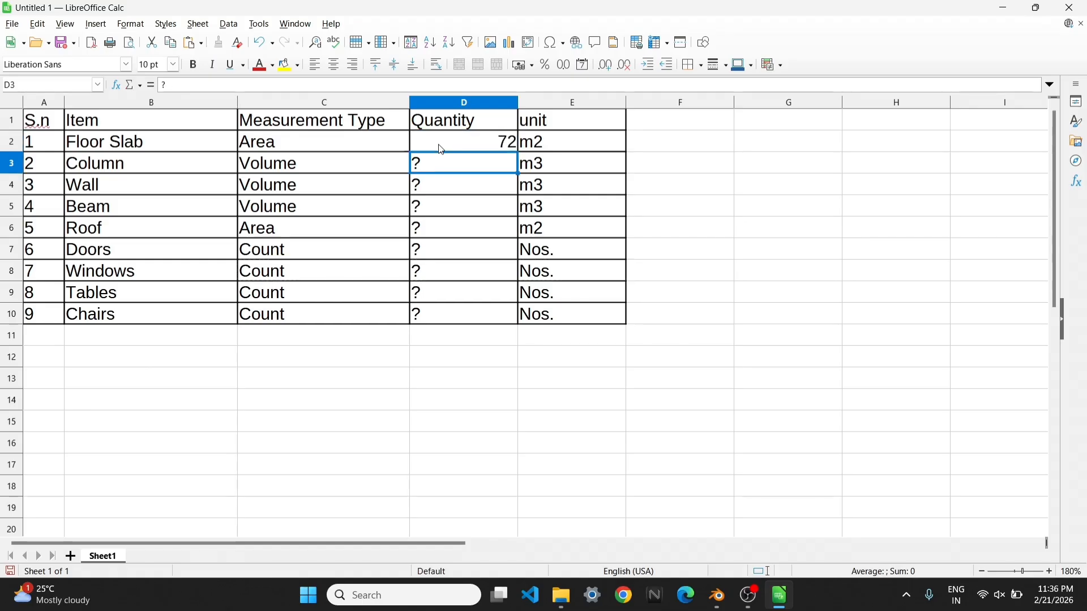
left_click(477, 102)
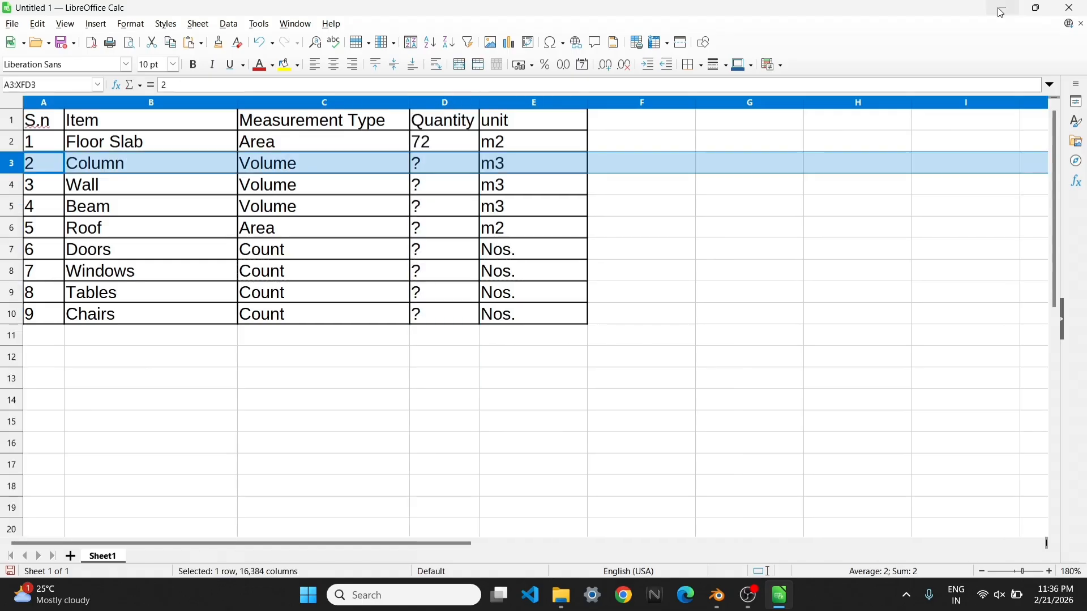
Return to Blender, perform a quantity take-off on the corner column beside the door, and compare its data with the middle column's
left_click(1002, 8)
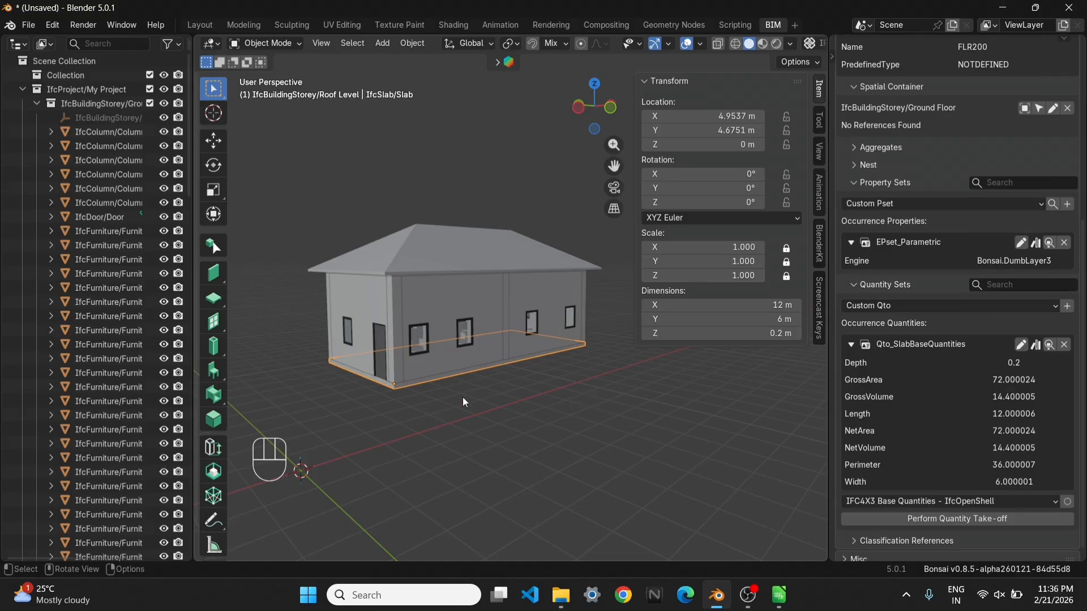
scroll(463, 402, "up", 2)
middle_click_drag(480, 367, 507, 330, "shift")
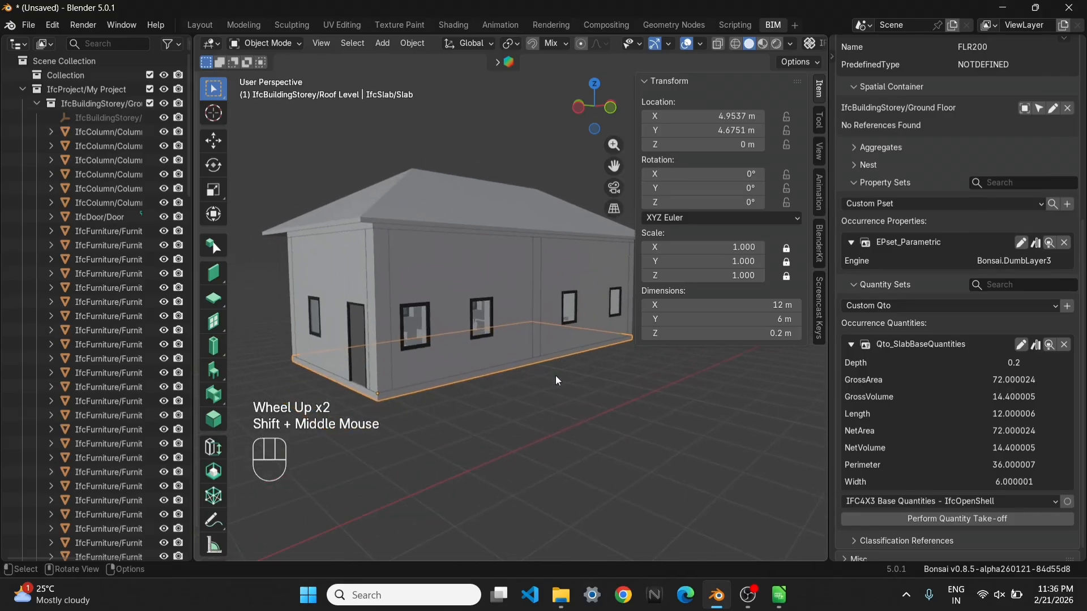
middle_click_drag(458, 426, 424, 325)
left_click(410, 242)
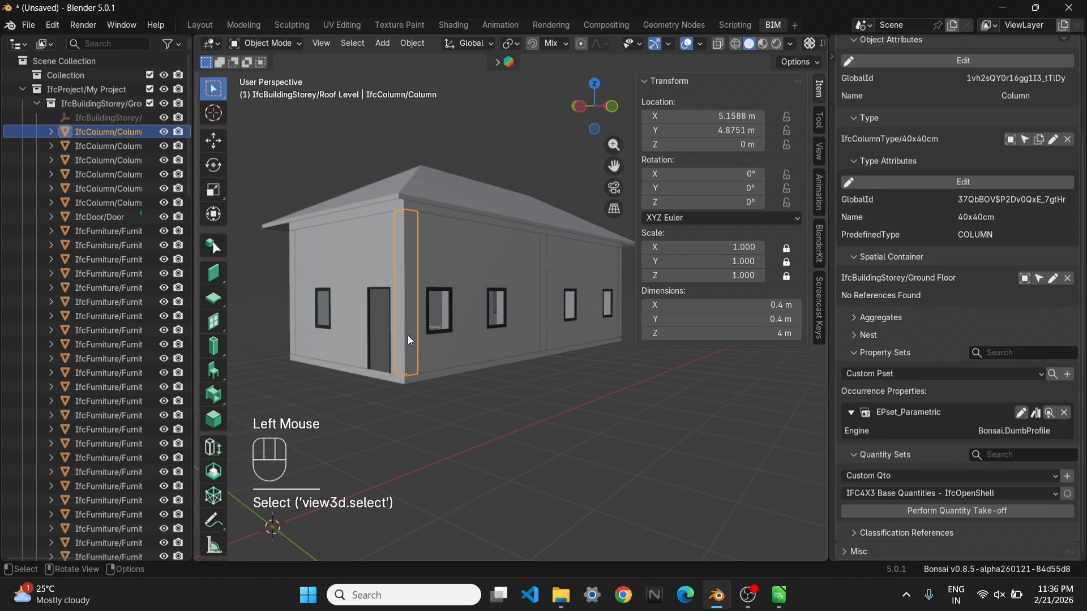
left_click(987, 513)
scroll(987, 513, "down", 3)
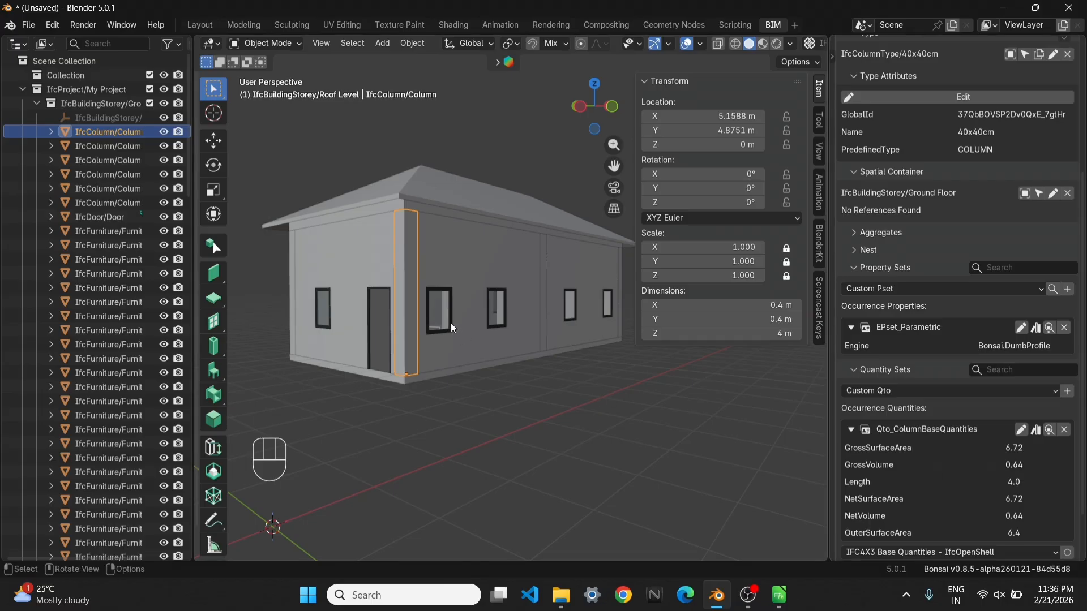
left_click(542, 260)
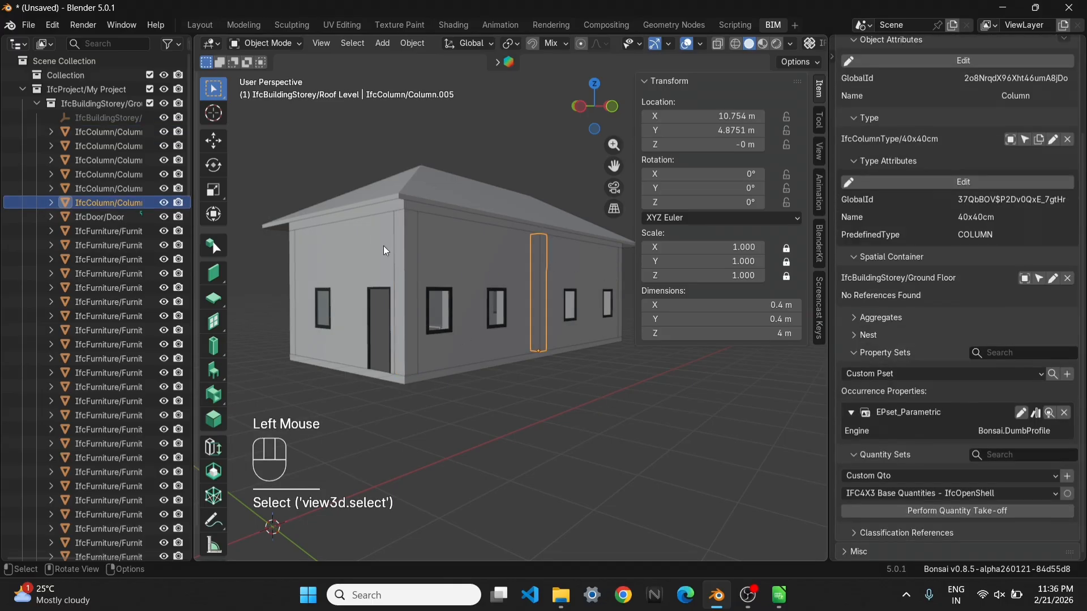
left_click(408, 244)
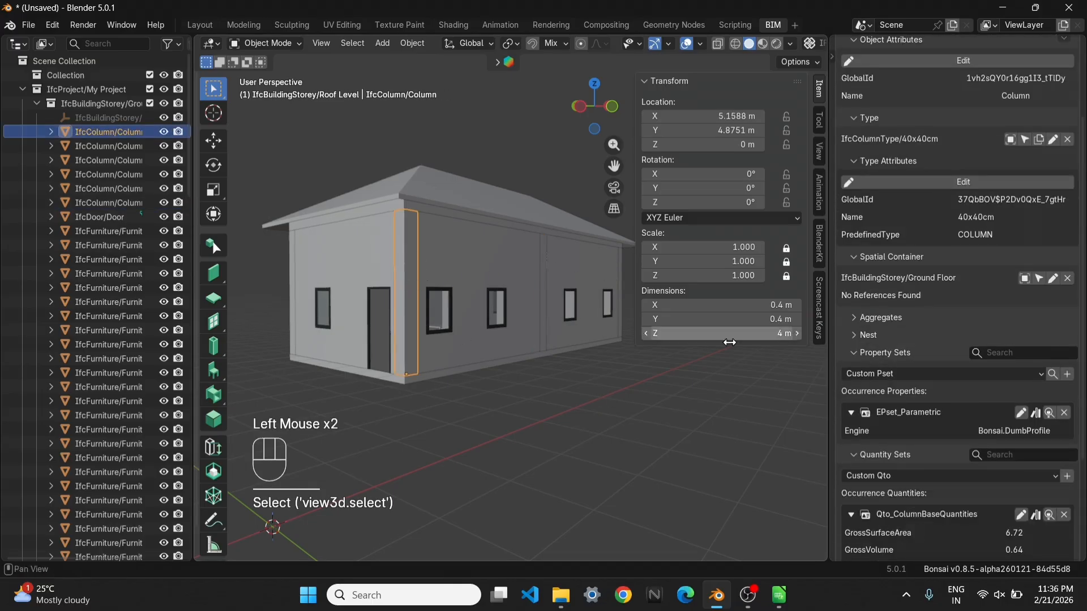
Open Spreadsheet Import/Export in Quality and Coordination and enable Load from Memory
scroll(864, 49, "up", 5)
left_click(1017, 74)
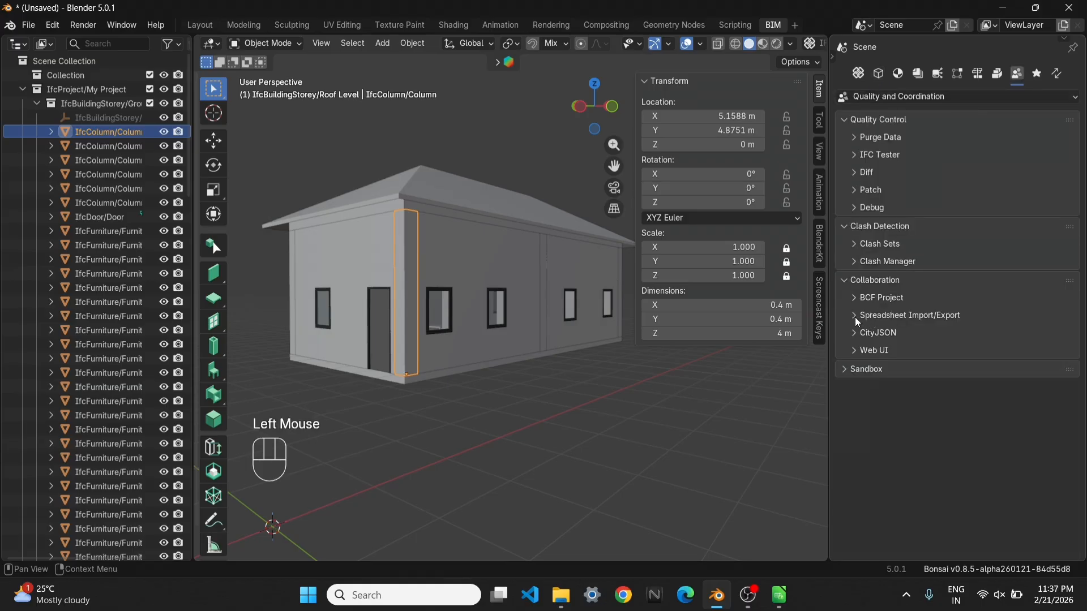
left_click(855, 317)
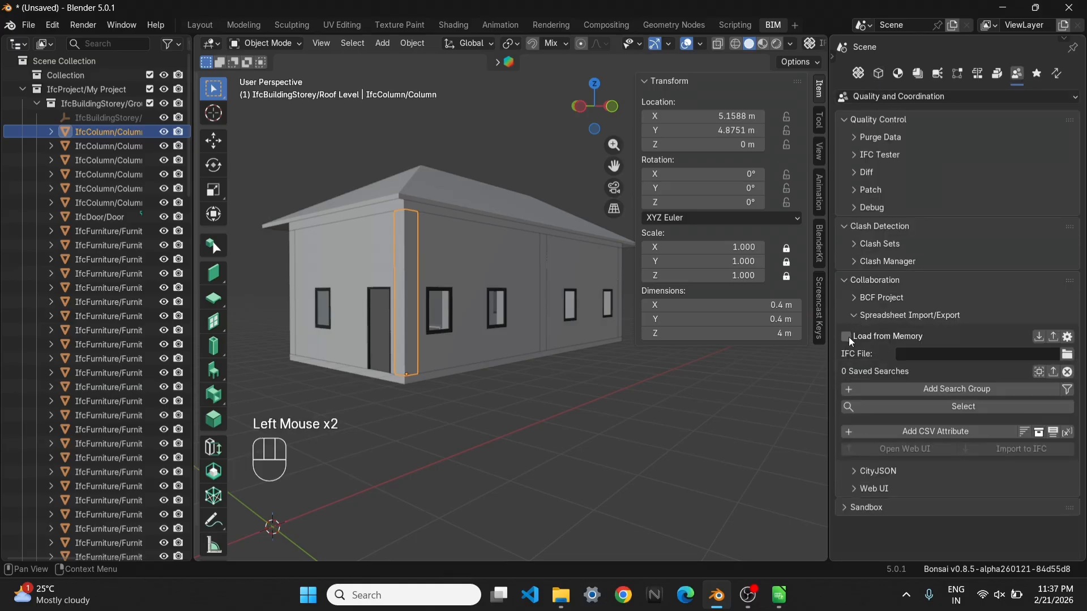
left_click(847, 337)
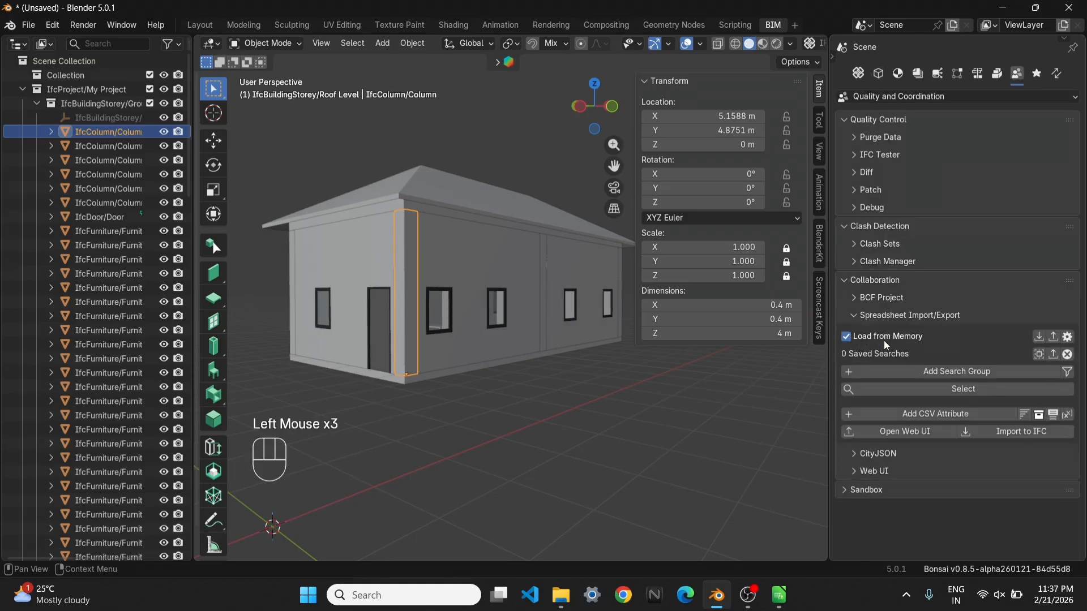
Add a search group with a Class filter set to IfcColumn and select all matching elements
left_click(946, 373)
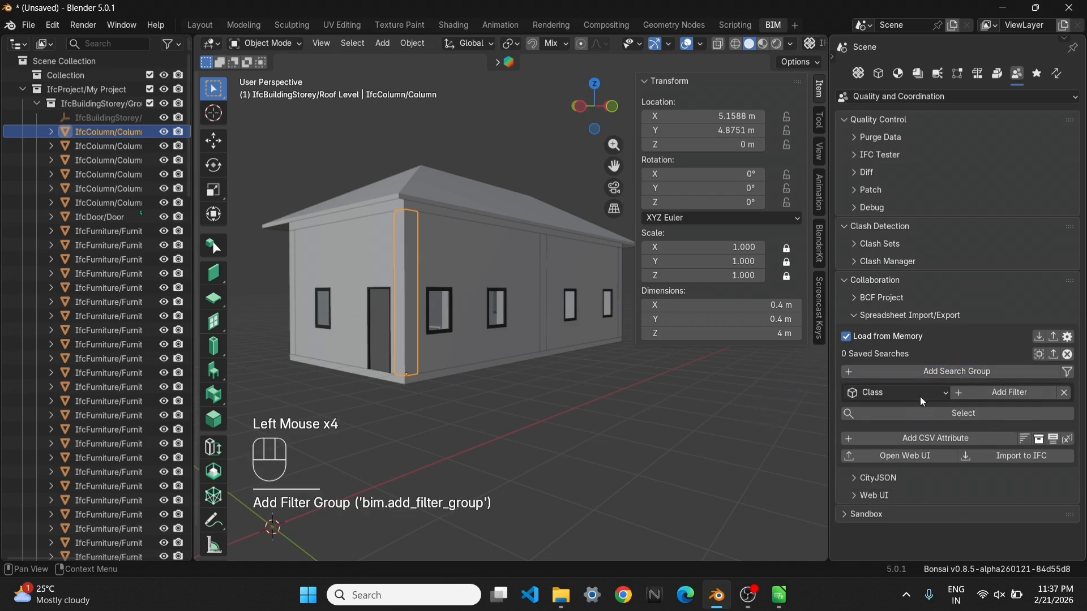
left_click(974, 391)
left_click(930, 413)
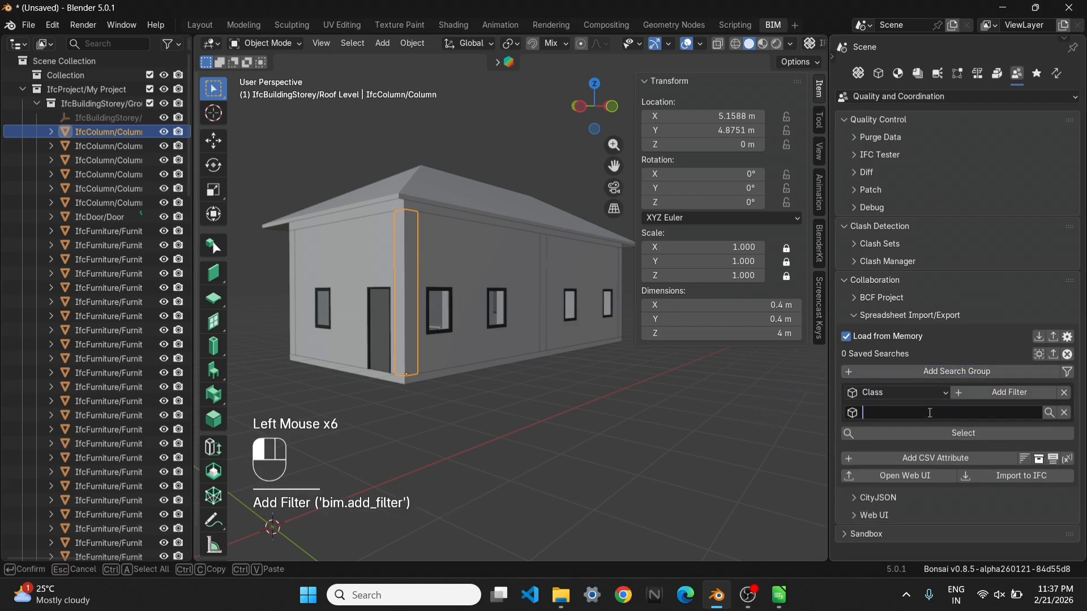
type("IfcColumn")
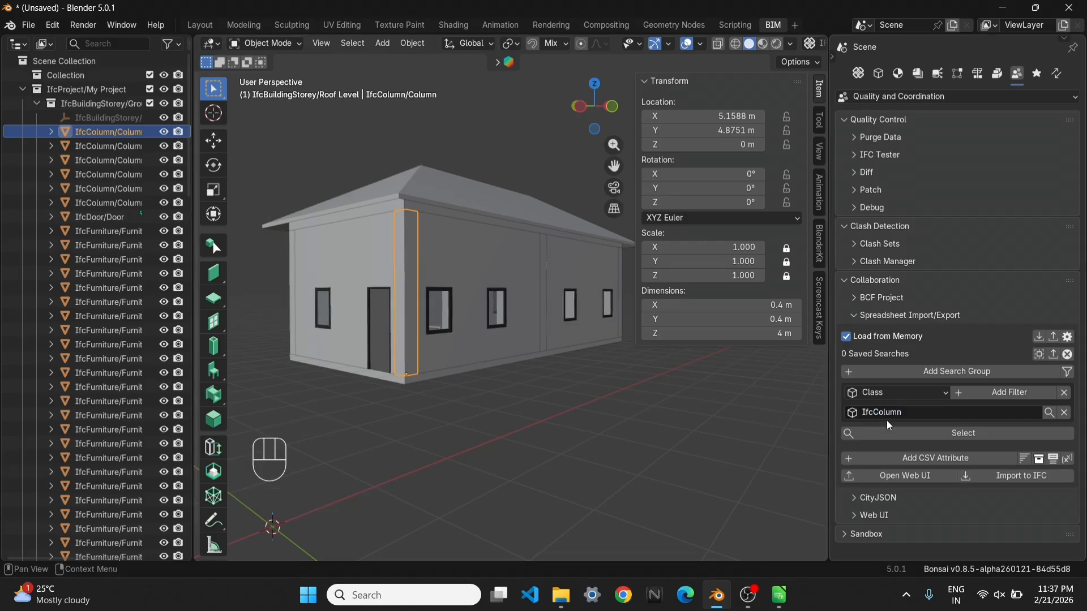
left_click(902, 434)
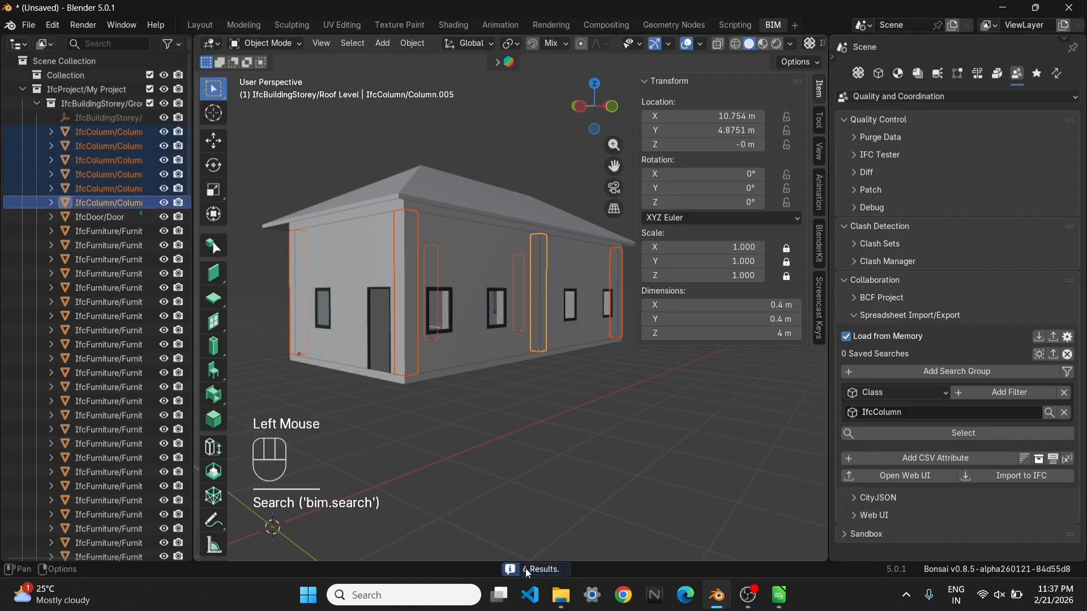
Show the model in wireframe, hide the transform values, and perform a quantity take-off on all selected columns
middle_click_drag(496, 338, 622, 374)
key("z")
key("n")
scroll(622, 373, "up", 2)
middle_click_drag(623, 373, 797, 385, "shift")
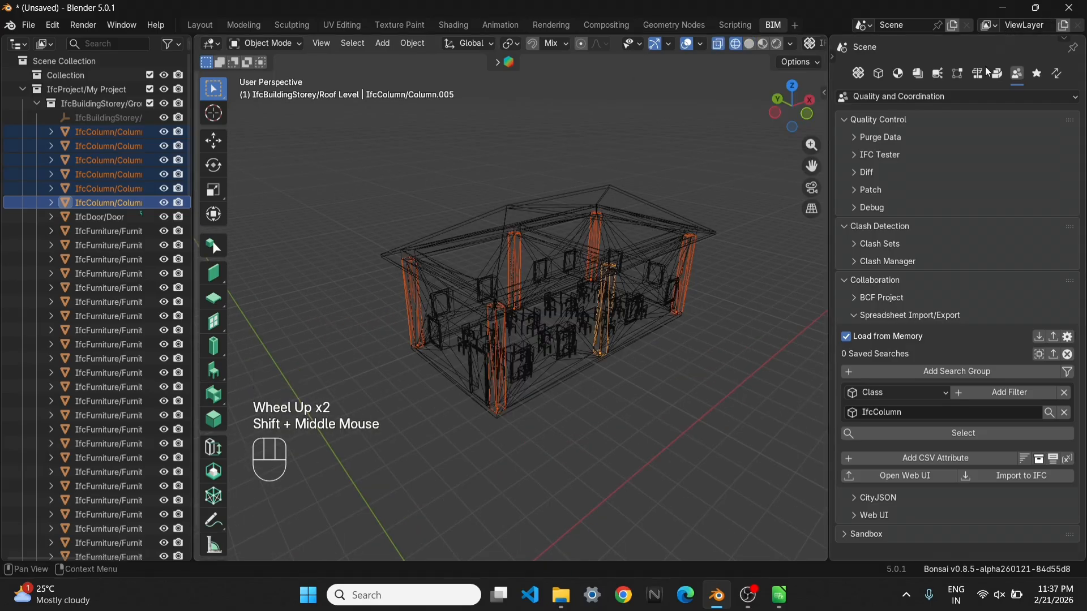
left_click(978, 74)
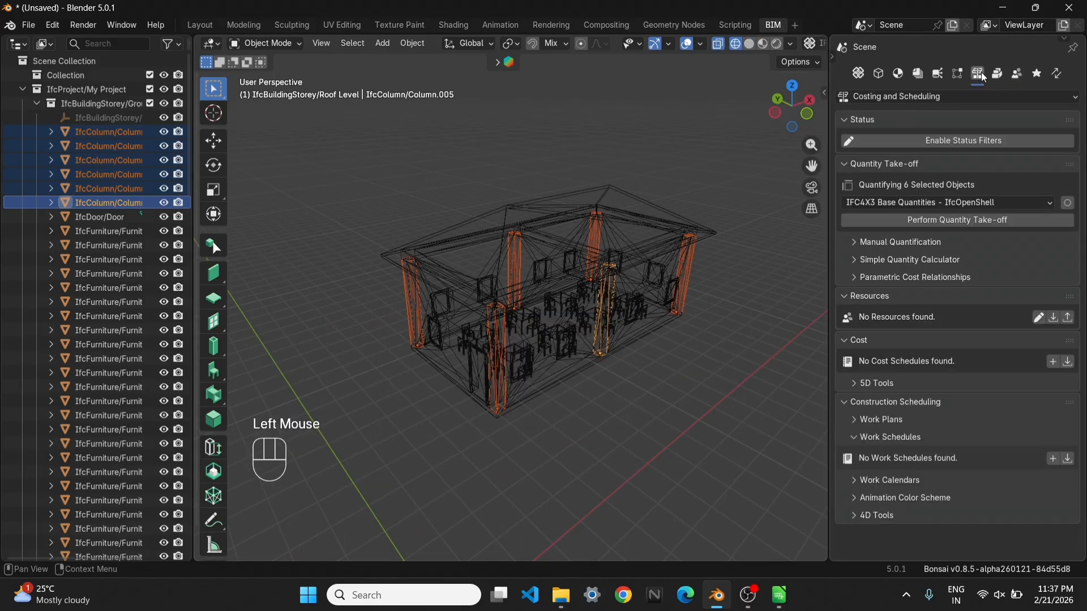
left_click(971, 221)
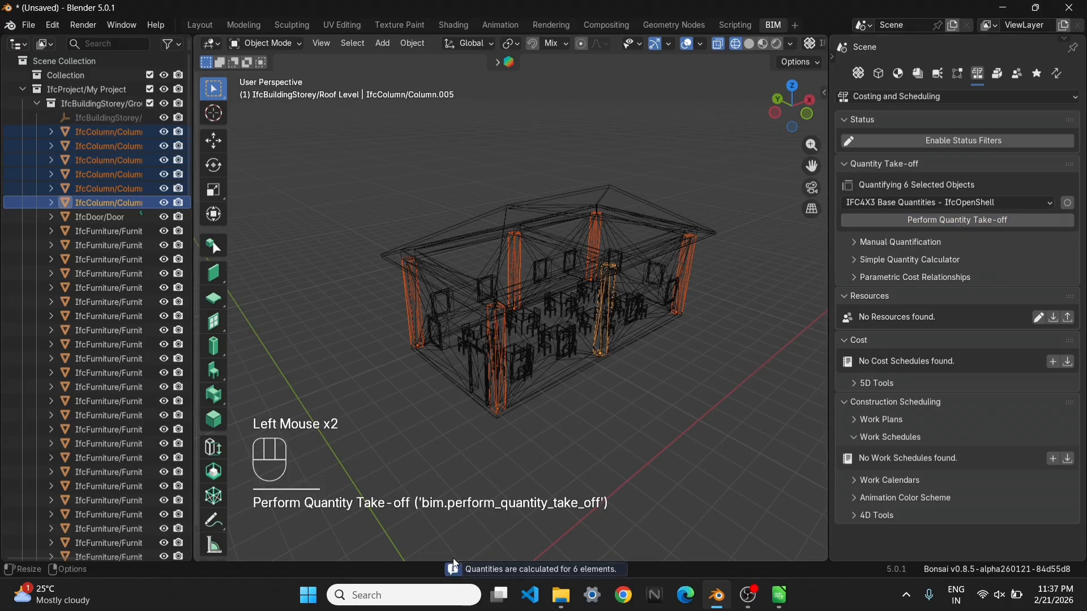
Review the base quantities of the active column in Object Information
left_click(879, 75)
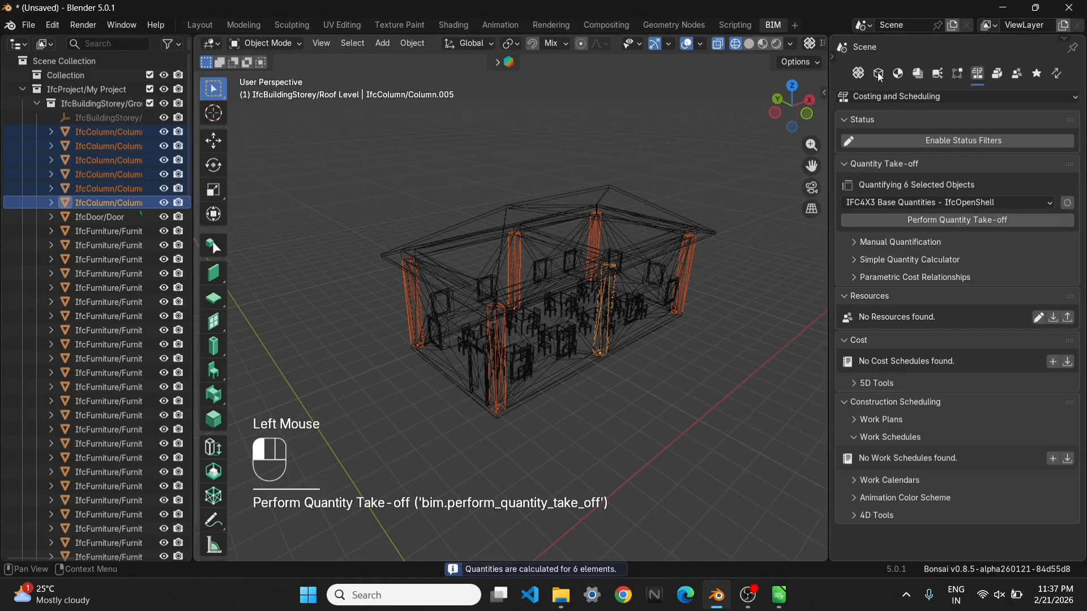
scroll(986, 490, "down", 6)
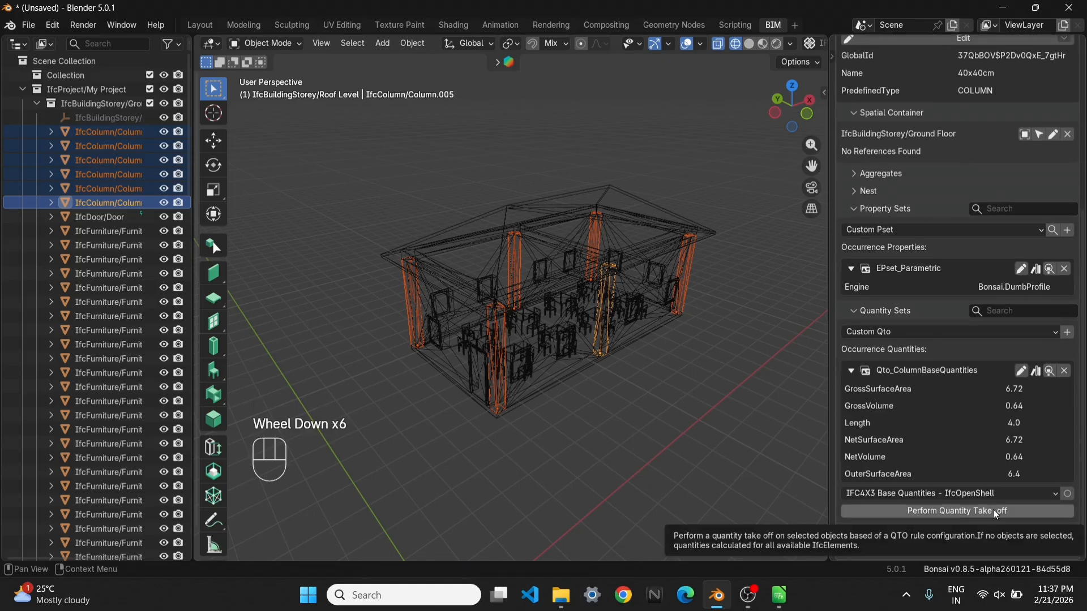
scroll(976, 74, "up", 2)
scroll(976, 70, "up", 4)
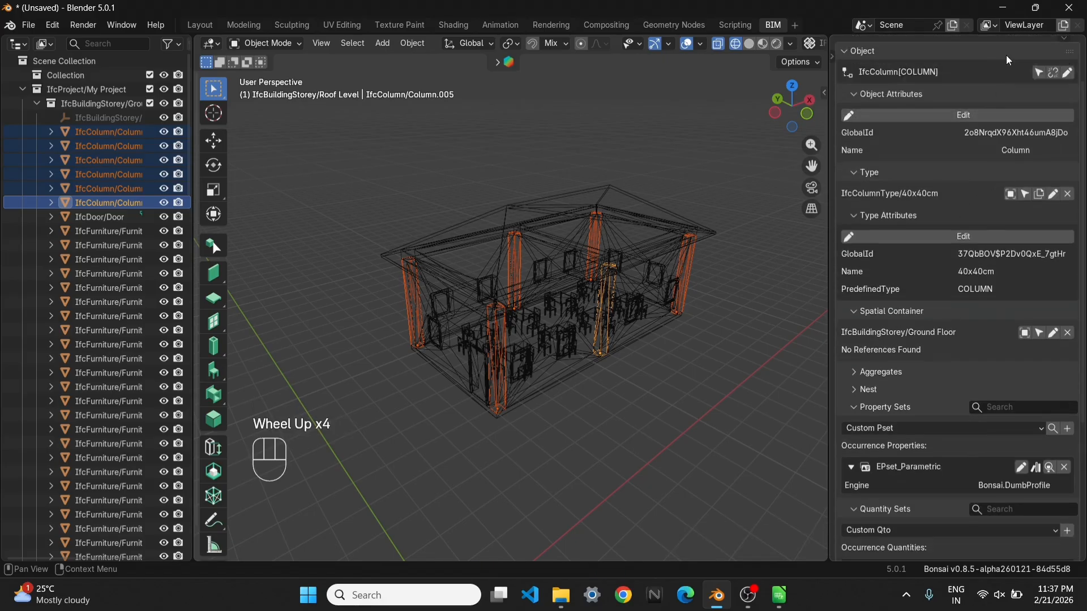
Add two CSV attributes in Spreadsheet Import/Export and set the second attribute's header to Volume
left_click(1017, 74)
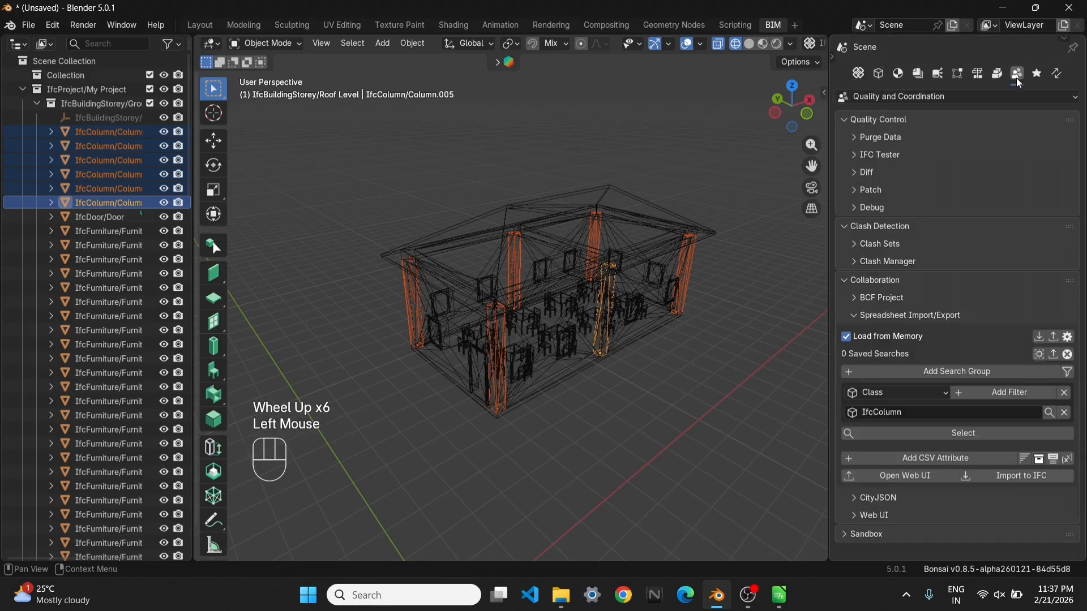
left_click(944, 457)
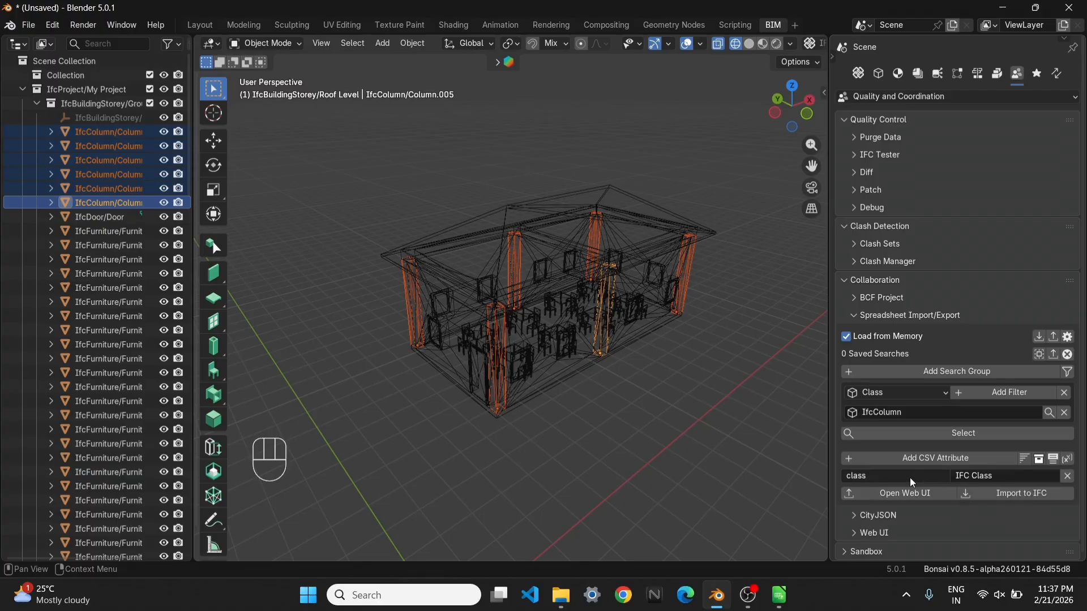
left_click(940, 458)
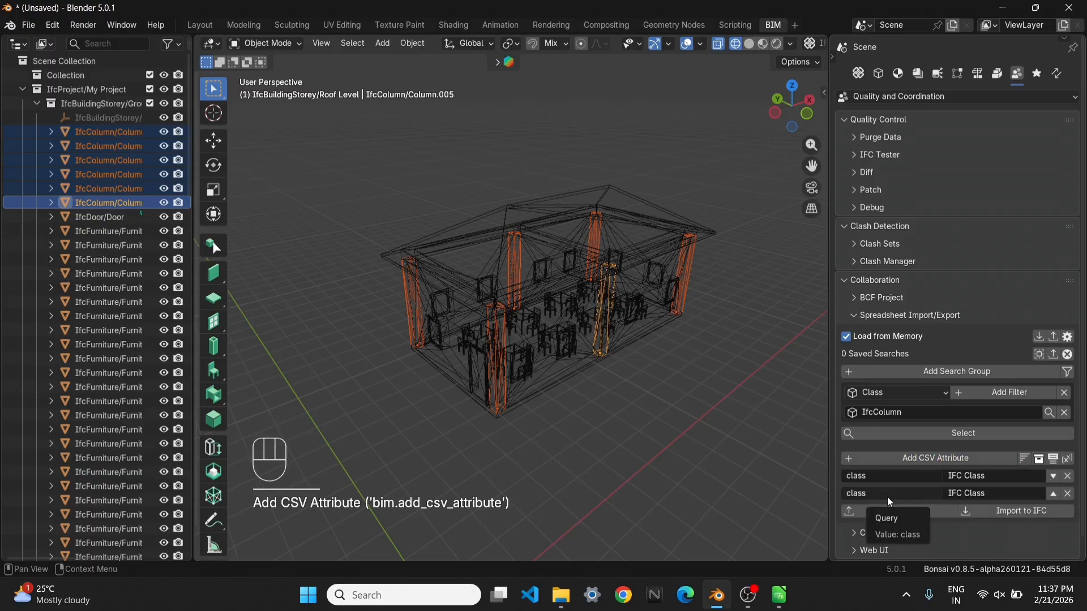
double_click(966, 493)
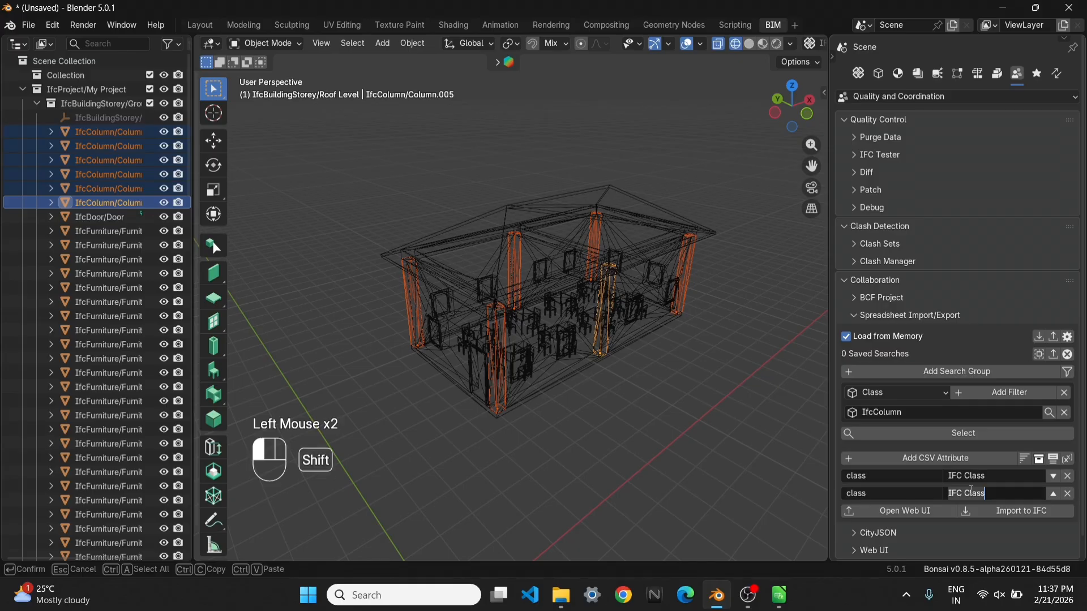
type("Volume")
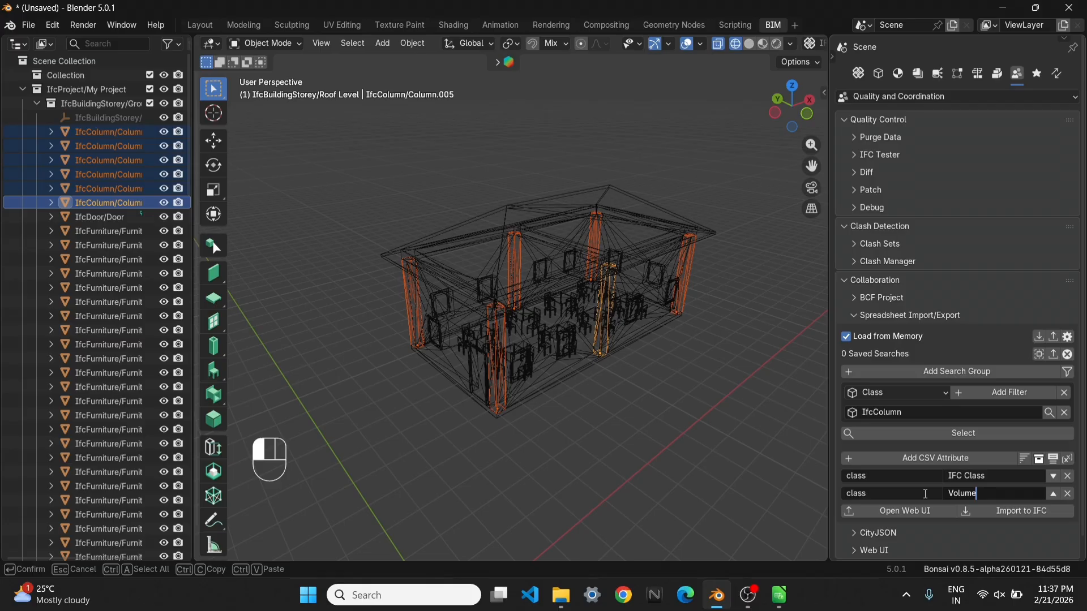
key("Return")
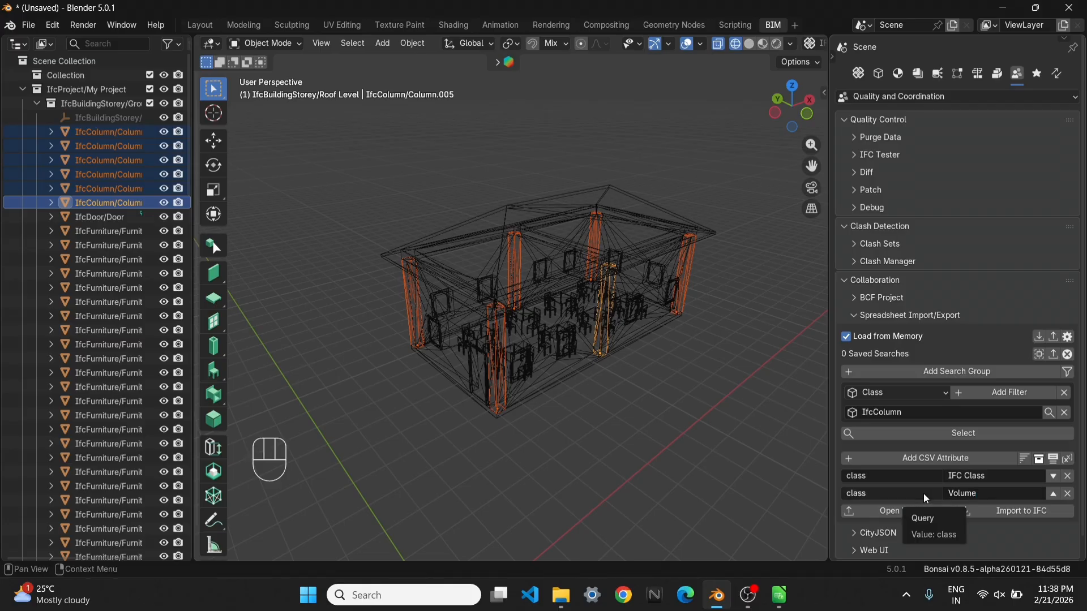
Export the column data to the Bonsai Web UI, view the schedule in the browser, and return to Blender
left_click(914, 512)
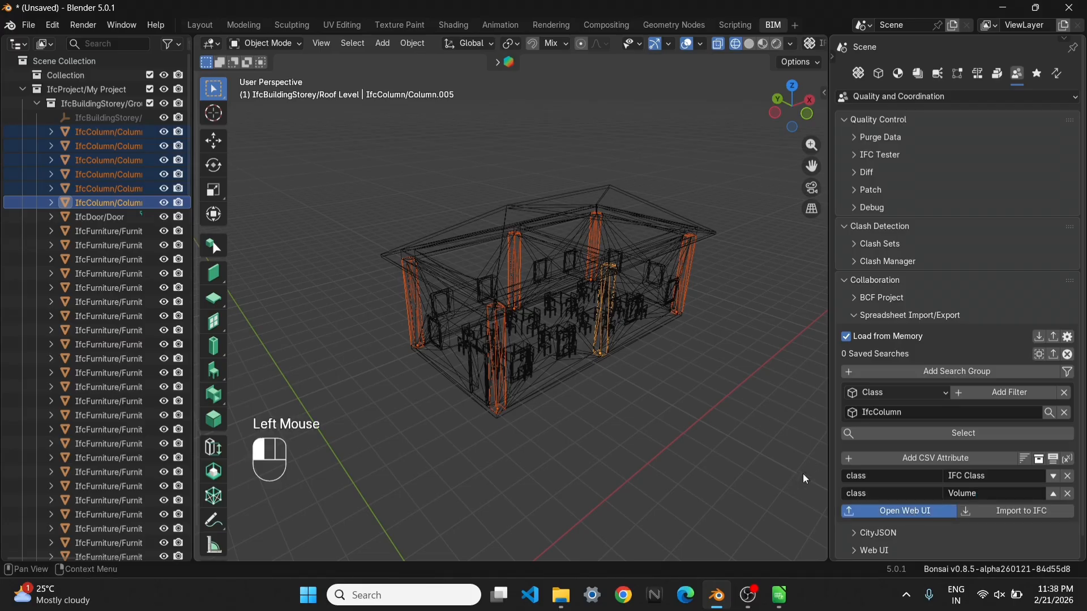
left_click(576, 404)
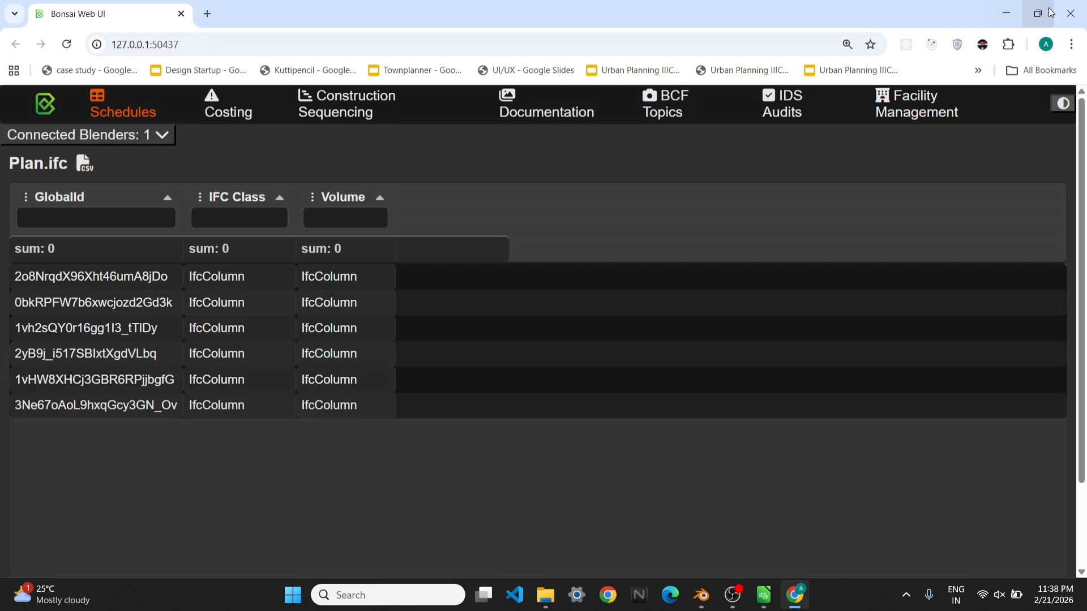
left_click(1011, 14)
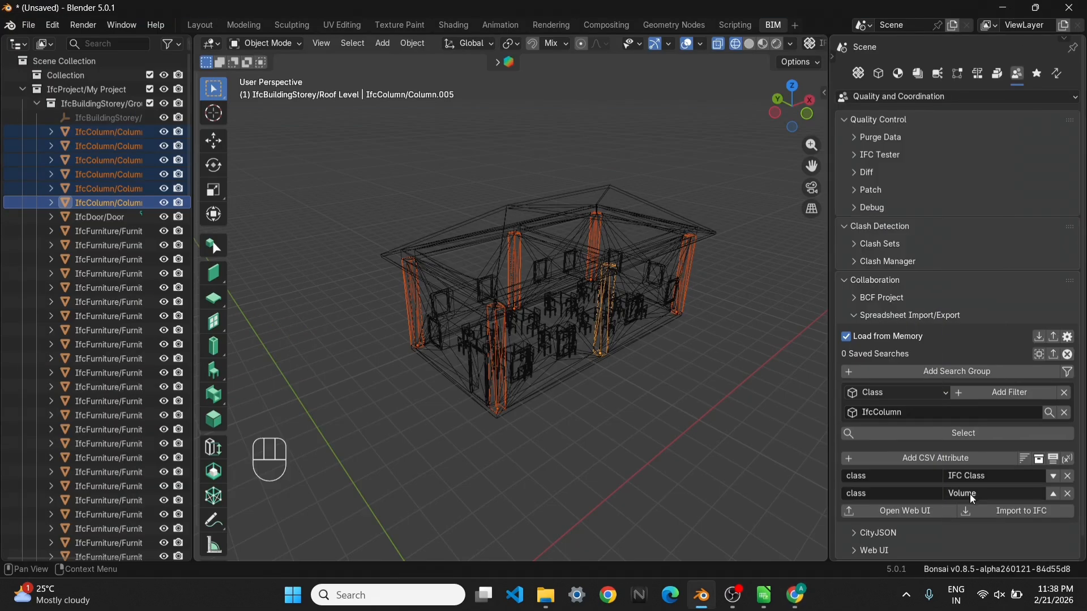
Check the active column's quantity set and volume property names in Object Information, returning to Quality and Coordination
left_click(890, 495)
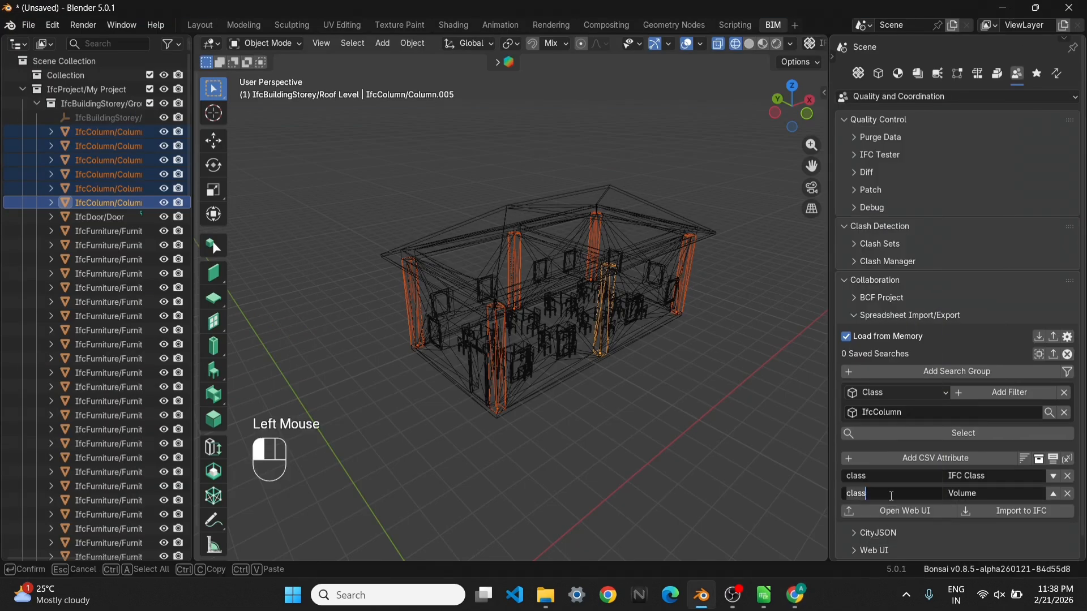
left_click(879, 74)
scroll(936, 481, "down", 4)
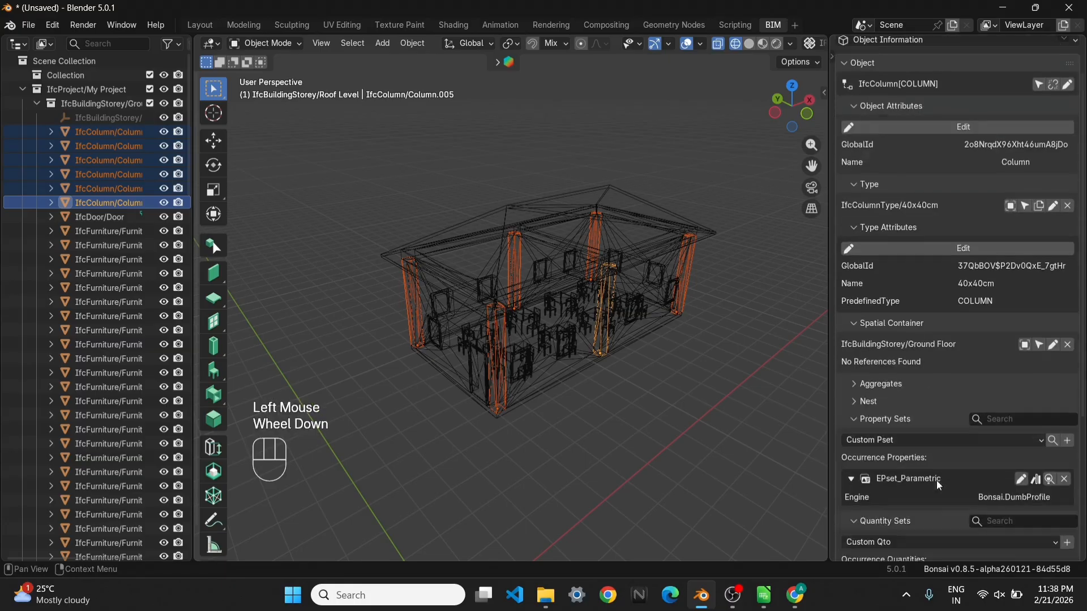
scroll(909, 439, "down", 1)
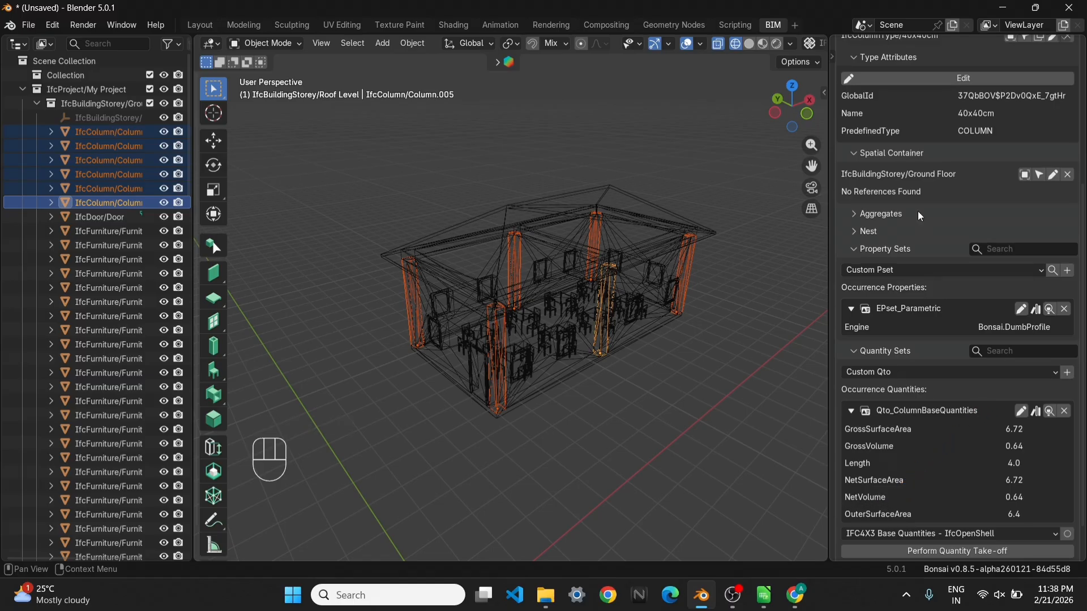
scroll(918, 212, "up", 4)
left_click(1014, 74)
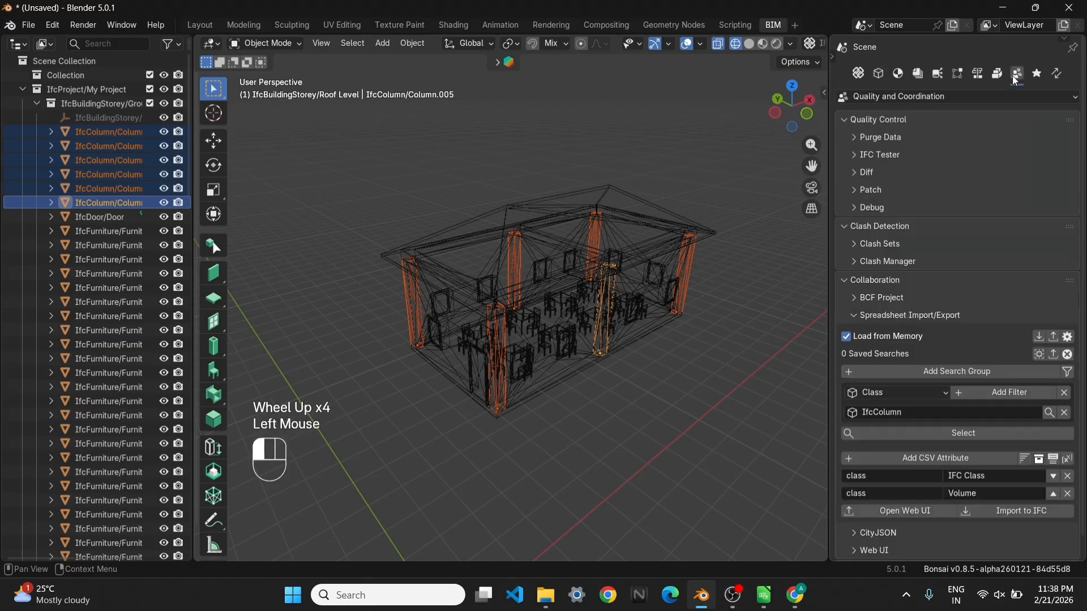
Set the query of the Volume attribute to Qto_ColumnBaseQuantities.NetVolume
left_click(886, 495)
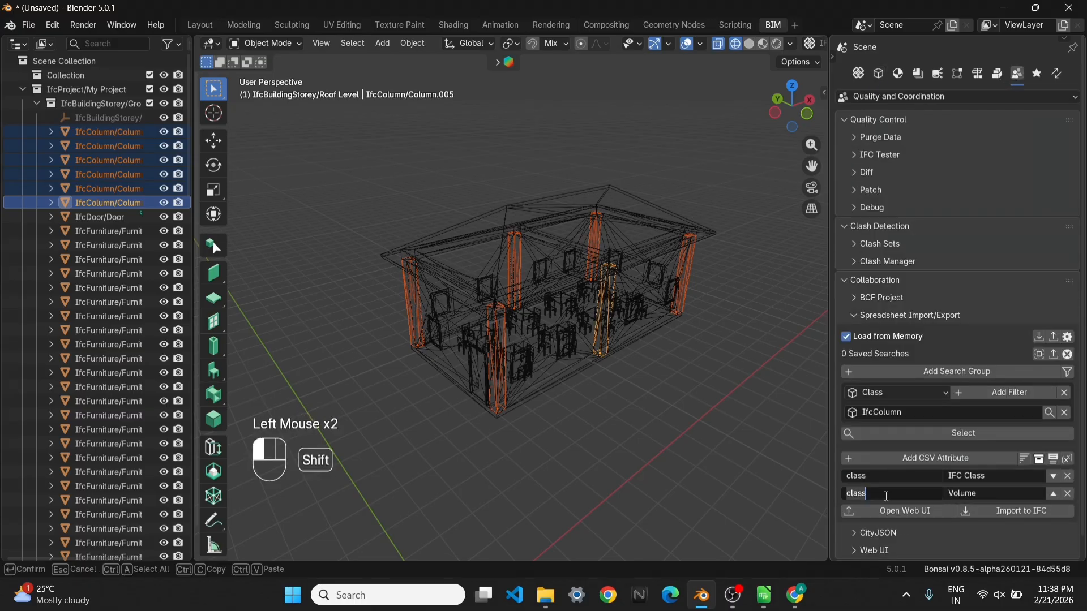
type("Qto_Colu")
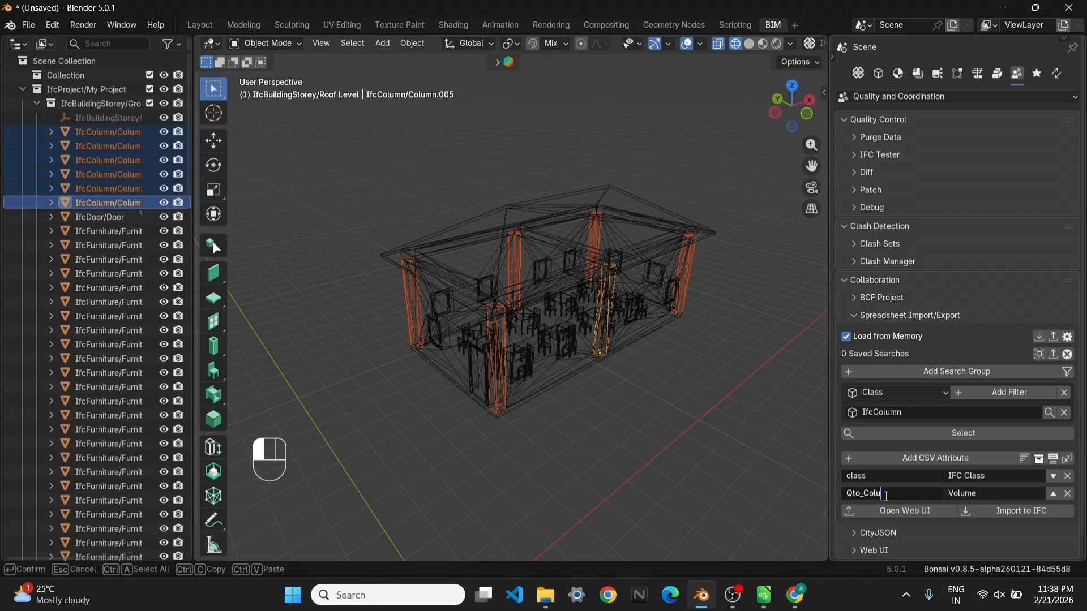
type("mnBaseQuantities.Net")
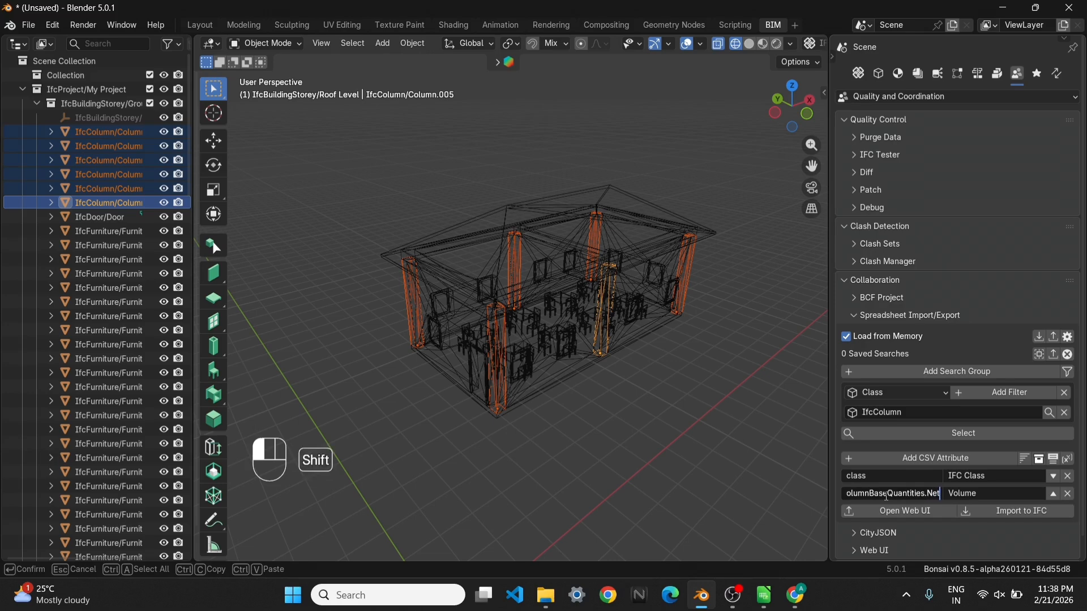
type("Volume")
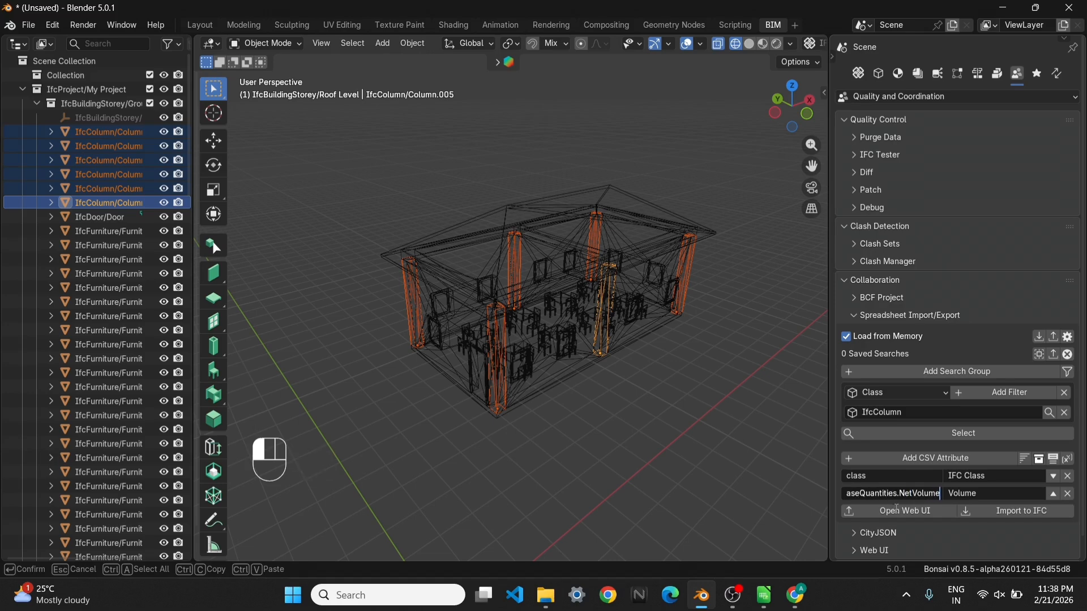
Export the updated attributes to the Web UI and widen the Volume column of the browser schedule to fit its values
left_click(911, 512)
left_click(912, 512)
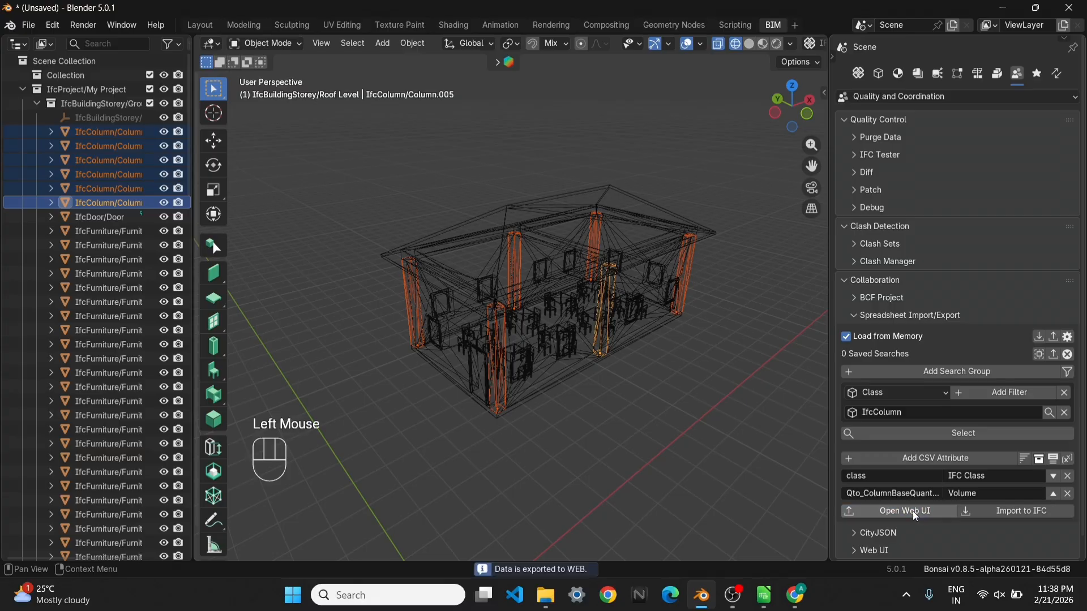
left_click(800, 605)
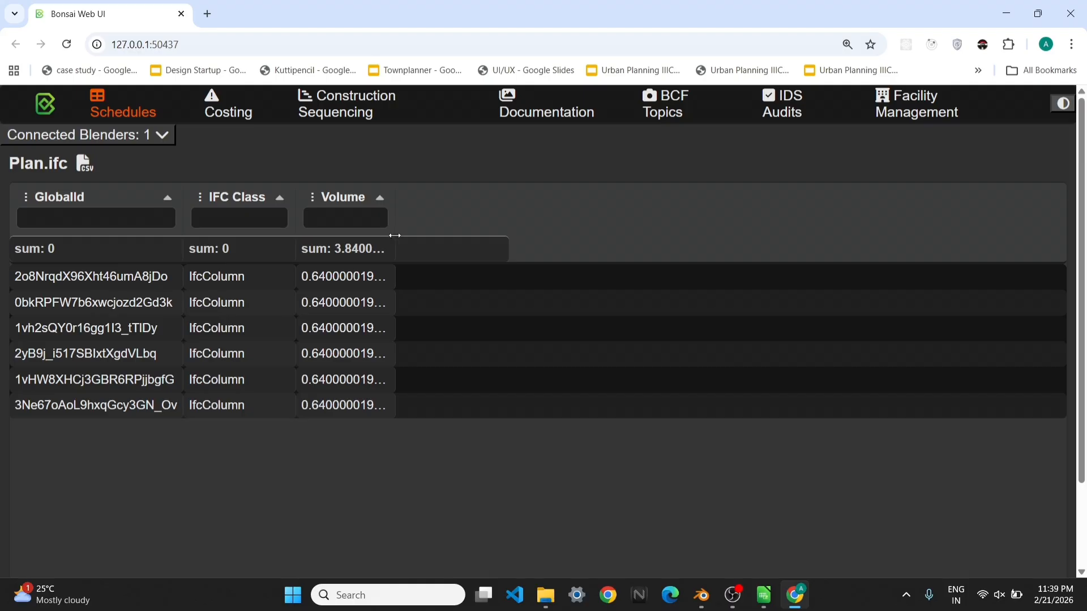
double_click(395, 235)
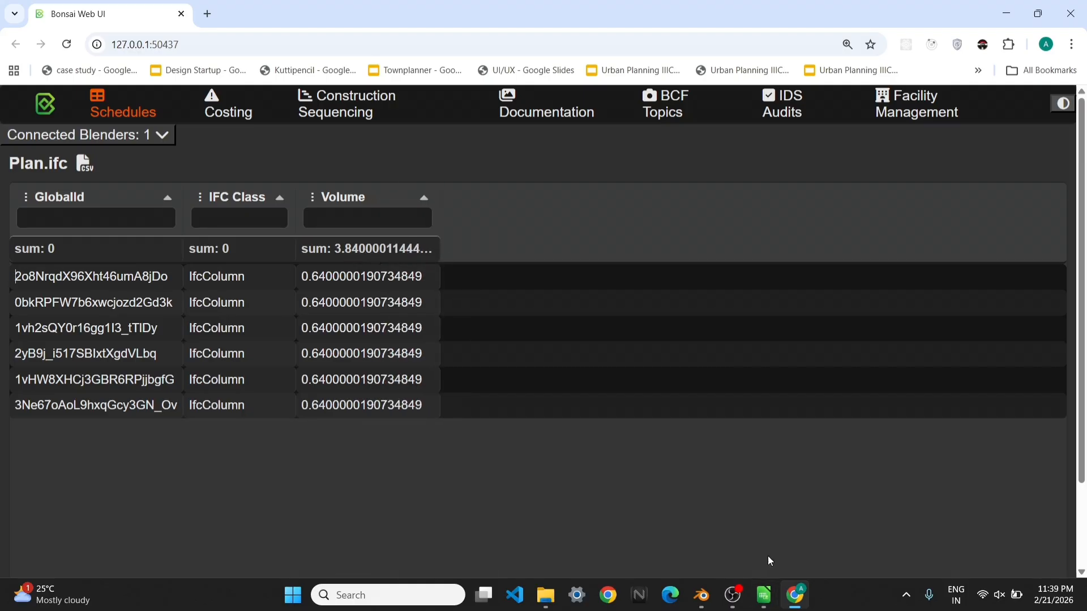
Try Qto_ColumnBaseQuantities.Length as the Volume attribute's query in Blender and view the re-exported schedule in the browser
left_click(702, 595)
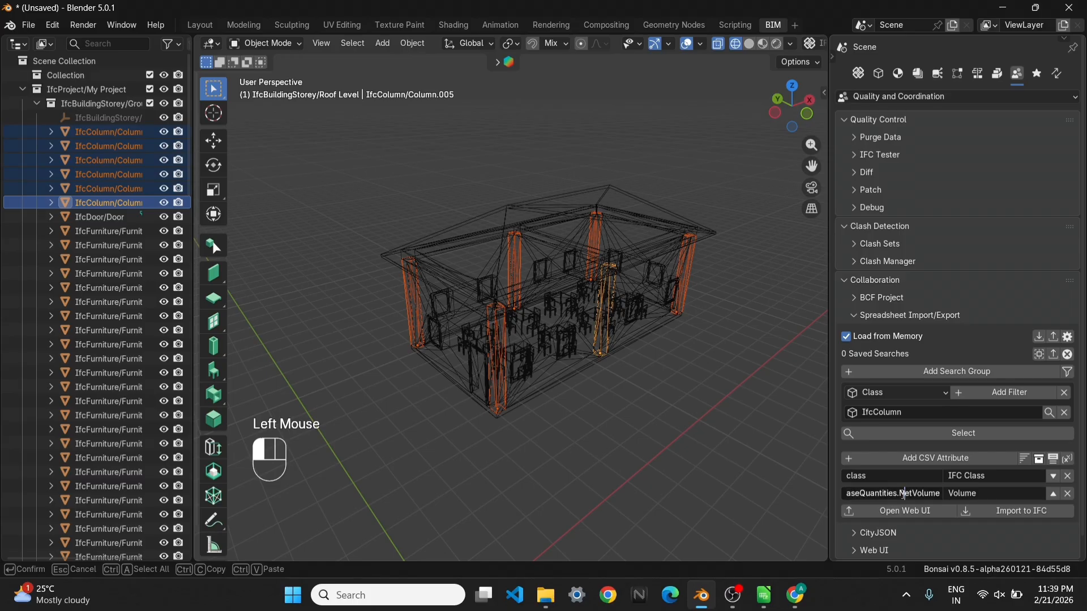
left_click_drag(906, 494, 945, 494)
key("BackSpace")
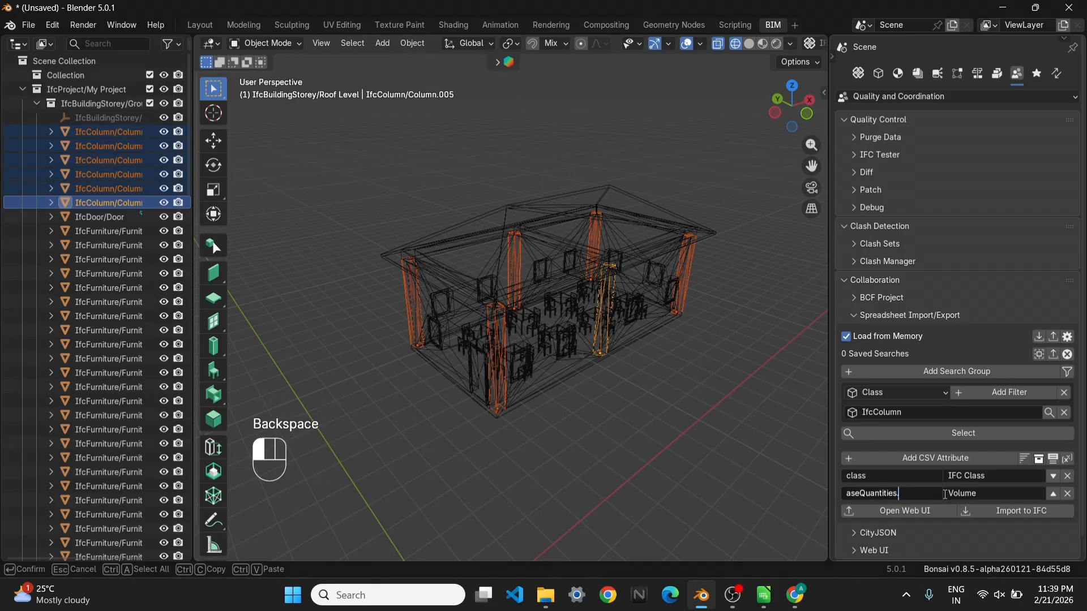
type("Length")
left_click(897, 515)
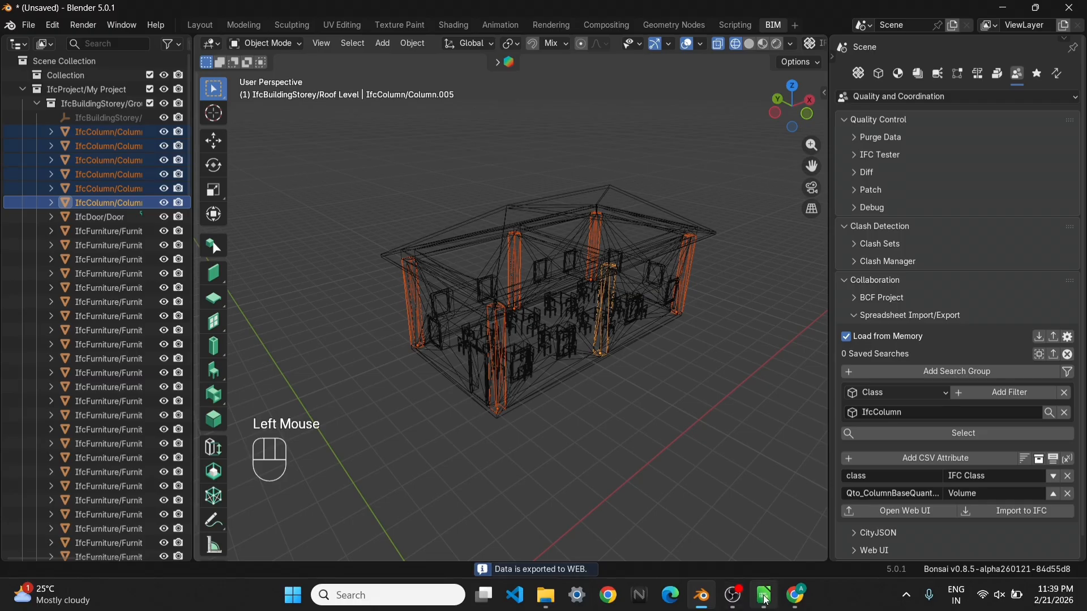
left_click(795, 595)
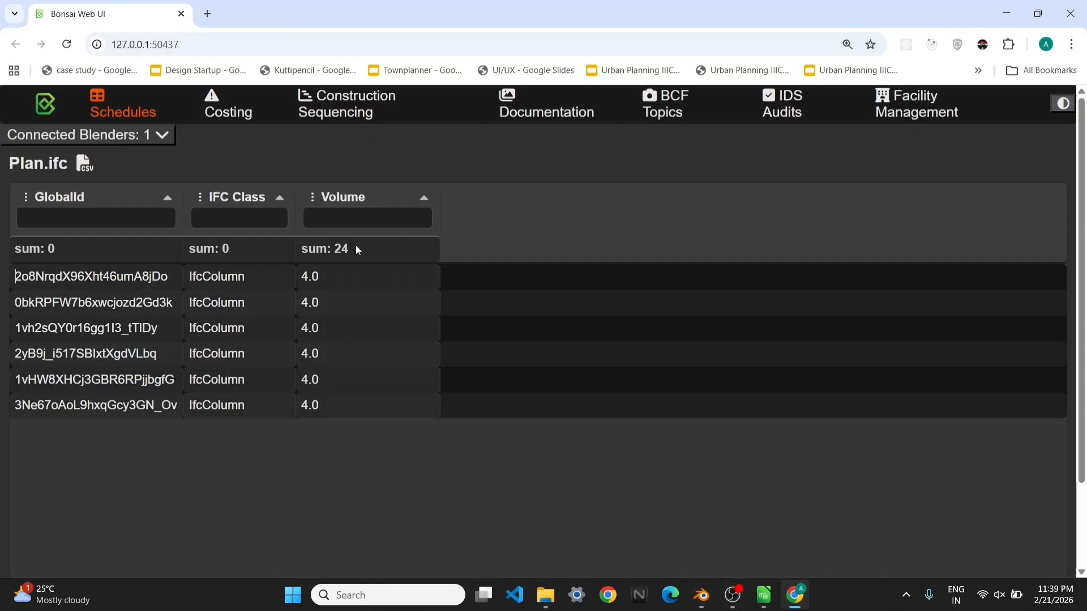
left_click(1006, 13)
Set the Volume attribute's query to Qto_ColumnBaseQuantities.NetVolume and view the re-exported schedule in the browser
left_click(908, 493)
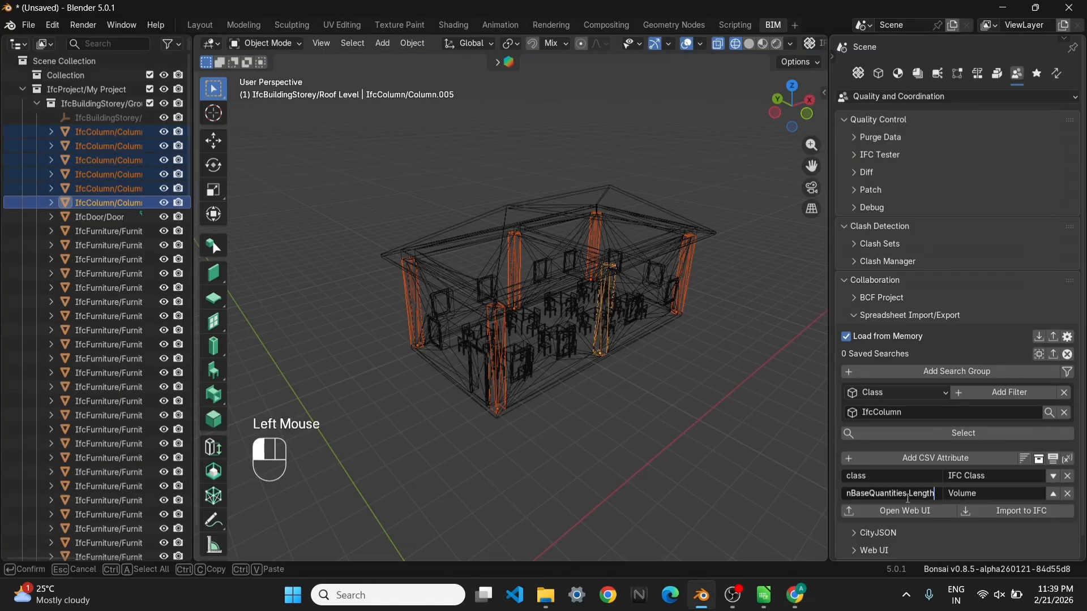
double_click(917, 494)
type("NetVo")
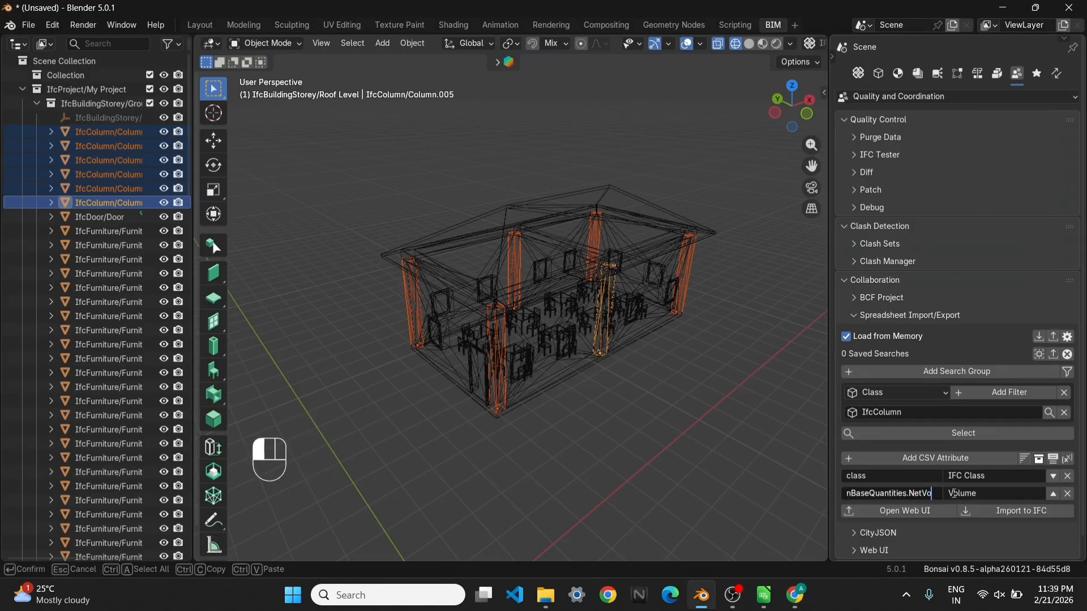
type("lume")
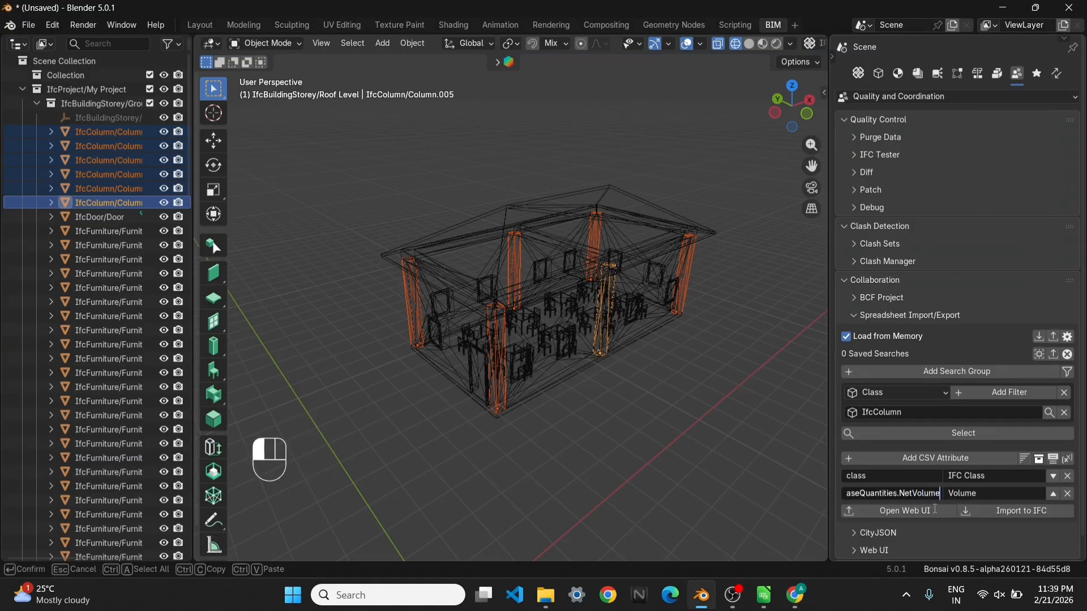
left_click(935, 511)
left_click(796, 594)
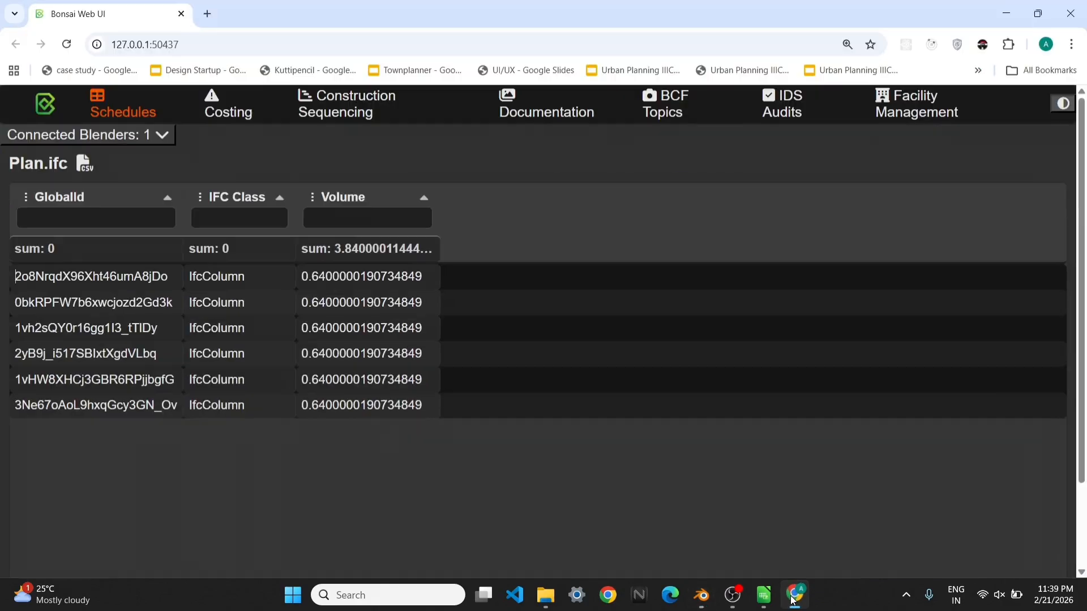
left_click(795, 595)
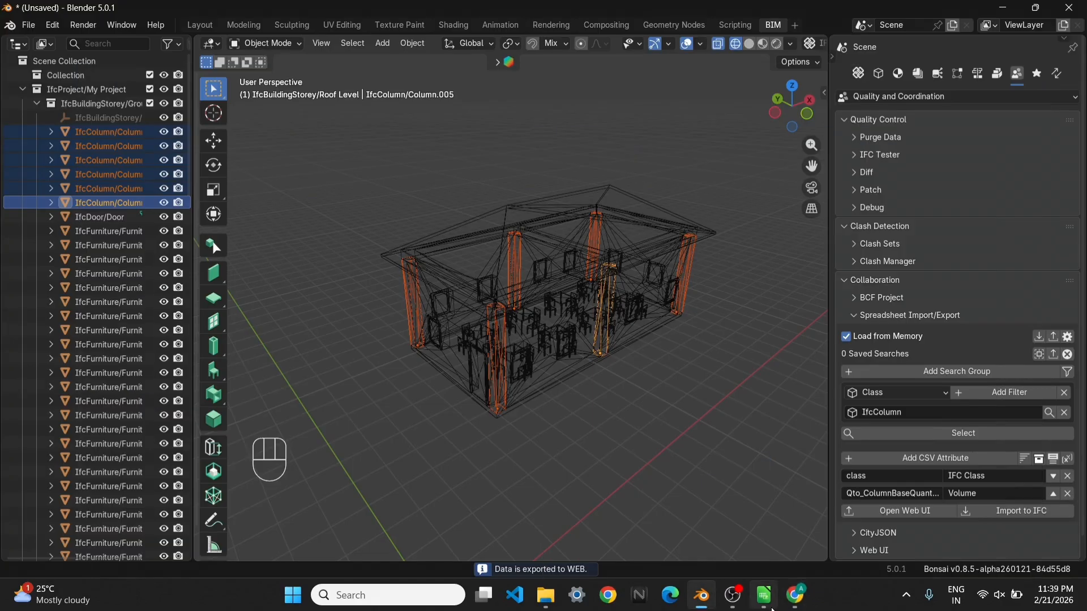
Switch to LibreOffice Calc and enter 3.84 as the quantity for Column in cell D3
left_click(764, 595)
left_click(444, 161)
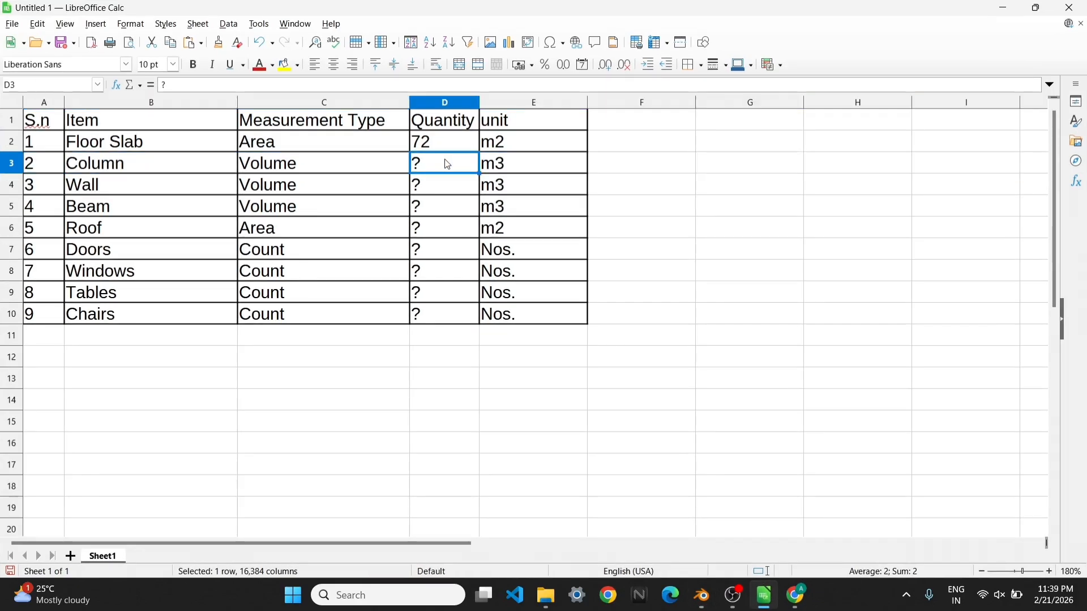
type("3.84")
key("Return")
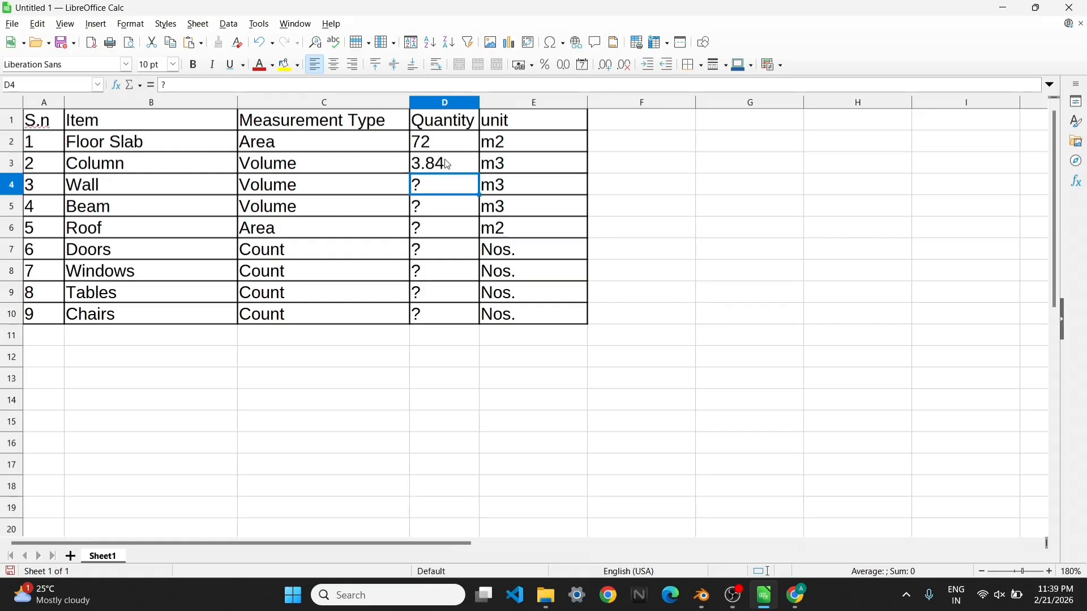
Switch to Blender, clear the column selection, set the Class filter to IfcWall, and select all matching walls
left_click(701, 595)
middle_click_drag(561, 413, 658, 426)
left_click(658, 427)
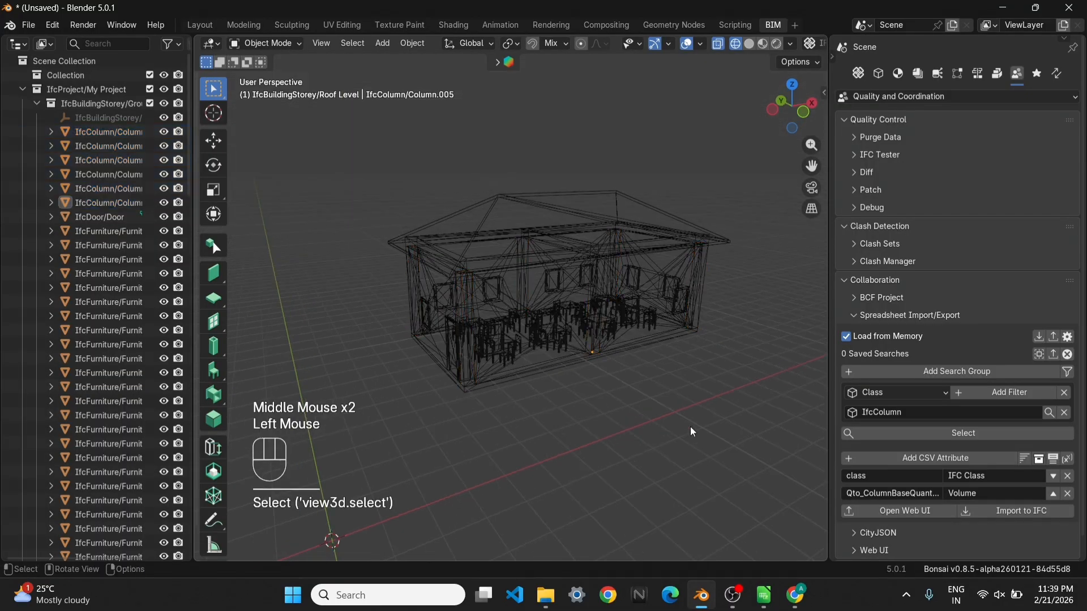
double_click(879, 412)
type("IfcWa")
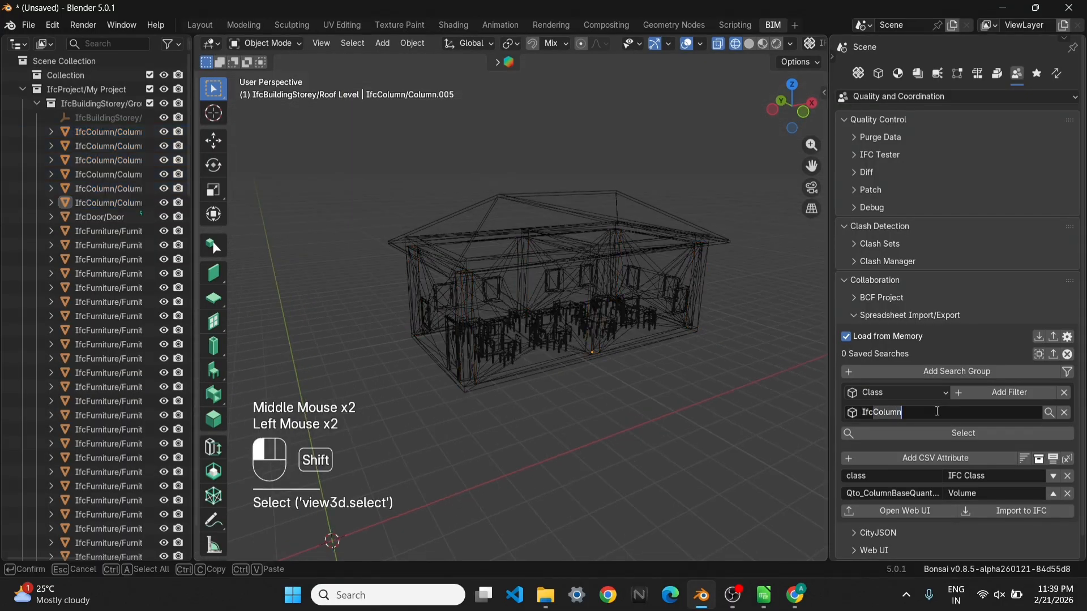
type("ll")
key("Return")
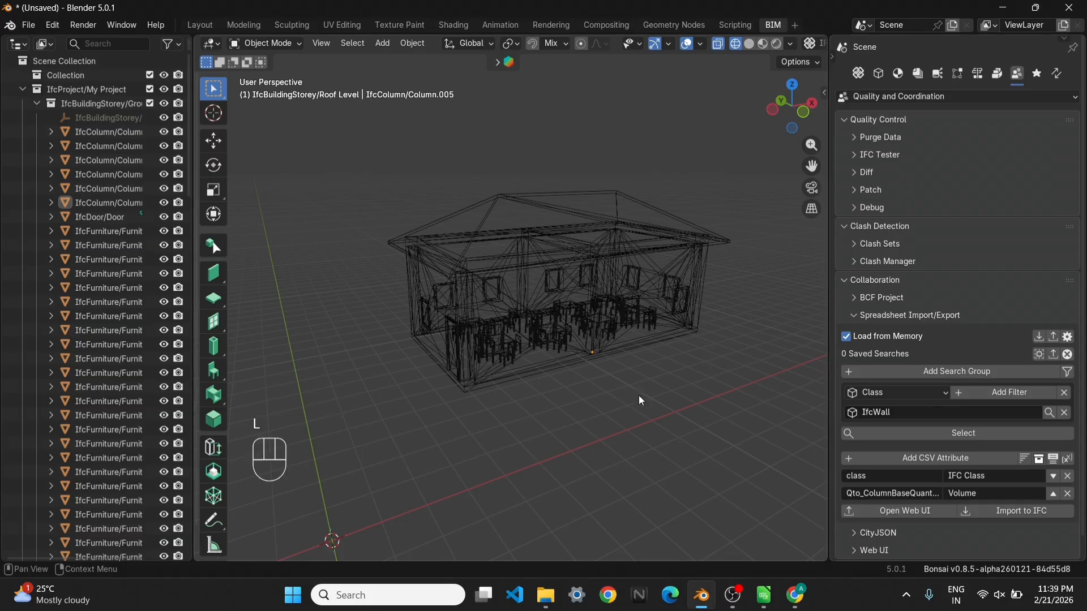
left_click(905, 433)
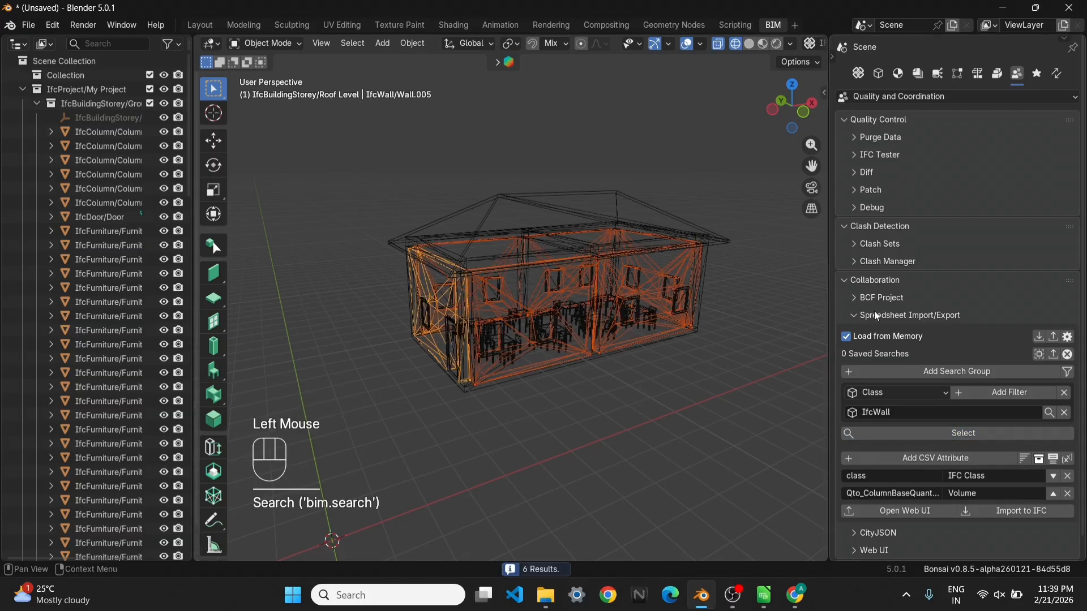
Perform the quantity take-off on the selected walls and check the wall's quantity sets in its object information
left_click(978, 78)
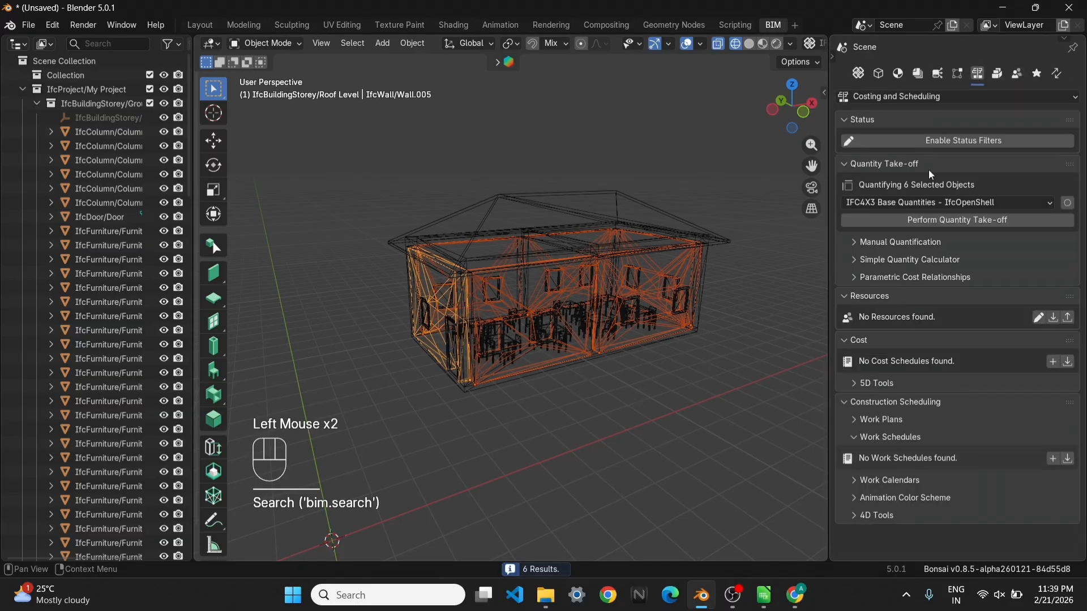
left_click(940, 227)
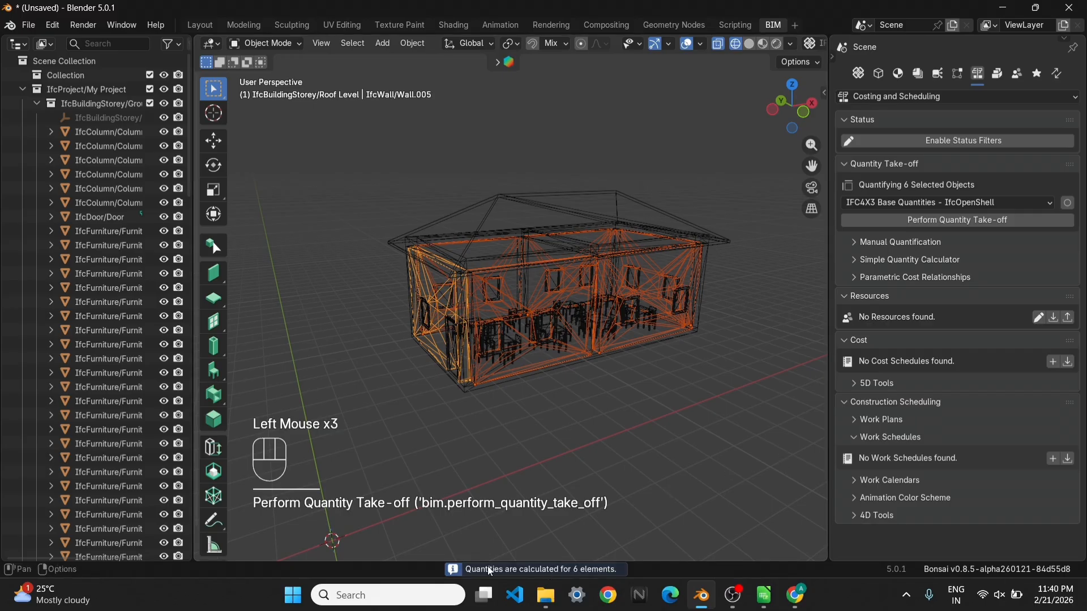
left_click(1017, 74)
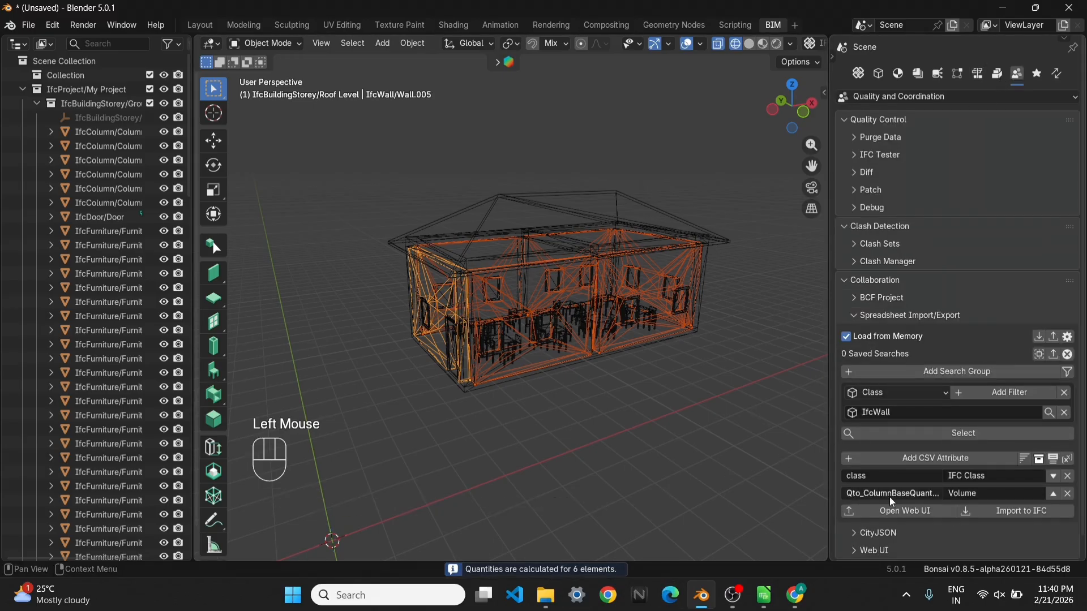
left_click(879, 74)
scroll(927, 491, "down", 4)
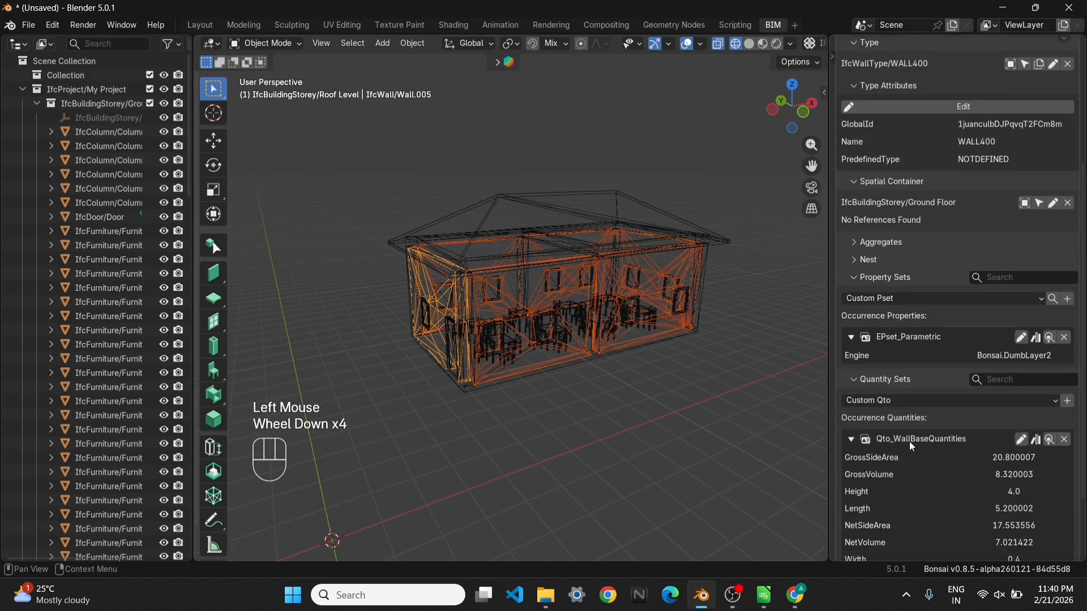
scroll(1005, 170, "up", 5)
Set the Volume attribute's query to Qto_WallBaseQuantities.NetVolume and view the re-exported wall schedule in the browser
left_click(1017, 74)
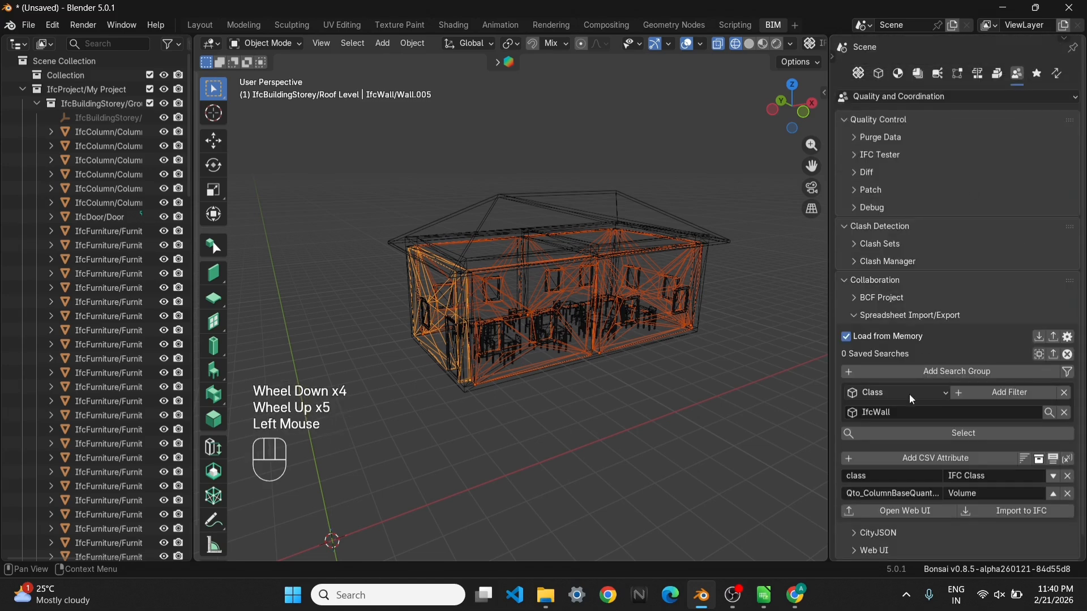
double_click(861, 494)
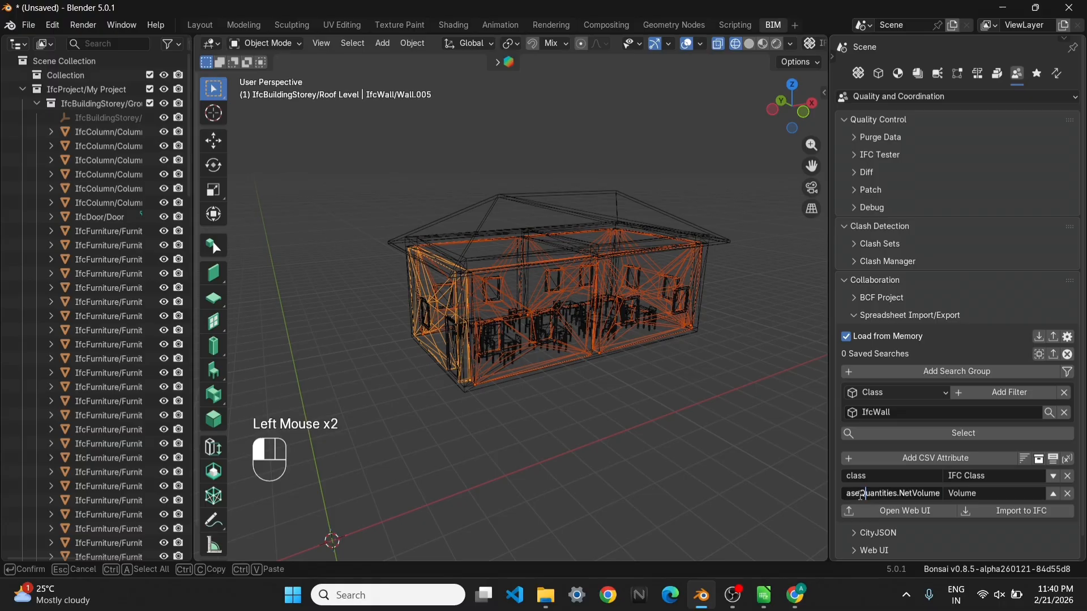
left_click_drag(850, 496, 825, 495)
left_click(867, 495)
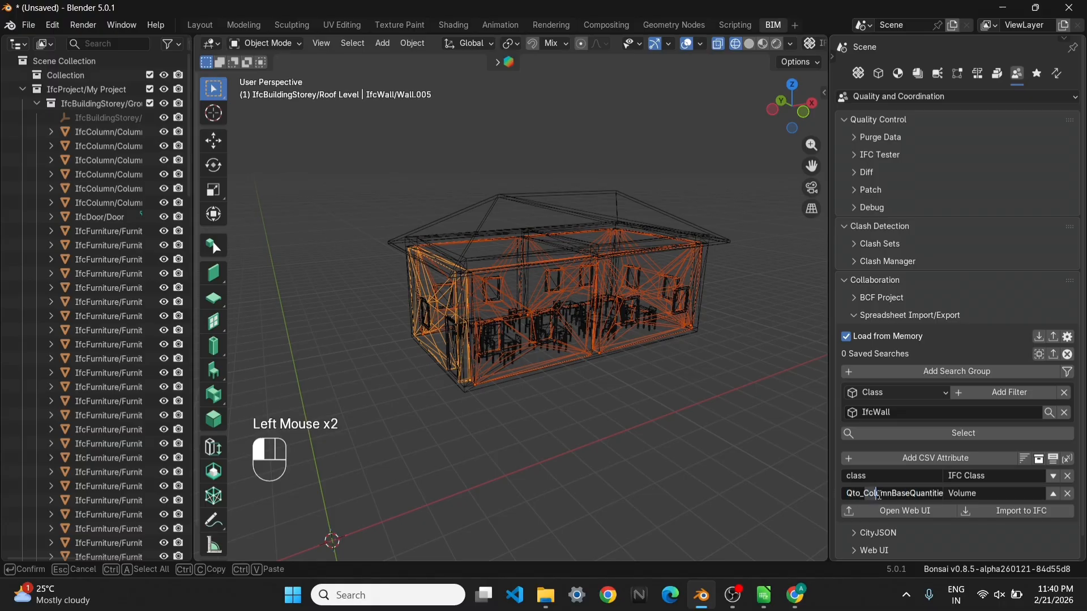
left_click(892, 494, "shift")
type("Wall")
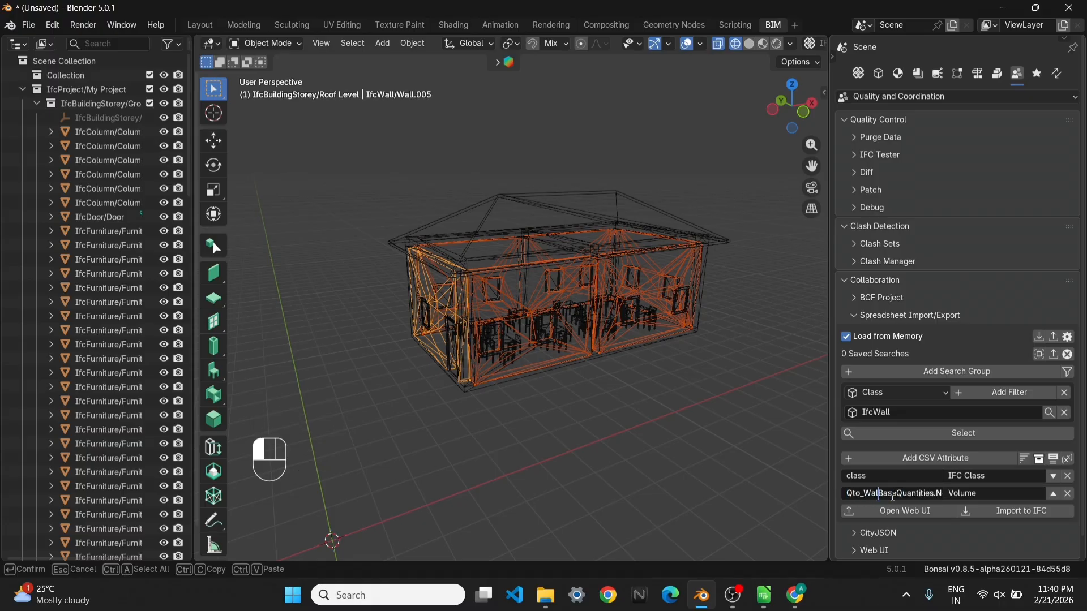
left_click(903, 512)
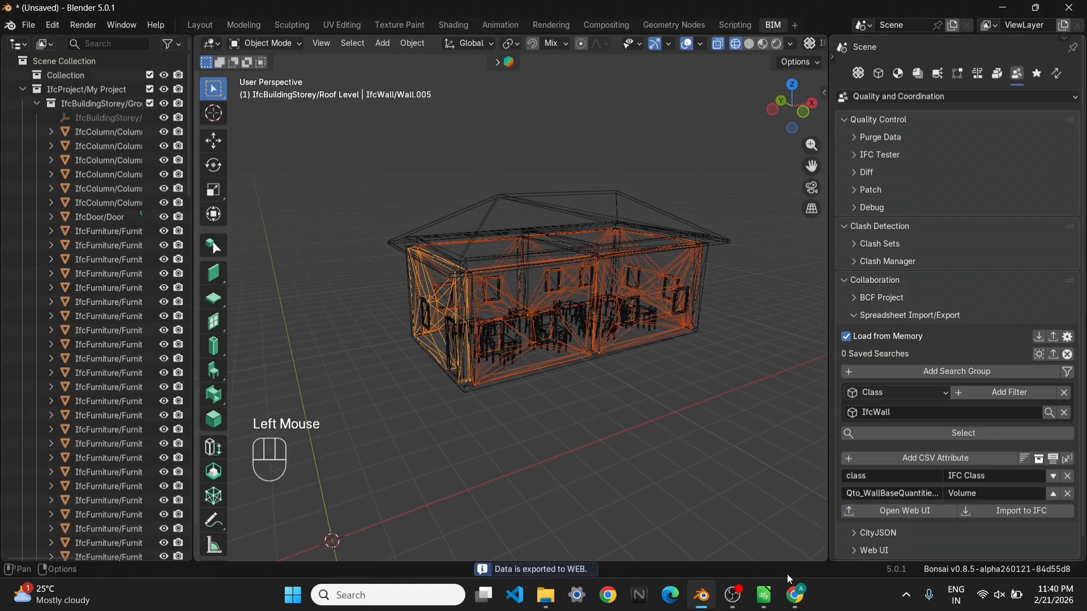
left_click(797, 599)
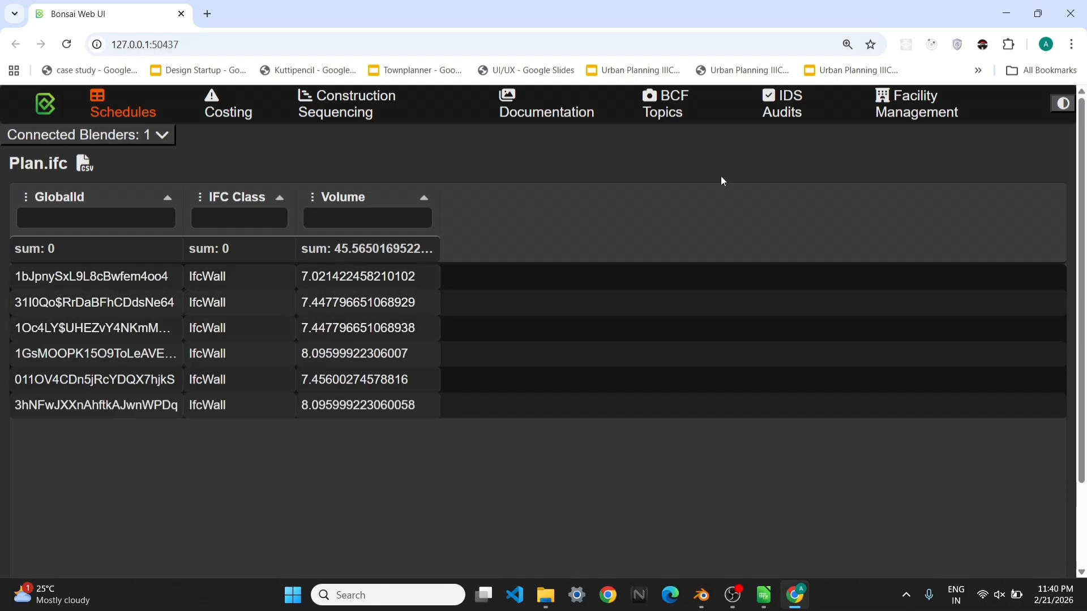
Switch to LibreOffice Calc and enter 45.56 as the quantity for Wall in cell D4
left_click(1005, 8)
left_click(763, 594)
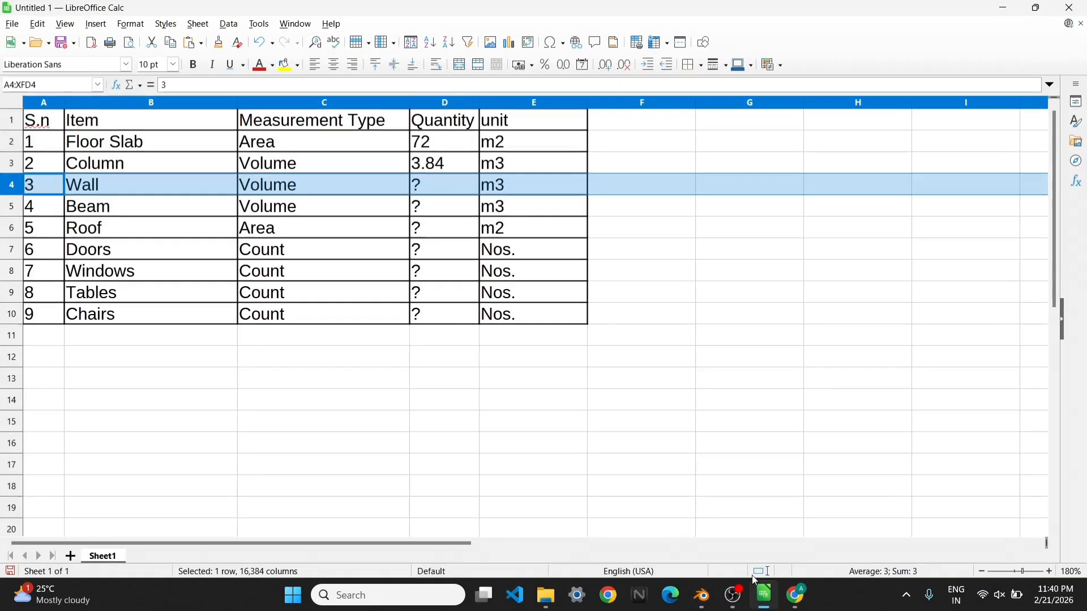
left_click(444, 187)
type("45")
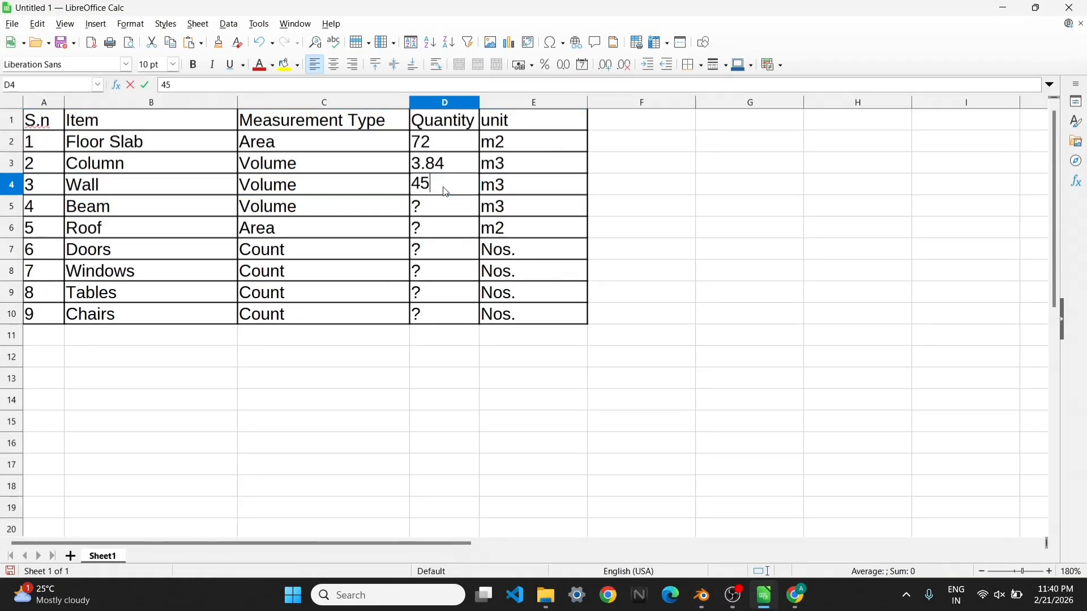
type(".56")
Switch to Blender, set the Class filter to IfcBeam, clear the wall selection, and select all matching beams
left_click(702, 596)
left_click(877, 413)
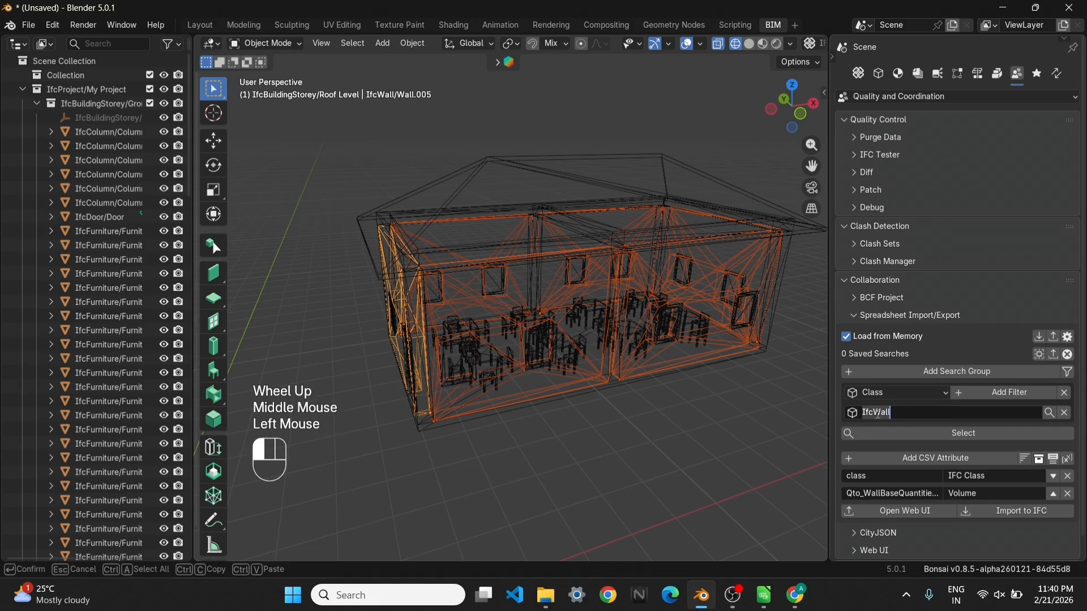
left_click(871, 414)
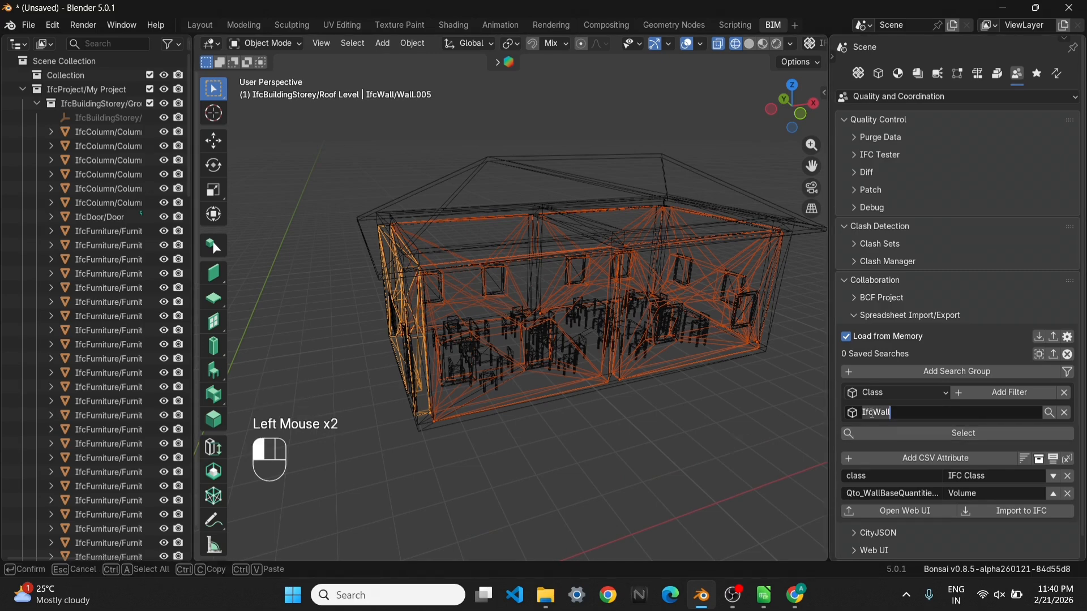
type("IfcBeam")
left_click(693, 457)
left_click(684, 402)
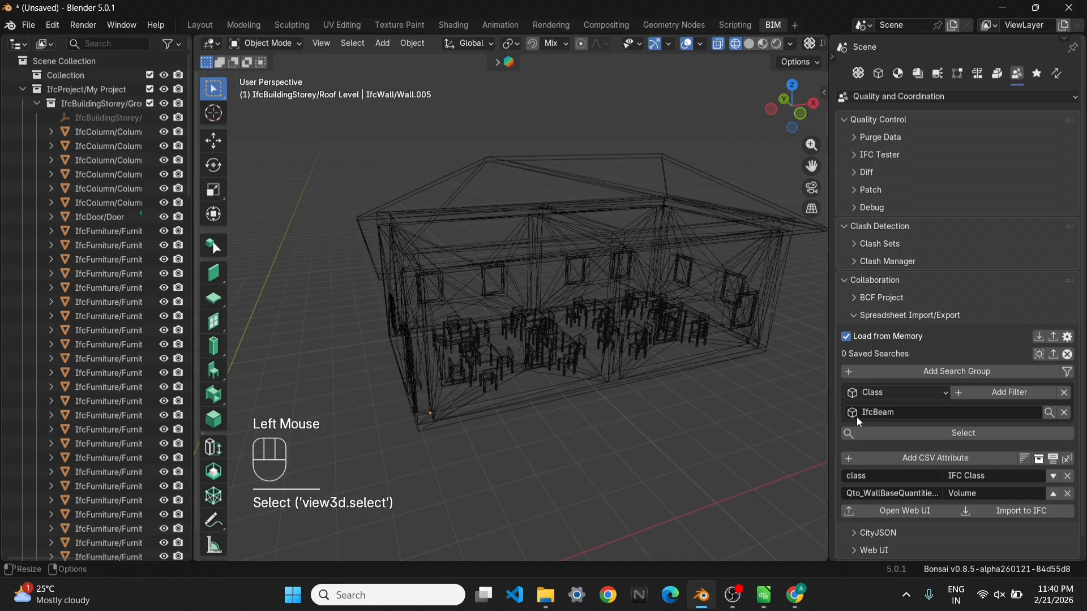
left_click(912, 429)
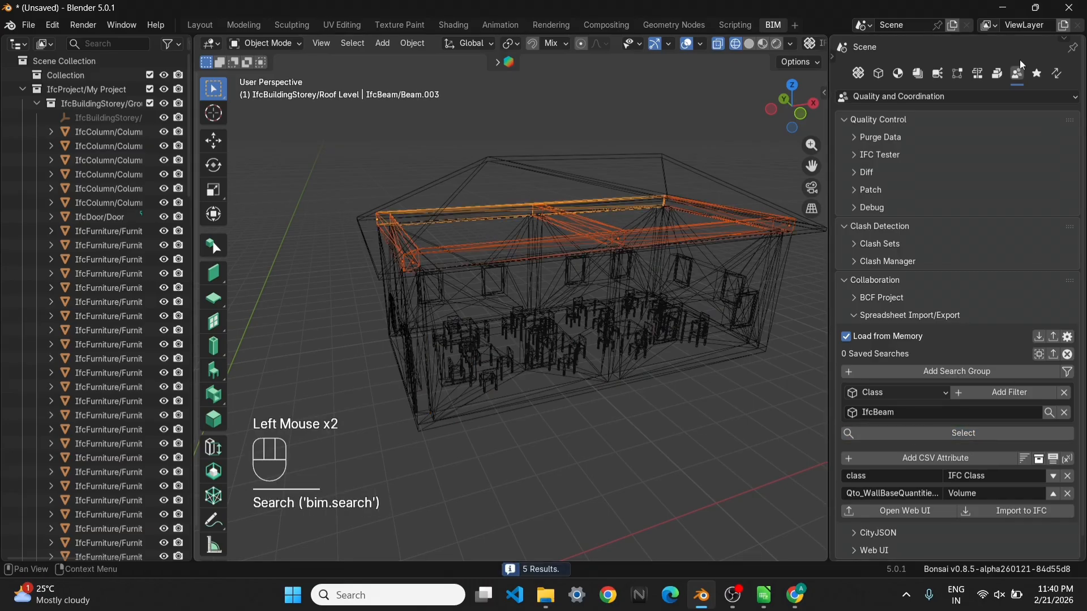
Perform the quantity take-off on the selected beams and check the beam's quantity sets in its object information
left_click(982, 74)
left_click(976, 222)
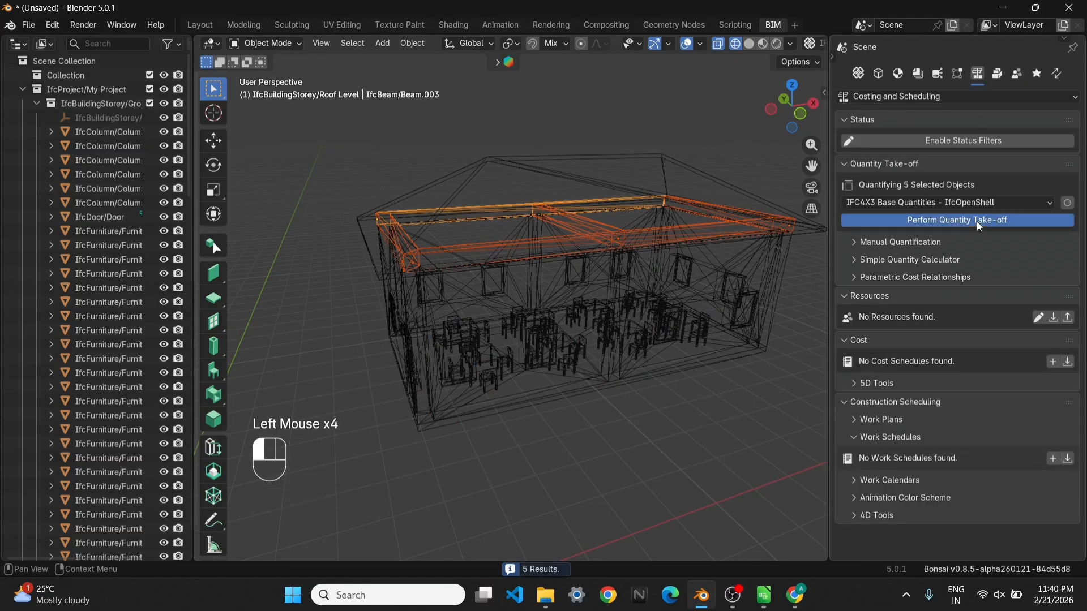
scroll(1013, 512, "down", 5)
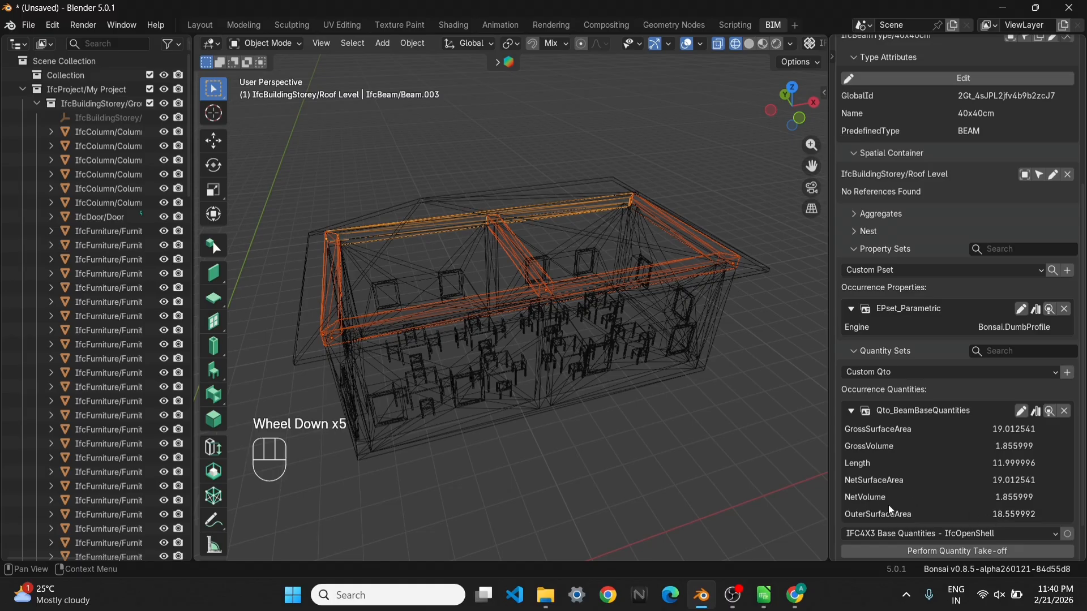
scroll(905, 396, "up", 4)
Set the Volume attribute's query to Qto_BeamBaseQuantities.NetVolume and view the re-exported beam schedule in the browser
left_click(1017, 74)
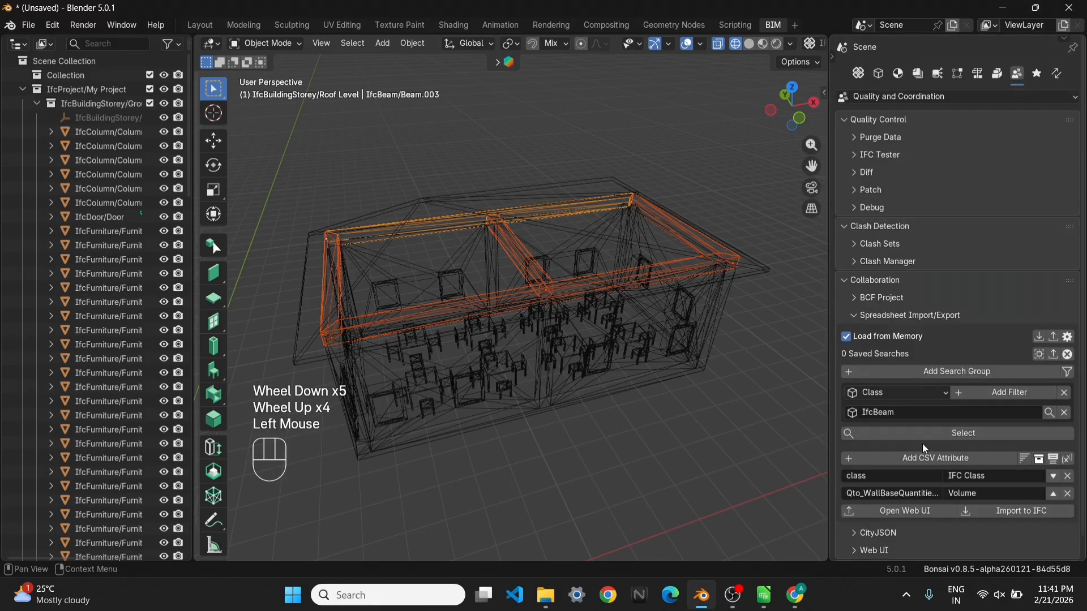
left_click(891, 493)
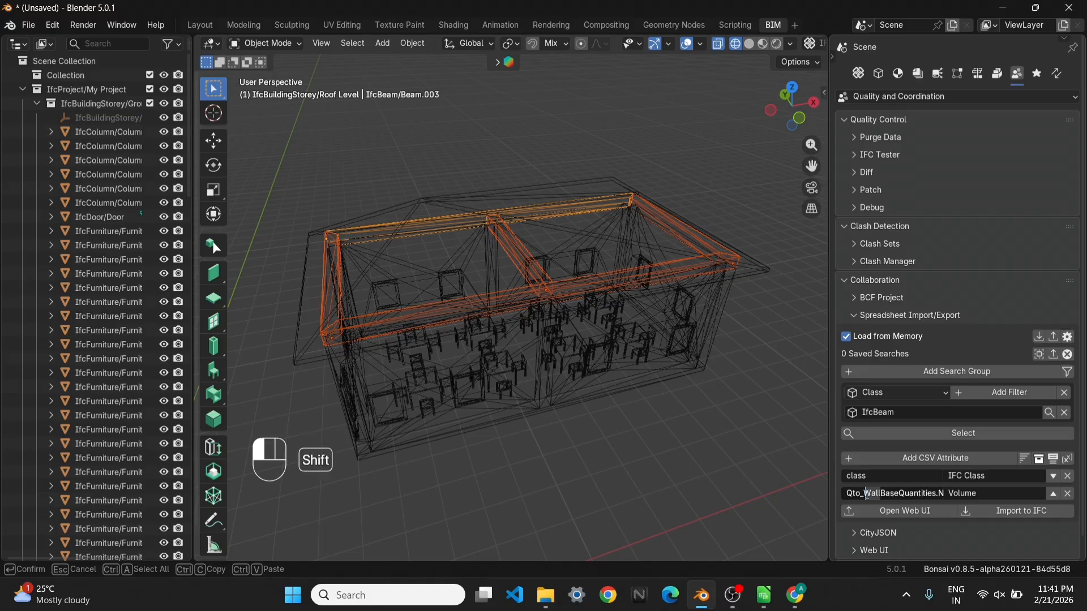
type("Beam")
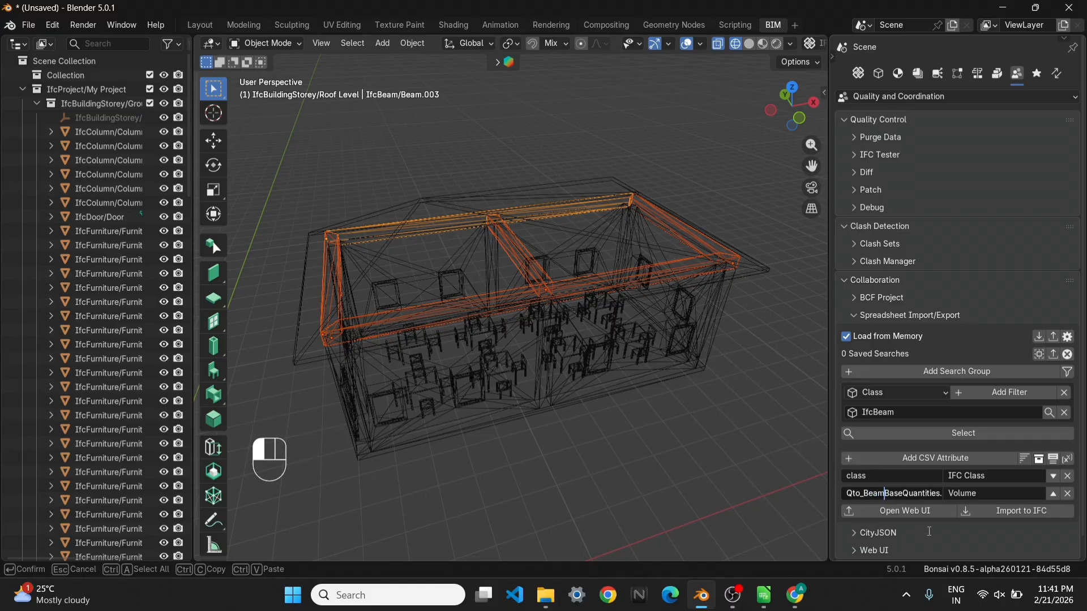
left_click(932, 508)
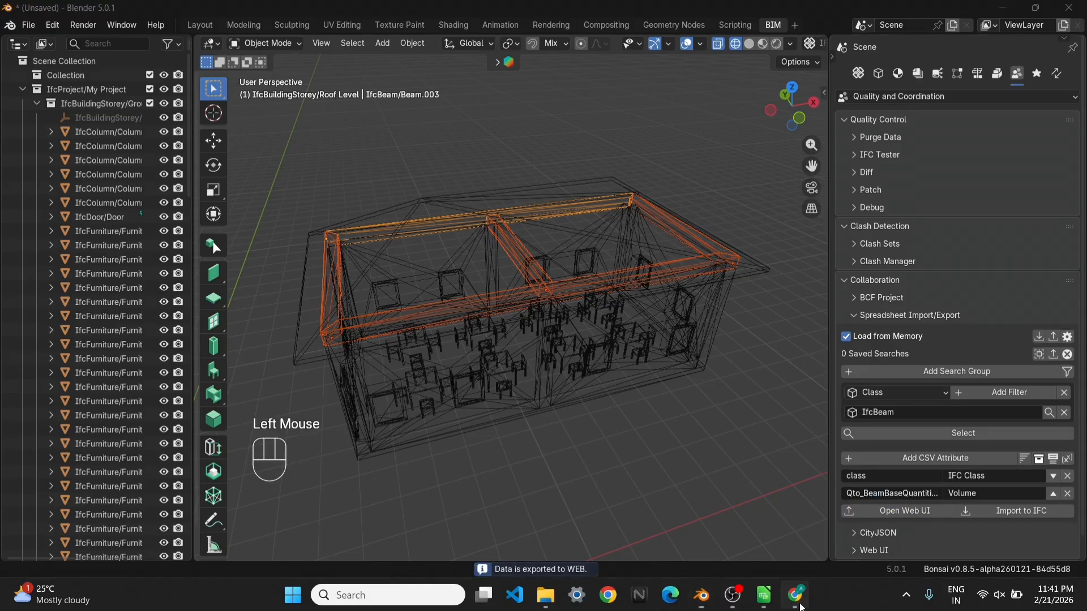
left_click(801, 607)
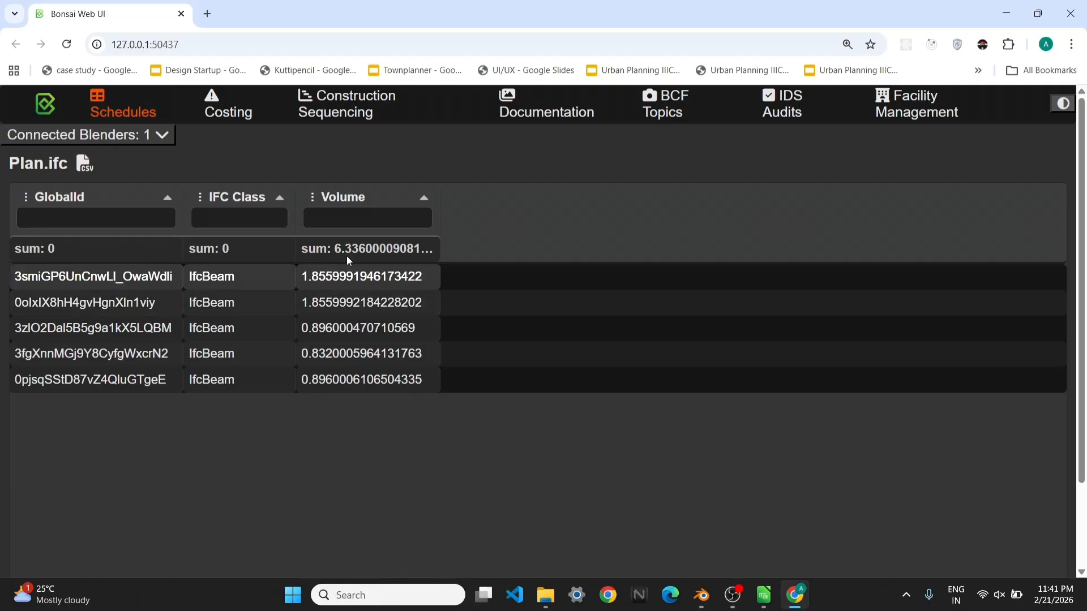
Switch to LibreOffice Calc and enter the summed beam volume as the quantity for Beam in cell D5
left_click(763, 595)
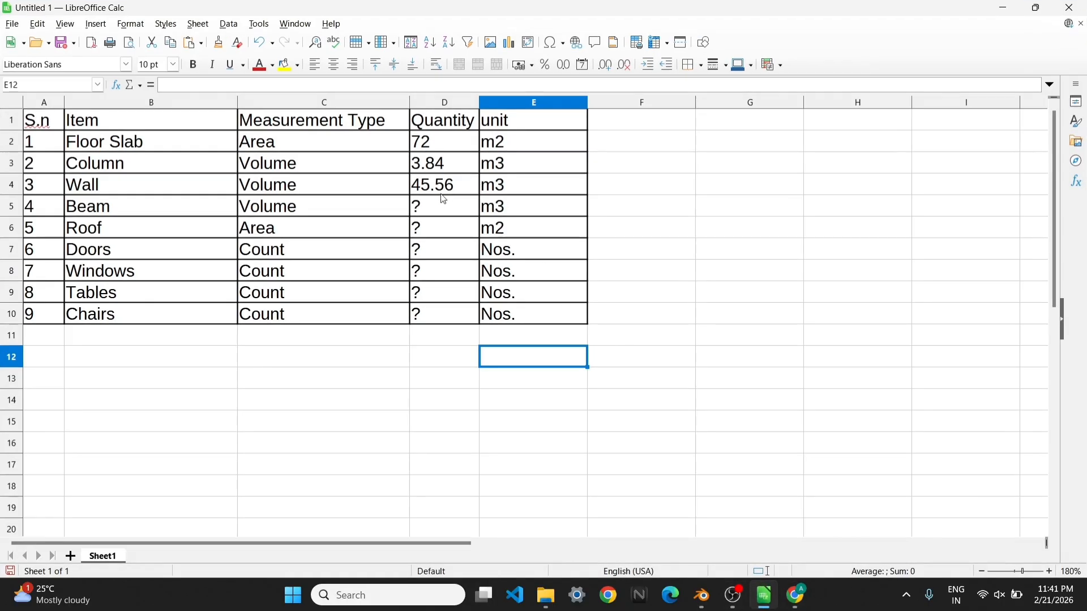
left_click(436, 205)
type("6.")
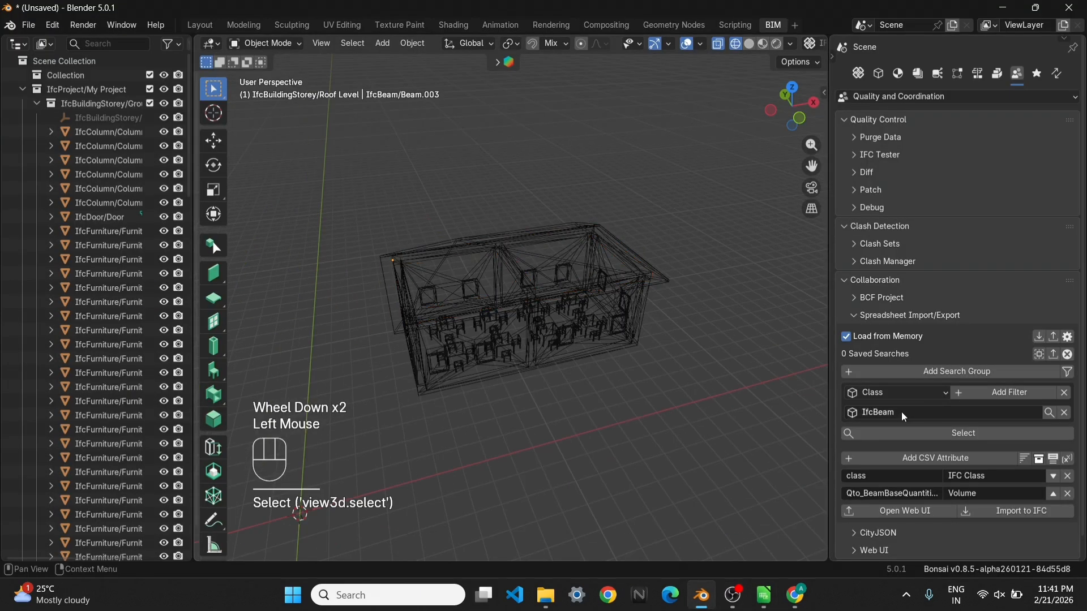
Switch to Blender, select the roof with the Class filter set to IfcRoof, and perform the quantity take-off on it
type("Roof")
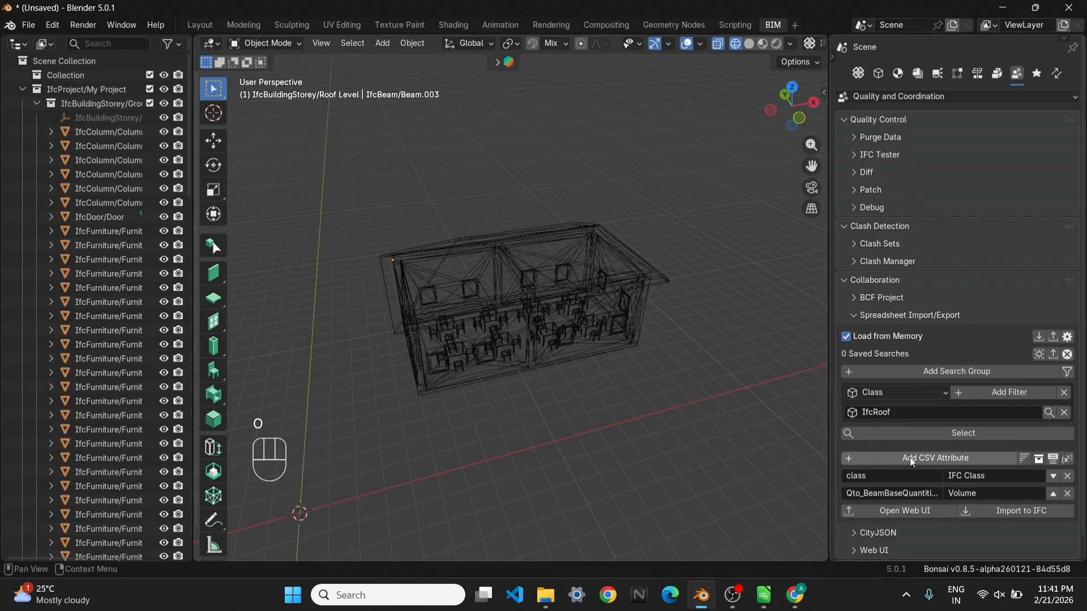
left_click(917, 433)
left_click(977, 73)
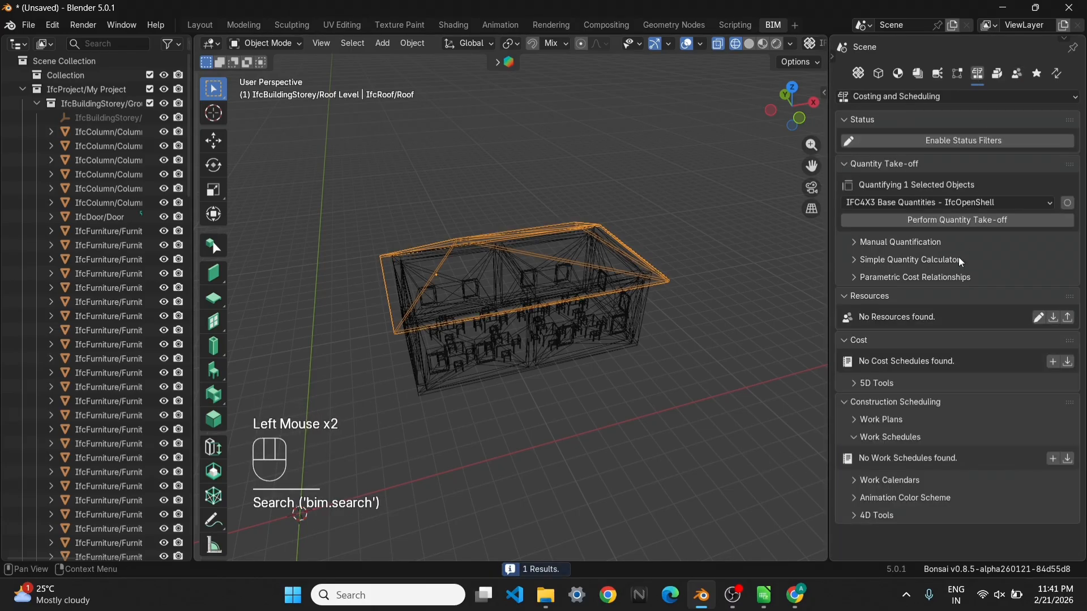
left_click(956, 221)
Examine the roof's quantity sets in its object information for the available area quantities
left_click(881, 73)
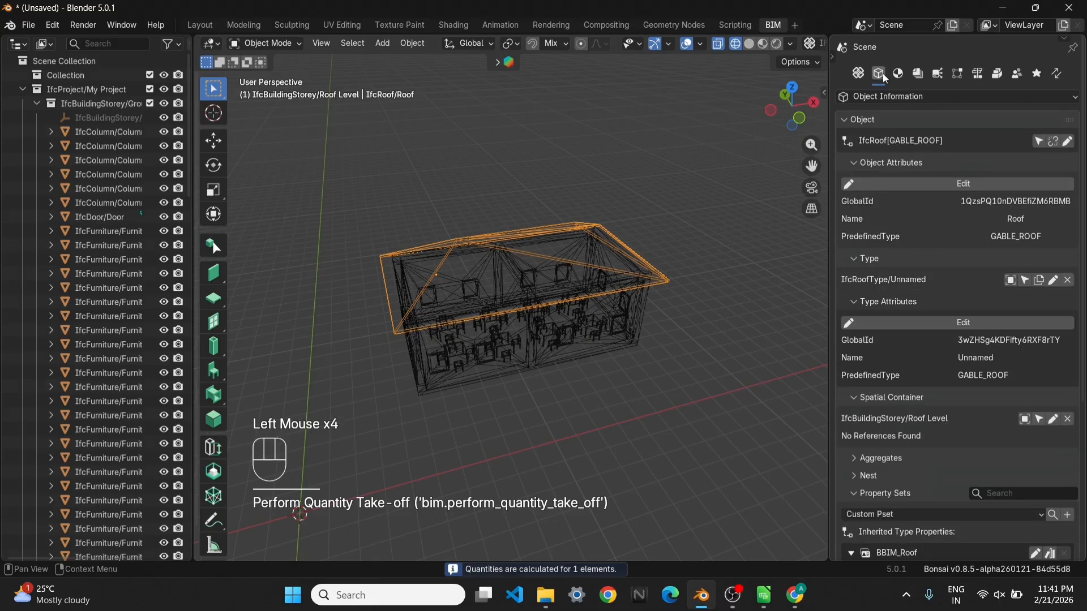
scroll(973, 443, "down", 4)
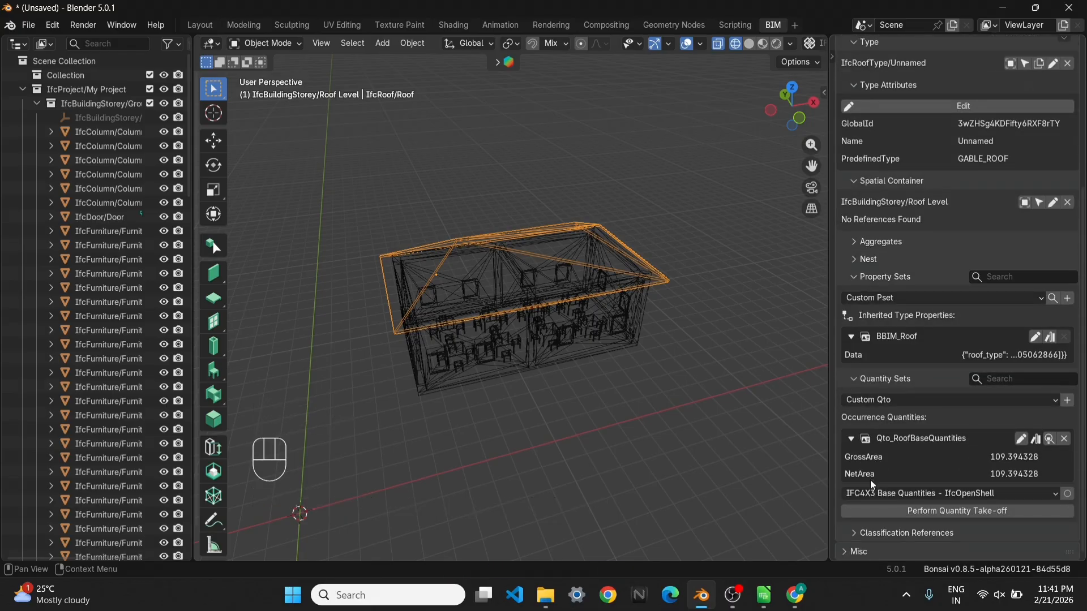
scroll(934, 243, "up", 3)
scroll(934, 243, "up", 2)
Set the Volume attribute's query to Qto_RoofBaseQuantities.NetArea and view the re-exported roof schedule in the browser
left_click(1017, 74)
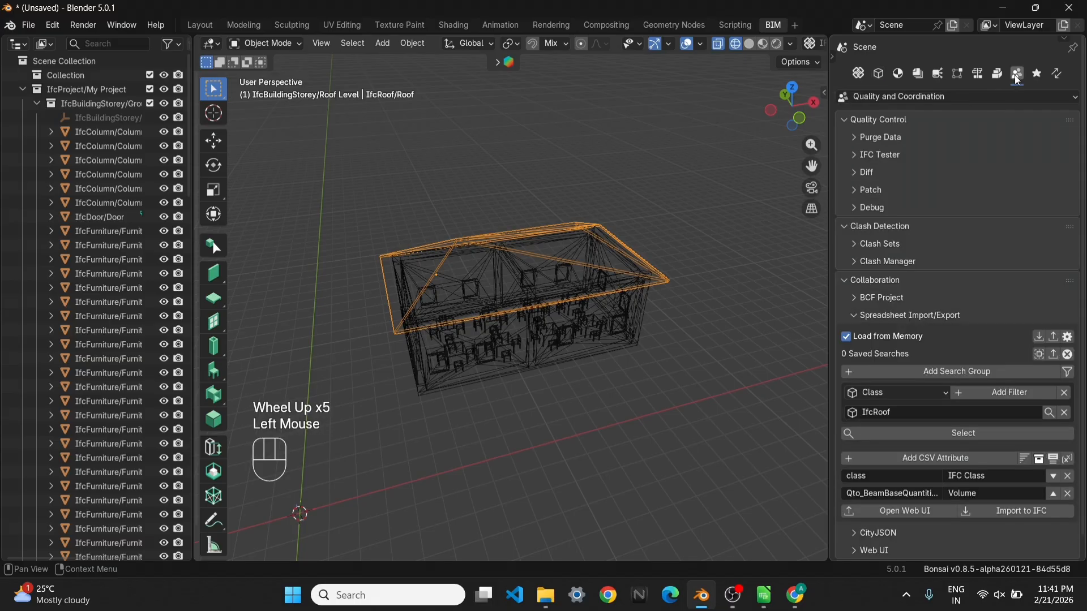
left_click(895, 501)
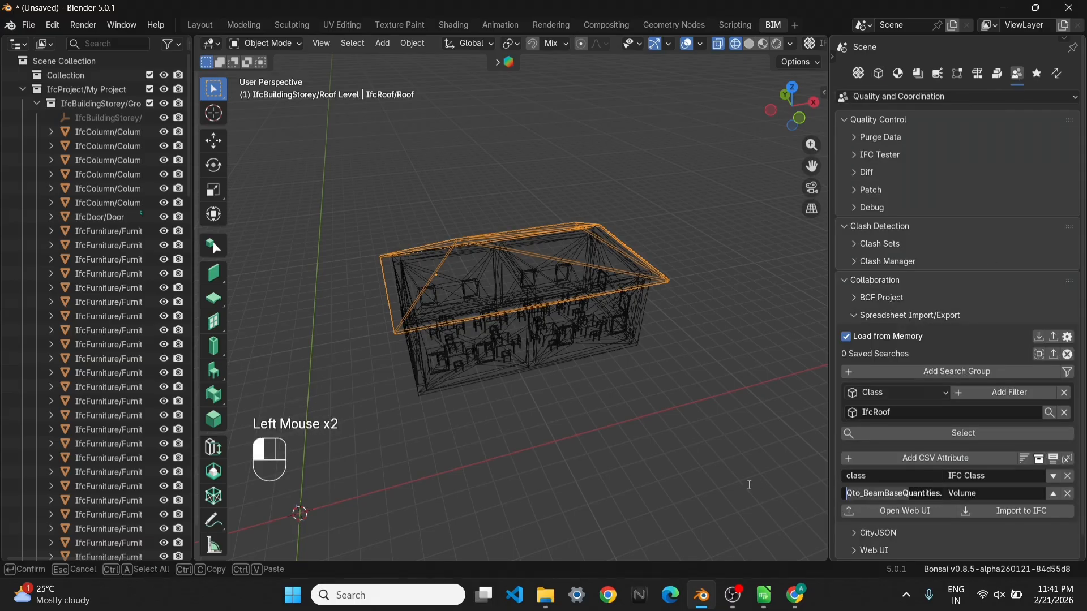
left_click_drag(865, 493, 885, 493)
type("Roof")
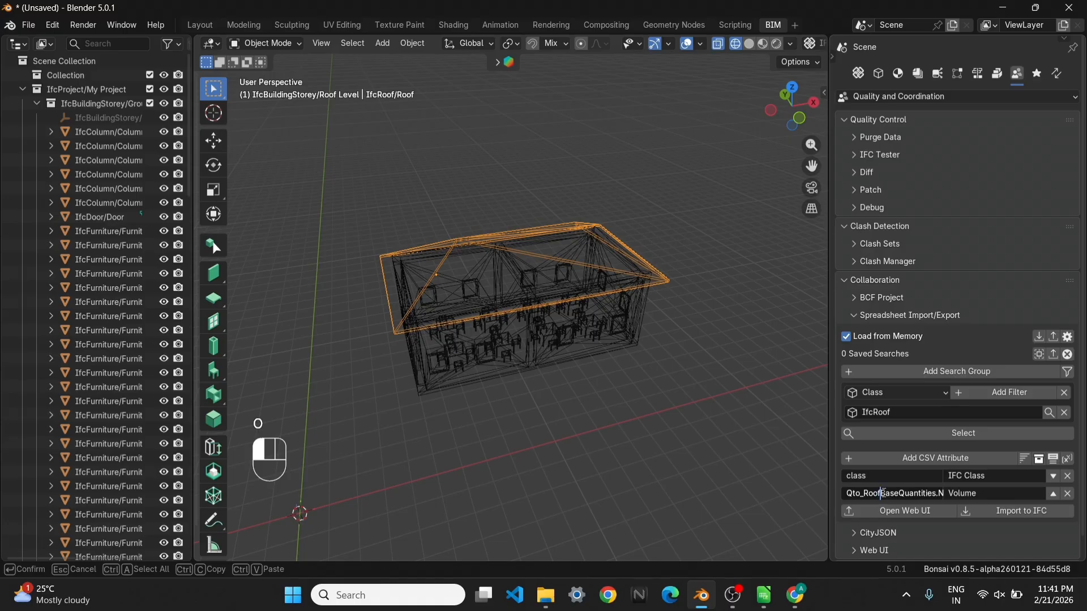
left_click(939, 495)
left_click_drag(938, 495, 974, 498)
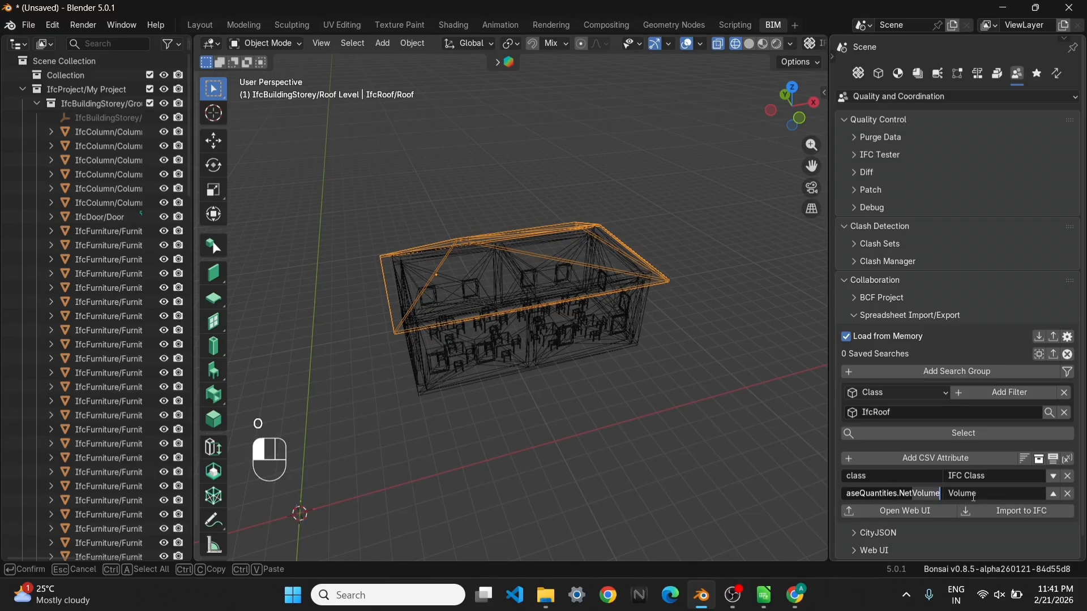
type("Area")
left_click(926, 510)
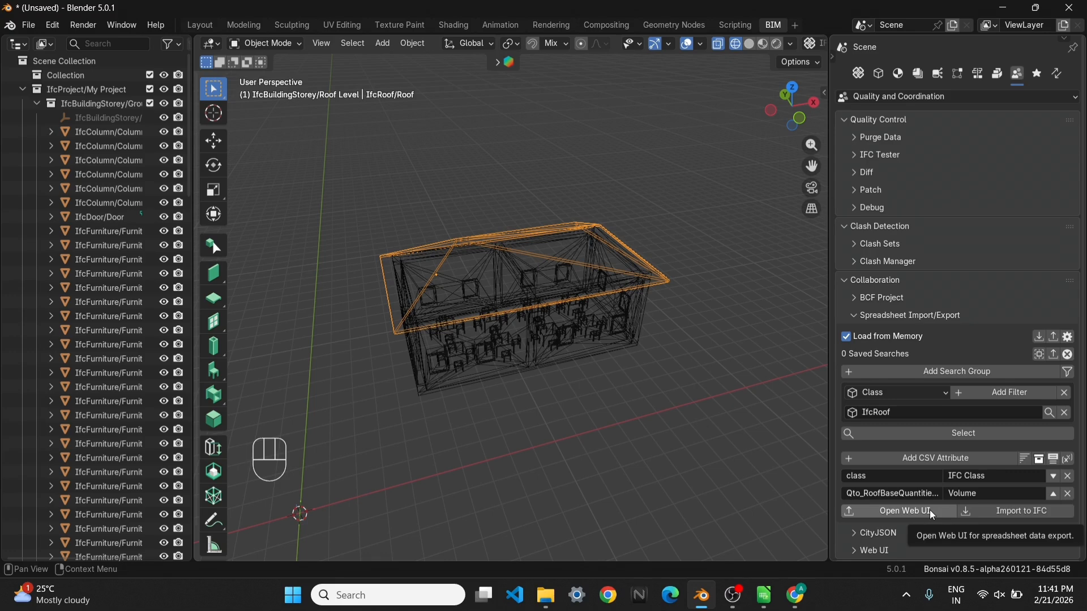
left_click(930, 511)
left_click(795, 596)
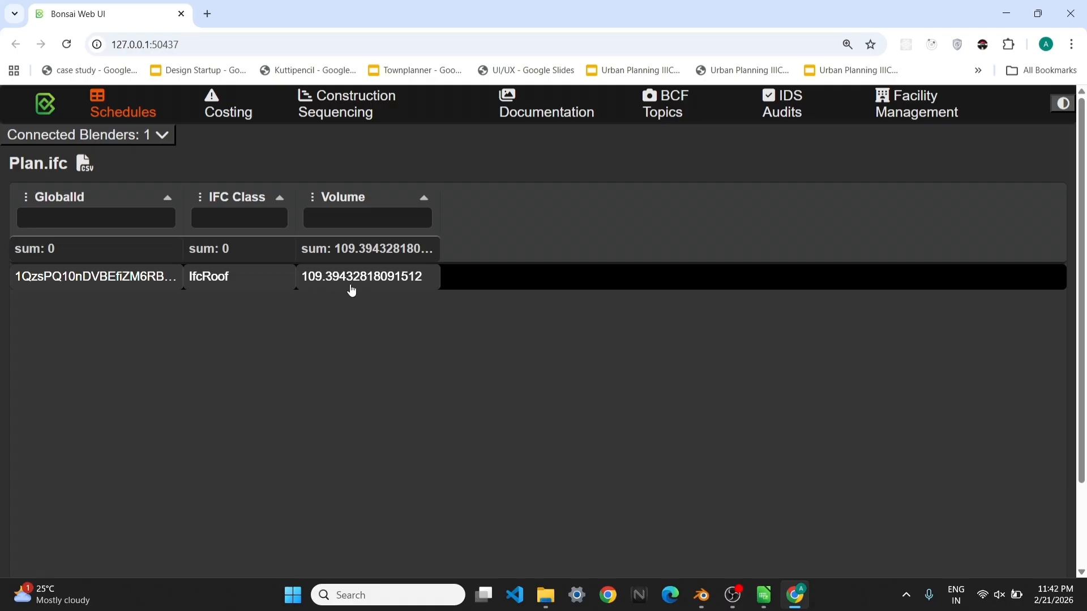
Switch to LibreOffice Calc and enter 109.39 as the quantity for Roof in cell D6
left_click(1006, 13)
left_click(794, 596)
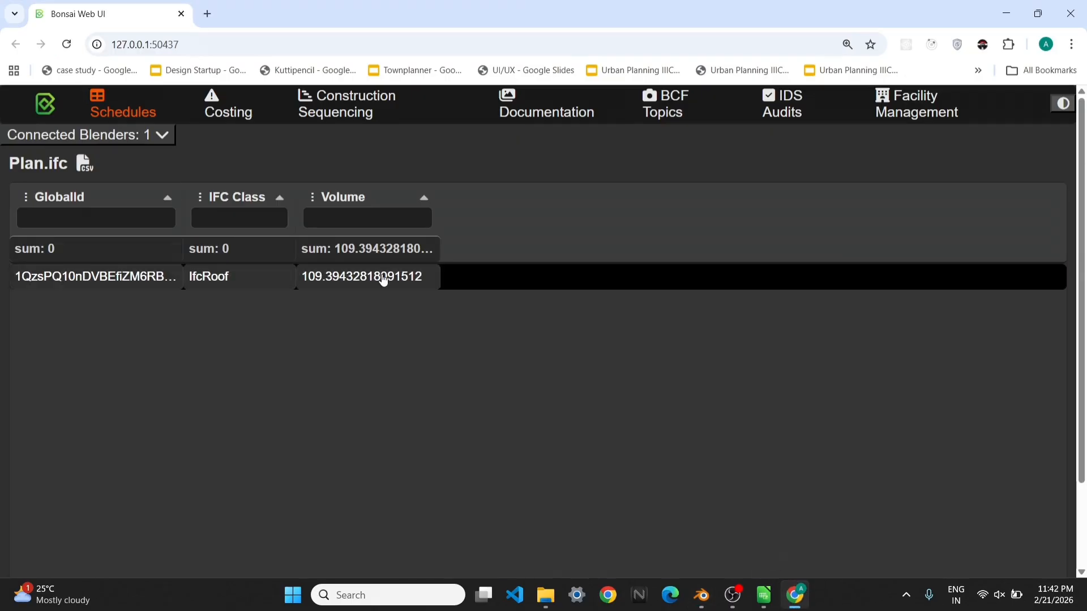
key("alt+Tab")
left_click(439, 236)
type("10")
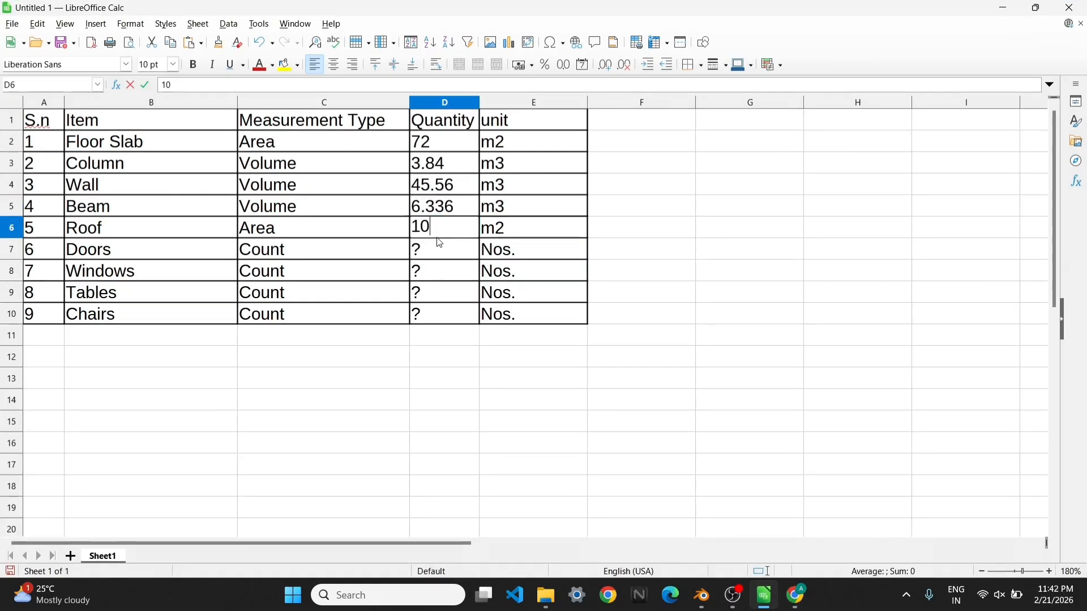
type("9.39")
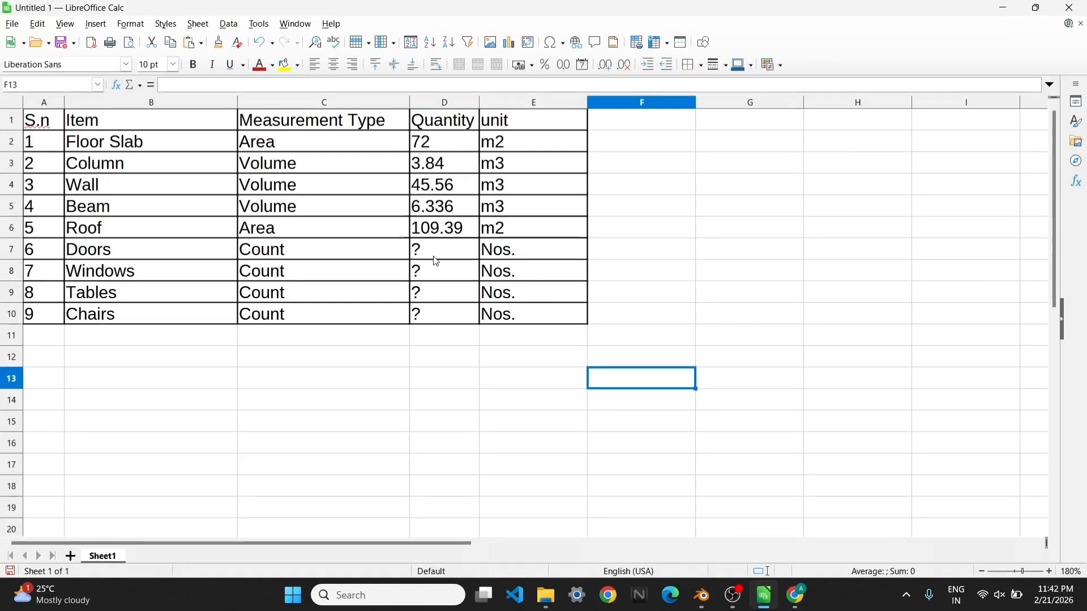
Switch to Blender and select the door with the Class filter set to IfcDoor
left_click(1002, 9)
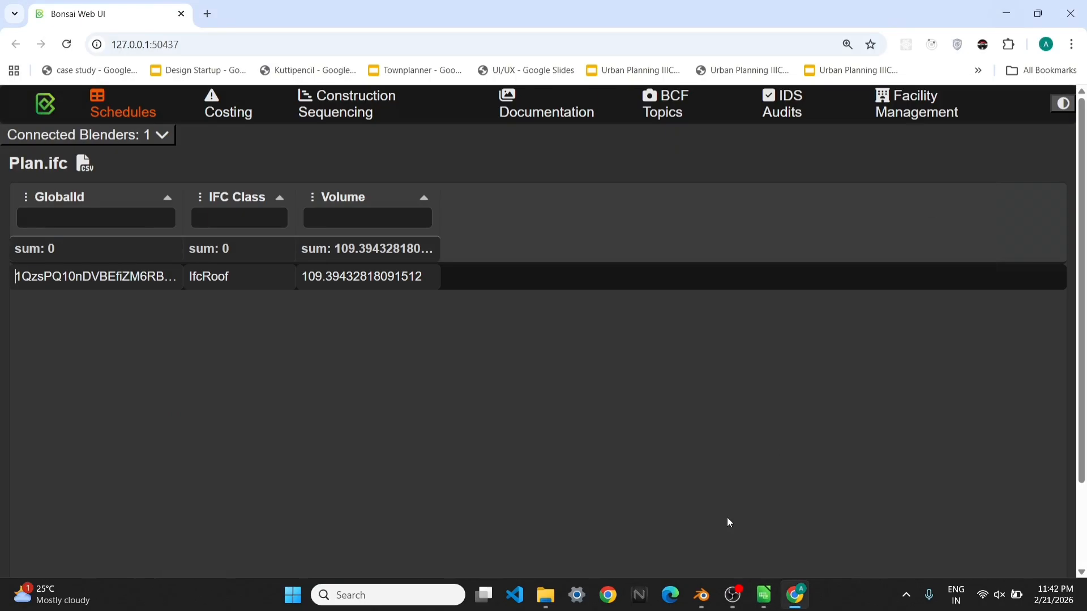
left_click(701, 595)
left_click(692, 475)
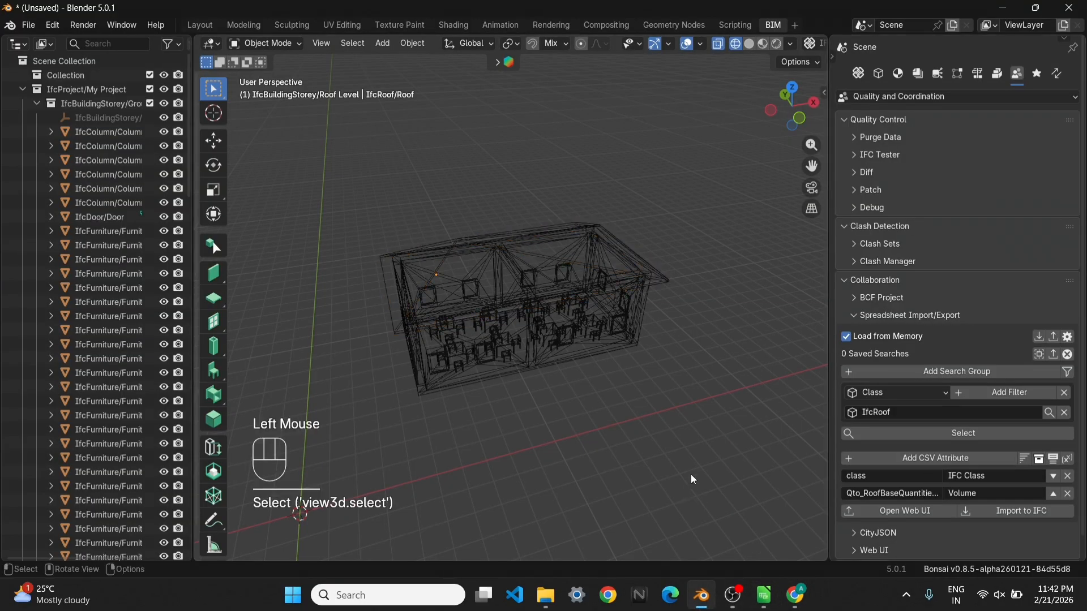
scroll(558, 429, "up", 2)
middle_click_drag(556, 422, 500, 330, "shift")
left_click(377, 346)
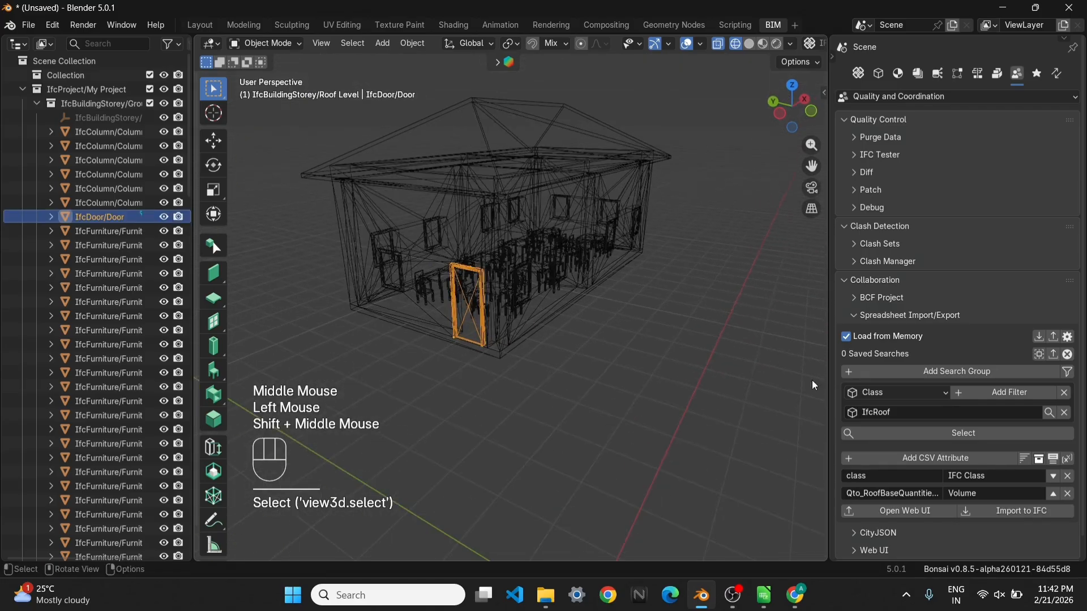
left_click(612, 416)
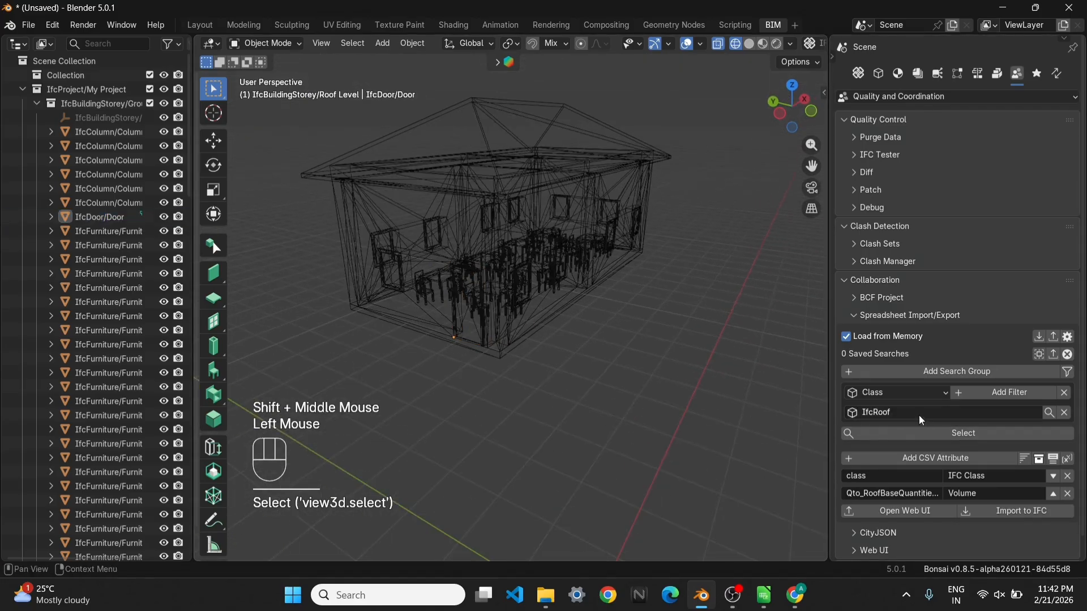
left_click(920, 415)
left_click(920, 416)
key("BackSpace")
key("BackSpace")
key("BackSpace")
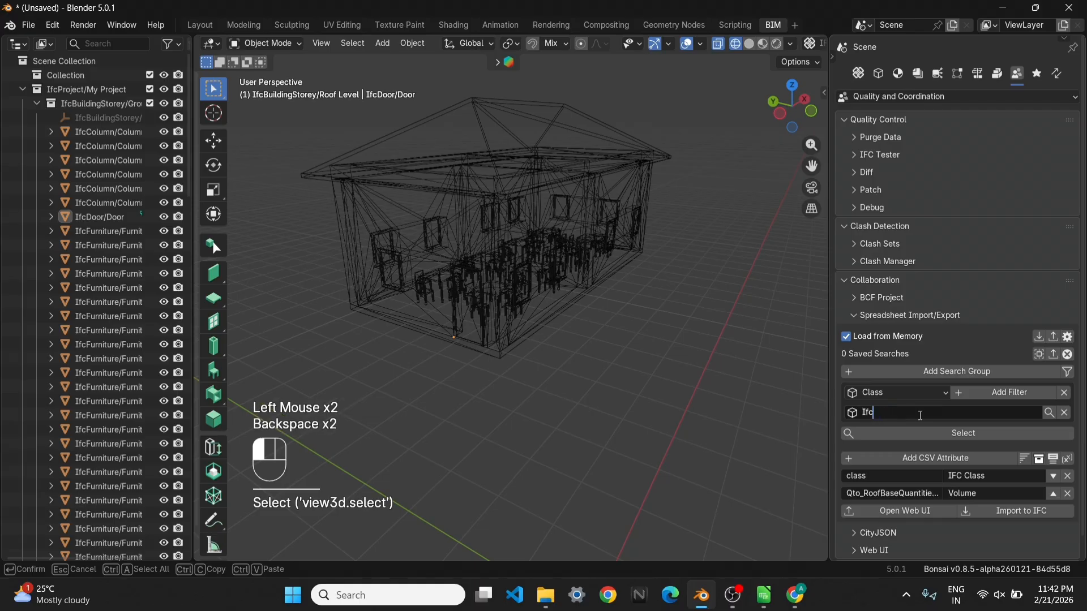
type("Door")
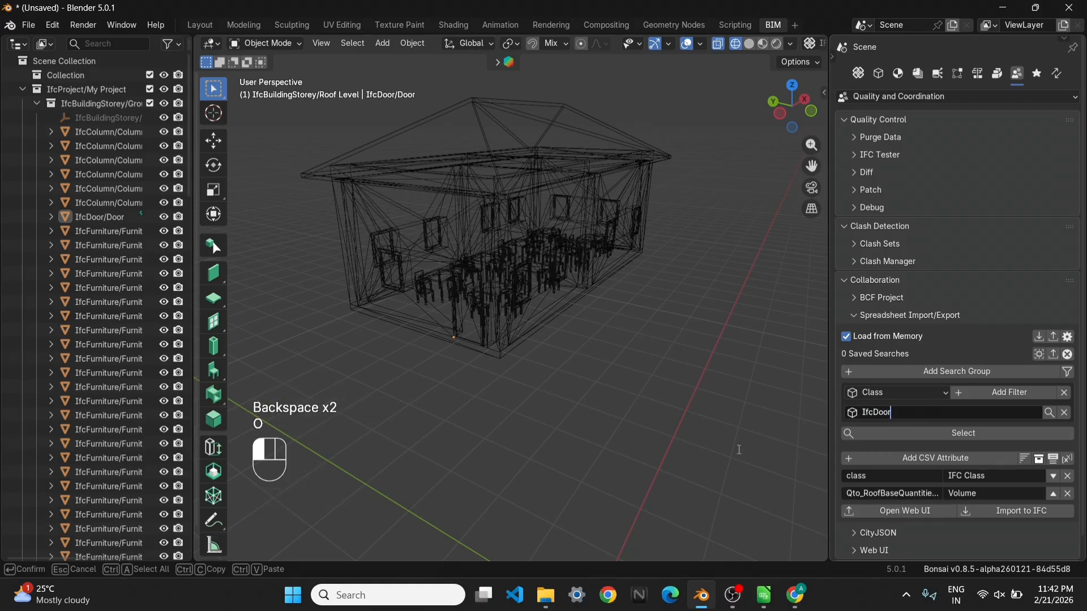
left_click(900, 429)
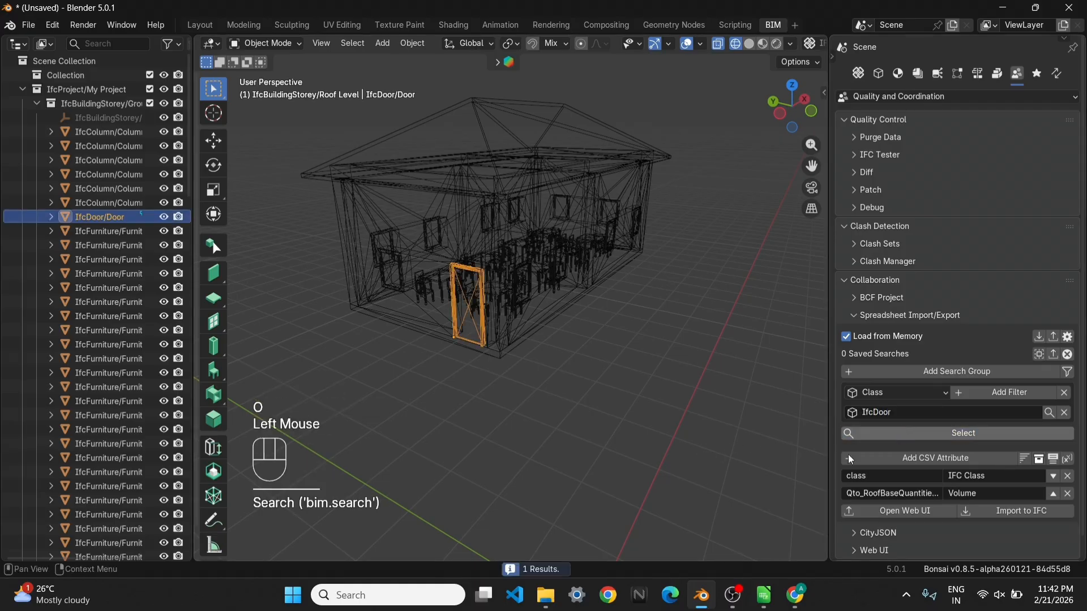
Rename the Volume attribute's column to Count and set its query to count
double_click(900, 494)
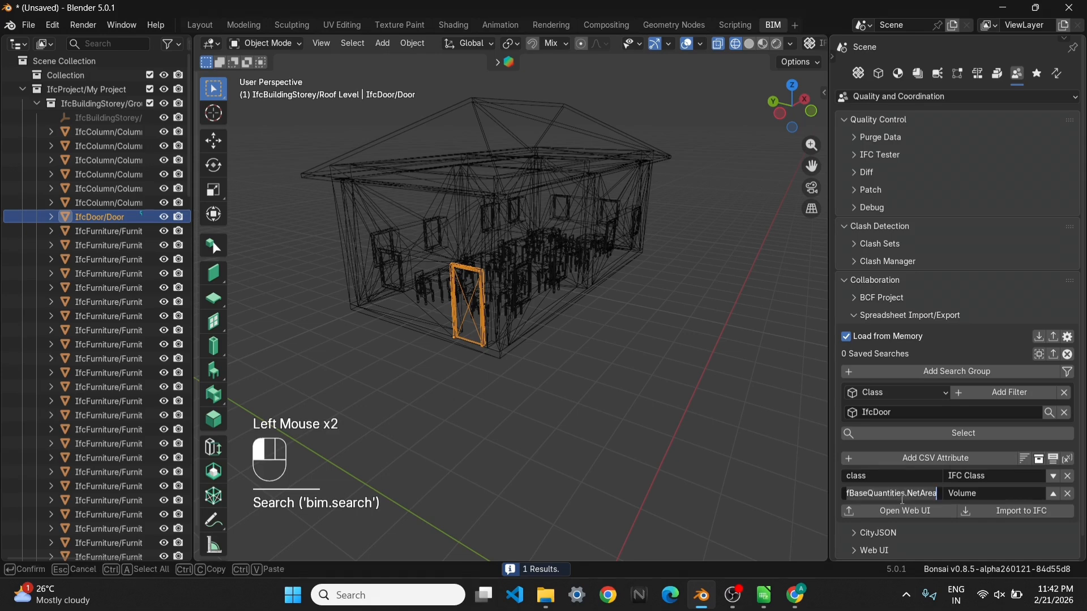
left_click(965, 496)
type("Co")
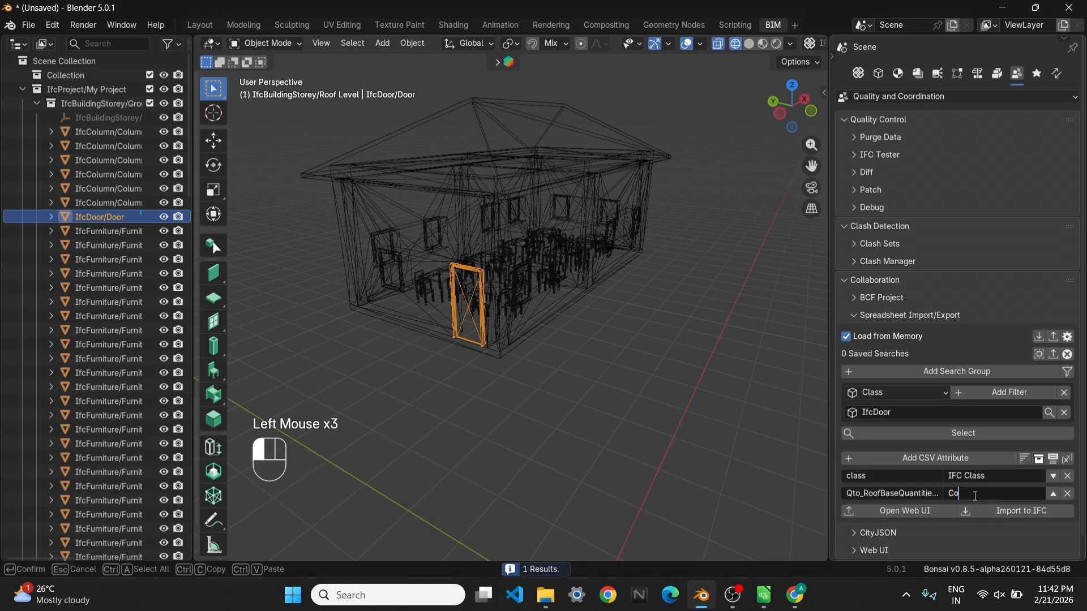
type("unt")
key("Return")
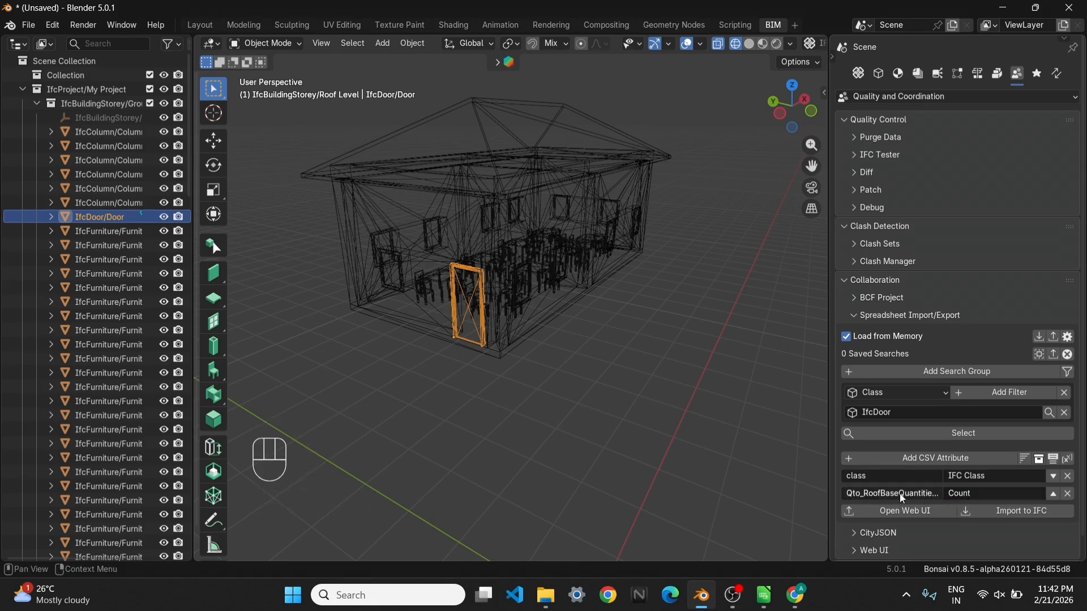
left_click(901, 493)
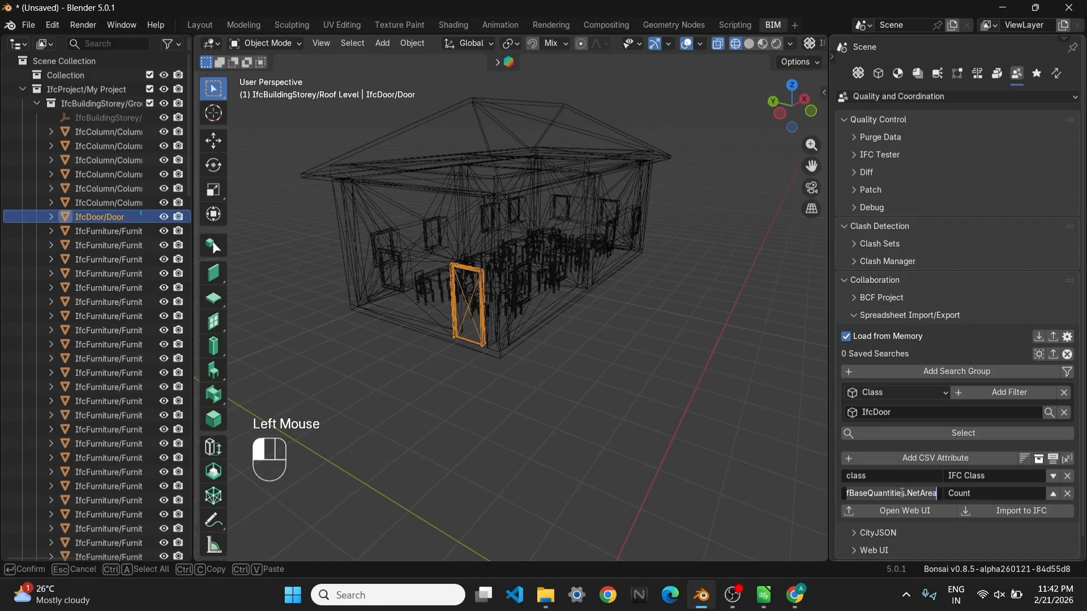
key("ctrl+a")
type("c")
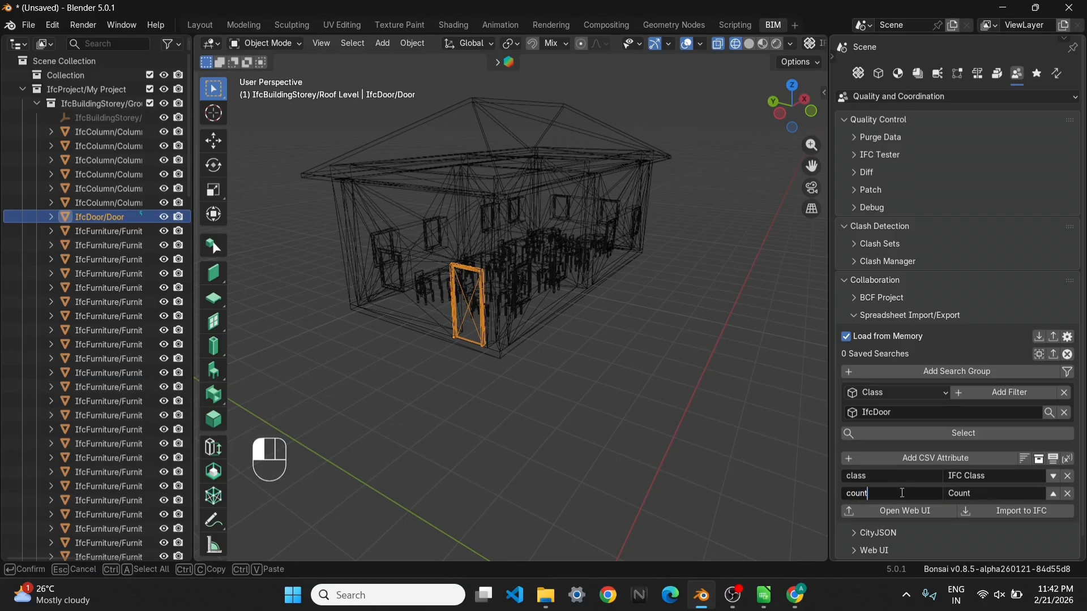
key("Return")
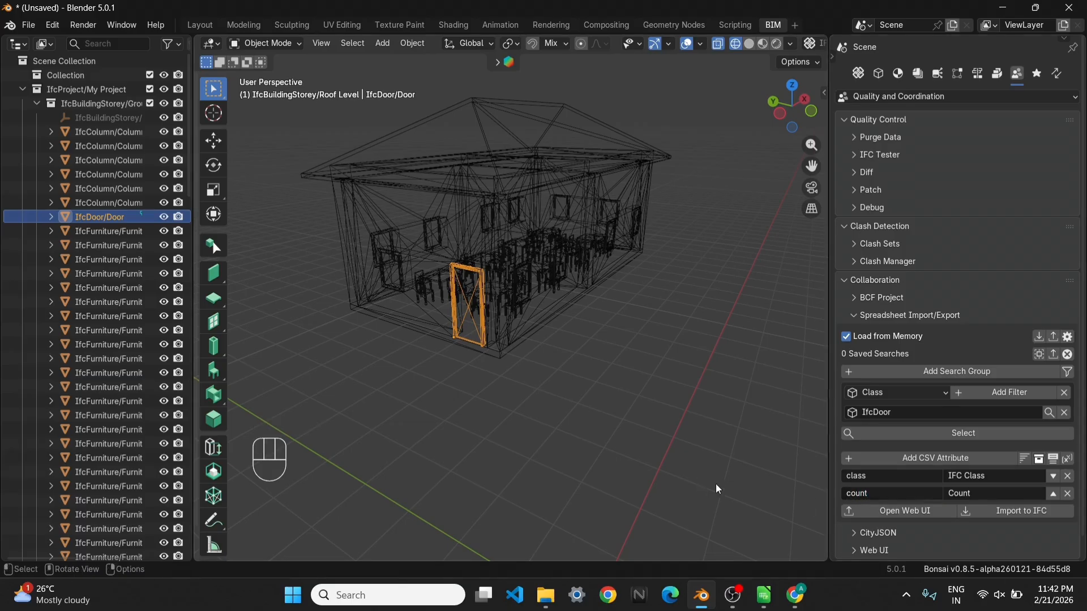
Export the door schedule to the Web UI and view it in the browser
left_click(884, 513)
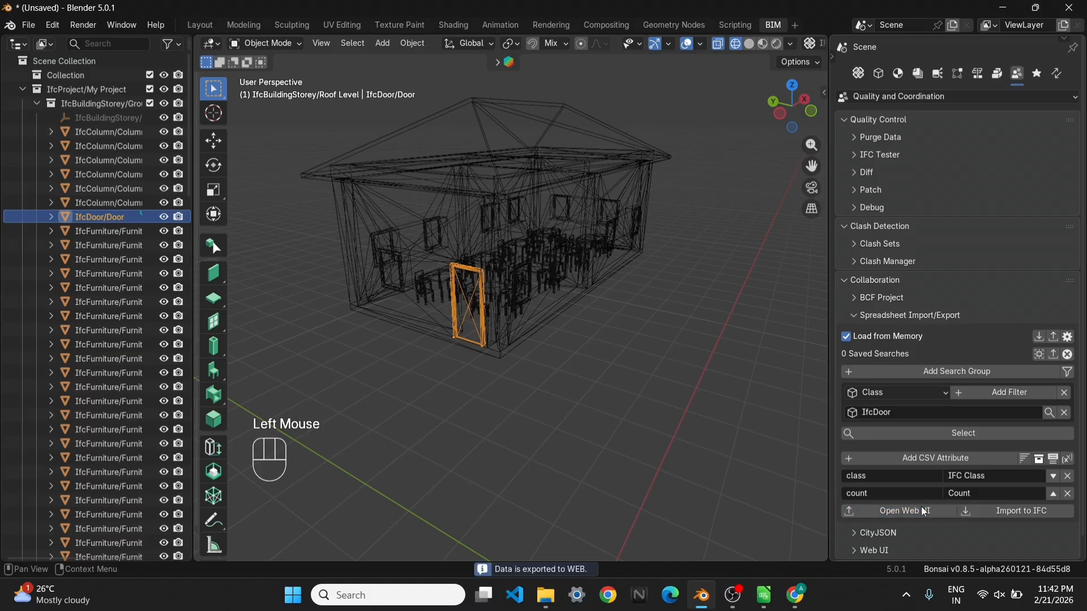
left_click(802, 602)
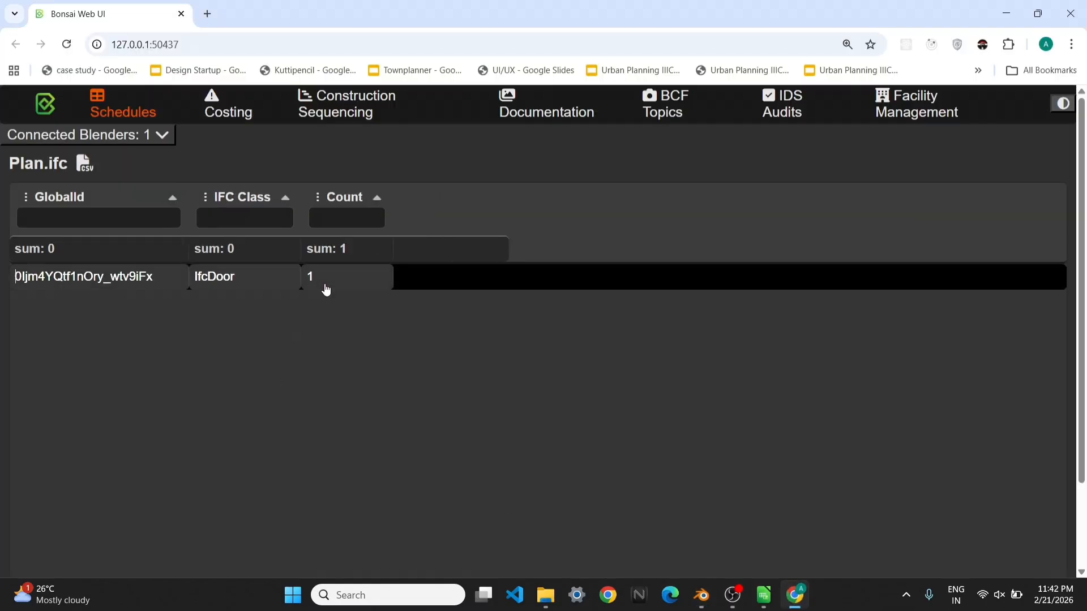
left_click(1006, 13)
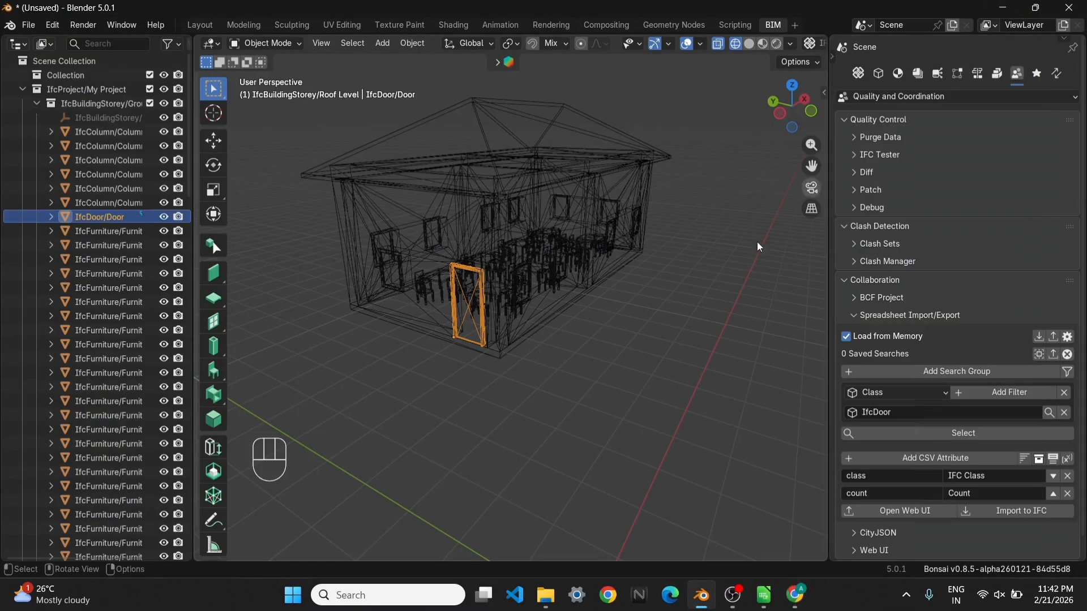
Switch to the browser, search for "ifcopenshell syntax" in a new tab, and open the IfcOpenShell Selector syntax documentation
left_click(855, 494)
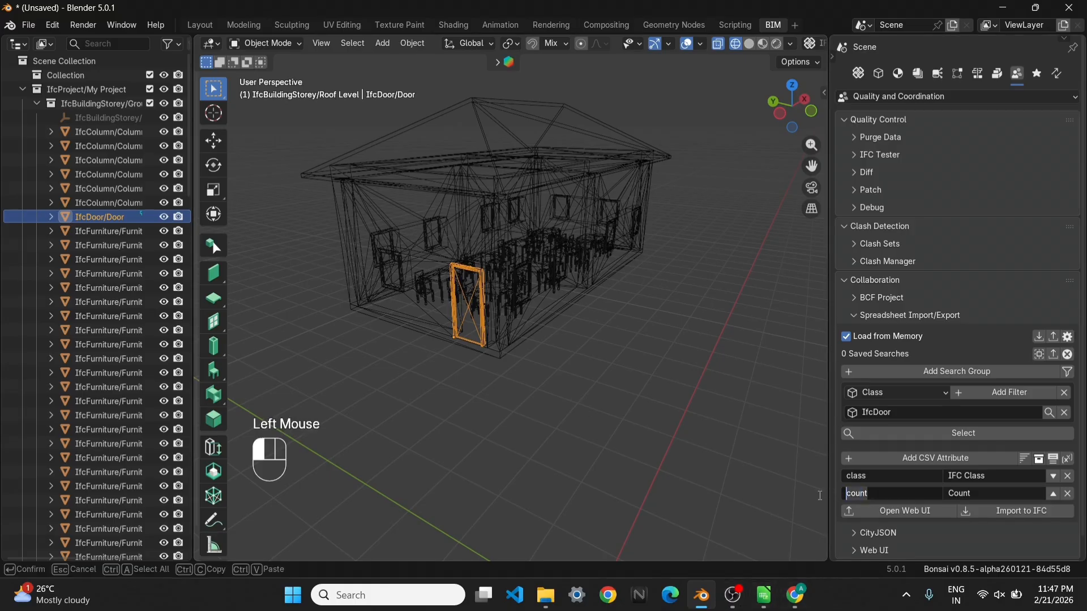
left_click(796, 595)
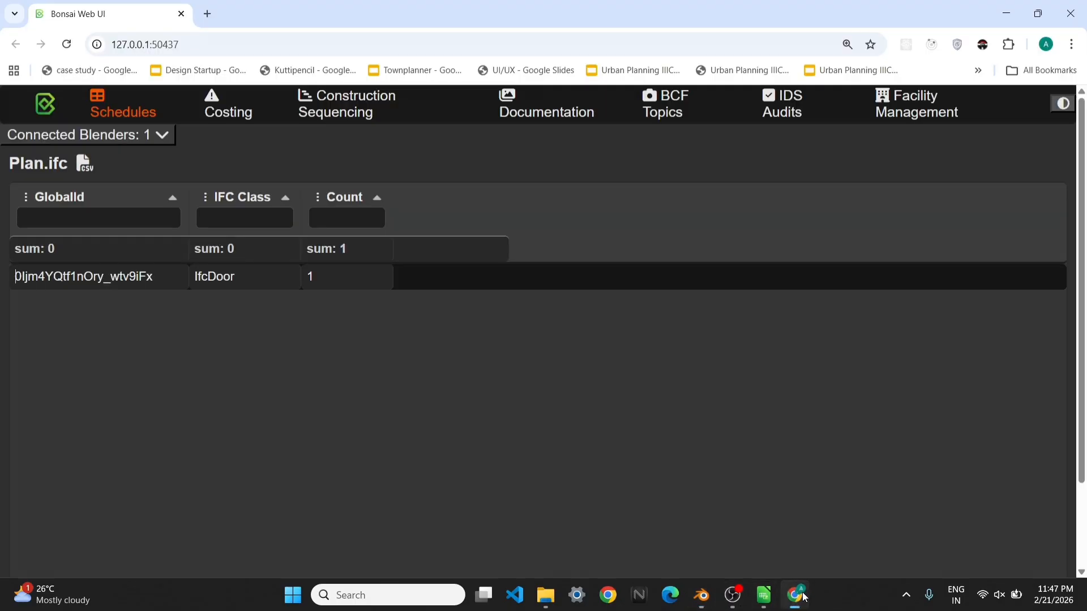
left_click(208, 13)
left_click(230, 44)
type("i")
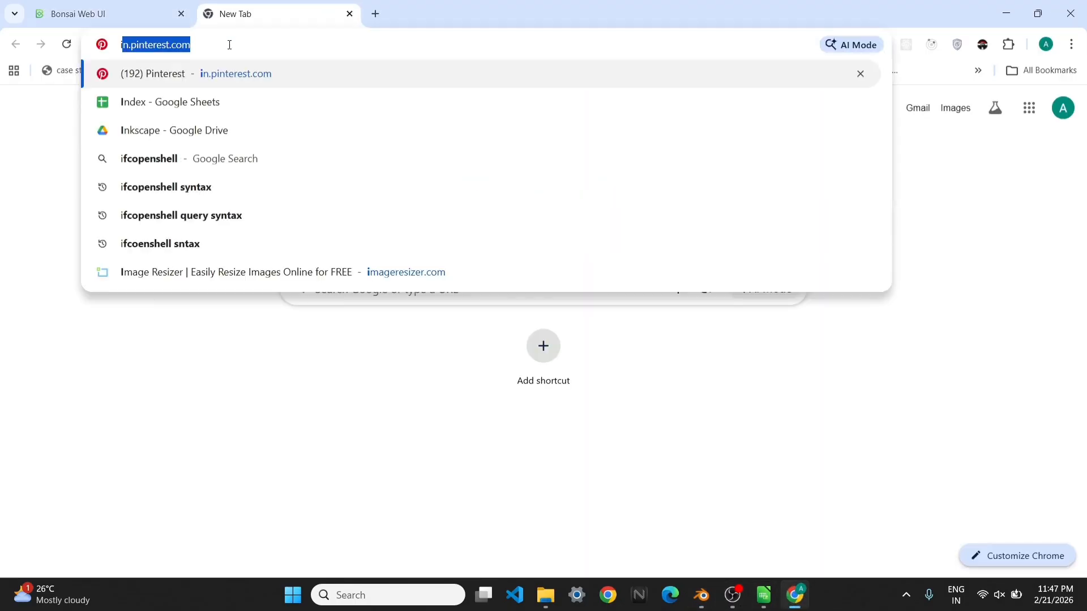
type("fcopen")
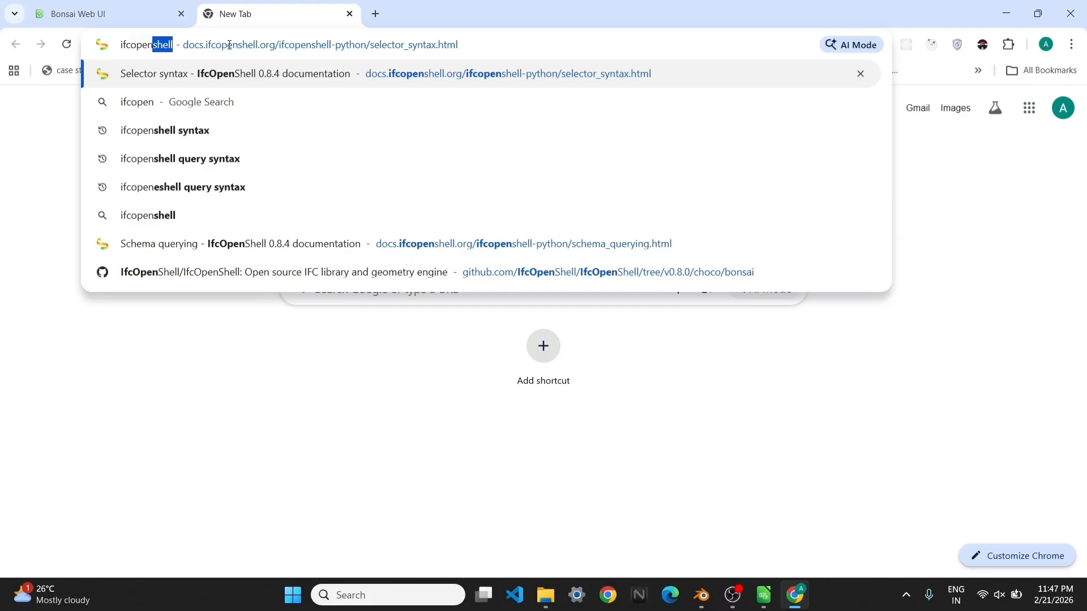
left_click(184, 130)
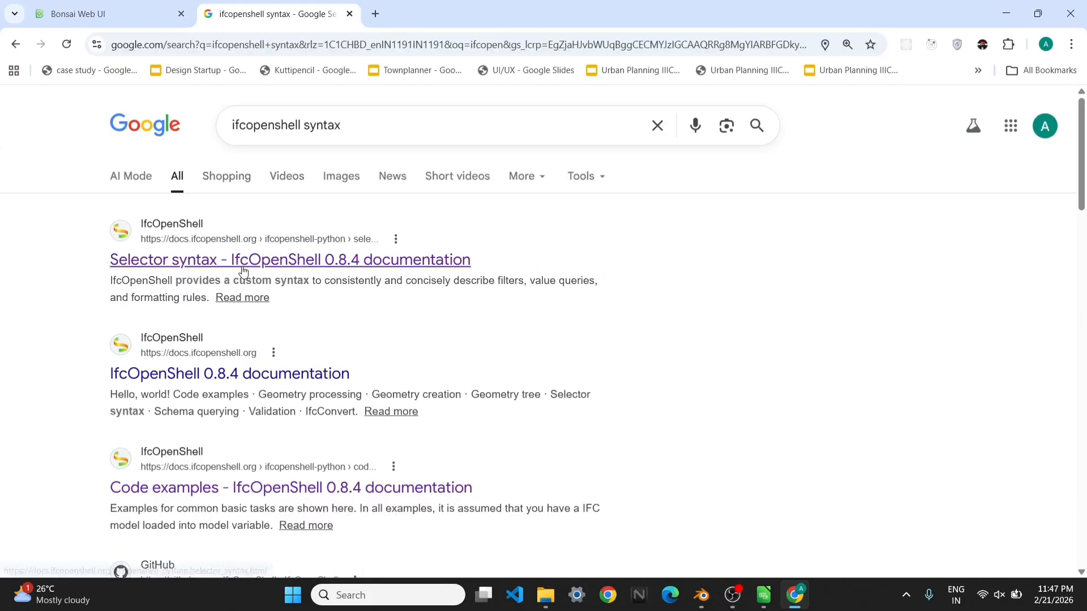
left_click(251, 263)
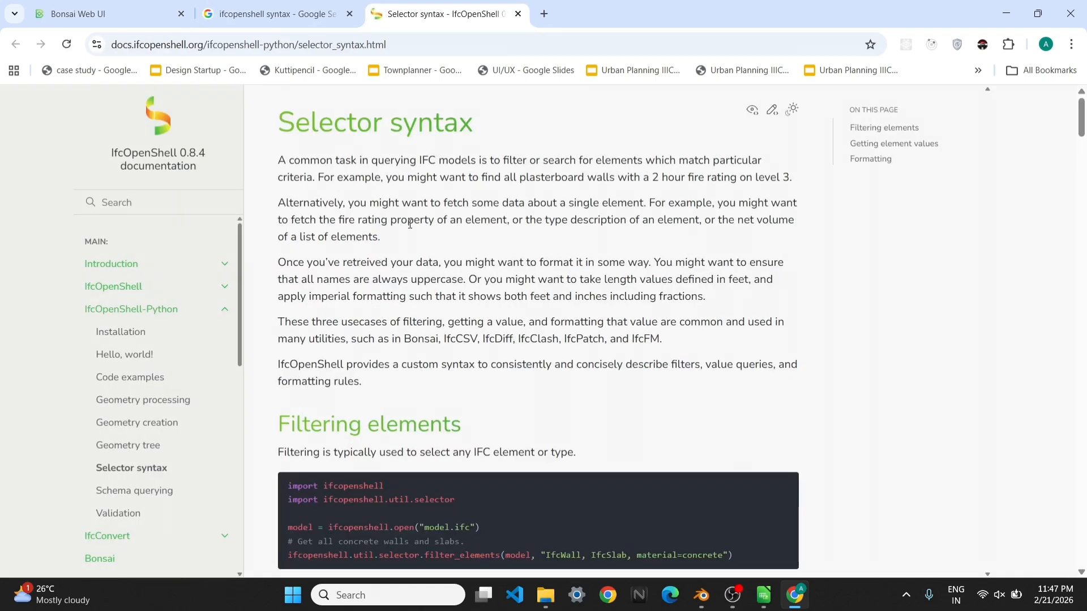
Examine the Selector syntax documentation for the valid element value keys, especially the description of the count key
scroll(406, 233, "down", 15)
scroll(406, 304, "down", 8)
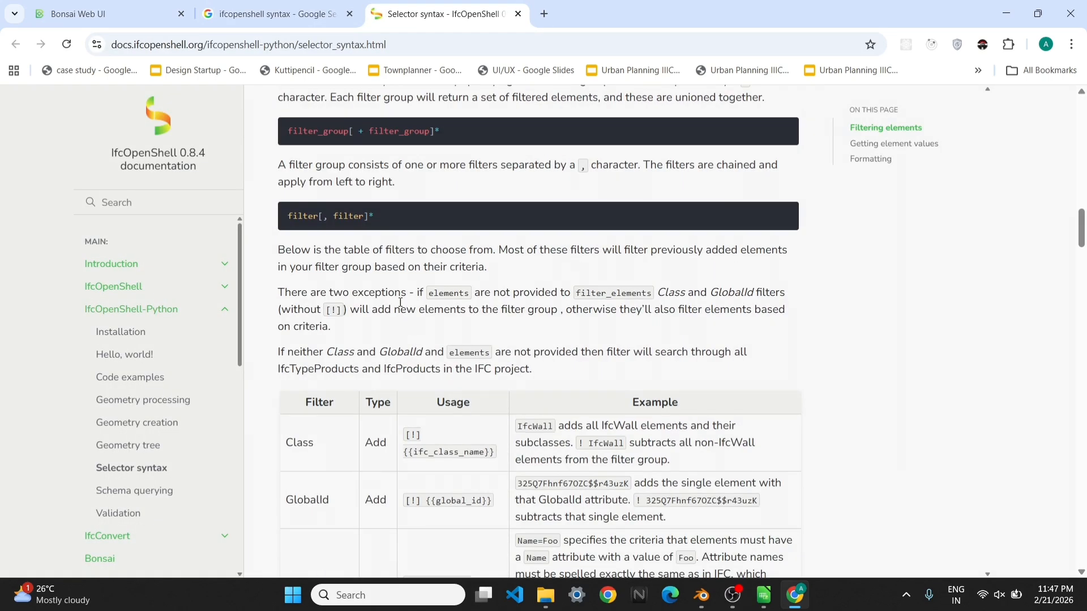
scroll(400, 303, "up", 5)
scroll(400, 304, "down", 10)
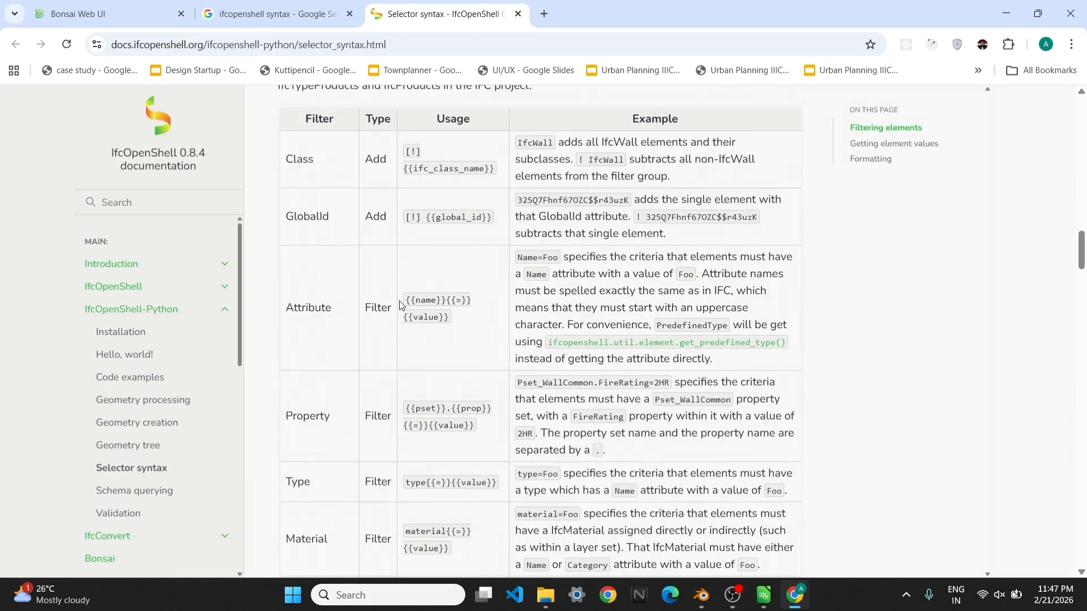
scroll(400, 306, "down", 6)
scroll(400, 306, "down", 15)
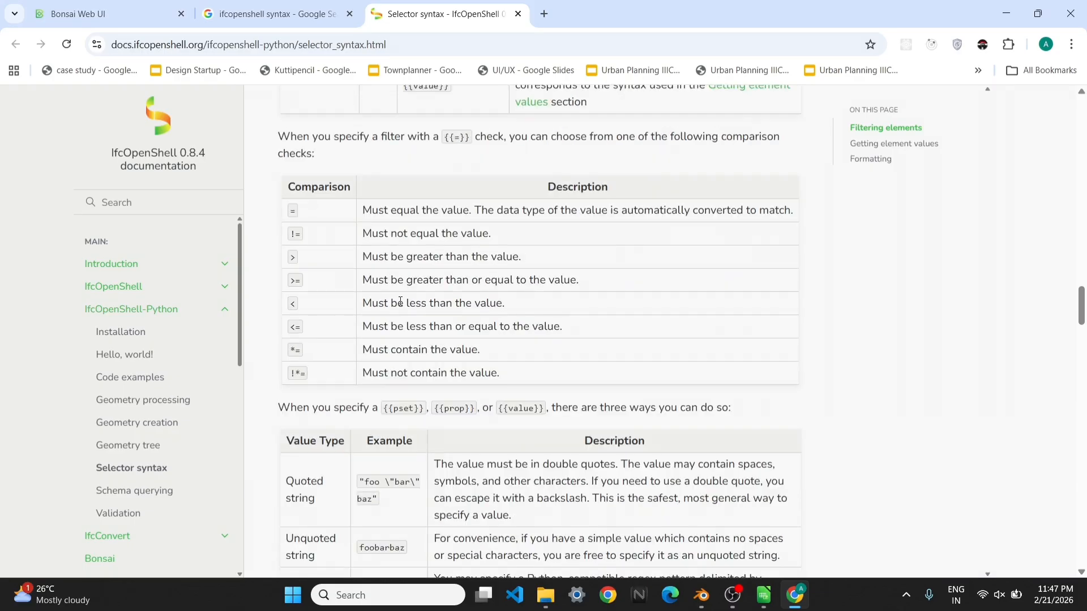
scroll(401, 306, "down", 13)
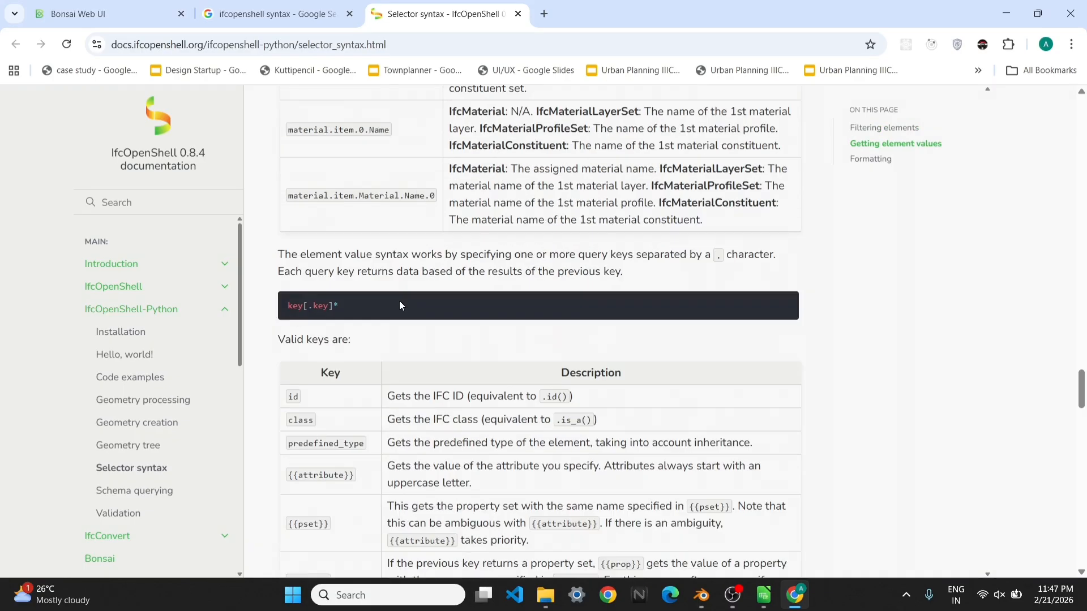
scroll(399, 312, "down", 7)
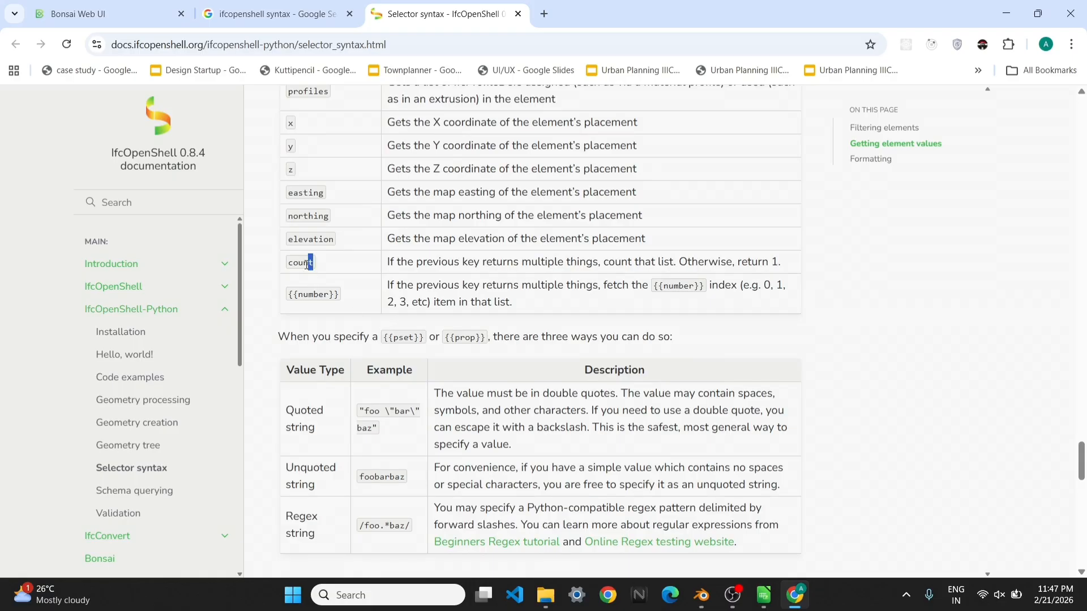
left_click_drag(307, 264, 284, 266)
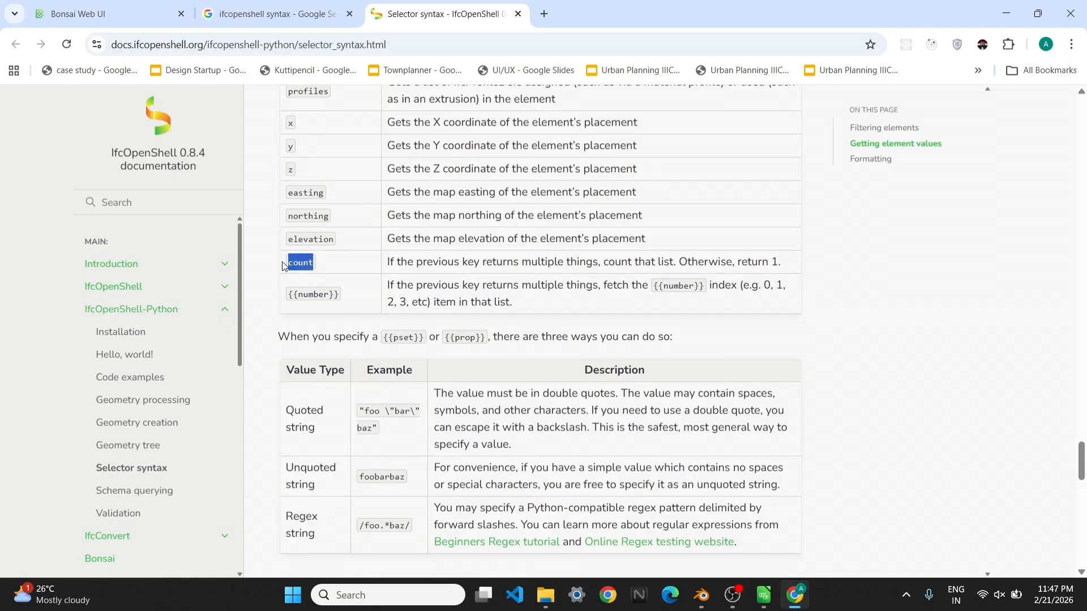
scroll(314, 263, "up", 3)
left_click(317, 274)
scroll(334, 386, "down", 5)
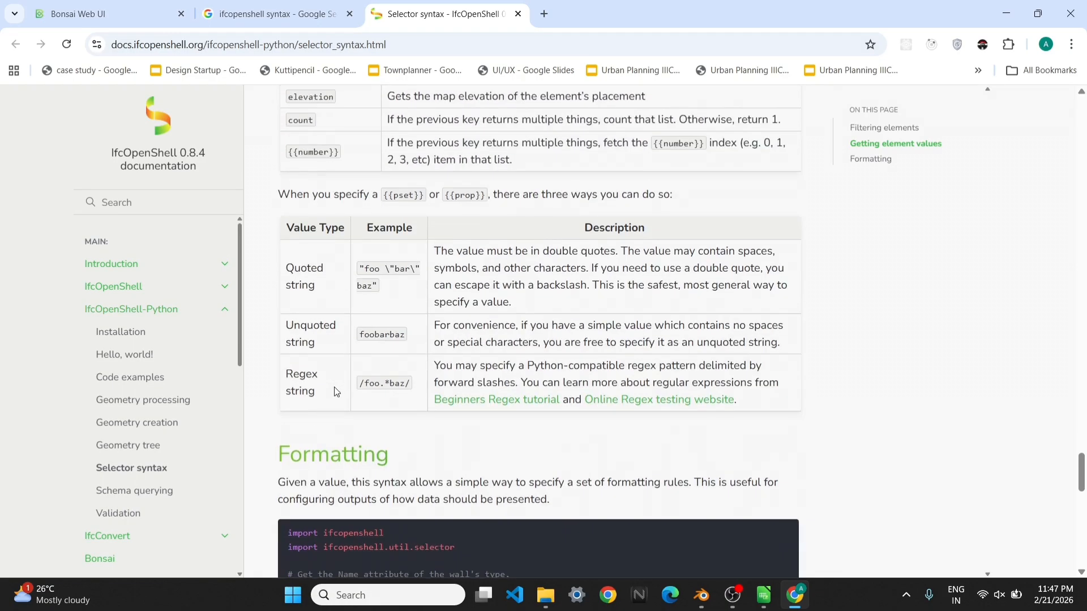
scroll(334, 386, "down", 8)
Switch to LibreOffice Calc and enter 1 as the quantity for Doors in cell D7
key("alt+Tab")
type("1")
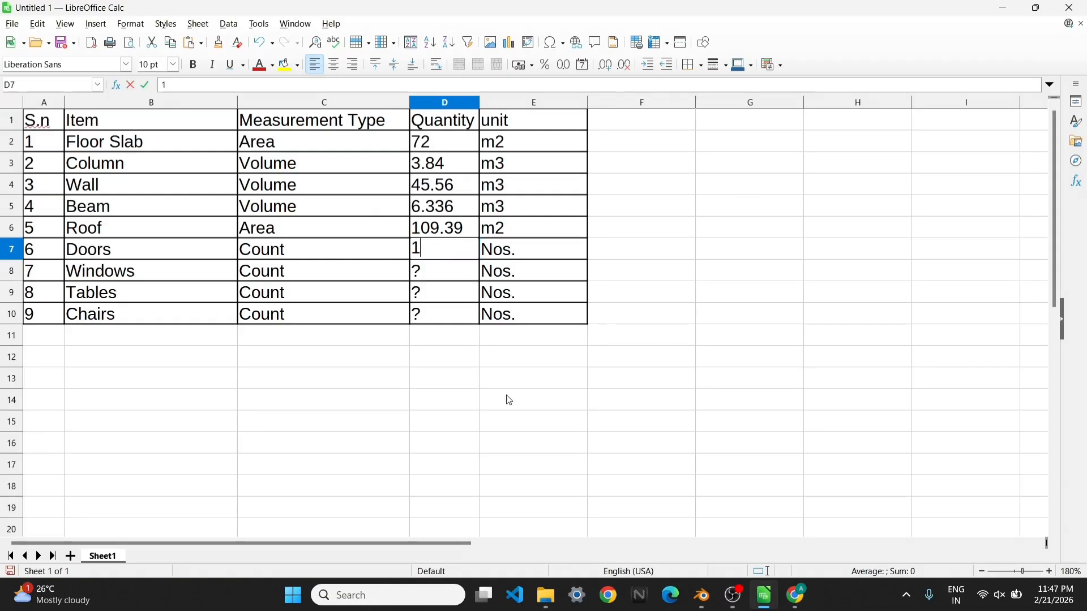
left_click(510, 401)
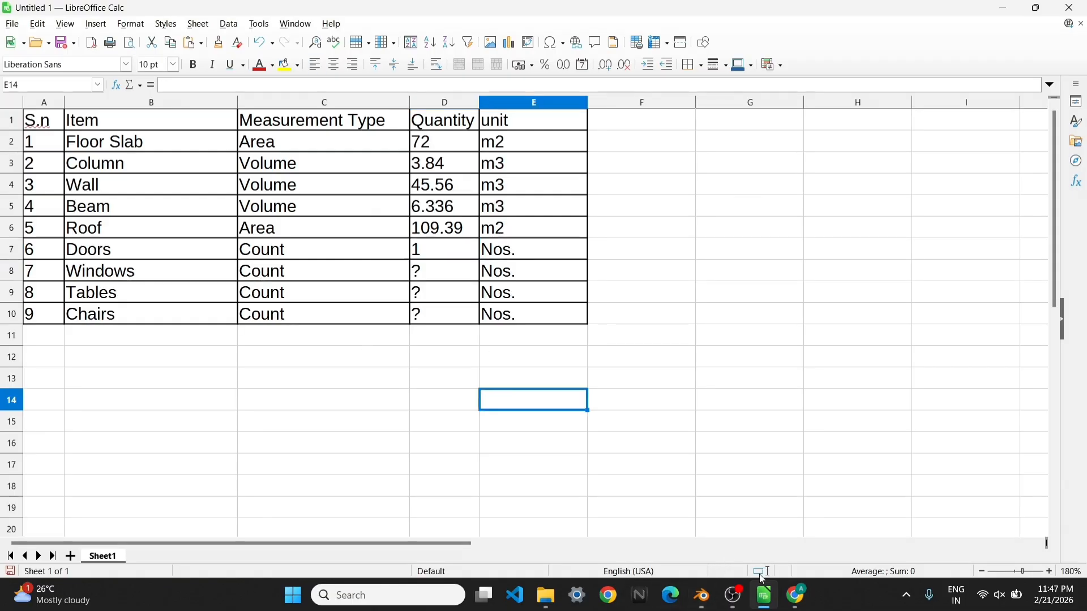
Switch to Blender and change the Class filter to IfcWindow
left_click(702, 598)
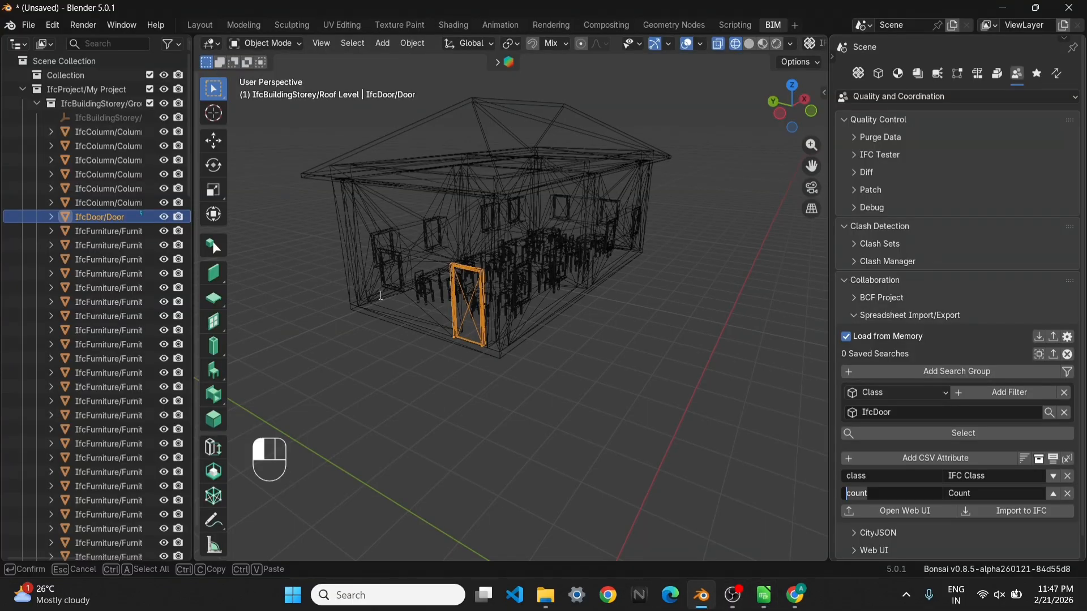
left_click(883, 412)
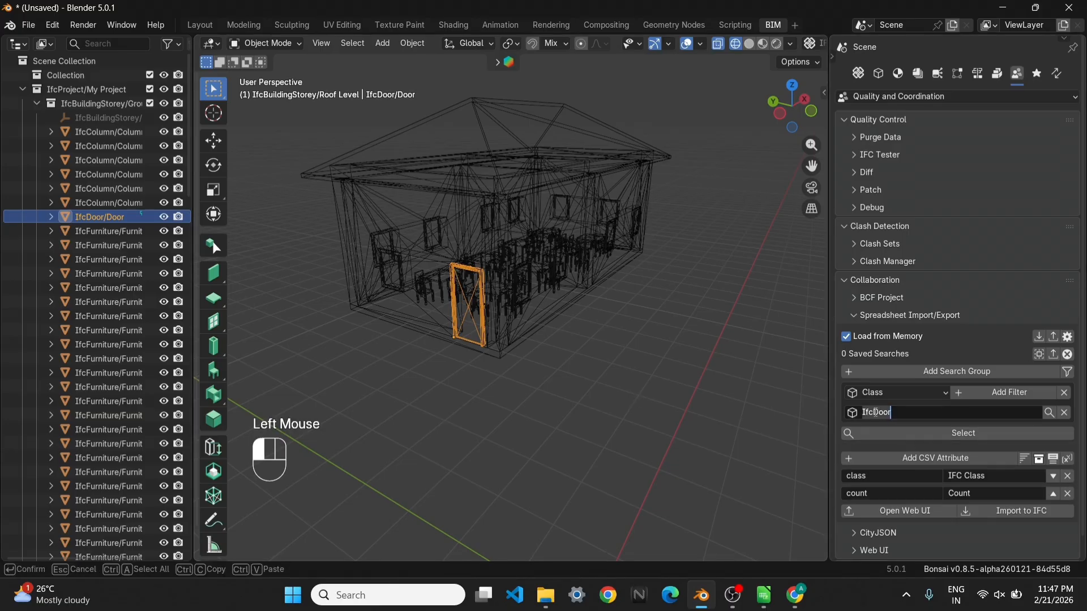
left_click_drag(876, 413, 926, 414)
type("Window")
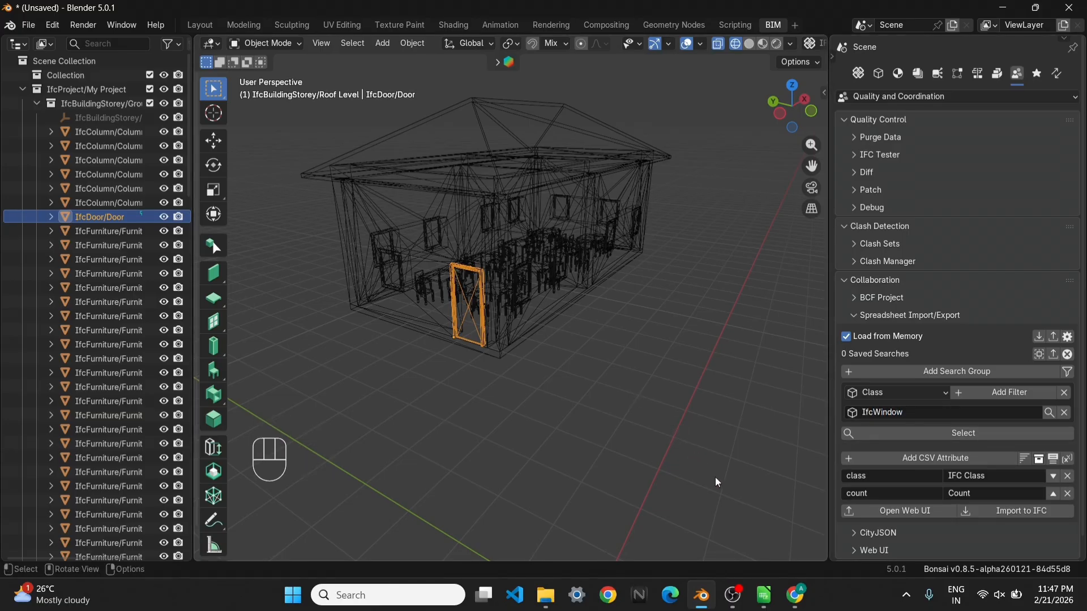
left_click(716, 477)
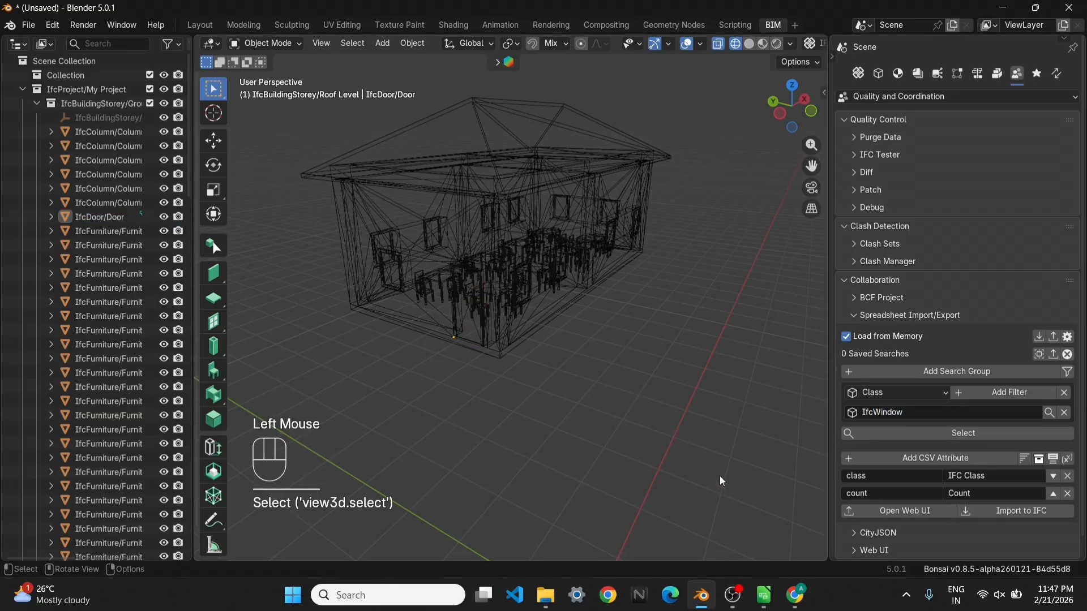
Select all windows matching the Class filter and export their count schedule to the Web UI
left_click(915, 439)
scroll(471, 337, "up", 2)
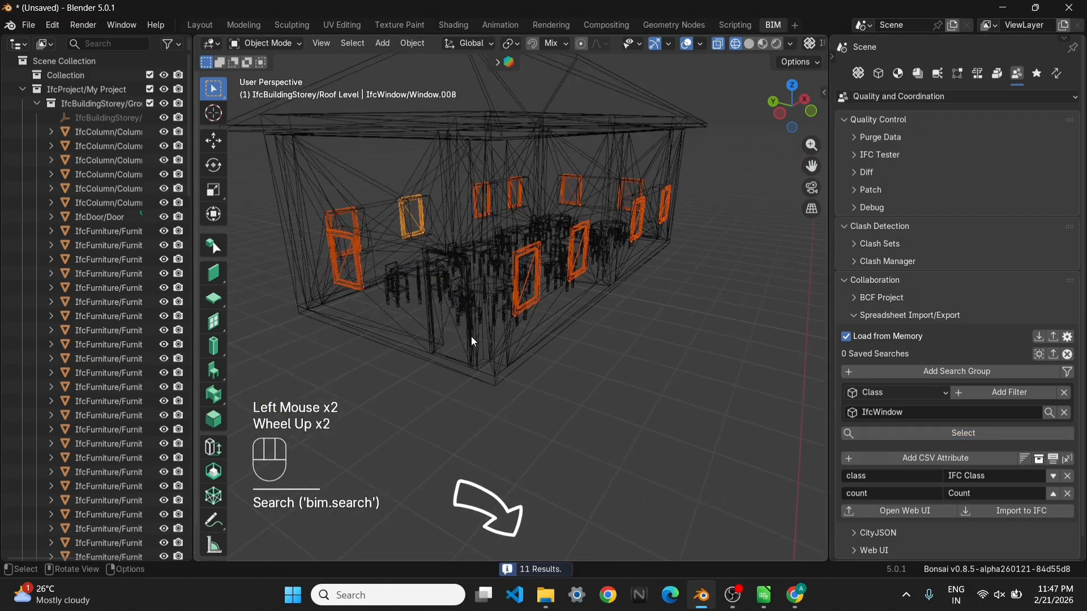
middle_click_drag(471, 337, 542, 375)
scroll(439, 350, "up", 1)
scroll(439, 350, "down", 2)
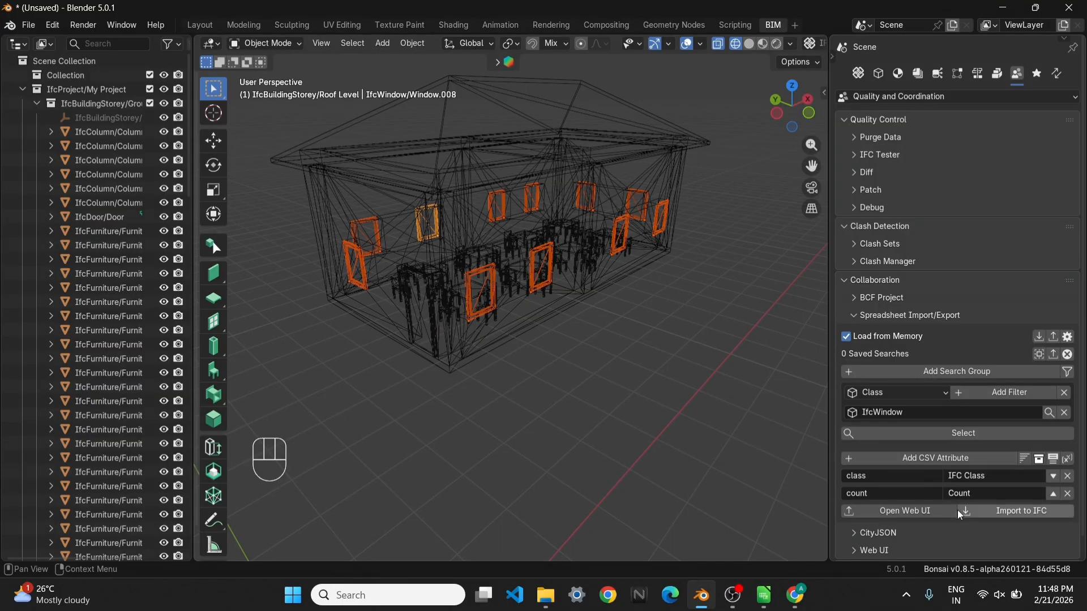
left_click(919, 512)
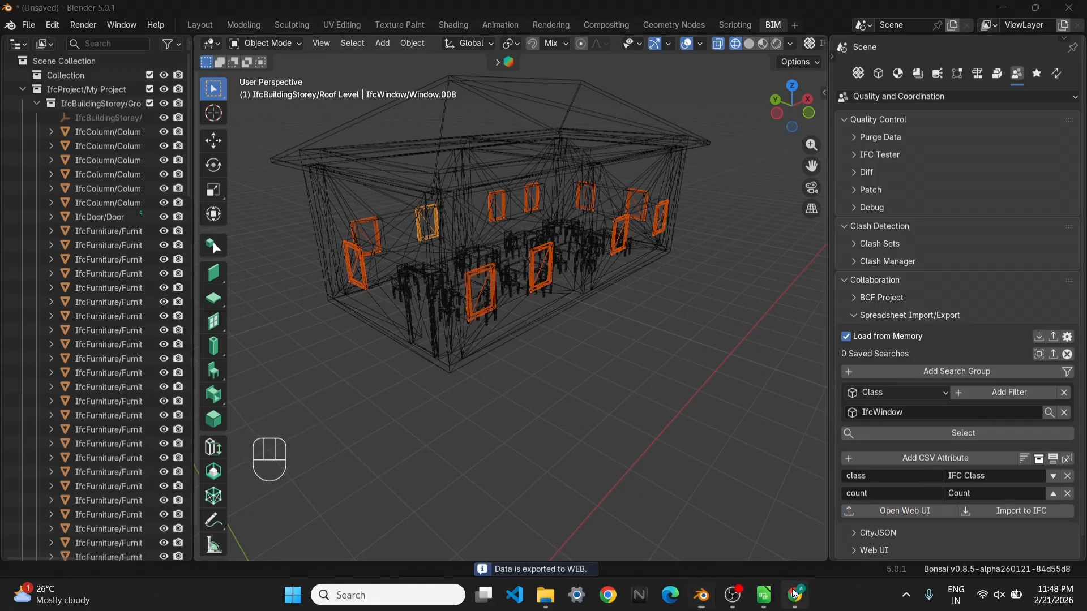
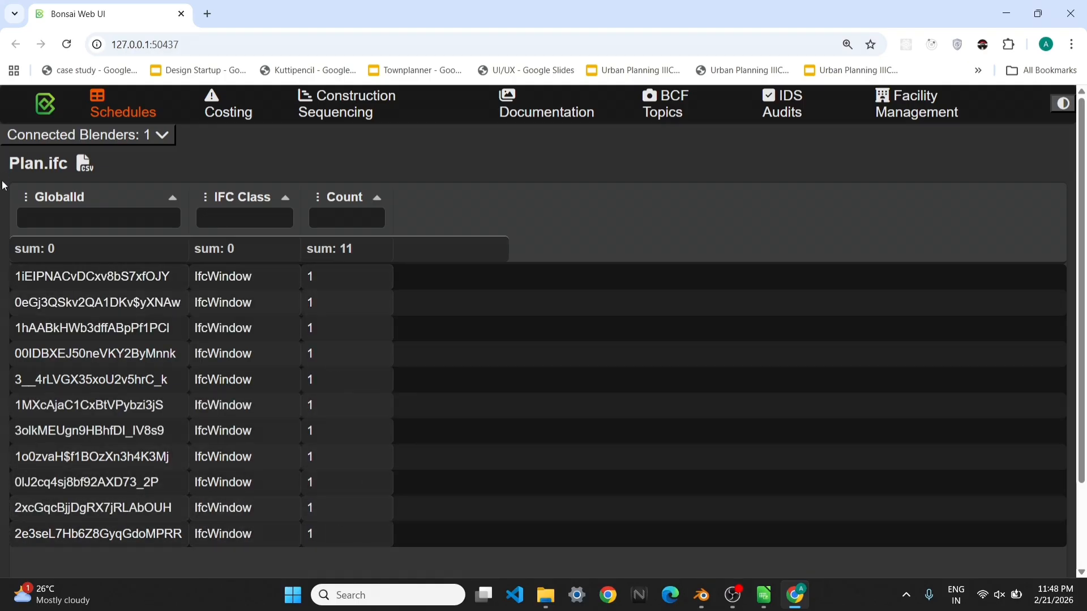
Cancel the CSV download of the window schedule and enter 11 as the quantity for Windows in cell D8 of LibreOffice Calc
left_click(85, 165)
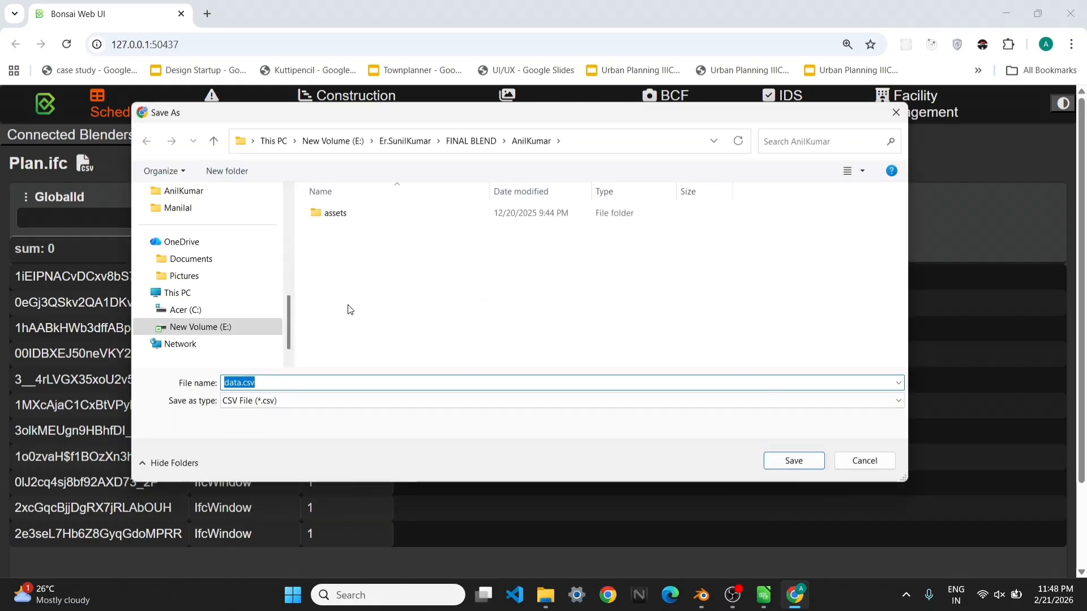
left_click(897, 112)
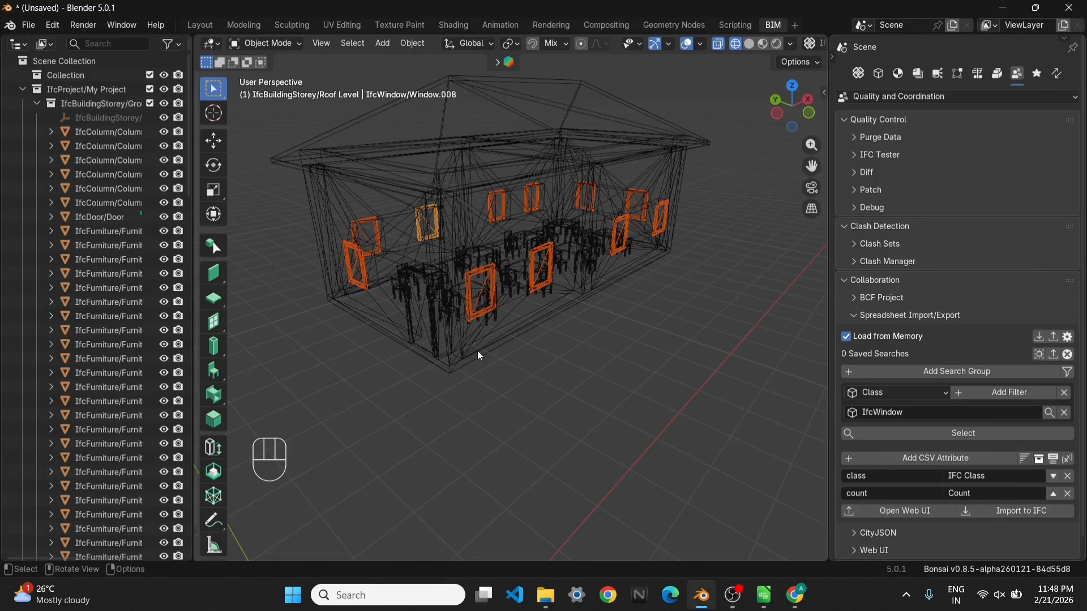
Switch to Blender, change the Class filter to IfcFurniture and select all furniture matching it
scroll(480, 355, "up", 2)
middle_click_drag(480, 355, 406, 372)
left_click(404, 284)
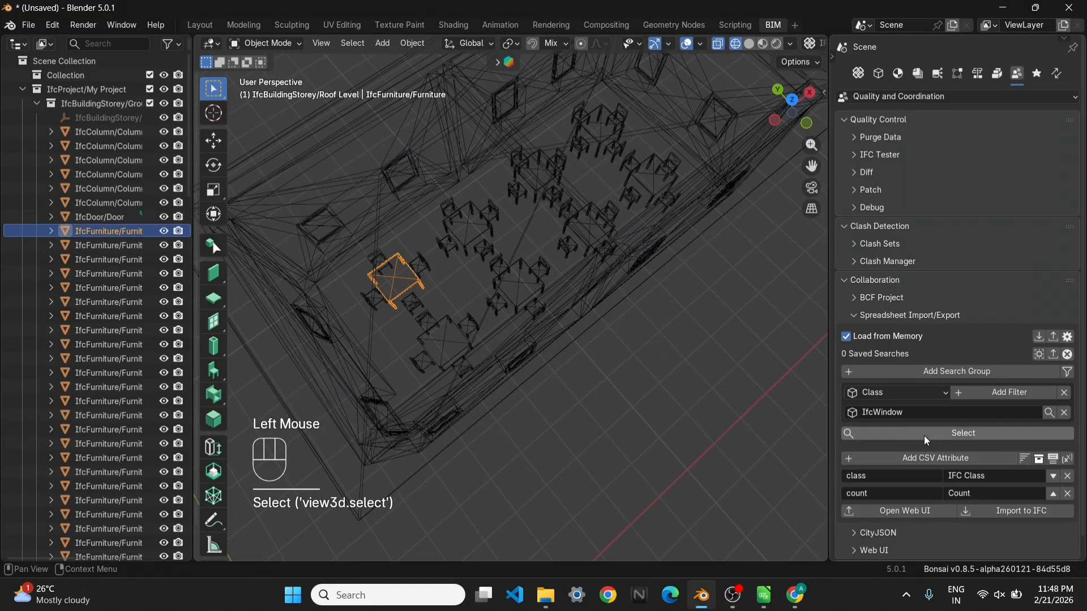
left_click(915, 413)
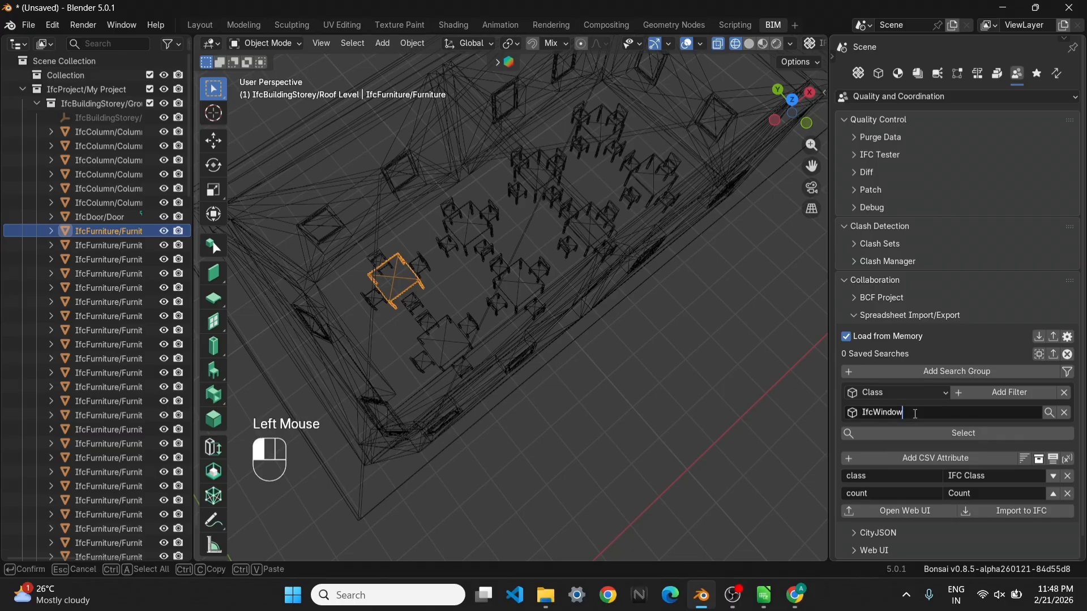
key("ctrl+a")
type("IfcFu")
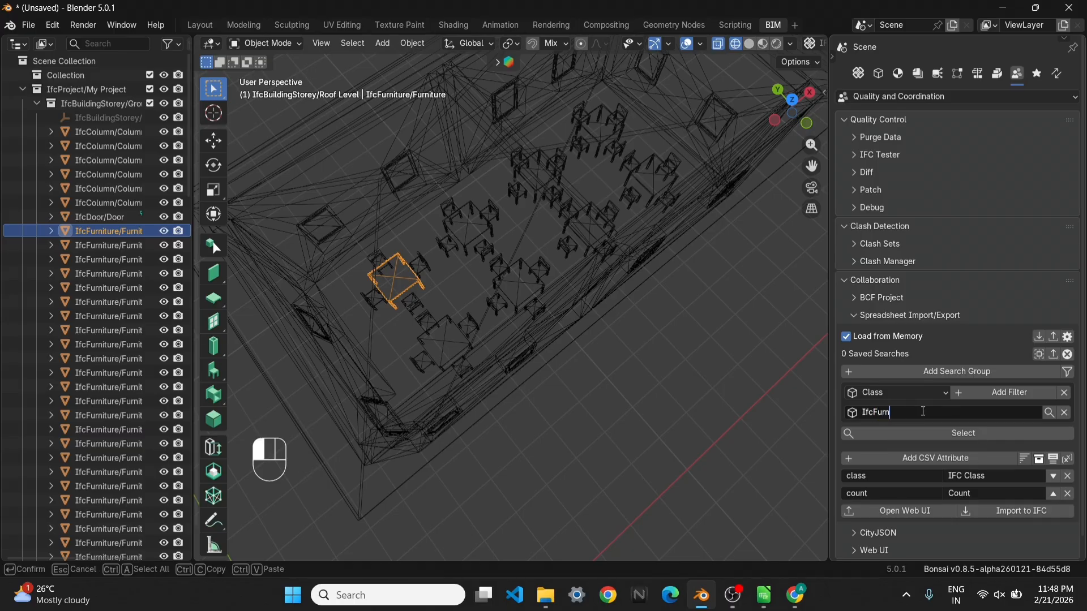
left_click(593, 411)
left_click(940, 435)
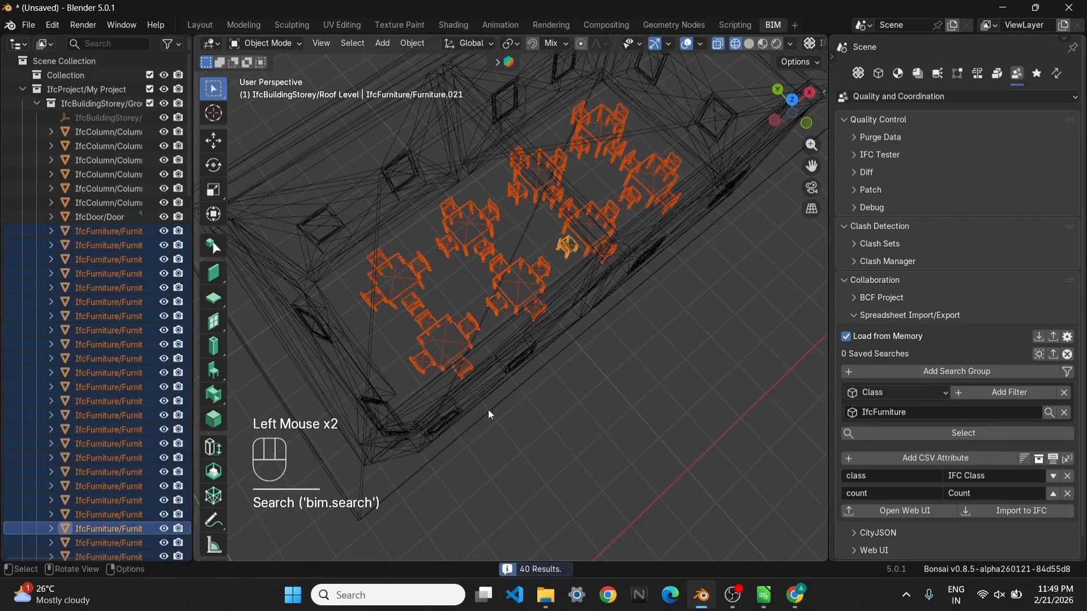
Add a Type filter with the value Chair below the IfcFurniture filter and select the matching chairs
left_click(896, 400)
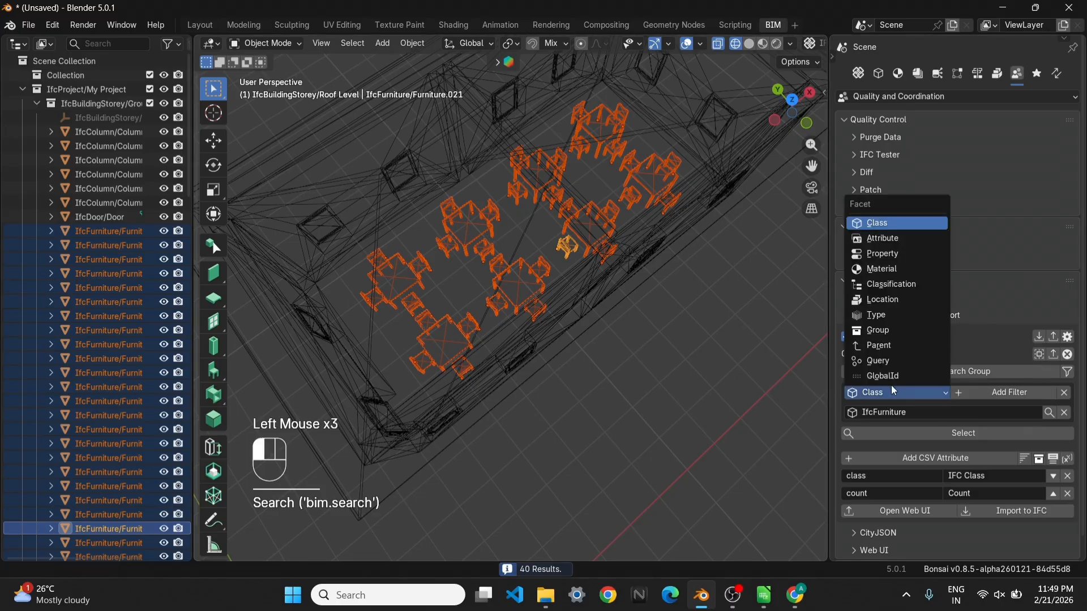
left_click(887, 316)
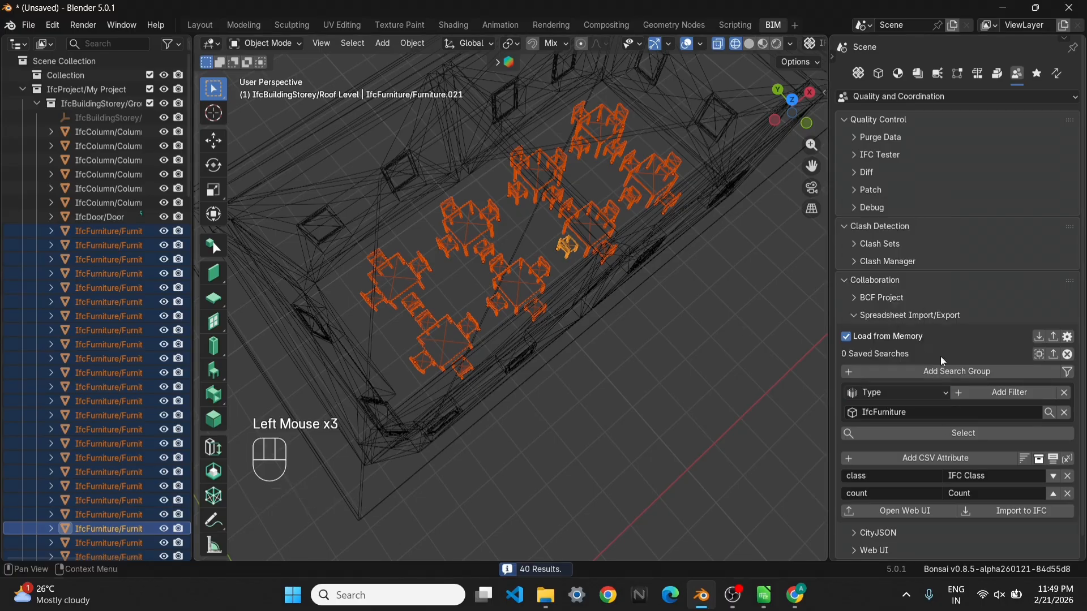
left_click(1001, 394)
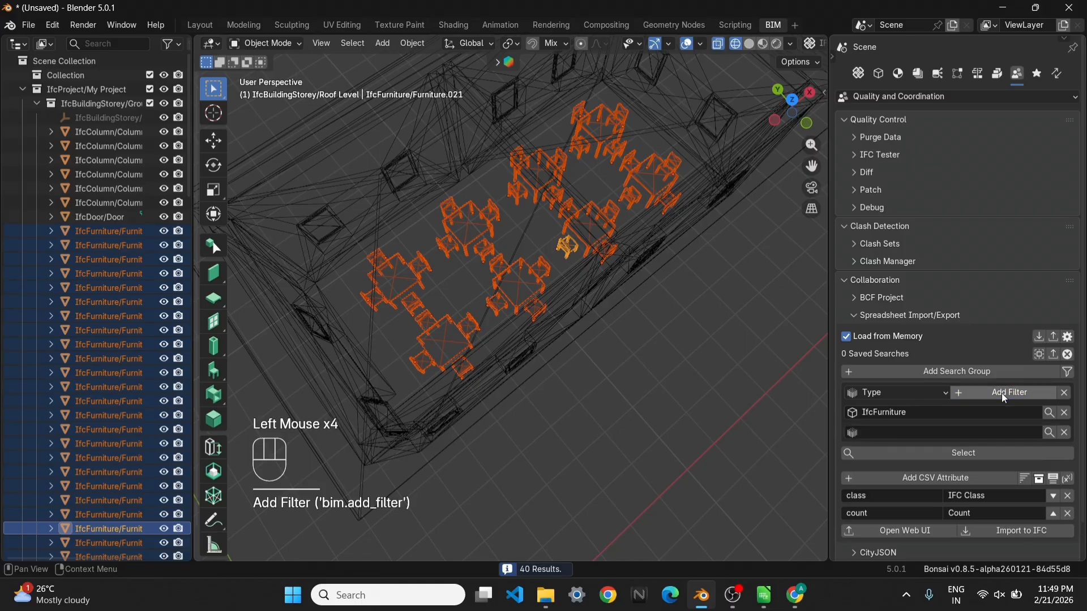
left_click(878, 433)
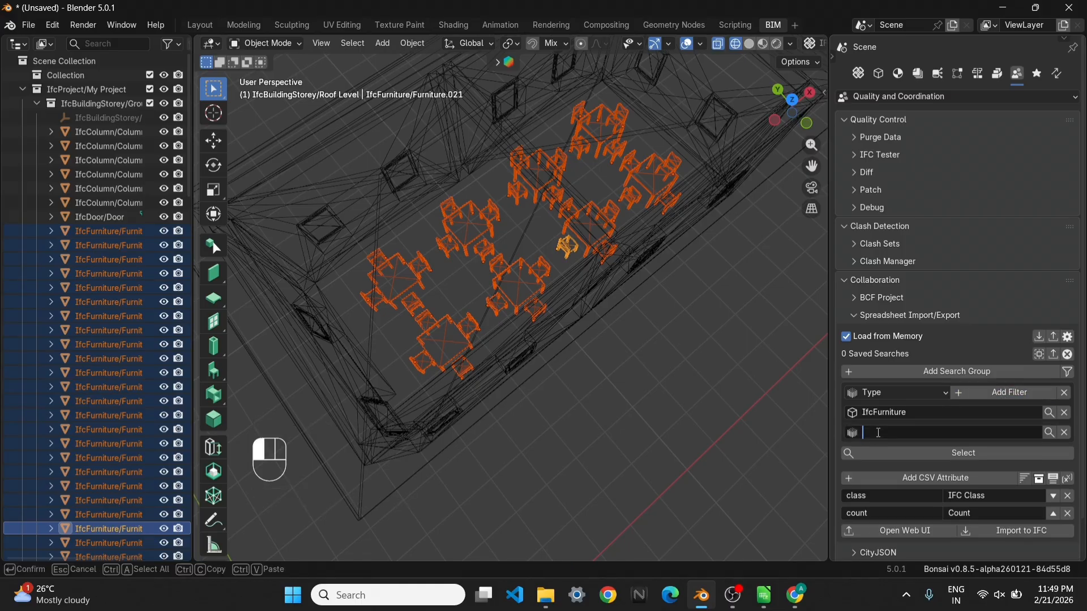
type("Chair")
key("Return")
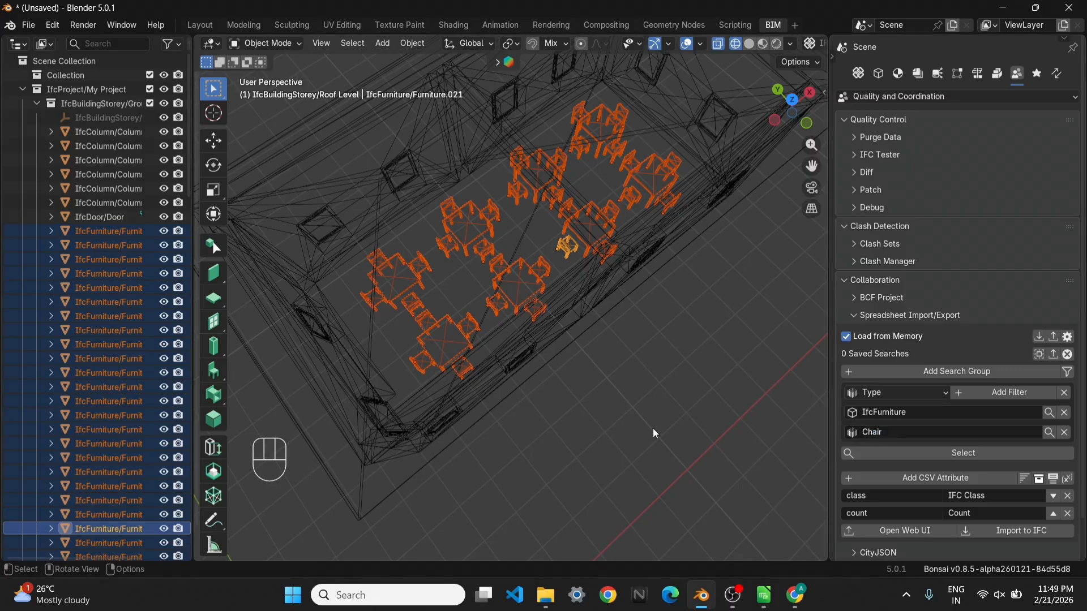
left_click(650, 432)
left_click(874, 459)
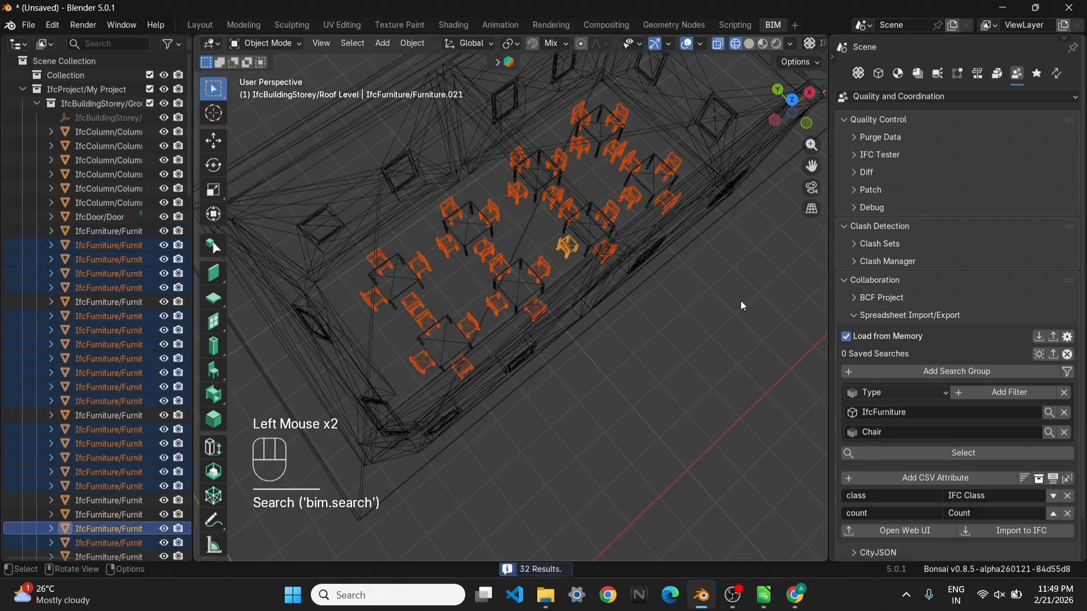
Export the chairs' count schedule to the Web UI and review its rows and Count sum in the browser
scroll(892, 473, "down", 2)
left_click(905, 492)
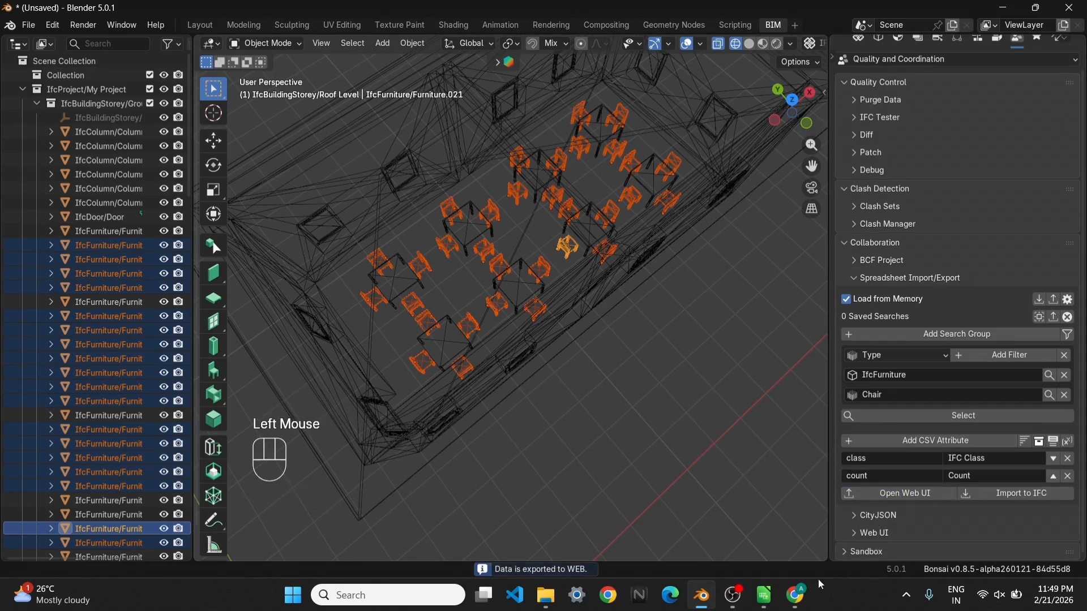
left_click(795, 594)
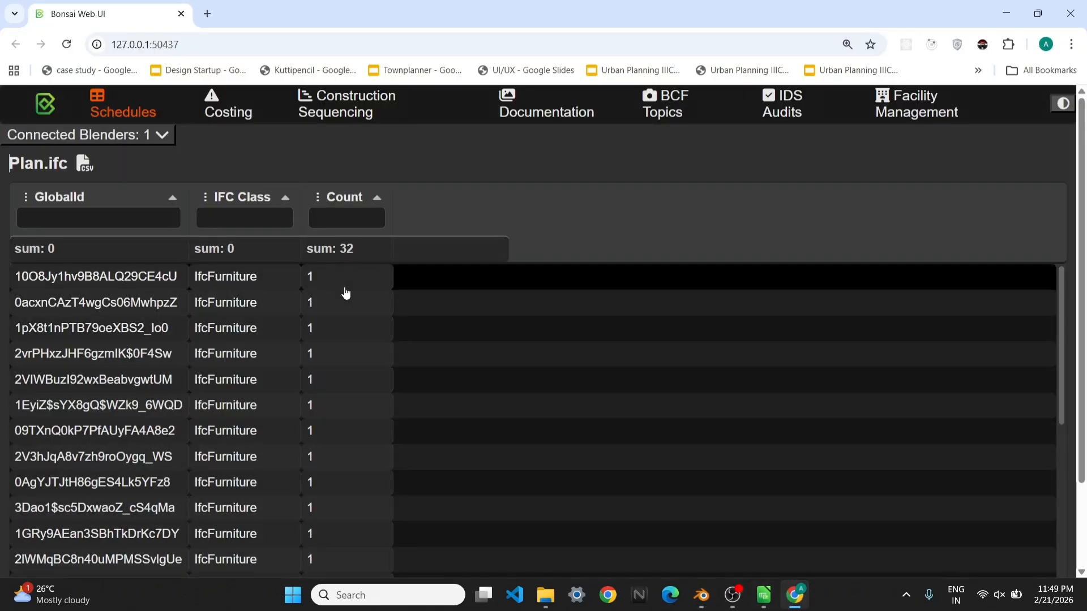
scroll(334, 396, "down", 10)
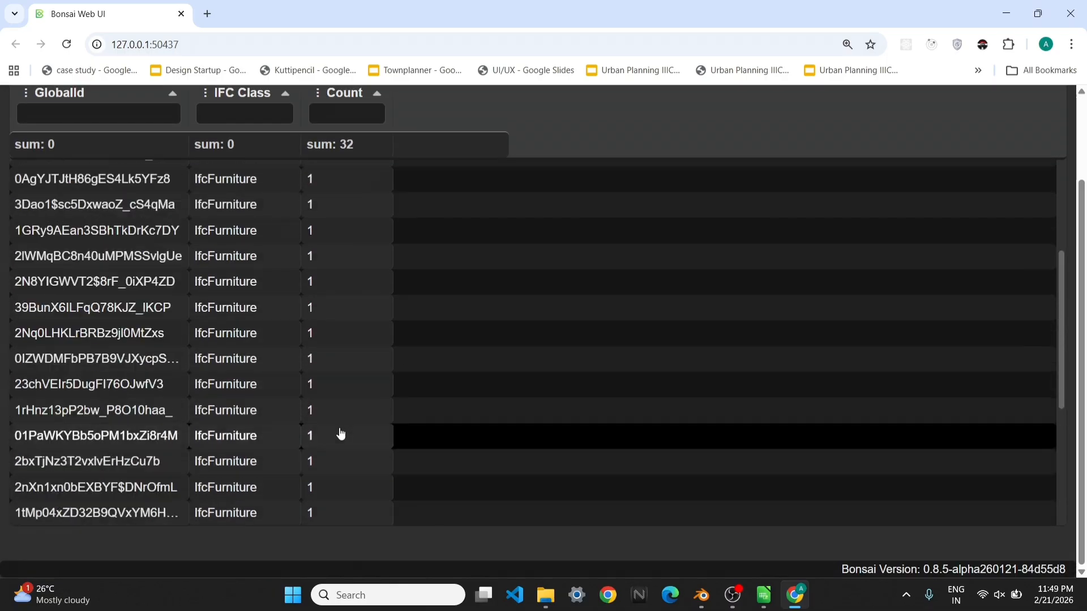
scroll(334, 340, "up", 5)
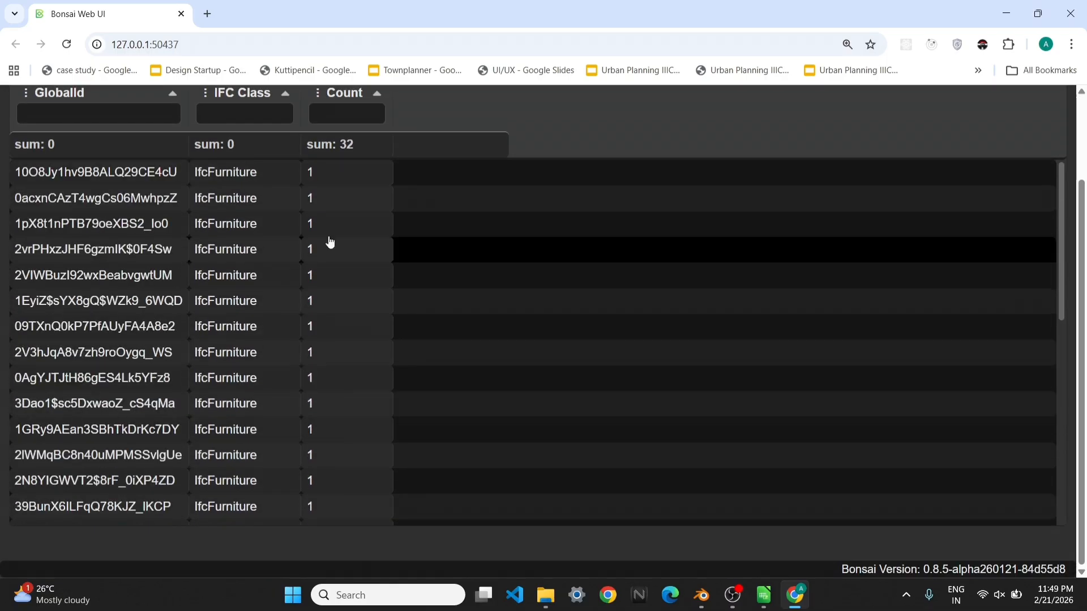
left_click(1006, 13)
left_click(795, 594)
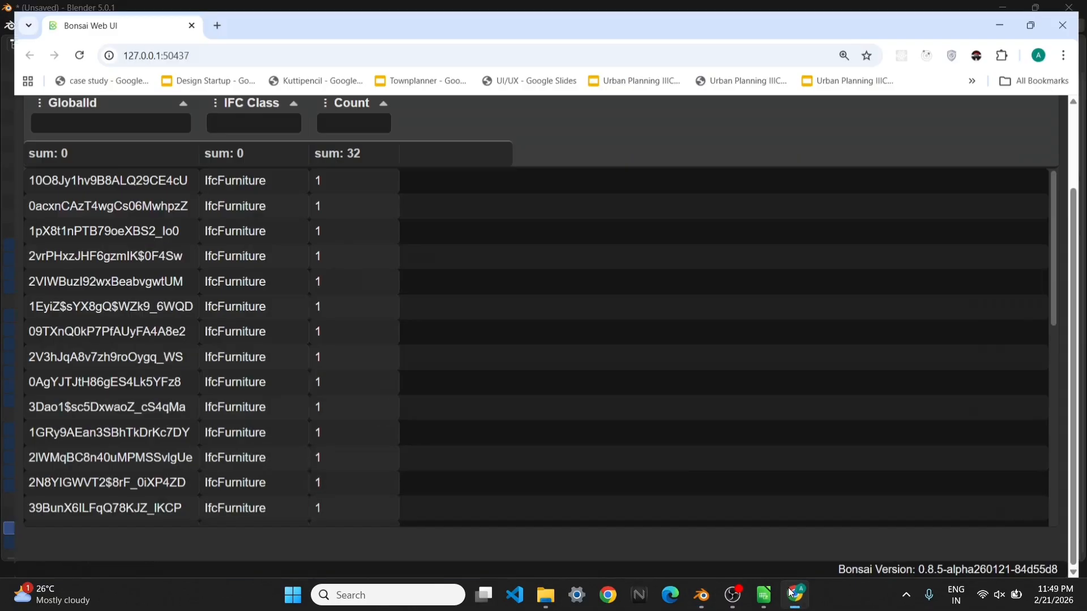
Switch to LibreOffice Calc and enter 32 as the quantity for Chairs in cell D10
left_click(763, 595)
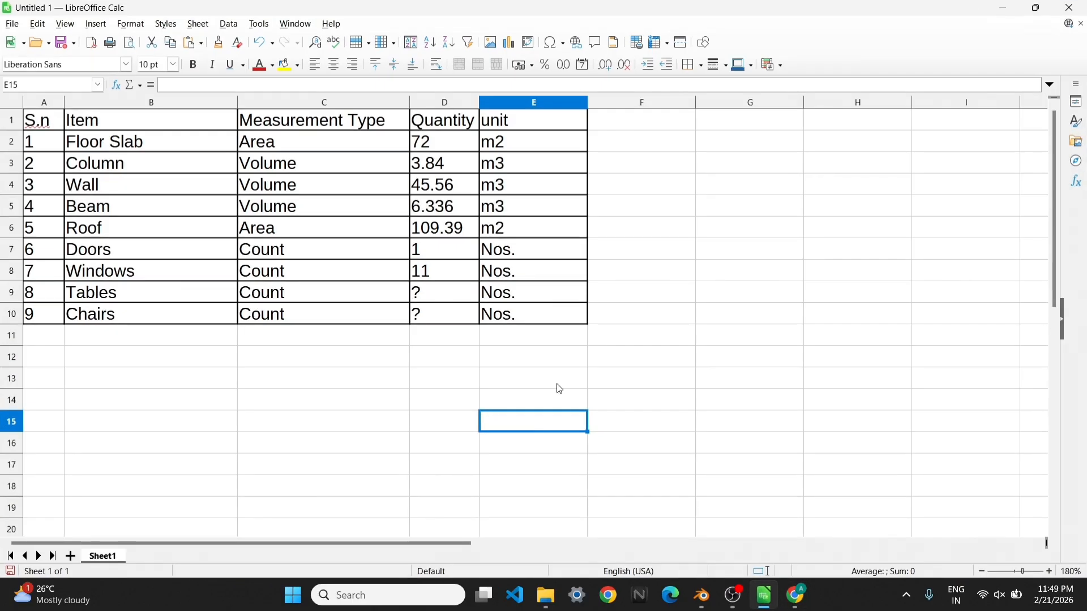
left_click(433, 313)
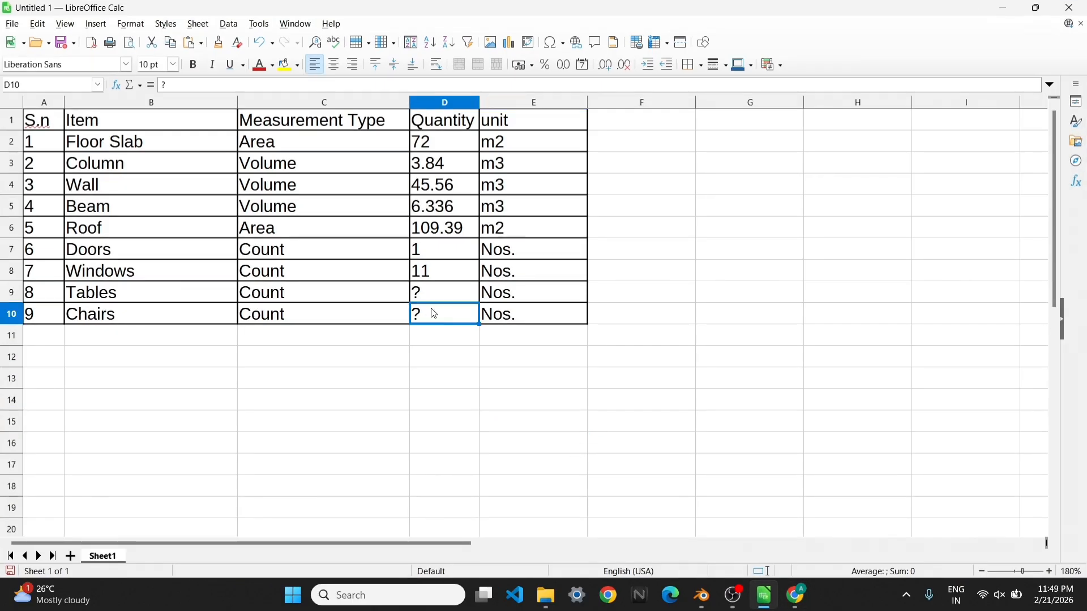
type("32")
left_click(510, 379)
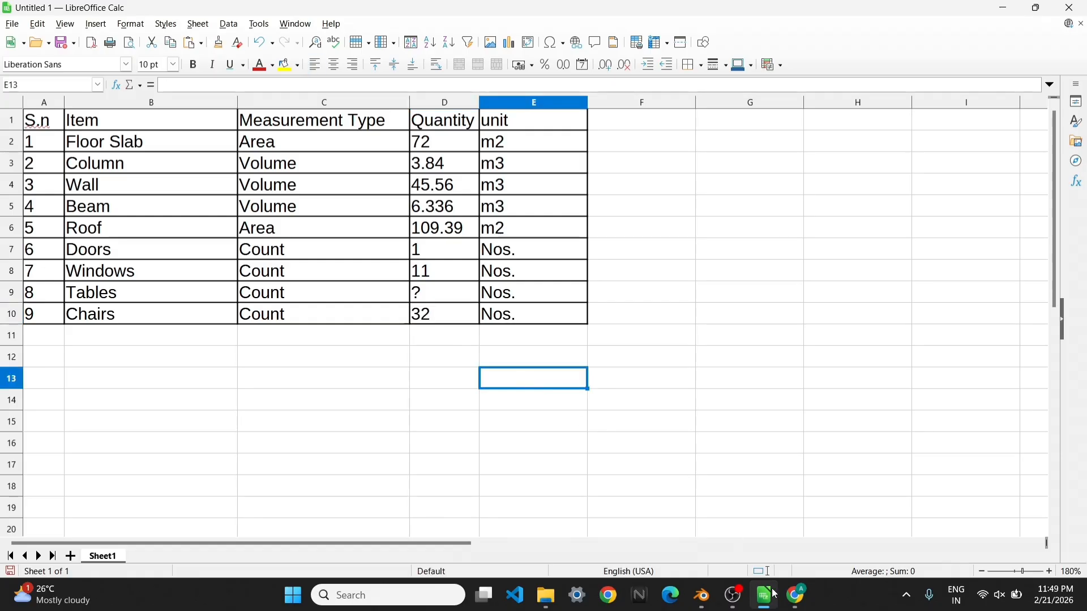
Switch to Blender, change the Type filter from Chair to Table and select the matching tables
left_click(702, 596)
left_click(899, 397)
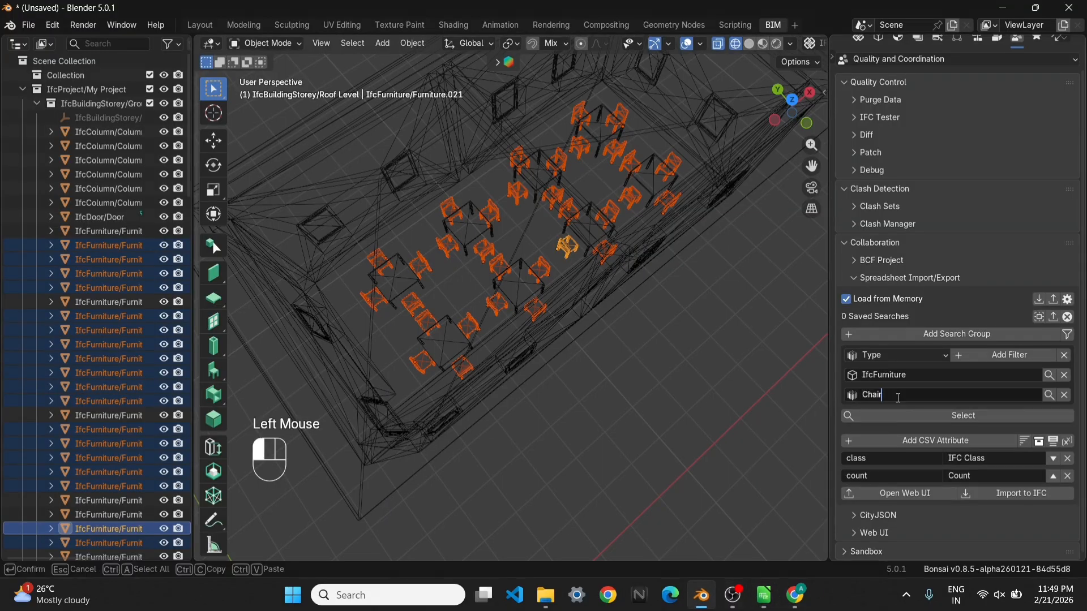
type("Table")
left_click(563, 441)
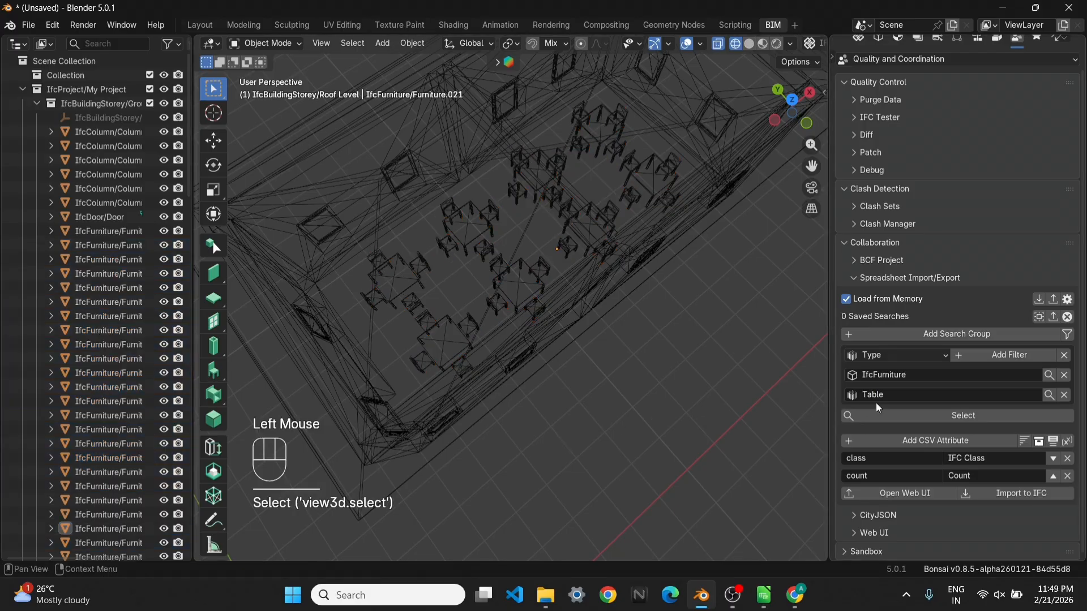
left_click(896, 413)
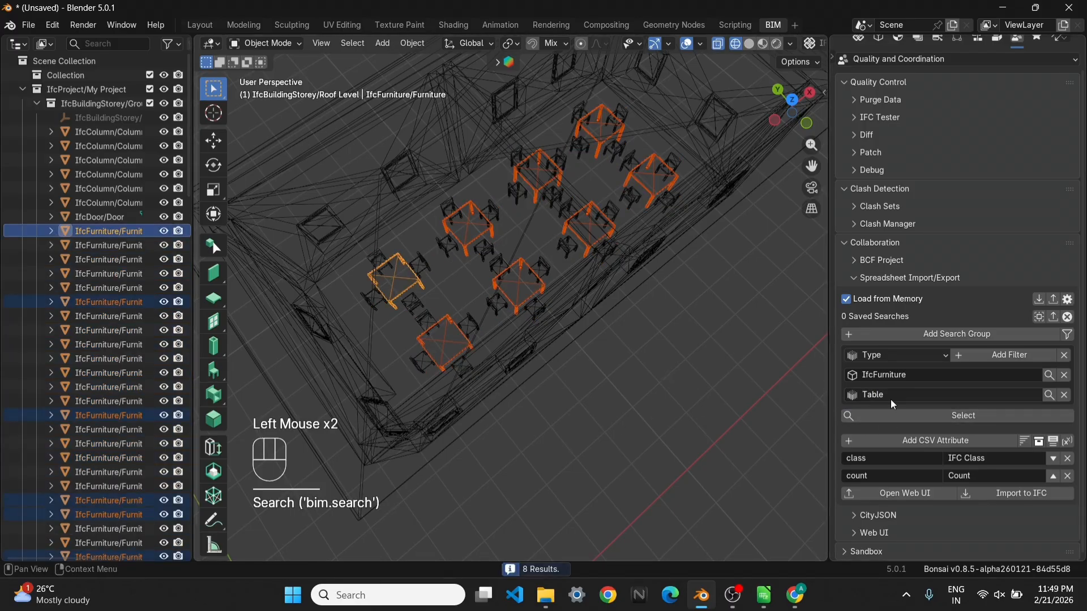
Inspect the object information of one table and one neighbouring chair to check their furniture type names
scroll(881, 267, "up", 3)
left_click(651, 191)
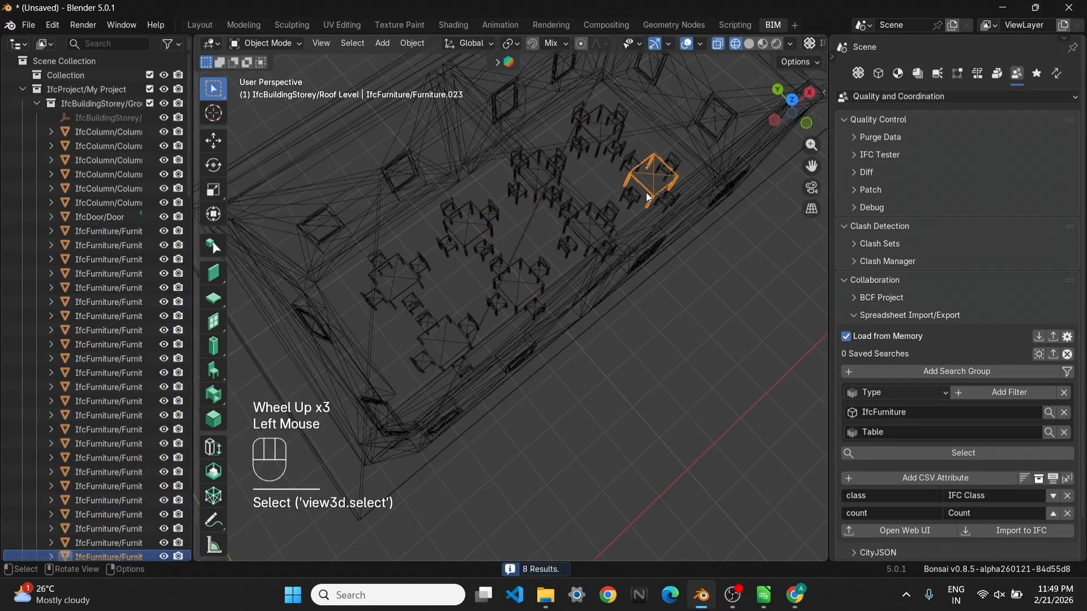
left_click(879, 74)
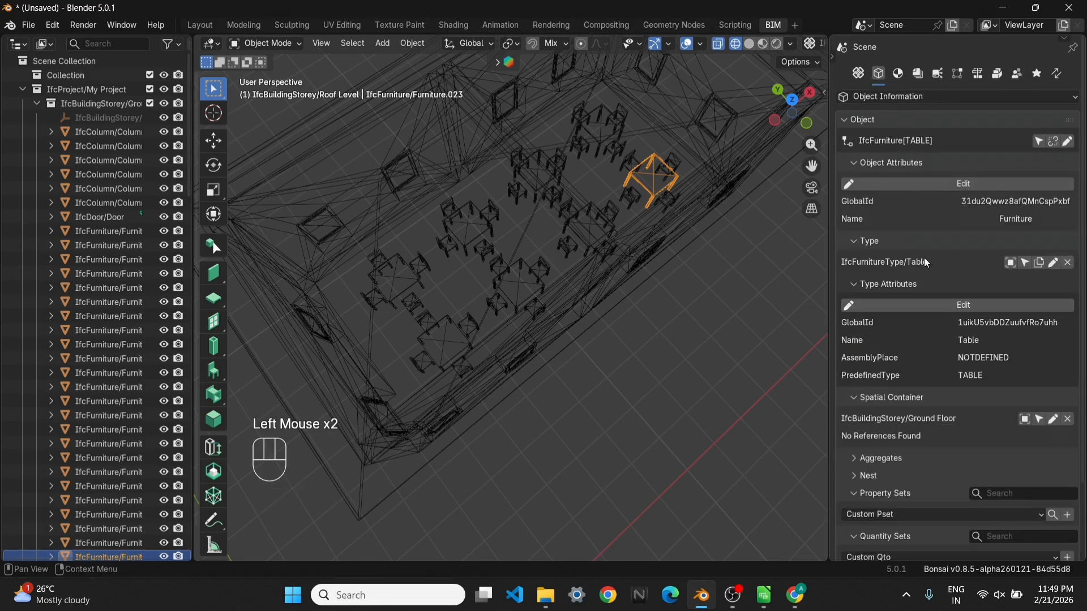
left_click(634, 198)
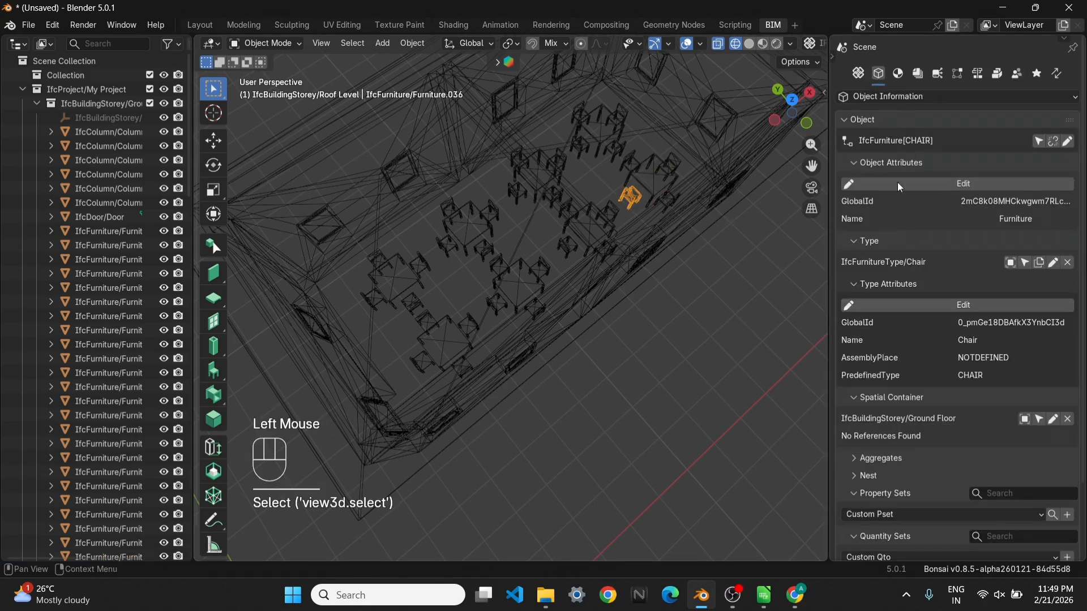
left_click(1018, 75)
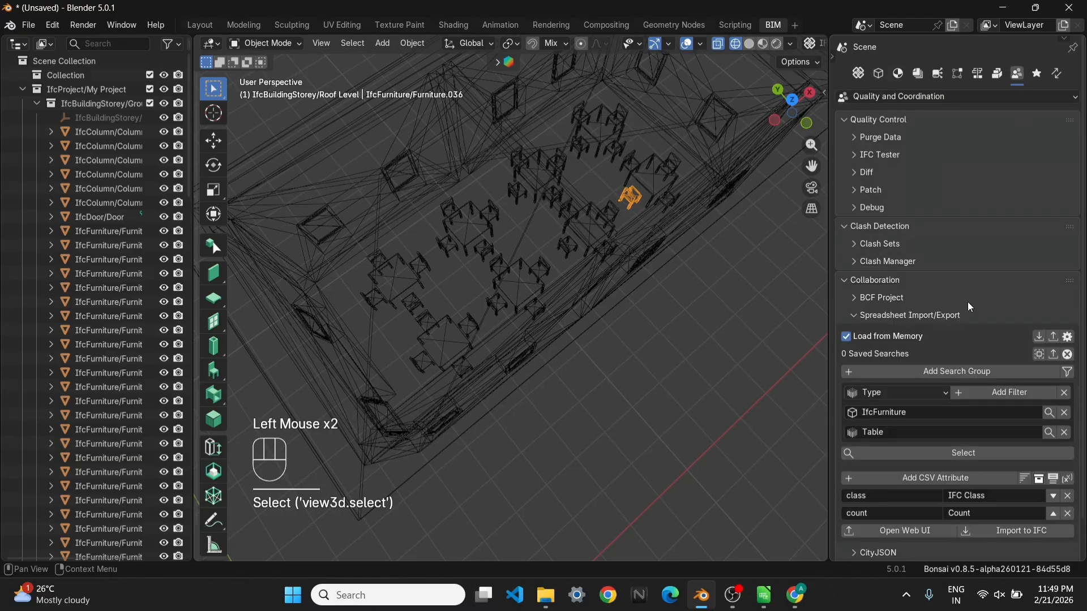
Reselect all tables matching the filters, export their count schedule to the Web UI and view it in the browser
left_click(764, 475)
left_click(913, 456)
left_click(895, 532)
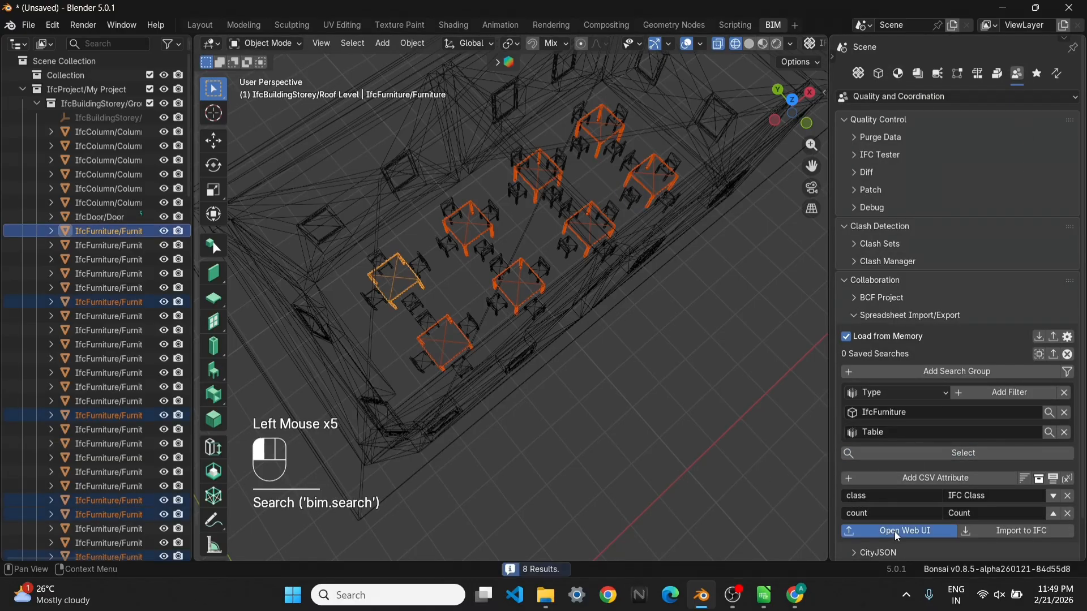
left_click(795, 603)
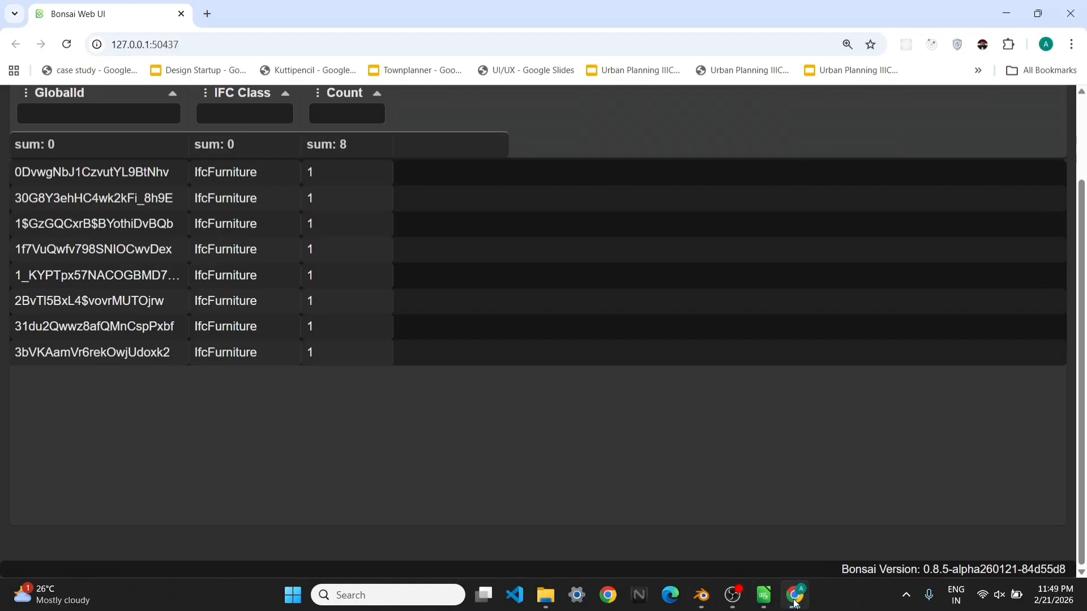
left_click(796, 602)
Switch to LibreOffice Calc and enter 8 as the quantity for Tables in cell D9
left_click(764, 595)
left_click(433, 297)
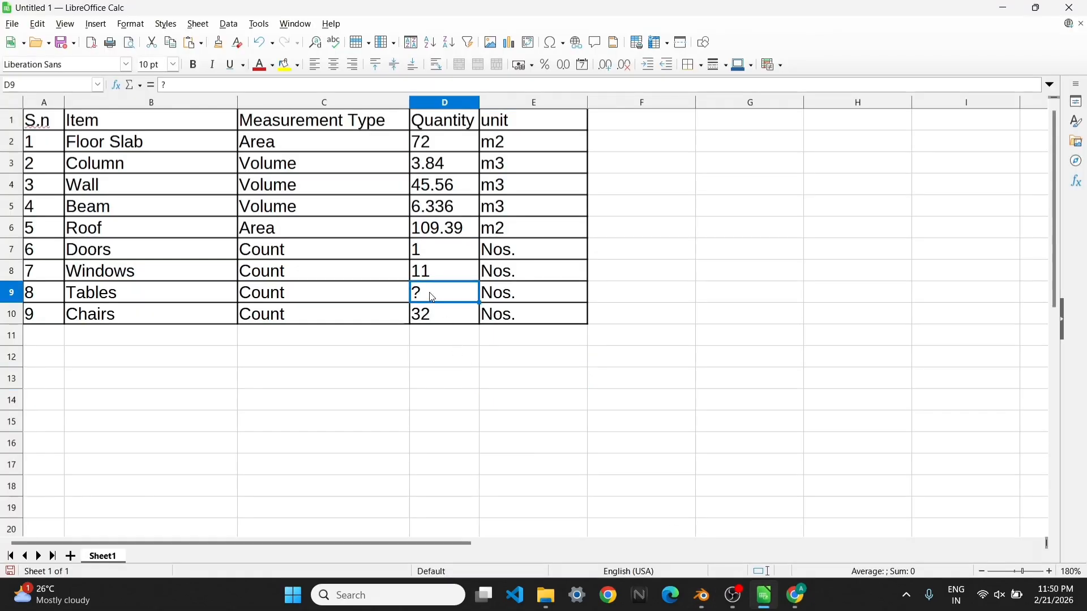
type("8")
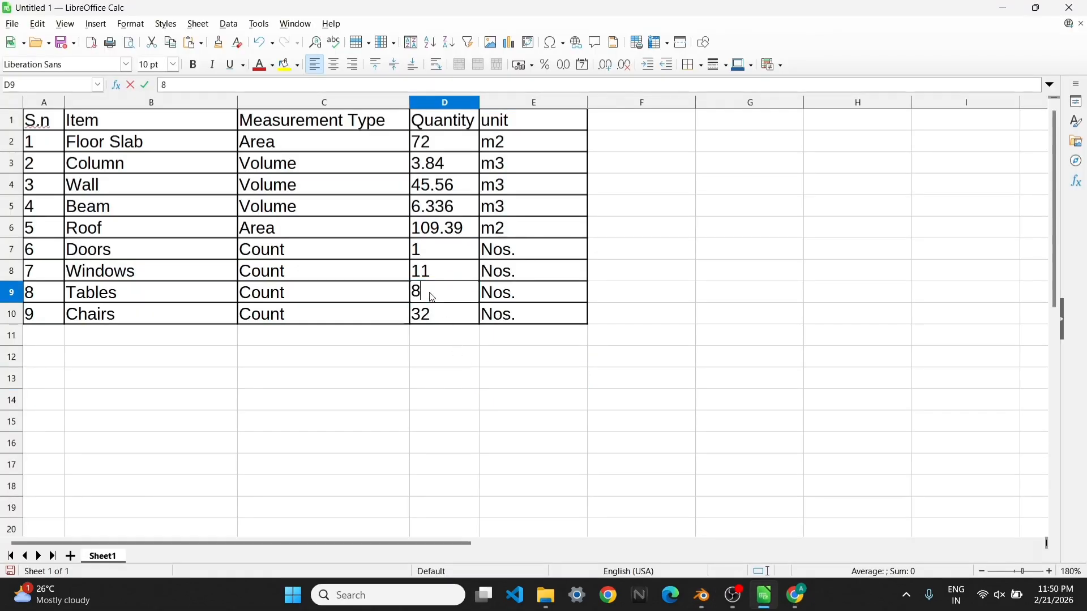
left_click(493, 345)
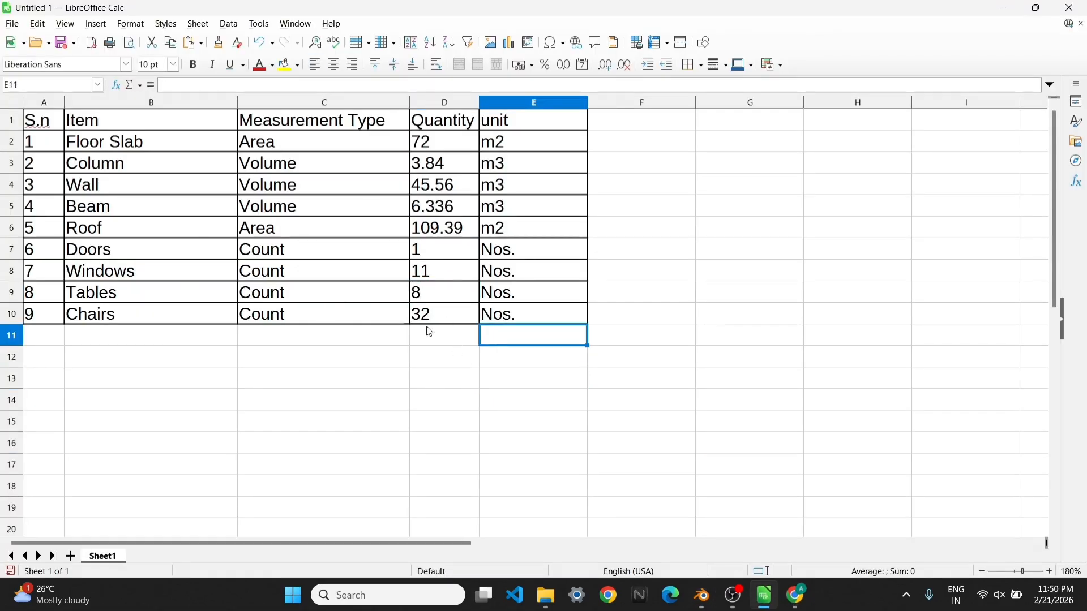
Start saving the spreadsheet and create a folder named schedules inside Documents > PlanIFC
left_click(12, 24)
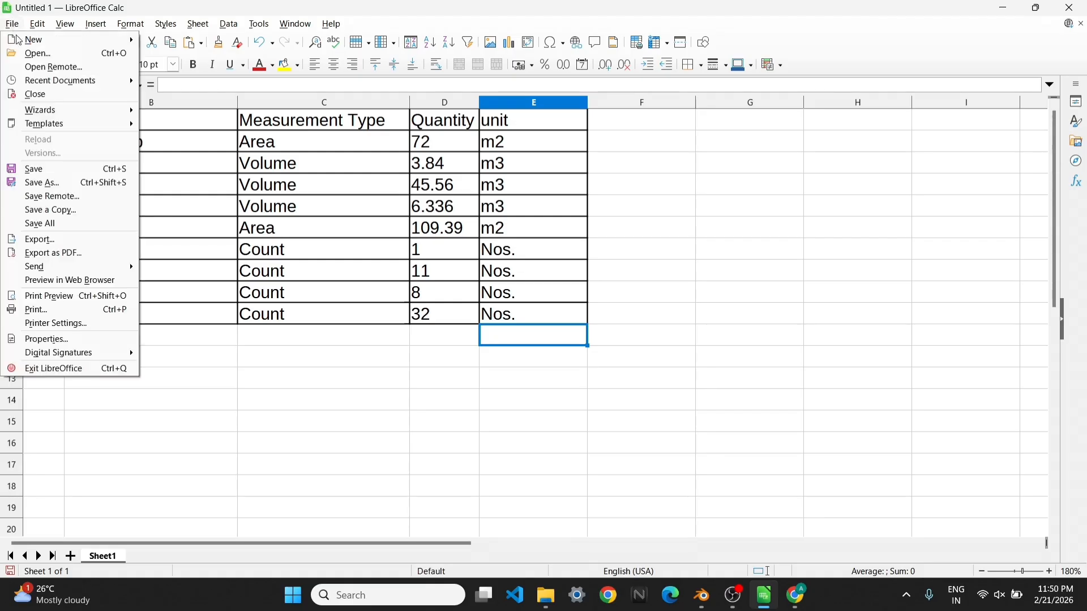
left_click(66, 170)
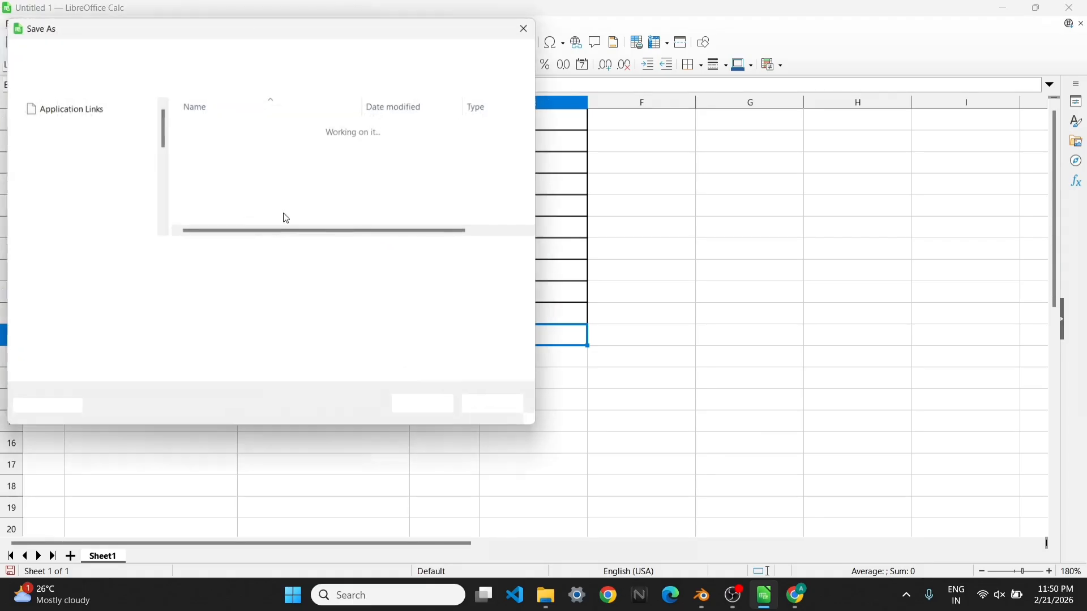
left_click(86, 180)
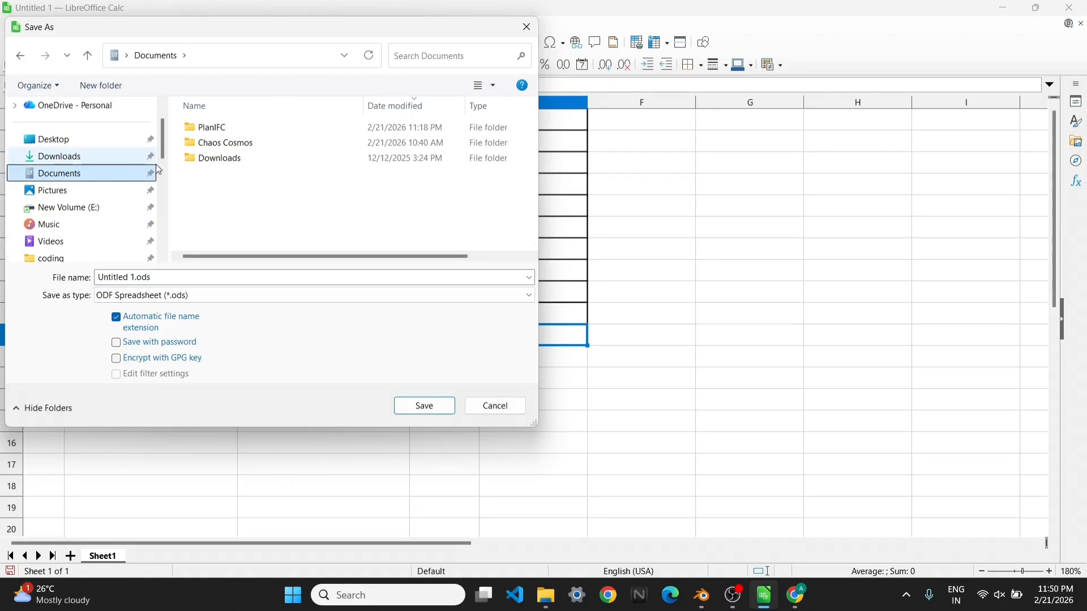
double_click(211, 129)
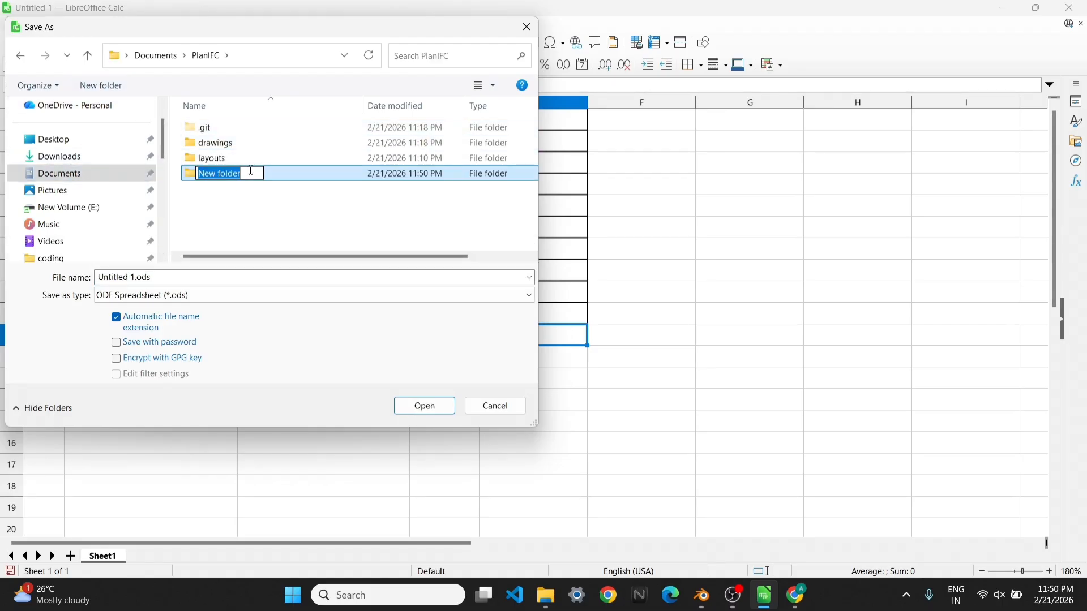
type("schedules")
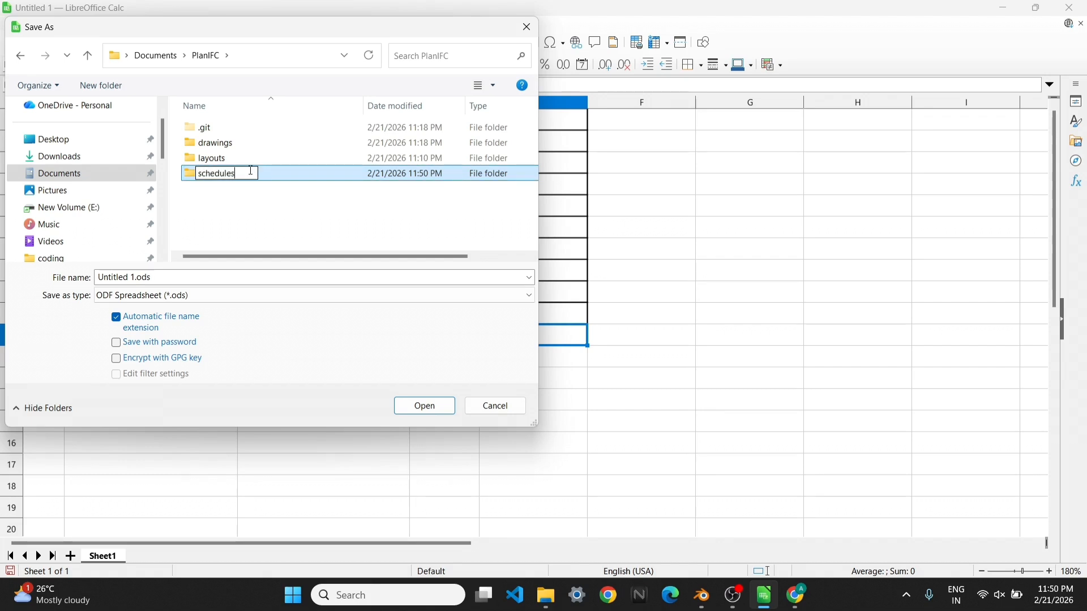
key("Return")
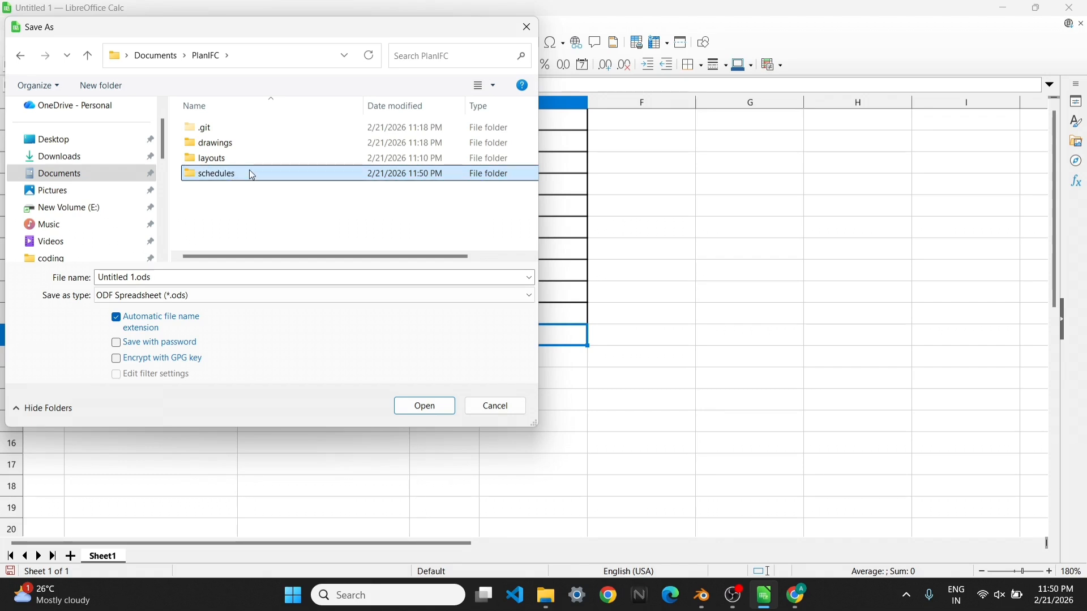
Save the spreadsheet in the schedules folder as Quantity Takeoff in ODF Spreadsheet format
key("Return")
left_click(176, 282)
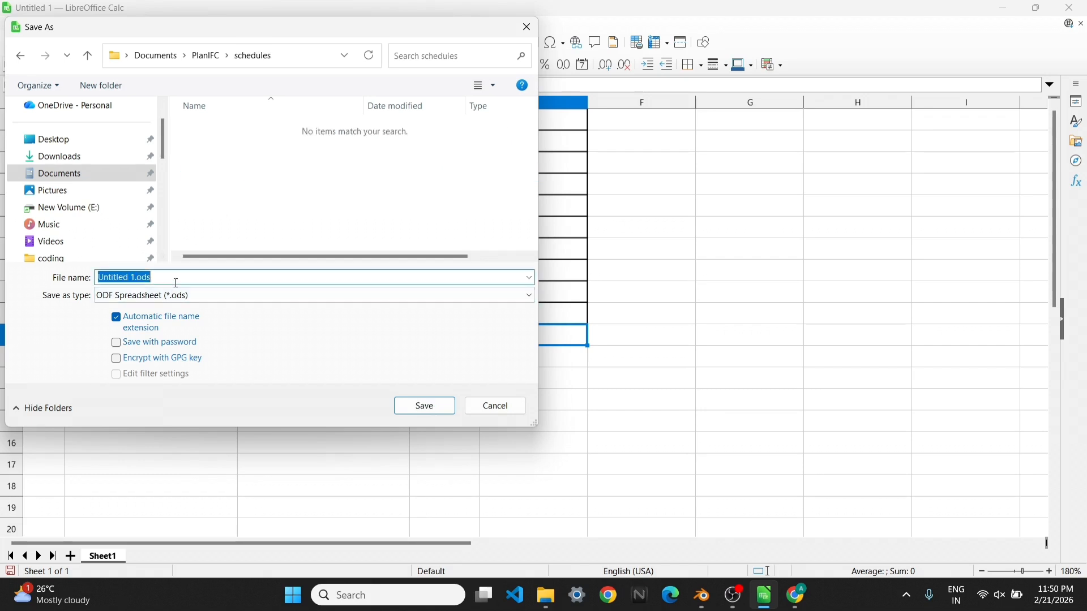
type("Quantity")
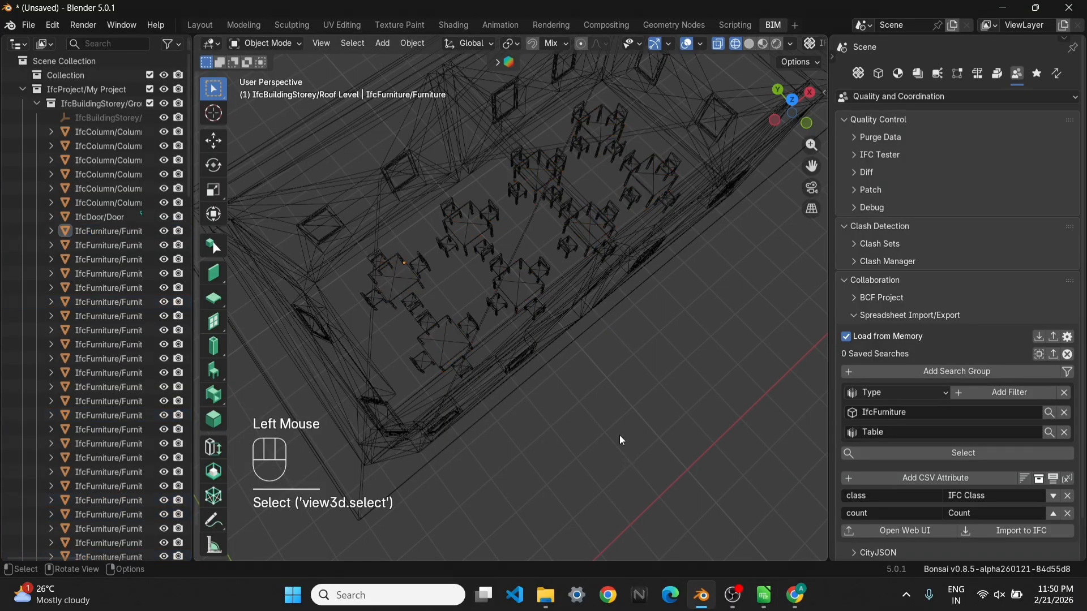
Switch to Blender, load the project's drawings and select GROUND FLOOR PLAN under Plan View
scroll(622, 400, "down", 4)
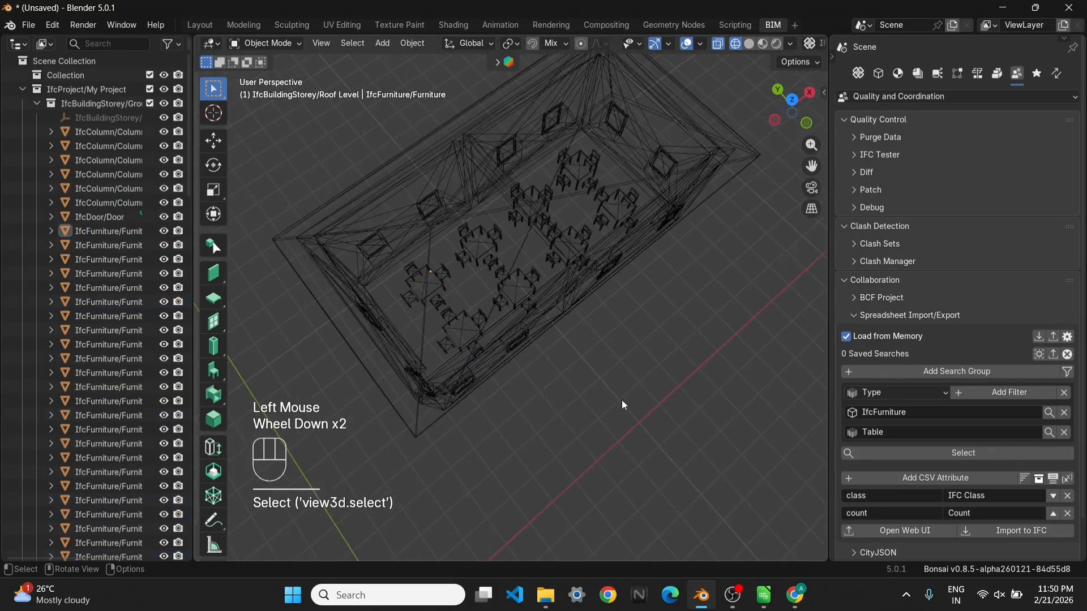
left_click(918, 73)
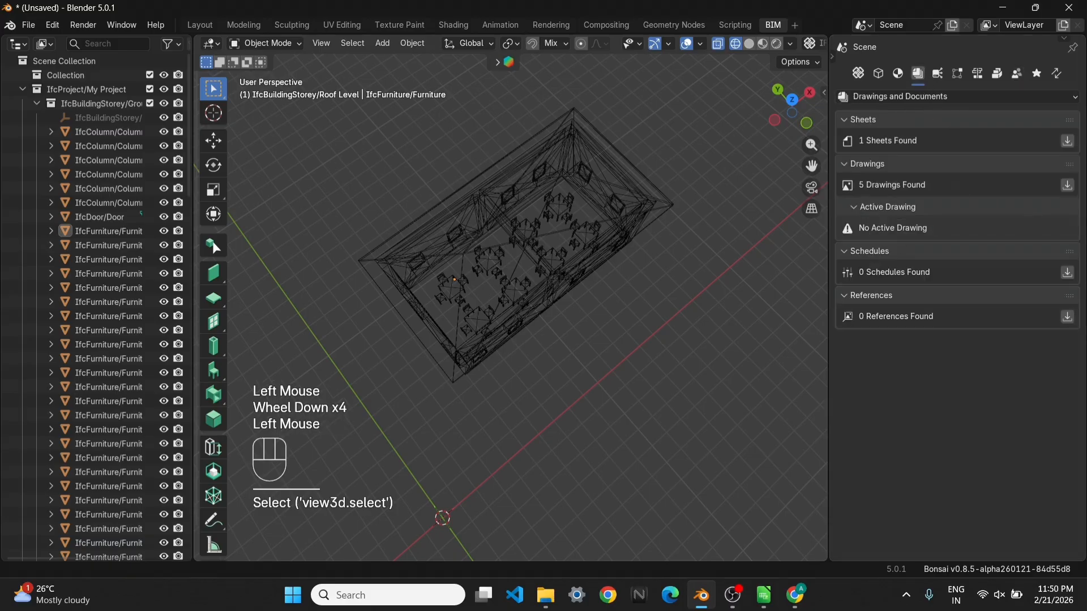
left_click(1070, 186)
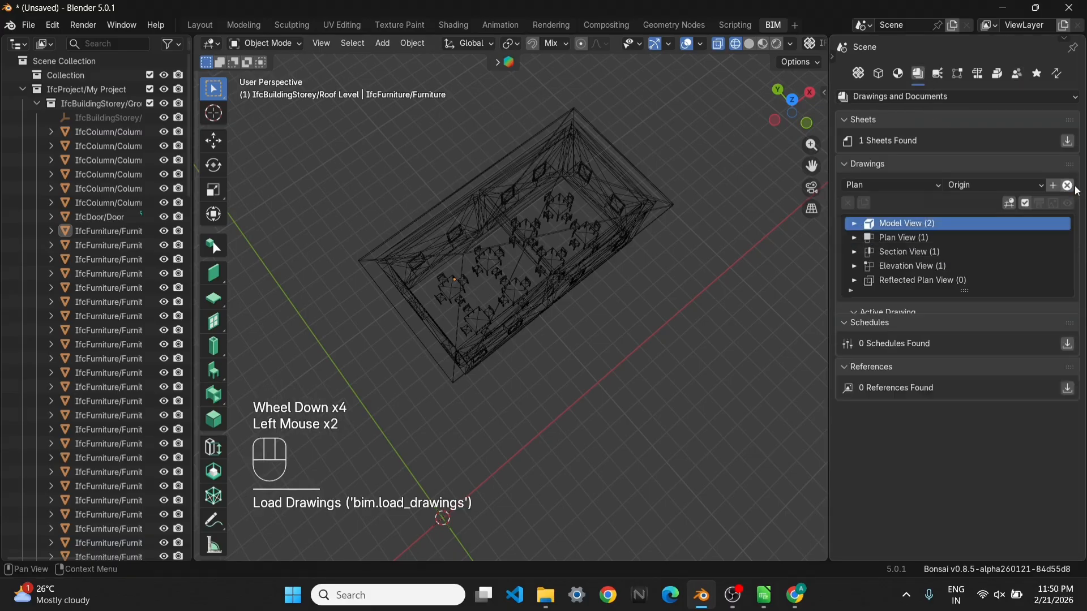
left_click(855, 238)
left_click(926, 250)
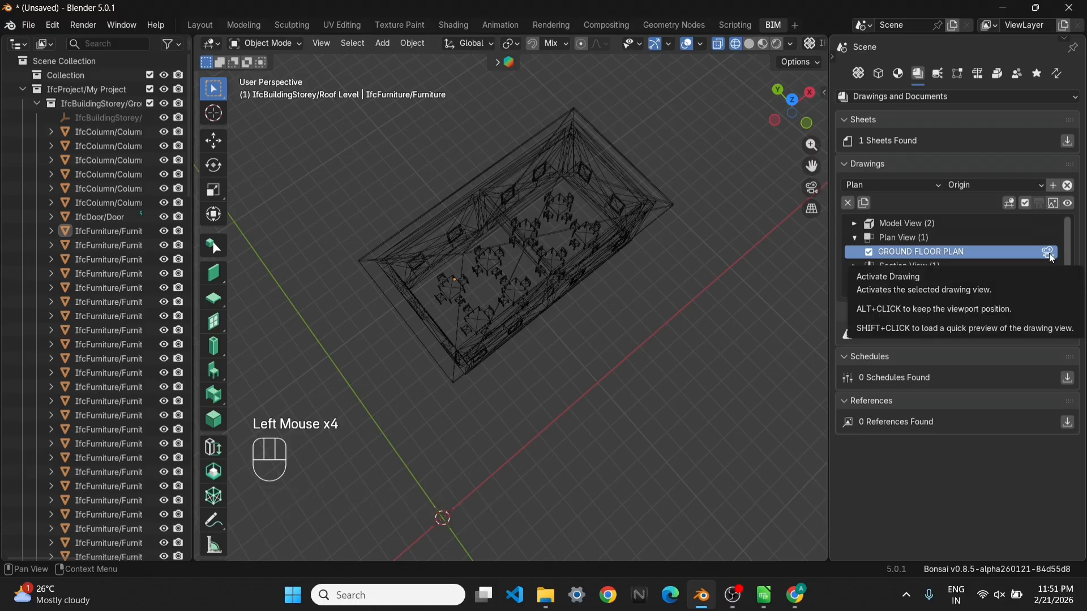
Activate the ORTHOGRAPHIC drawing under Model View and display the model in solid shading
left_click(855, 224)
left_click(1026, 237)
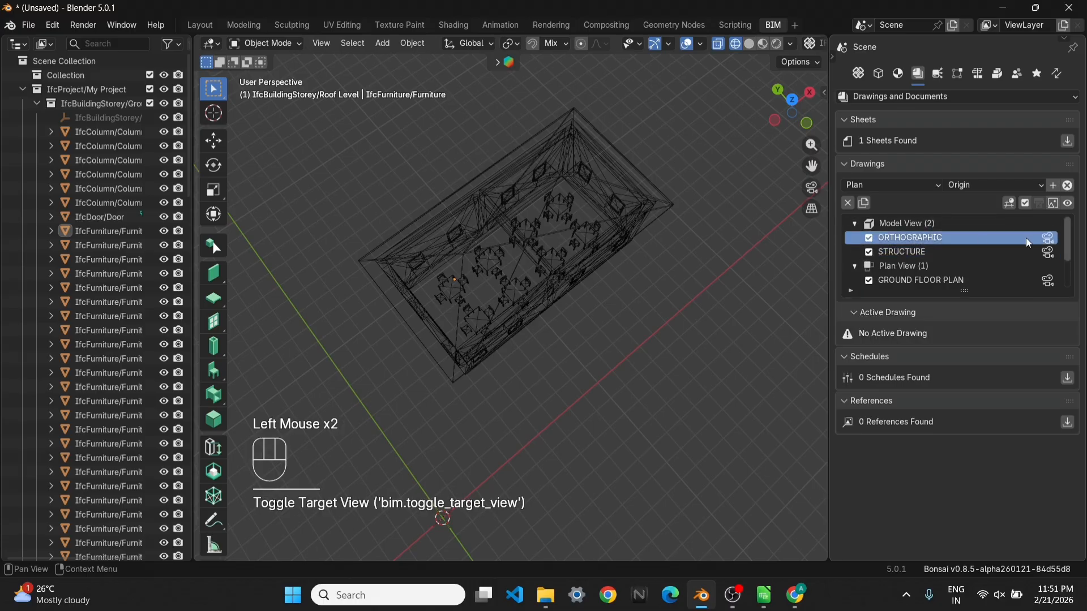
left_click(1048, 238)
scroll(542, 334, "up", 1)
key("z")
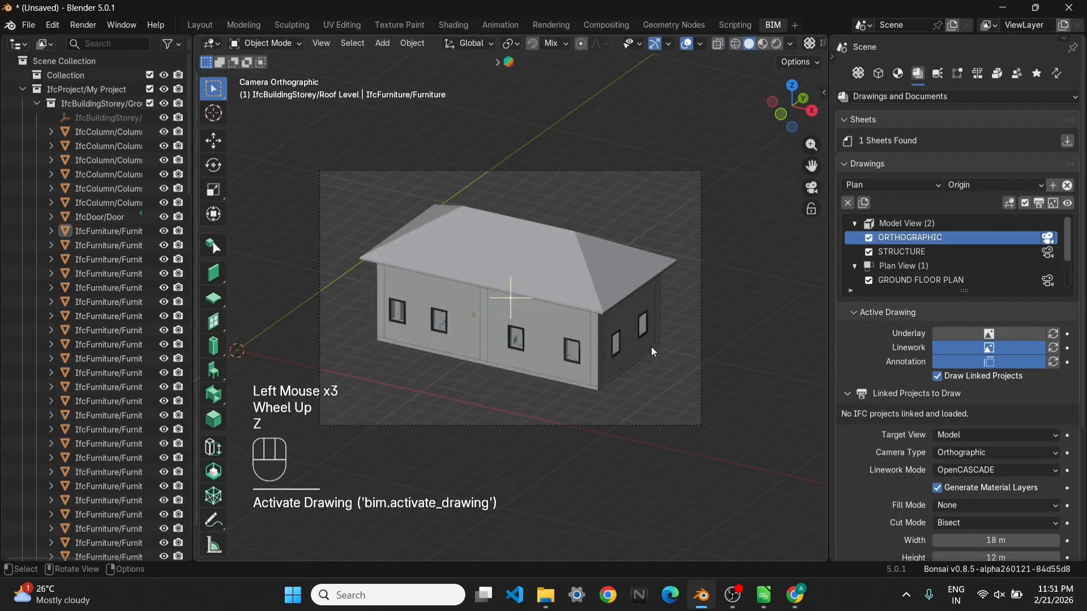
Create the ORTHOGRAPHIC drawing, view its SVG in the browser and close it
left_click(1047, 205)
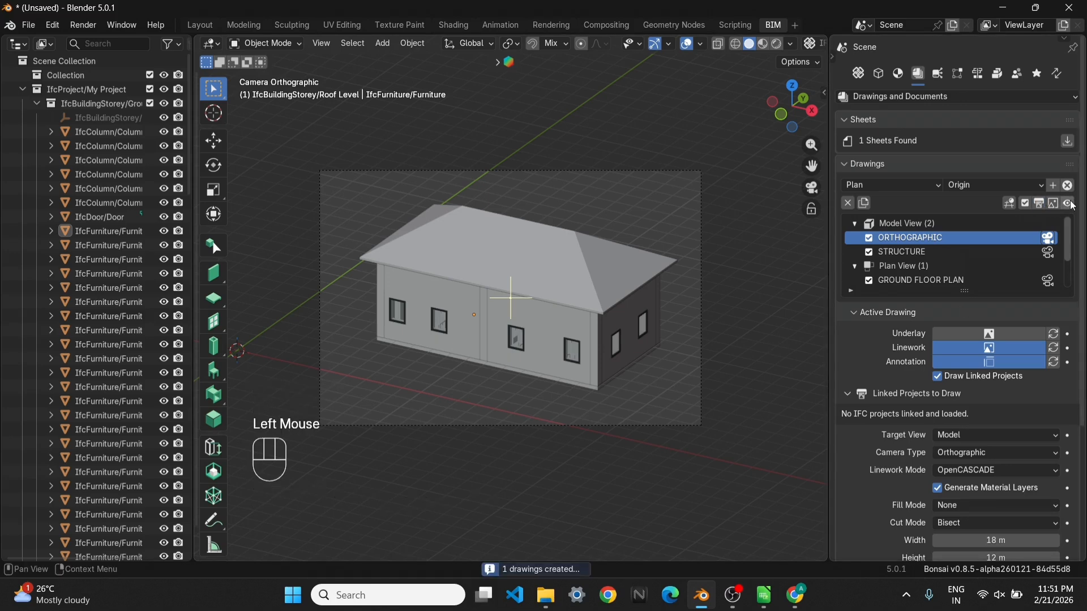
left_click(1070, 204)
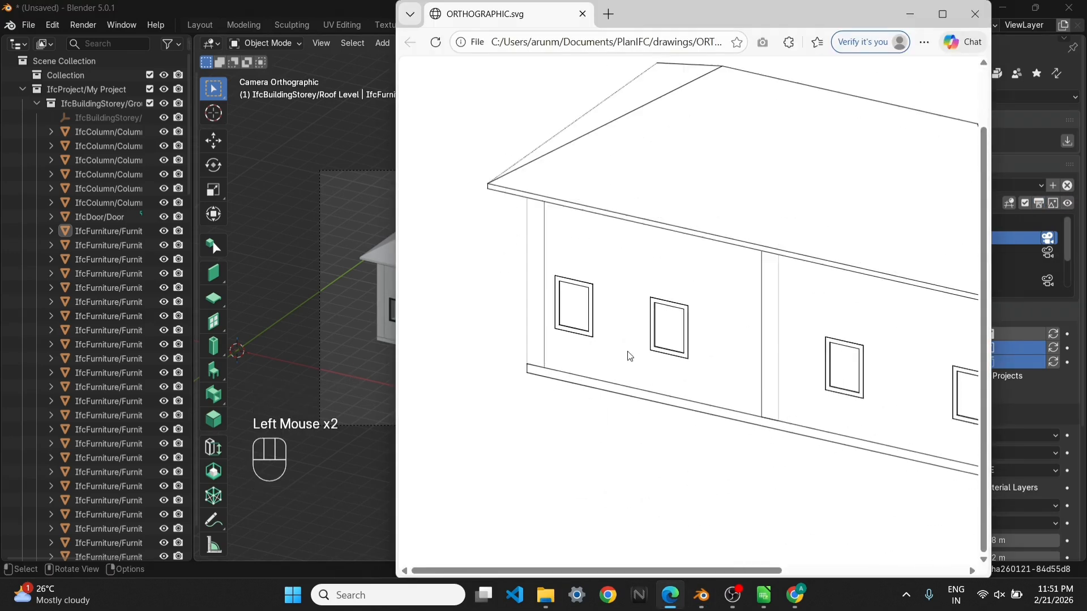
scroll(627, 351, "down", 4, "ctrl")
left_click(974, 13)
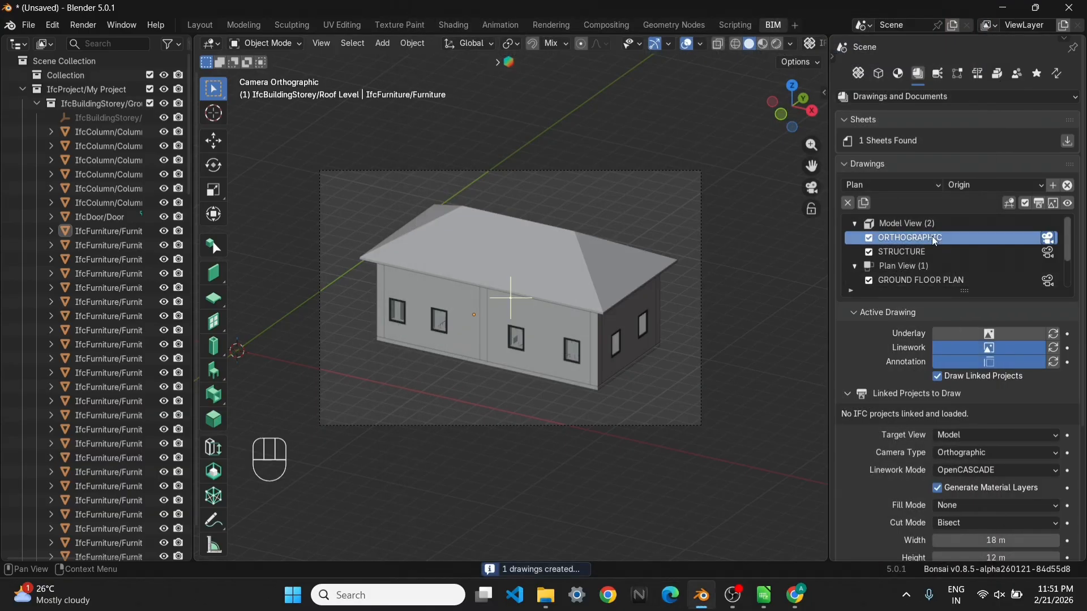
Load the project's sheets and add a new sheet with the A3 titleblock
left_click(1067, 141)
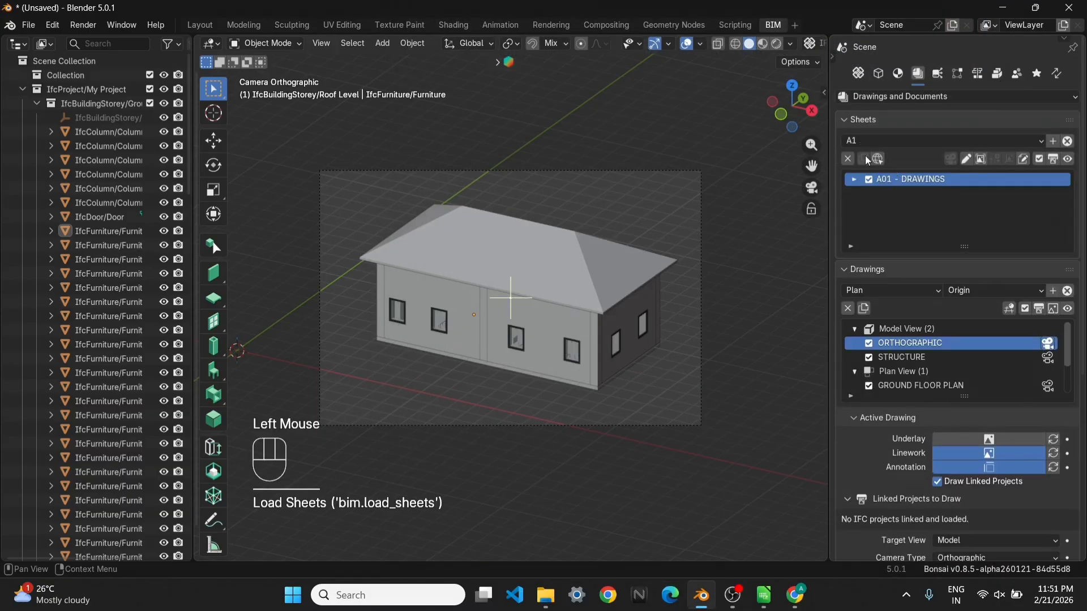
left_click(888, 141)
left_click(864, 207)
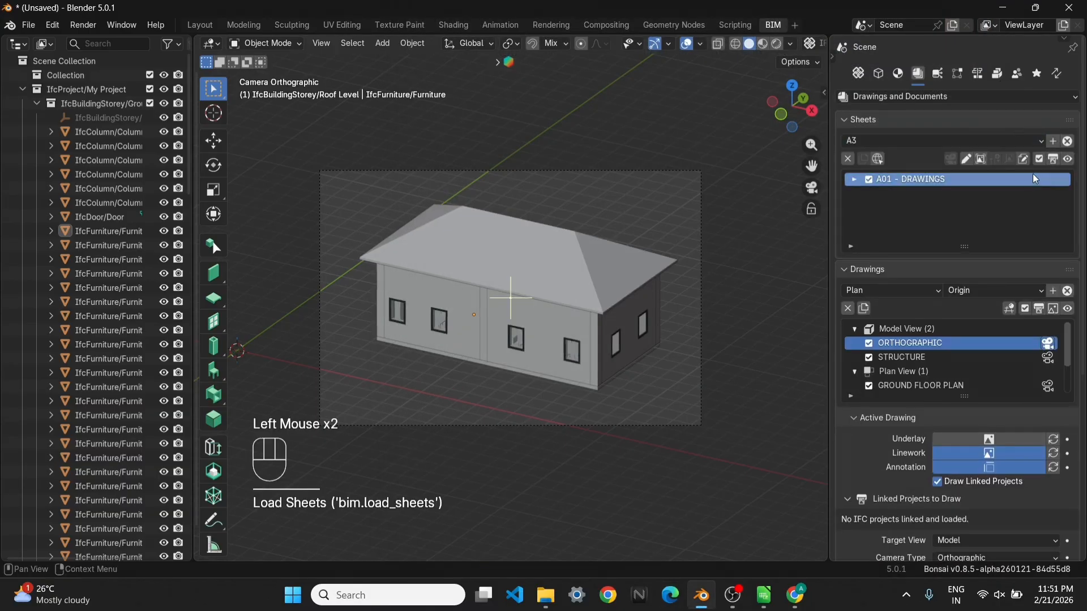
left_click(1053, 141)
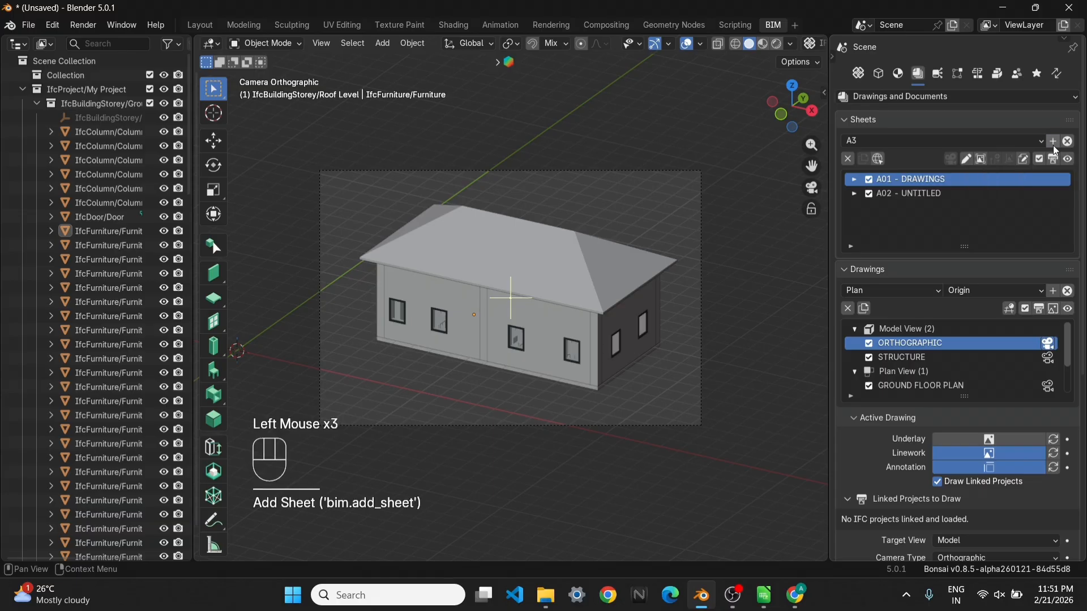
Rename sheet A02 to QUANTITY TAKEOFF
left_click(917, 195)
left_click(968, 162)
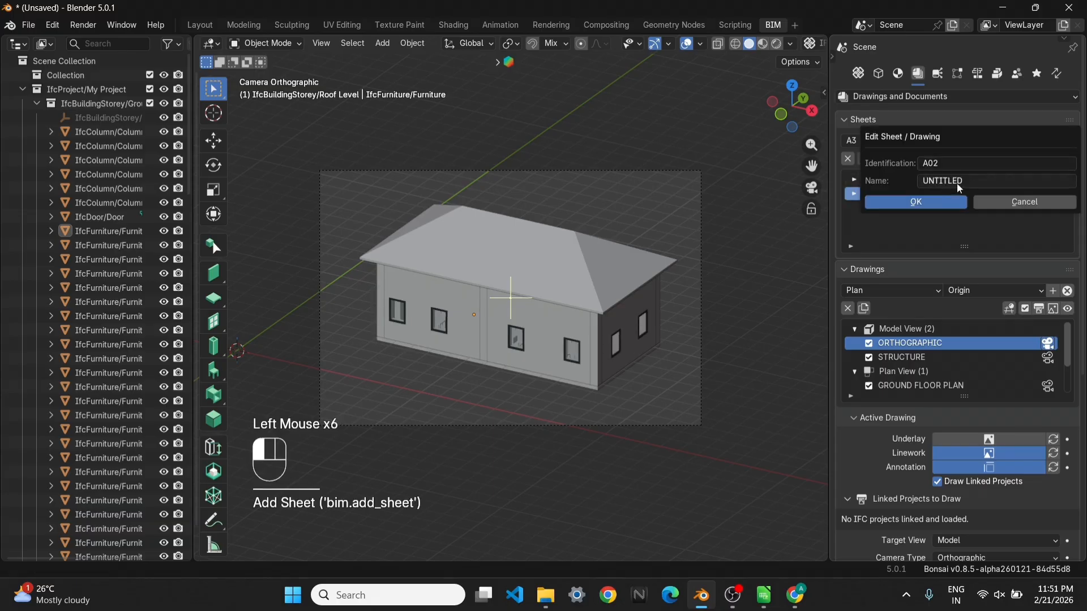
left_click(959, 182)
type("QU")
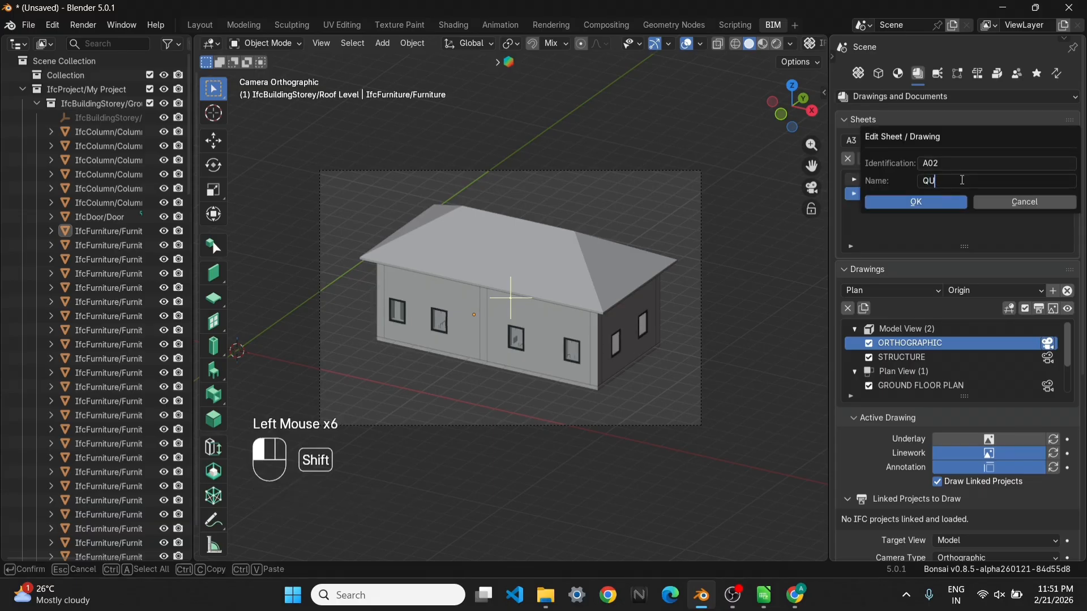
type("NATIT")
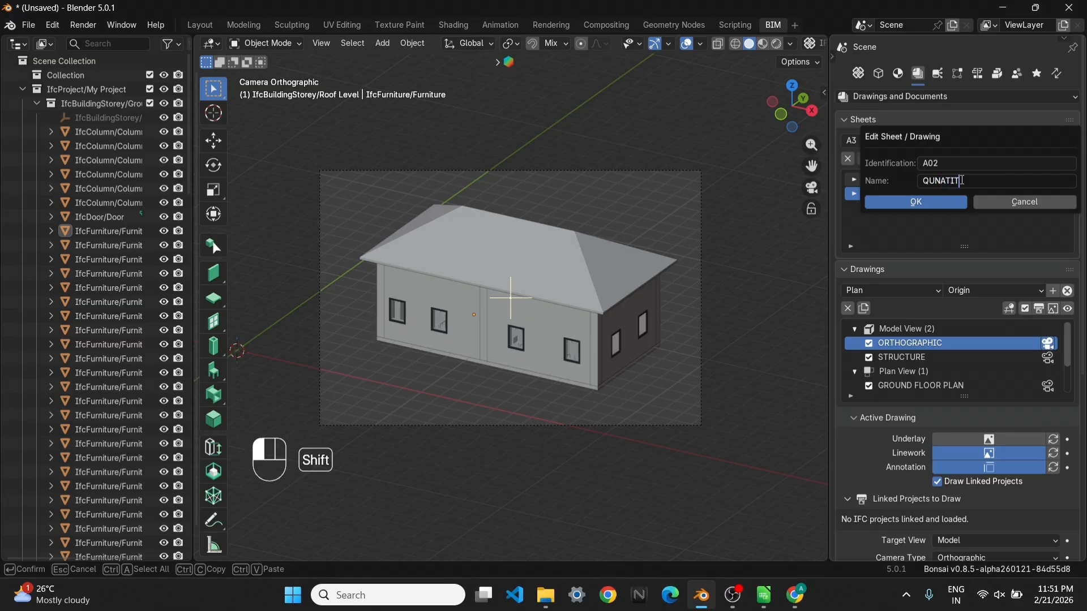
type("Y")
key("BackSpace")
key("BackSpace")
key("BackSpace")
key("BackSpace")
key("BackSpace")
type("ANTITY TAKEOFF")
left_click(935, 201)
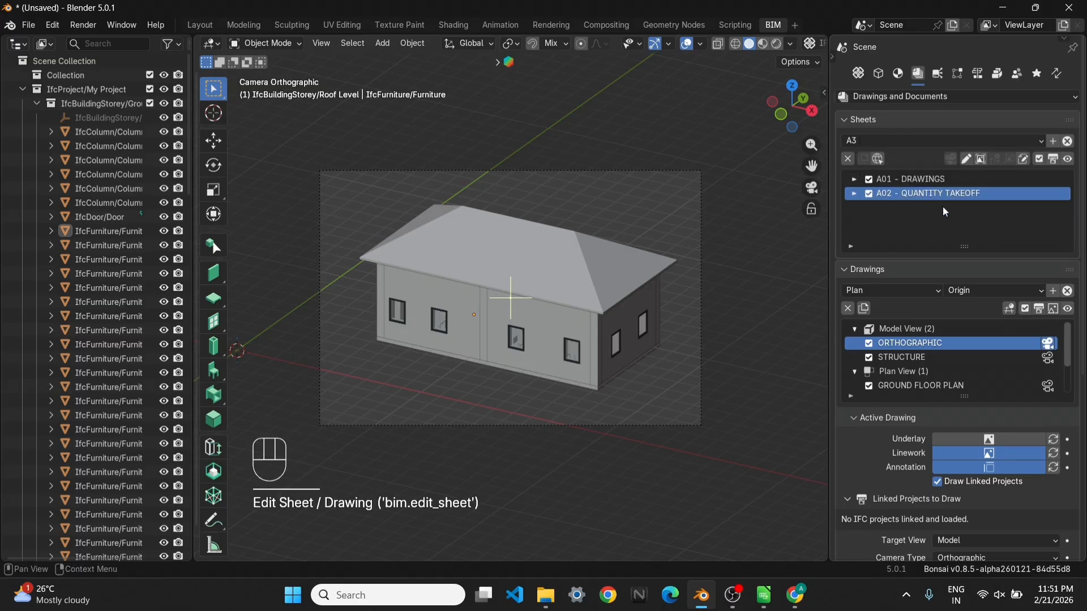
Add the ORTHOGRAPHIC drawing to sheet A02 - QUANTITY TAKEOFF and create the sheet
scroll(939, 437, "down", 2)
scroll(889, 404, "down", 3)
scroll(917, 356, "up", 6)
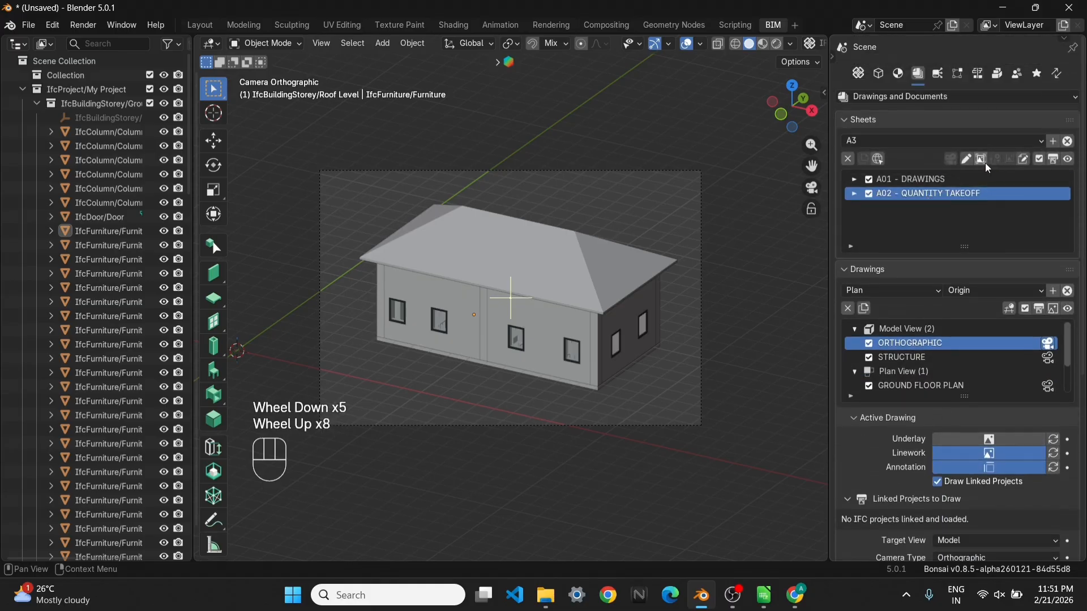
left_click(982, 161)
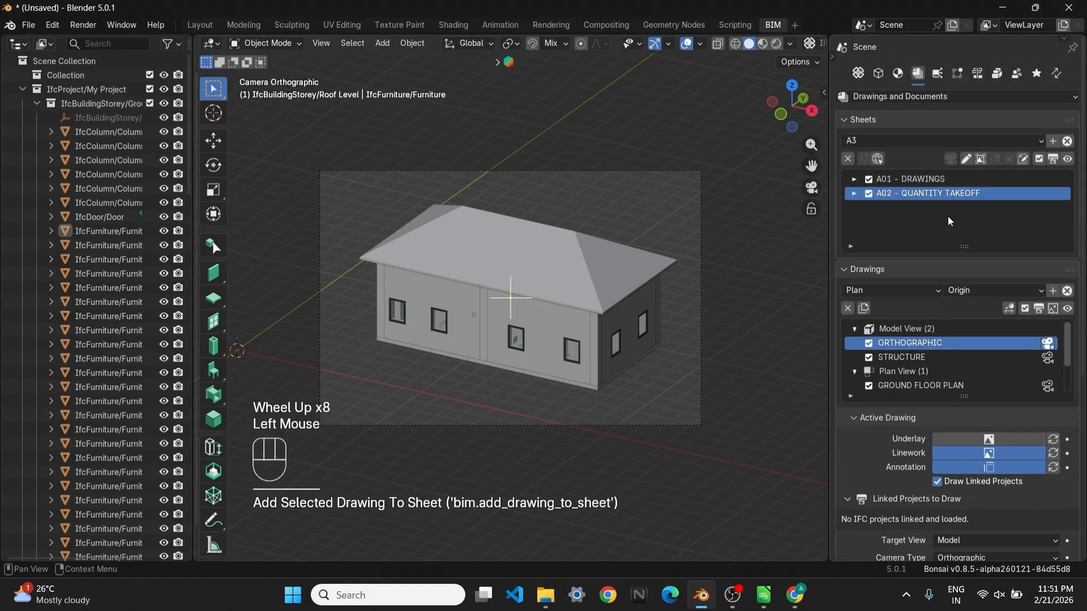
left_click(1054, 161)
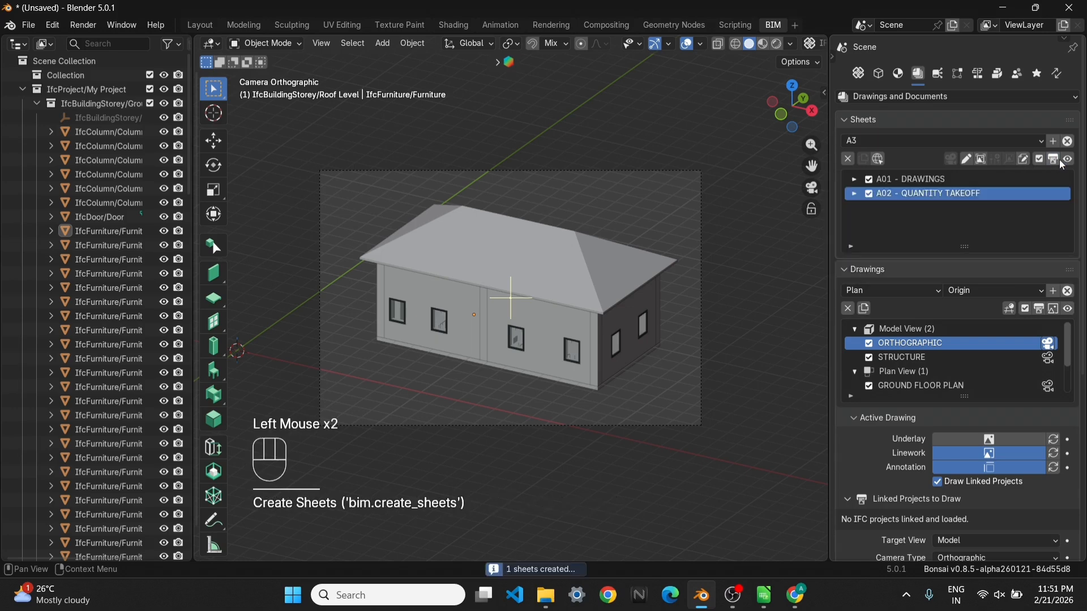
Open the A02 - QUANTITY TAKEOFF sheet in the browser, examine its drawing and titleblock layout, and close it
left_click(1070, 160)
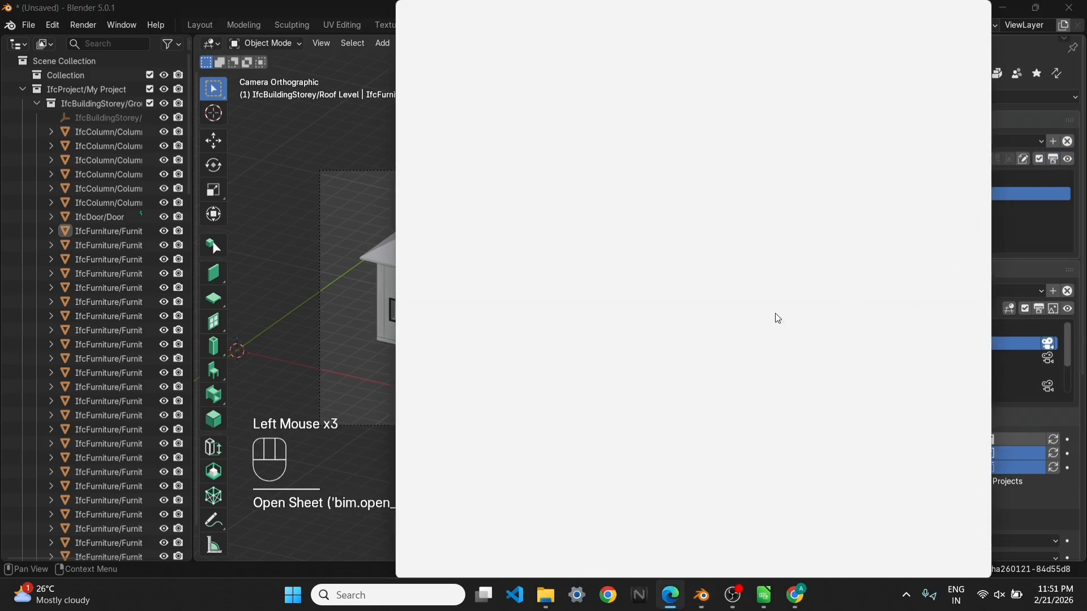
scroll(624, 321, "down", 3)
scroll(727, 355, "down", 6, "ctrl")
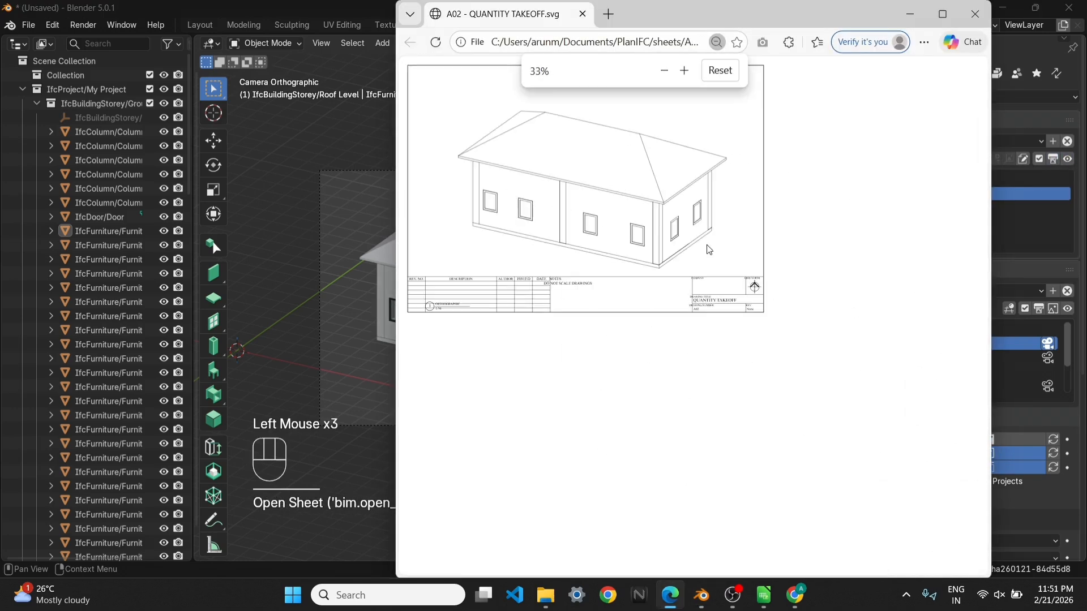
scroll(709, 249, "up", 1, "ctrl")
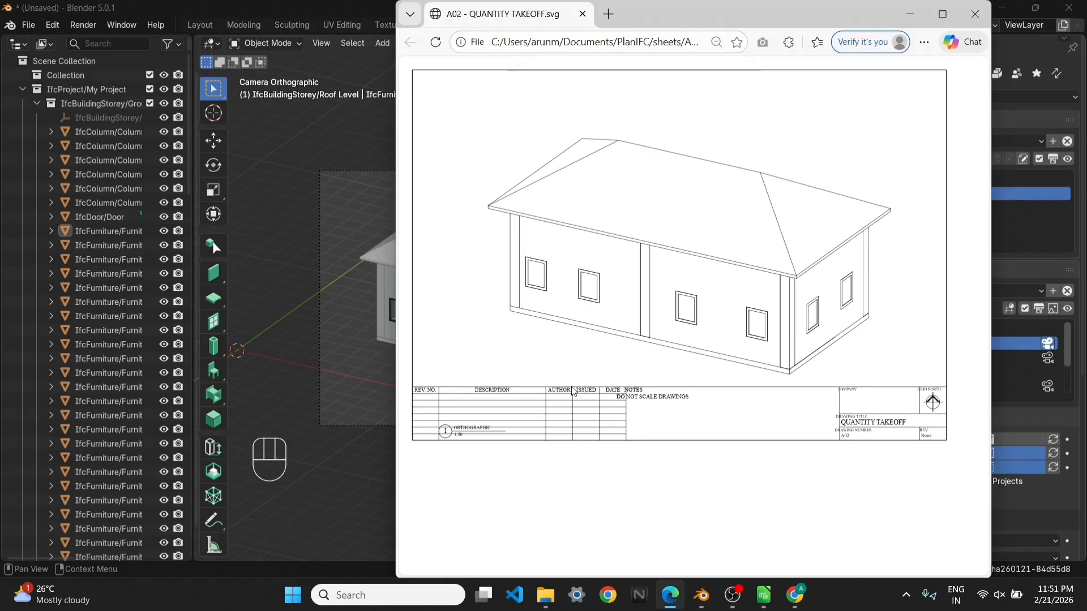
left_click(975, 14)
Load the project's schedules and add Quantity Takeoff.ods from the schedules folder, using a relative path
scroll(949, 406, "down", 8)
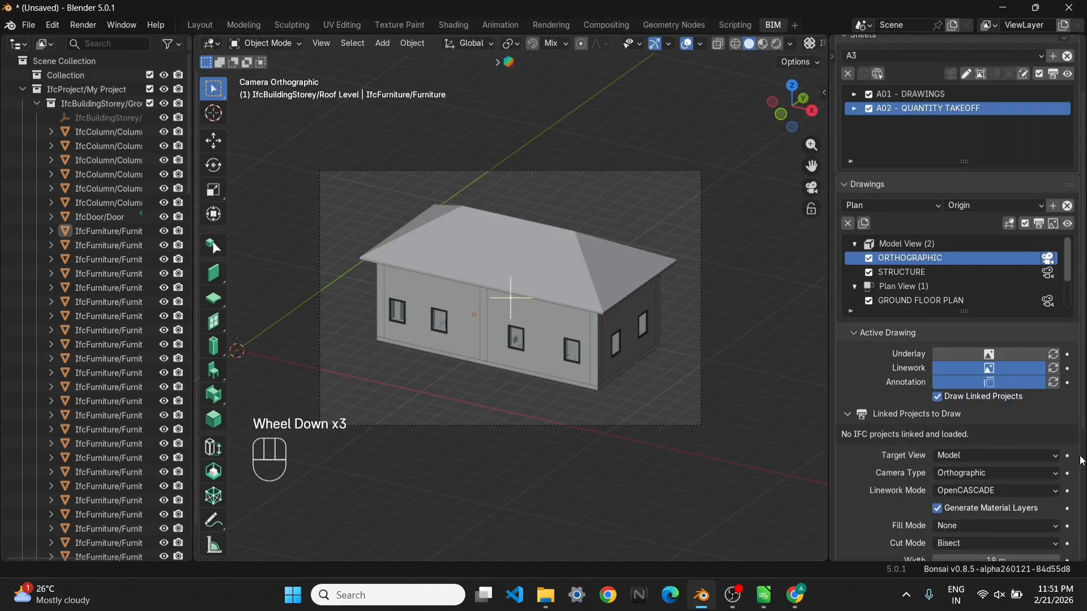
scroll(1047, 473, "down", 2)
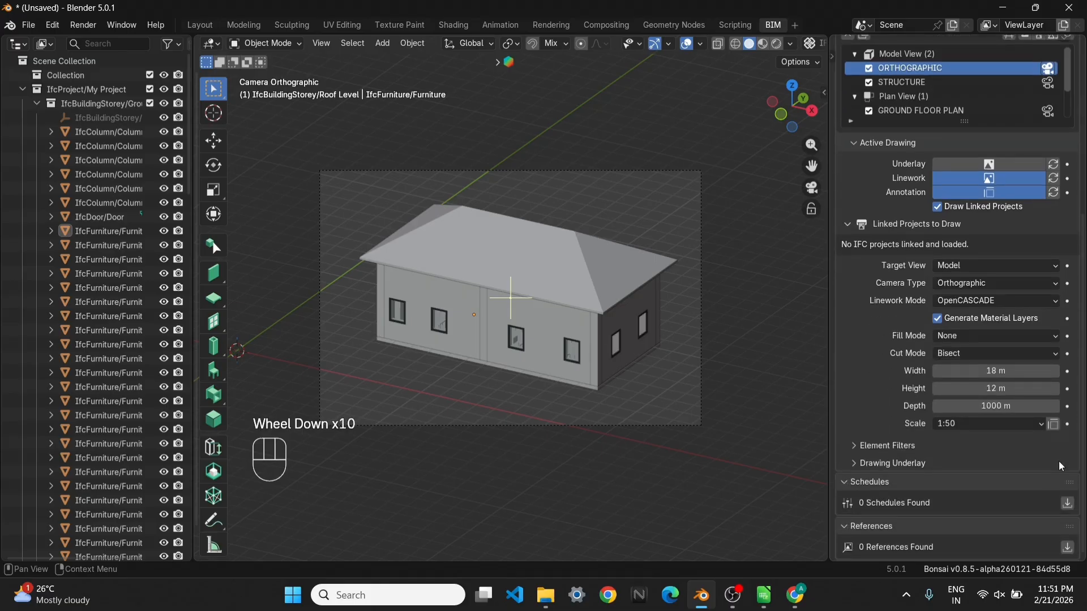
left_click(1067, 504)
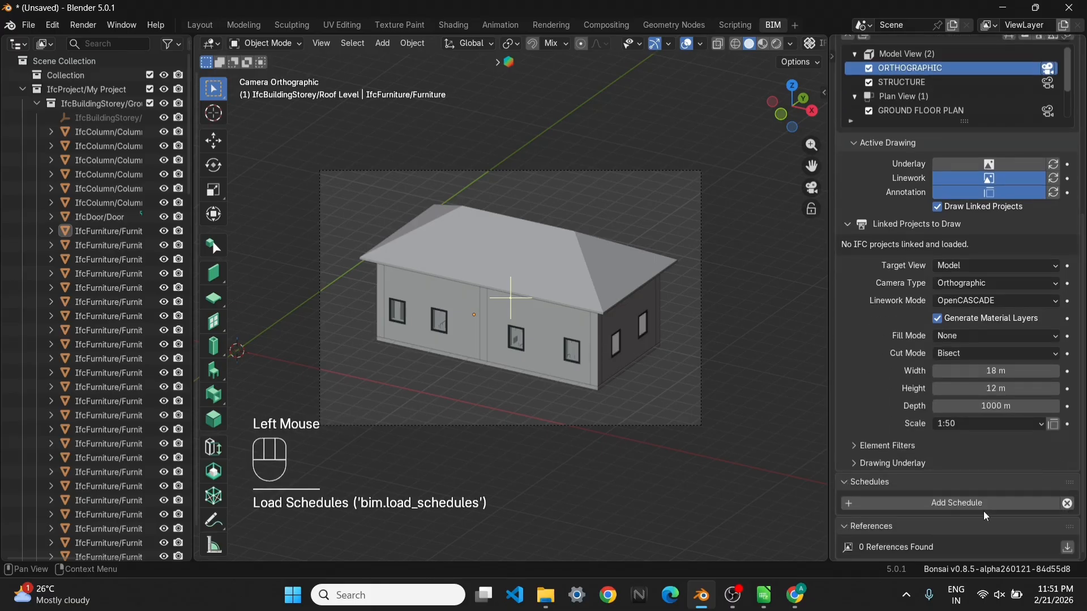
left_click(996, 503)
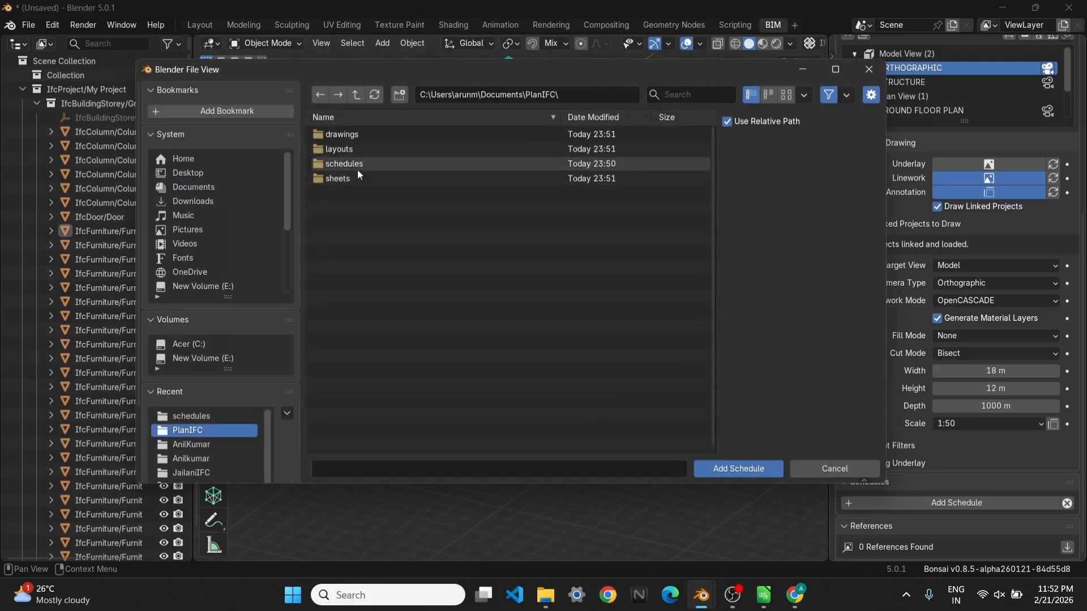
double_click(357, 168)
left_click(373, 134)
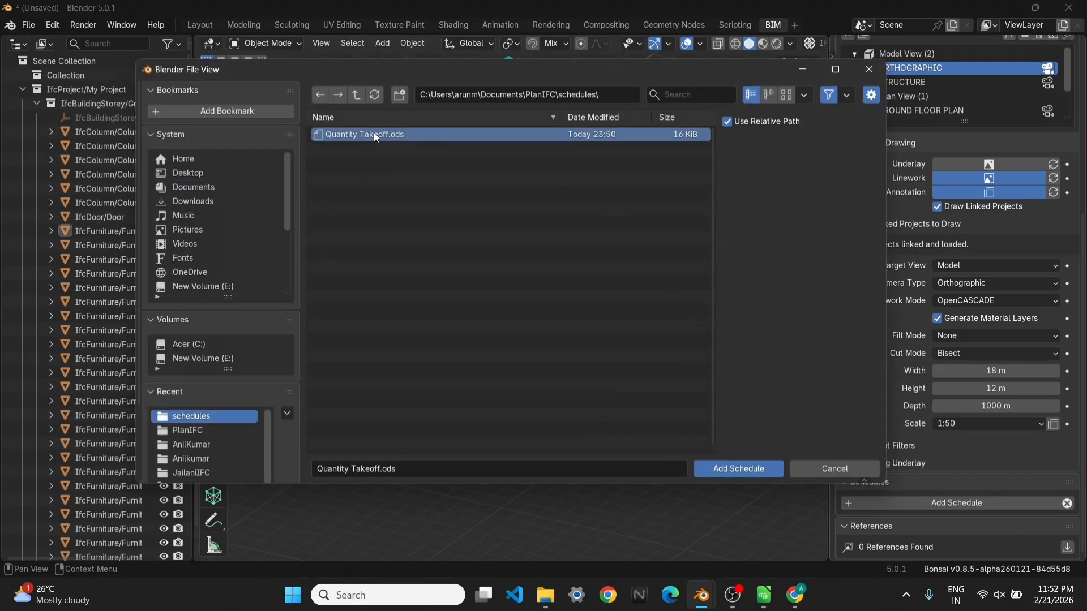
left_click(753, 469)
Open the Quantity Takeoff schedule's spreadsheet to examine its table, and return to the model
scroll(899, 518, "down", 2)
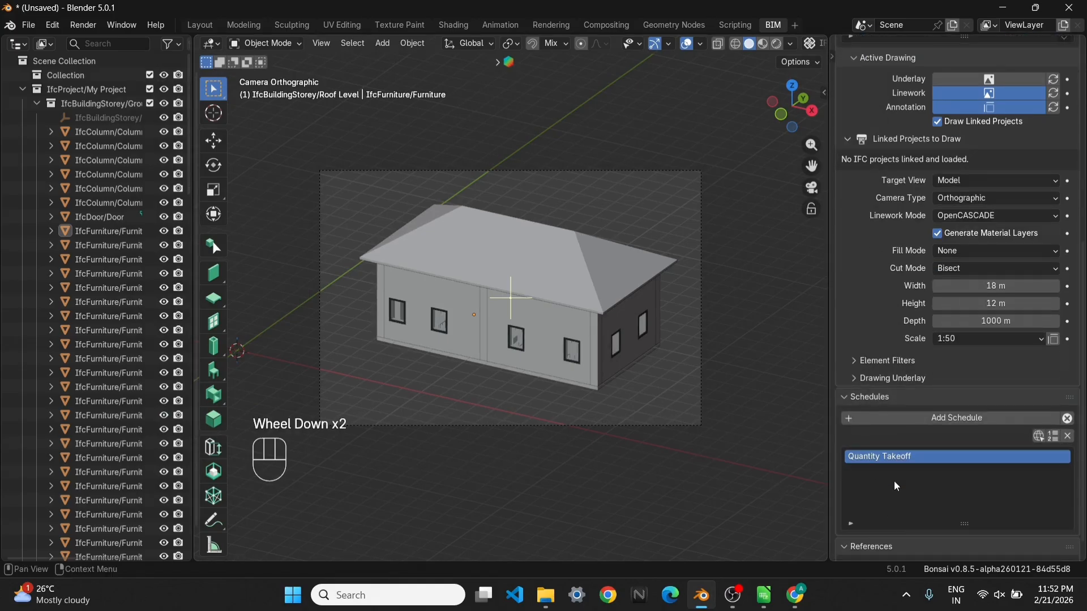
left_click(1038, 437)
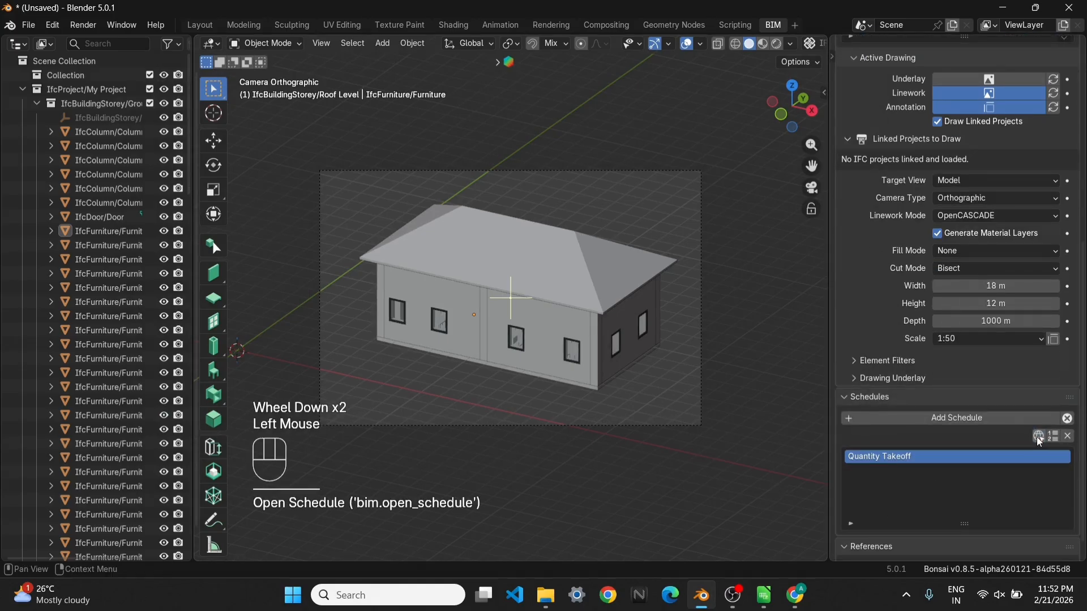
left_click(997, 9)
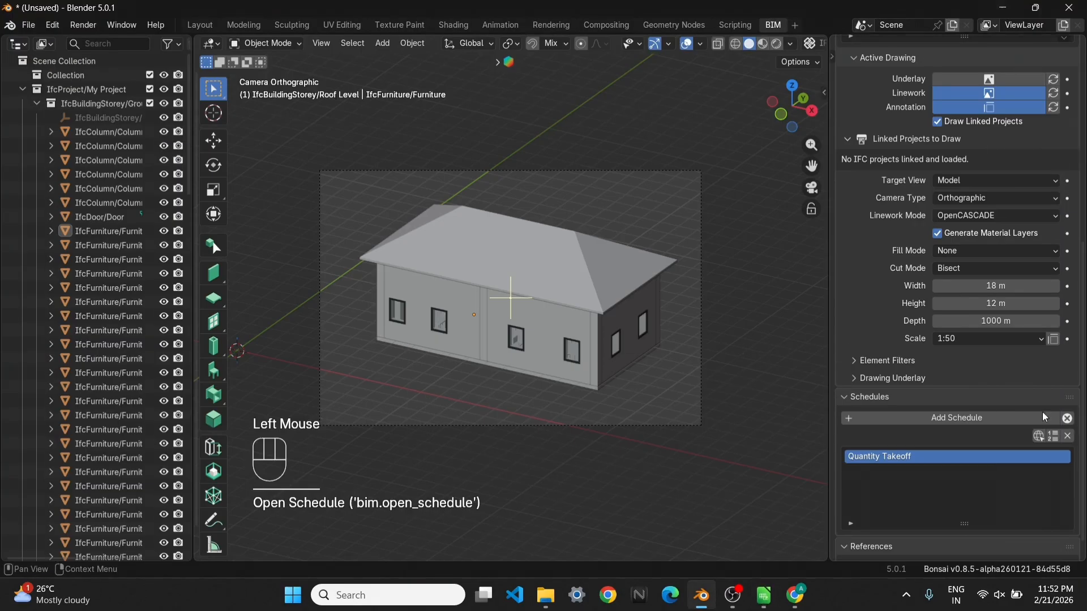
Try to build the Quantity Takeoff schedule, read the full traceback in the info log, and close it
left_click(1055, 440)
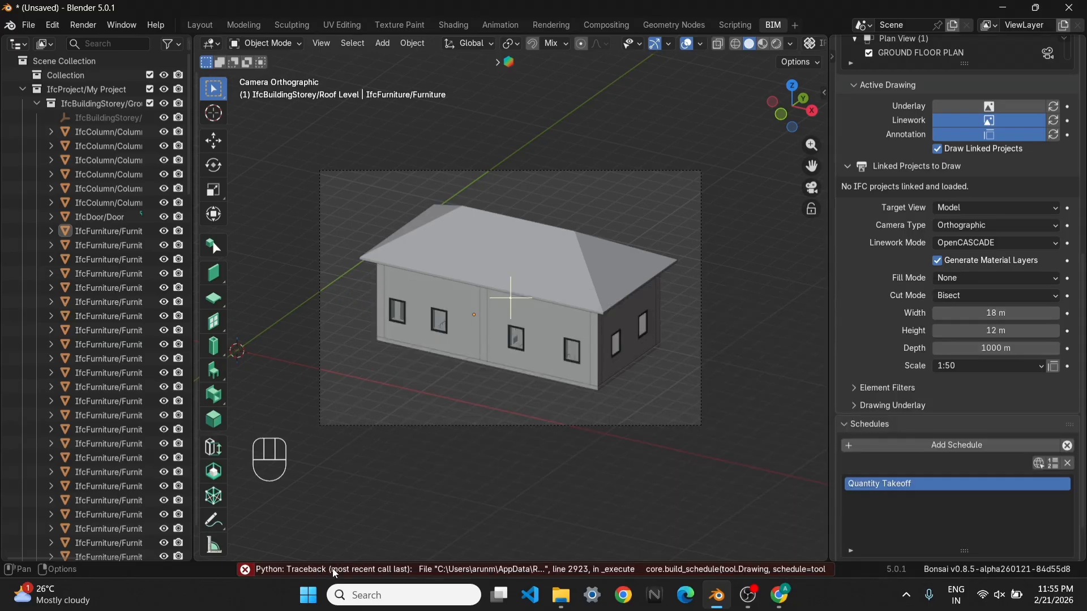
left_click(334, 568)
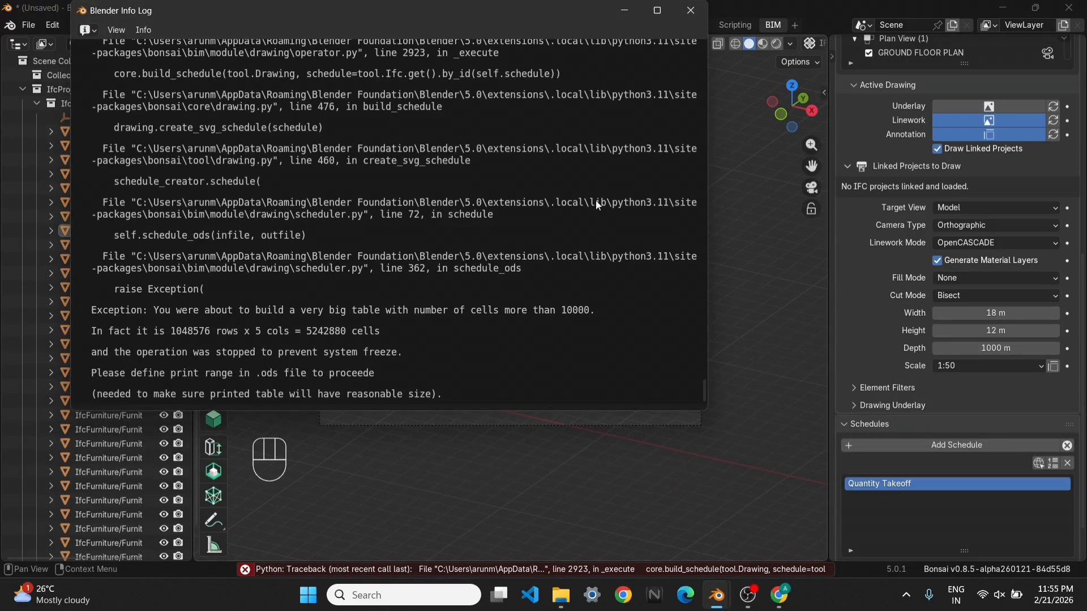
left_click(691, 10)
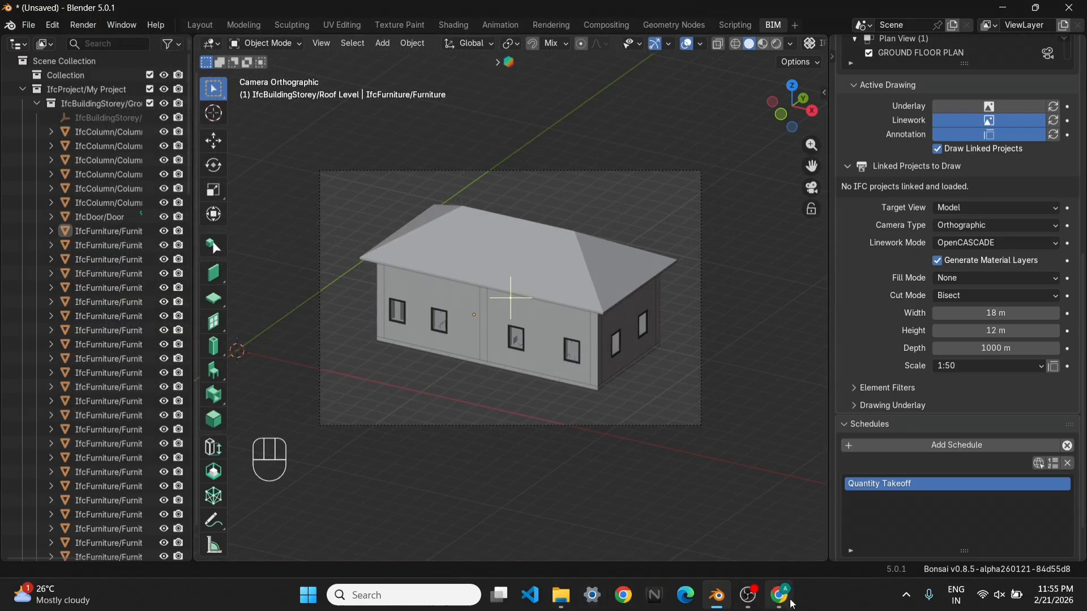
Define cells A1:E10 as the print range in the Quantity Takeoff spreadsheet, save the file and close it
left_click(1039, 463)
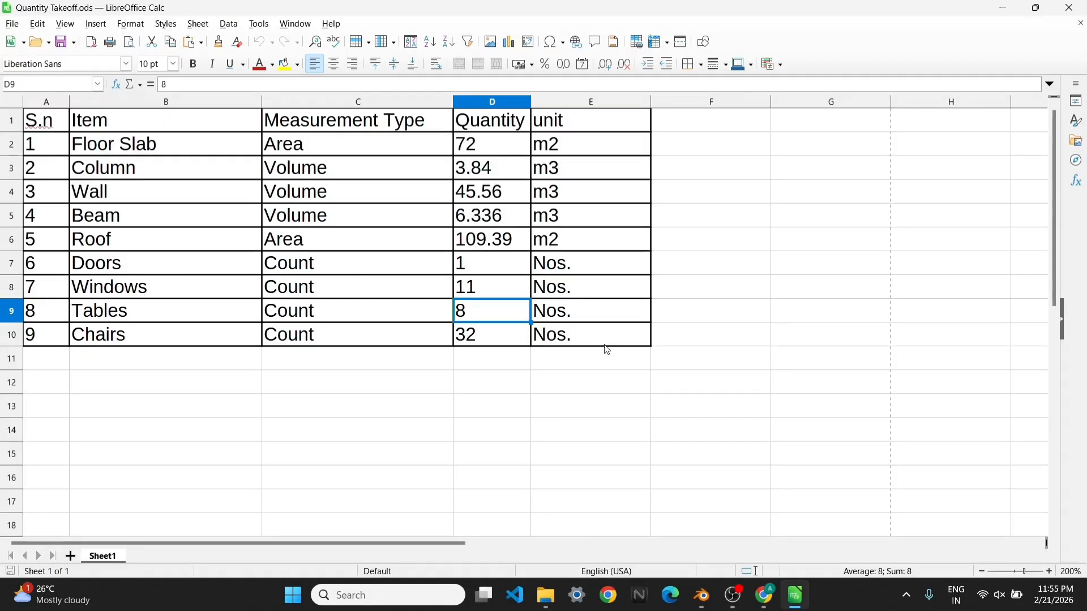
left_click_drag(605, 343, 41, 131)
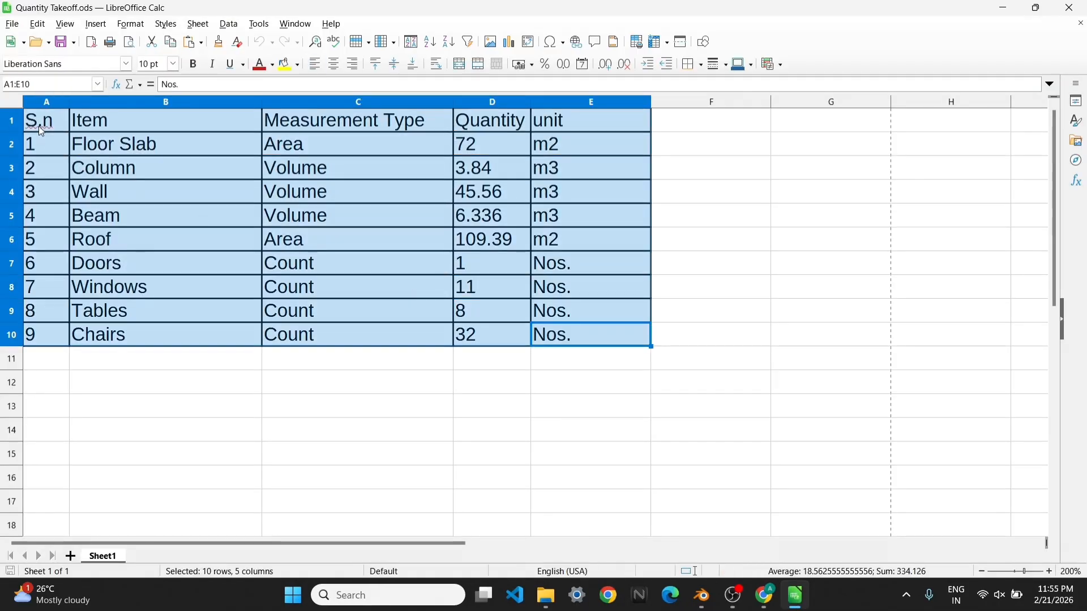
left_click(137, 25)
mouse_move(175, 211)
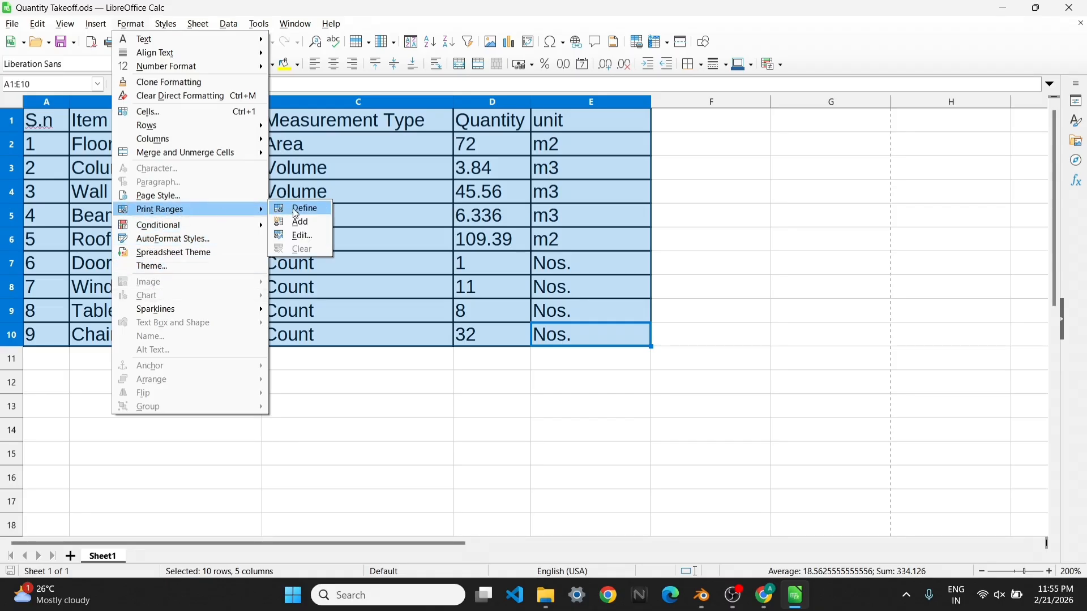
left_click(296, 211)
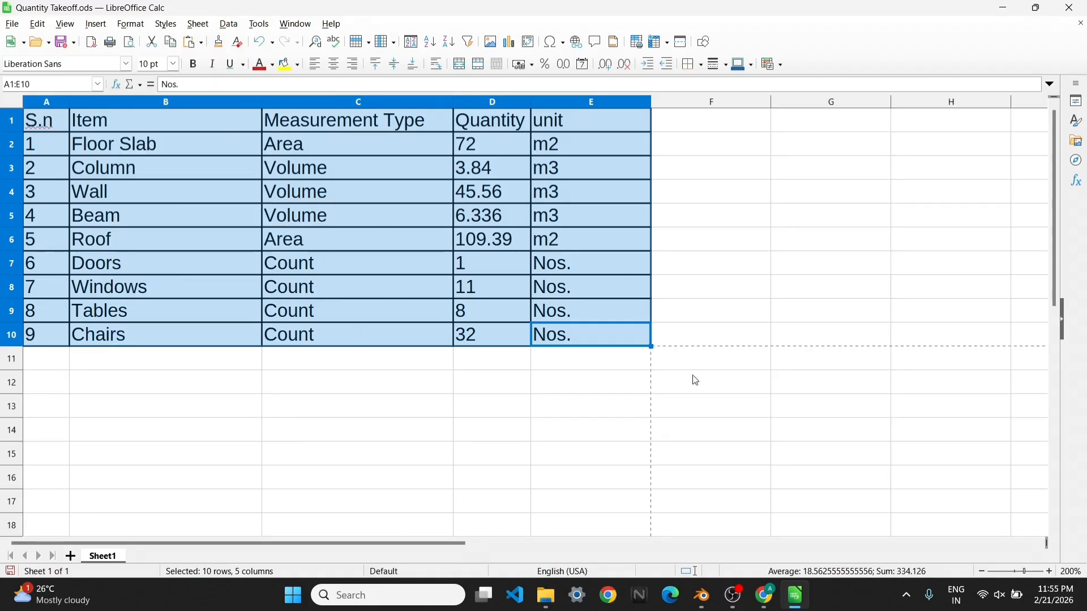
left_click(701, 405)
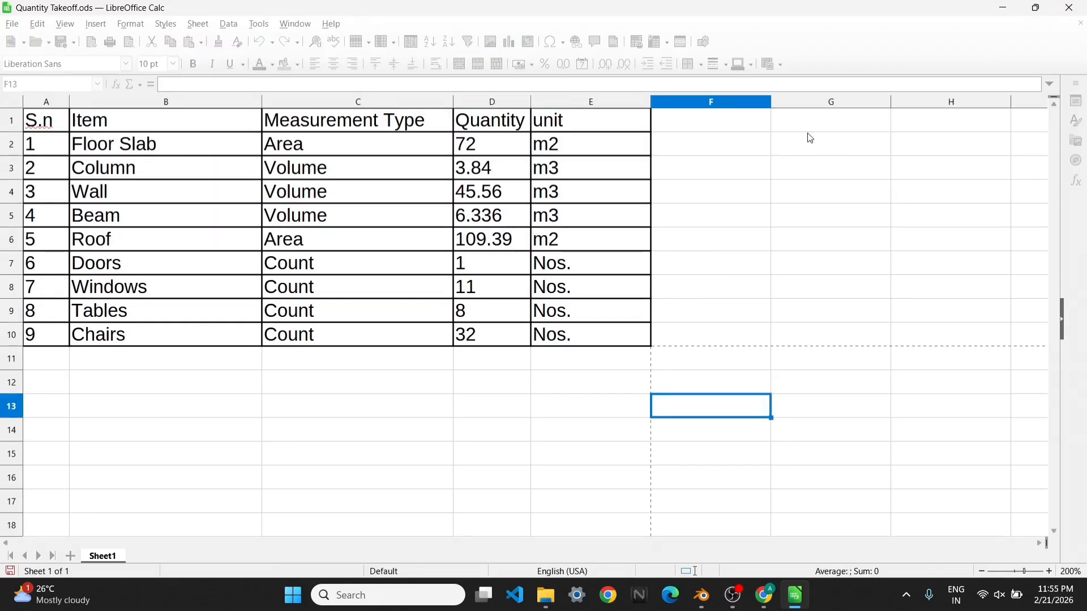
left_click(1069, 7)
Build the Quantity Takeoff schedule as an SVG, check the table in the browser and close it
left_click(1050, 468)
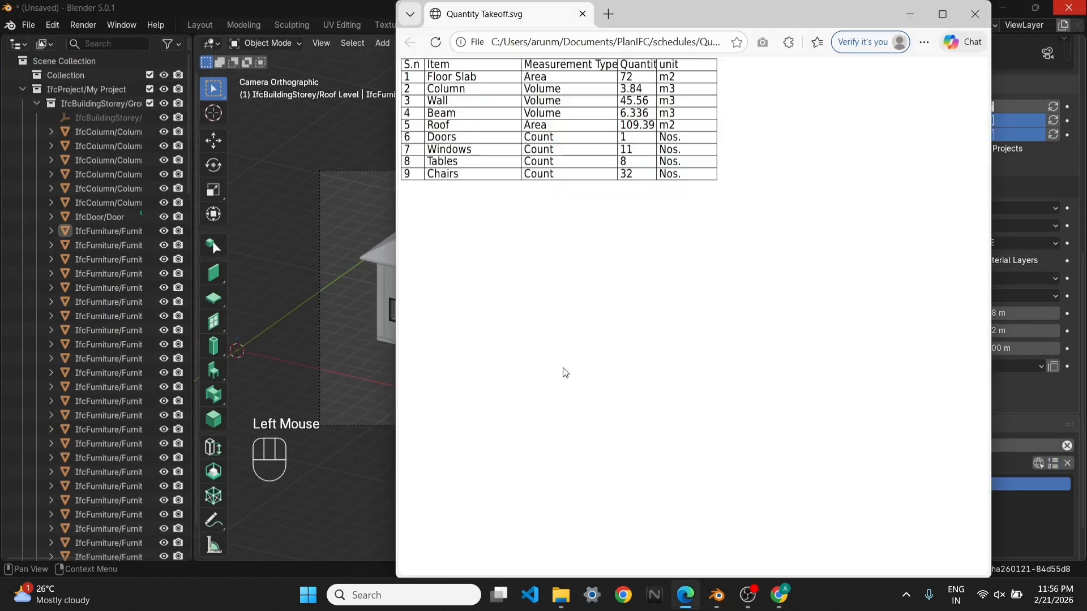
left_click(983, 15)
Add the Quantity Takeoff schedule to sheet A02 - QUANTITY TAKEOFF and expand the sheet's contents
scroll(1061, 426, "up", 3)
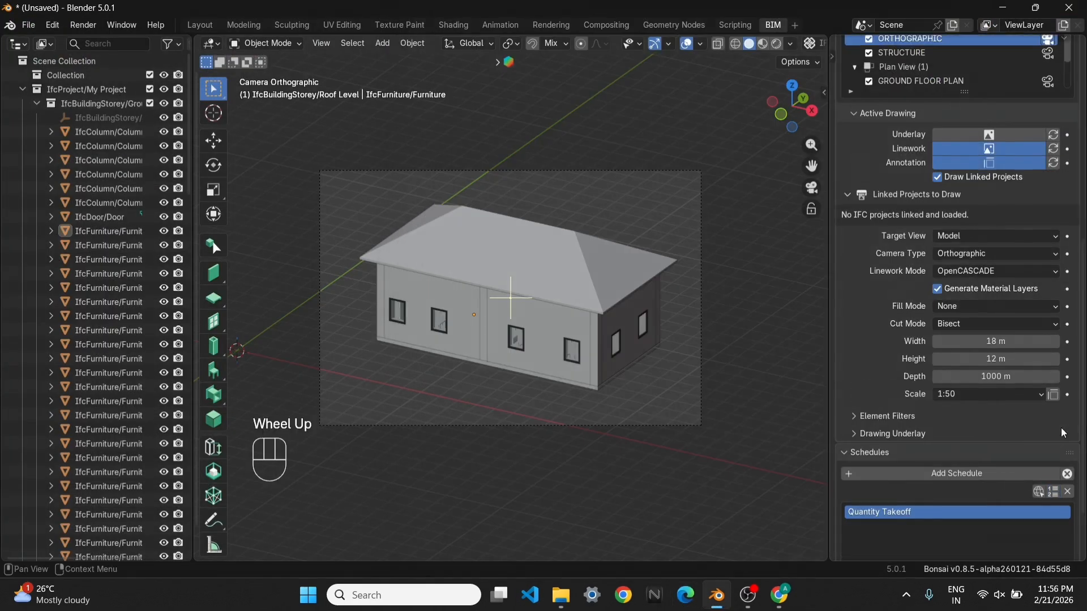
scroll(963, 226, "up", 2)
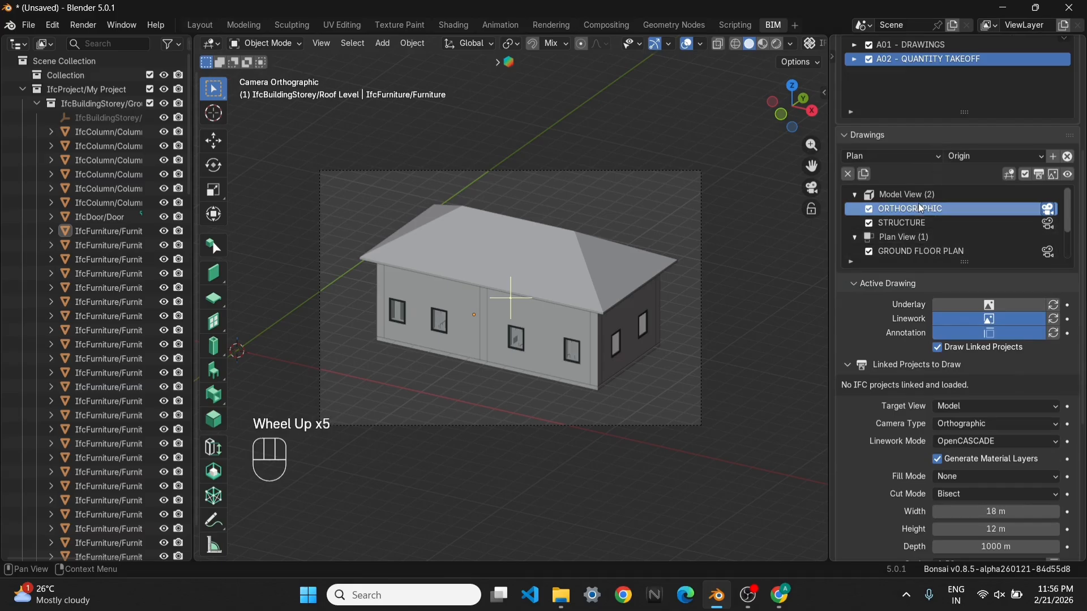
scroll(926, 212, "up", 3)
scroll(944, 114, "up", 5)
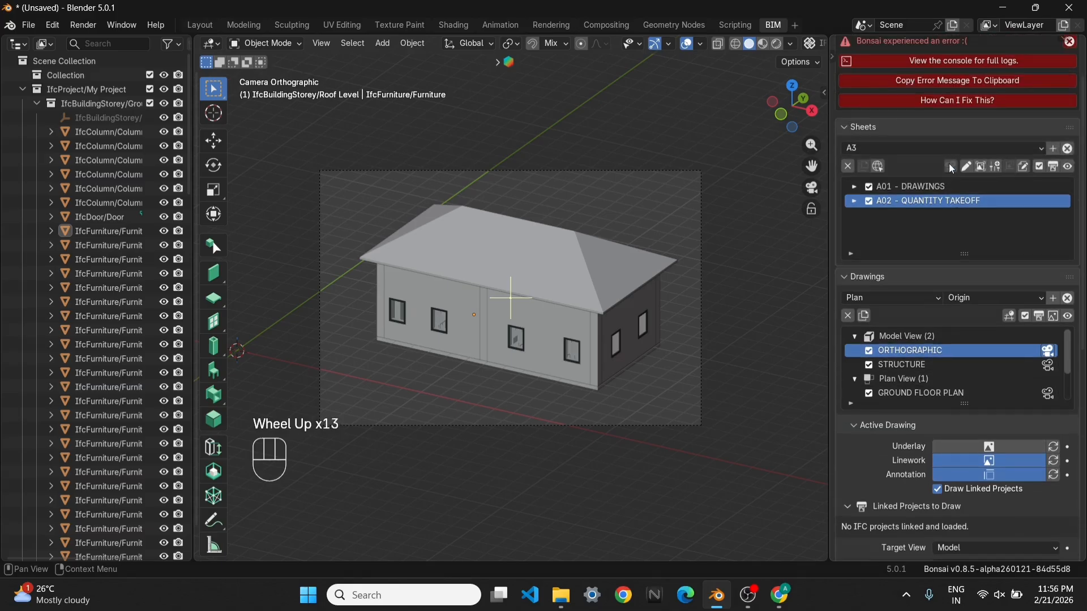
scroll(935, 179, "up", 1)
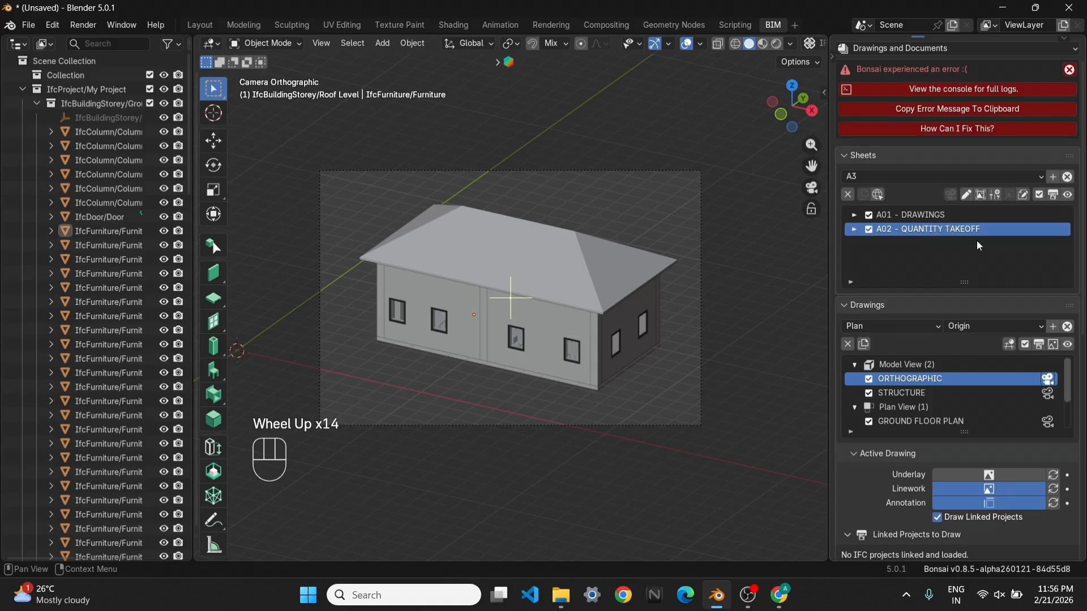
scroll(959, 246, "down", 1)
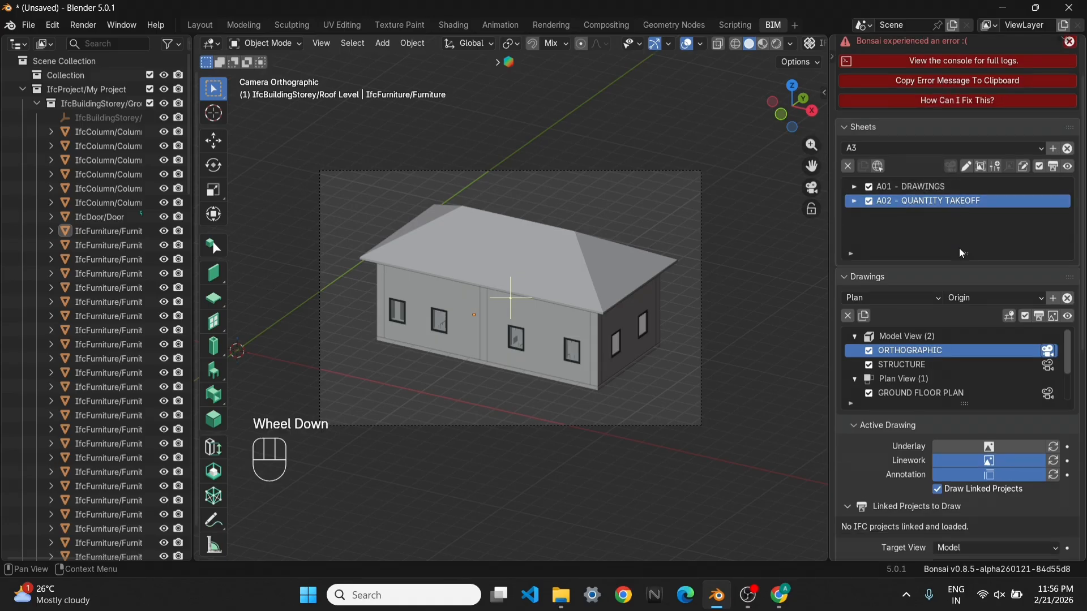
left_click(995, 166)
double_click(920, 202)
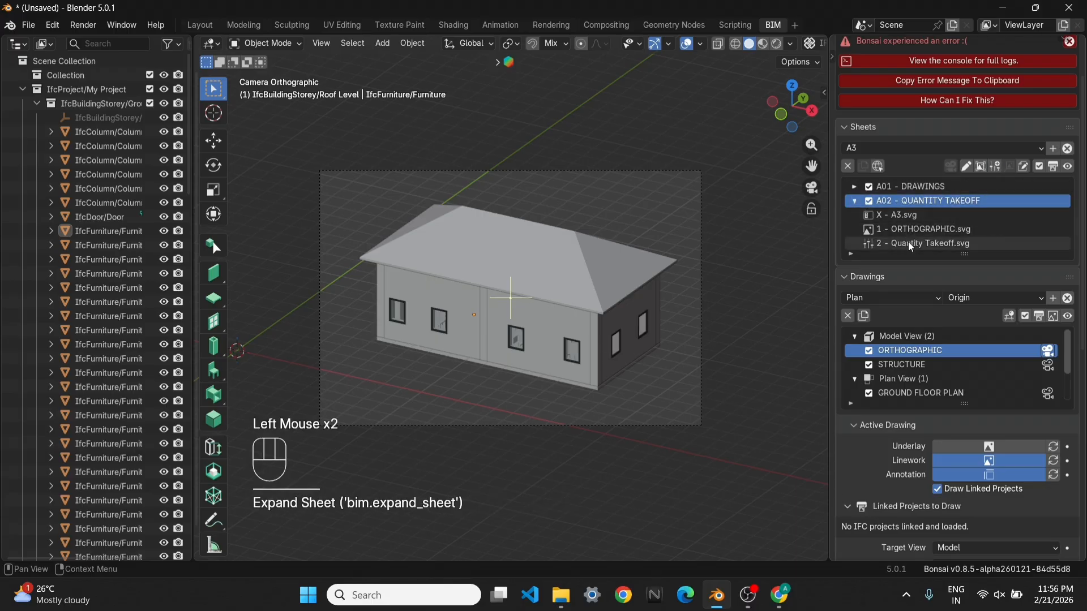
Create sheet A02 - QUANTITY TAKEOFF again, open it in the browser to check the schedule's placement, and close it
left_click(1052, 168)
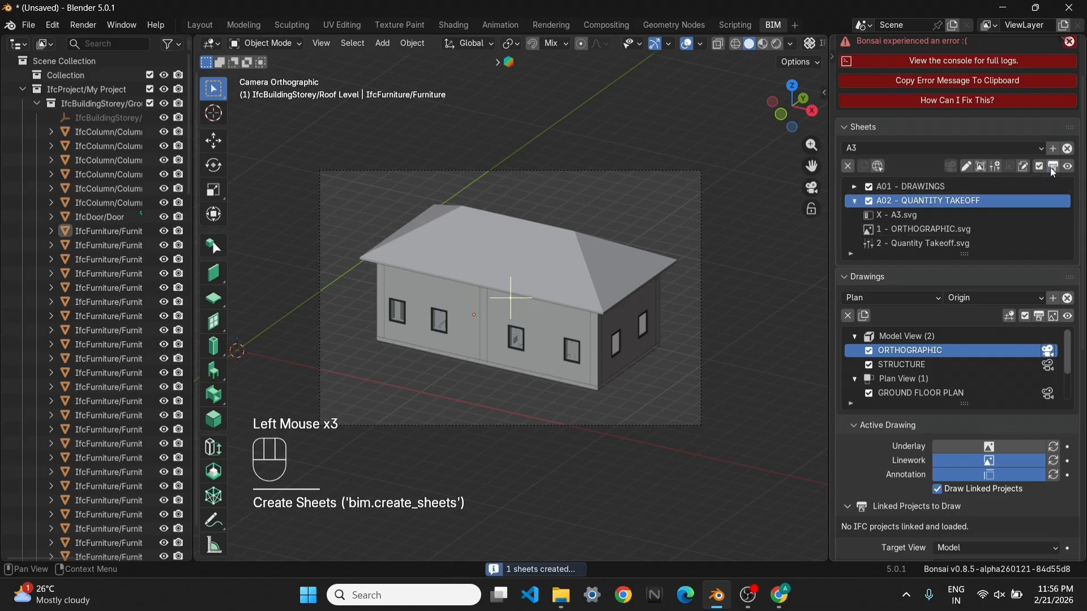
left_click(1068, 167)
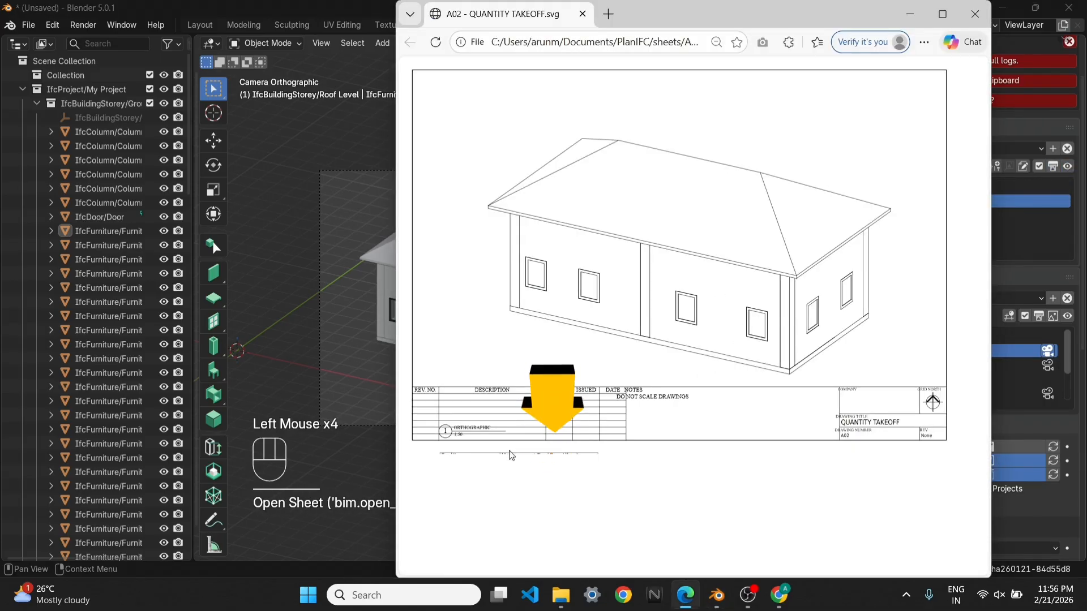
left_click(975, 14)
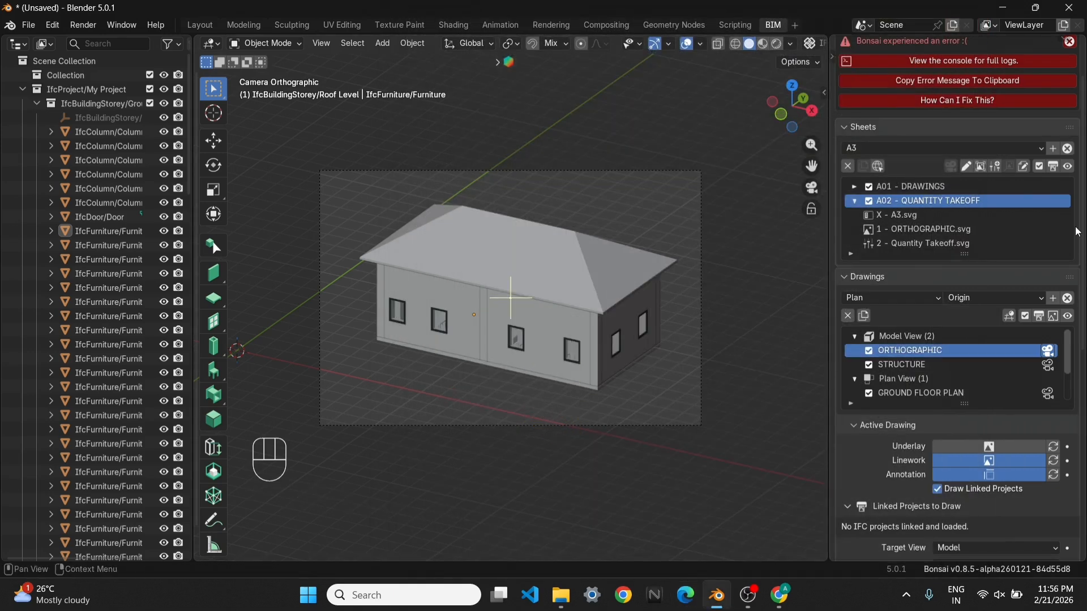
Find A02 - QUANTITY TAKEOFF.svg in the PlanIFC project's layouts folder and open it in Inkscape
left_click(562, 596)
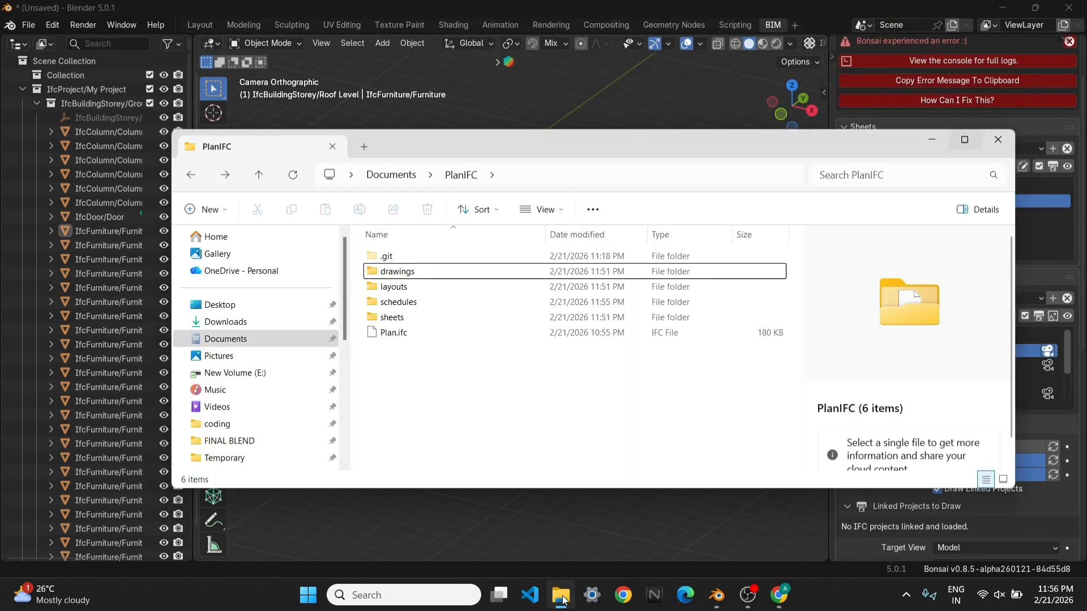
double_click(408, 304)
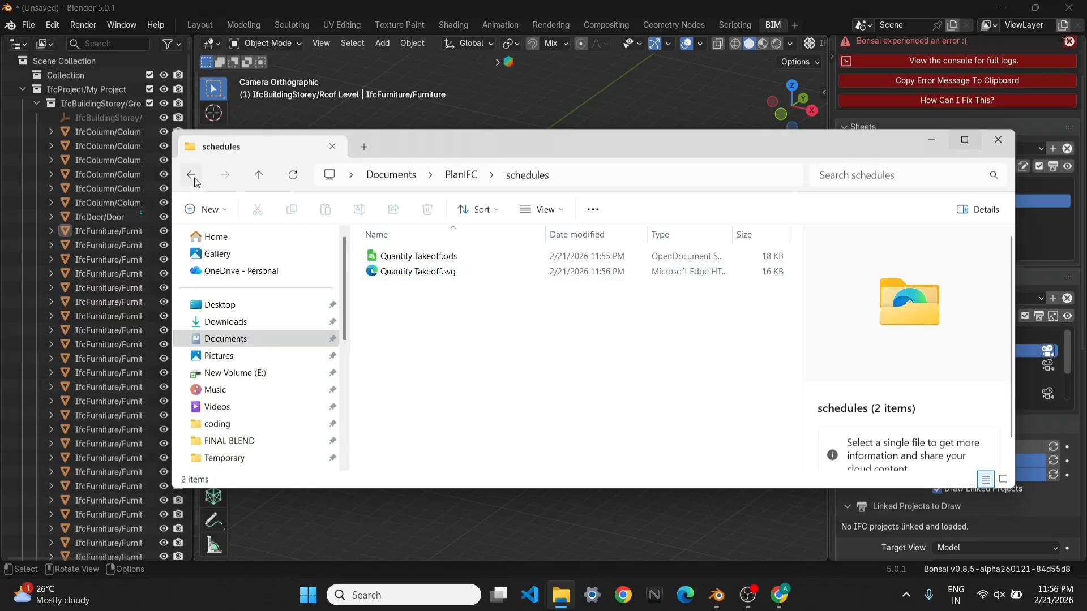
left_click(193, 178)
double_click(411, 320)
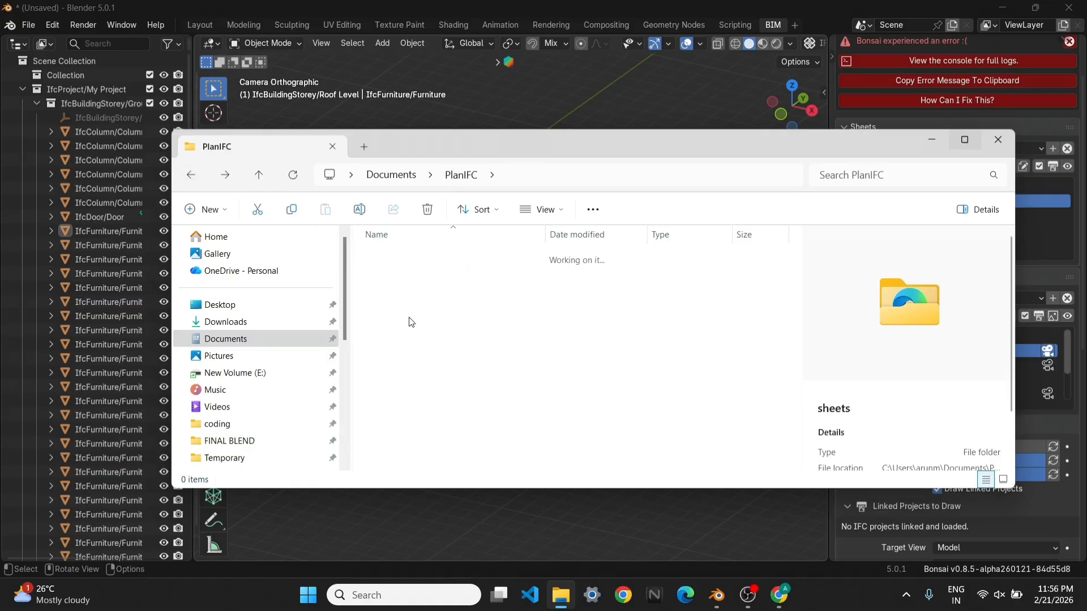
left_click(195, 176)
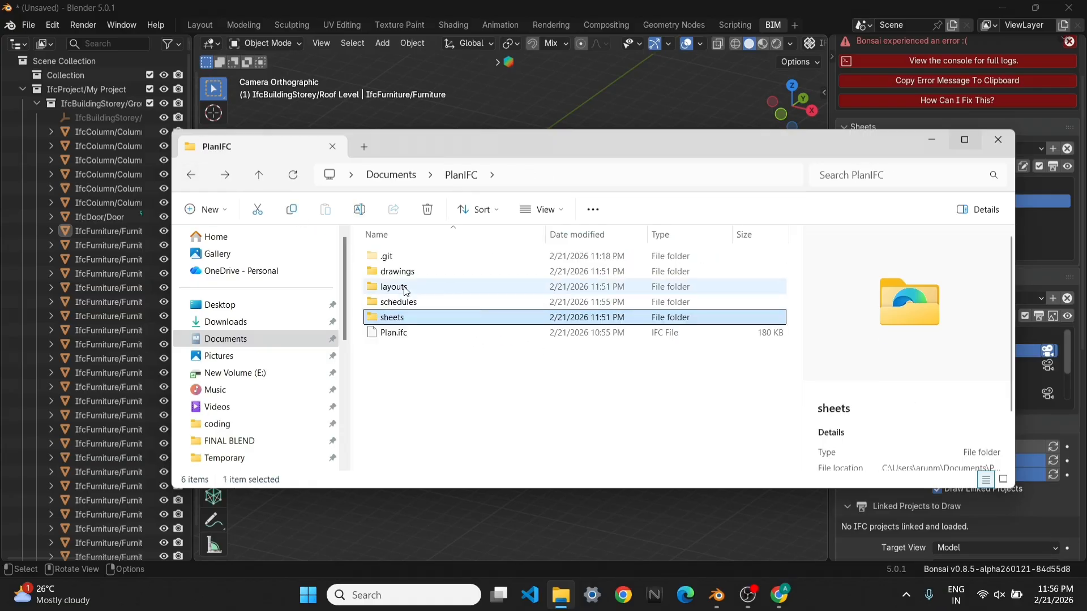
double_click(418, 290)
left_click(429, 304)
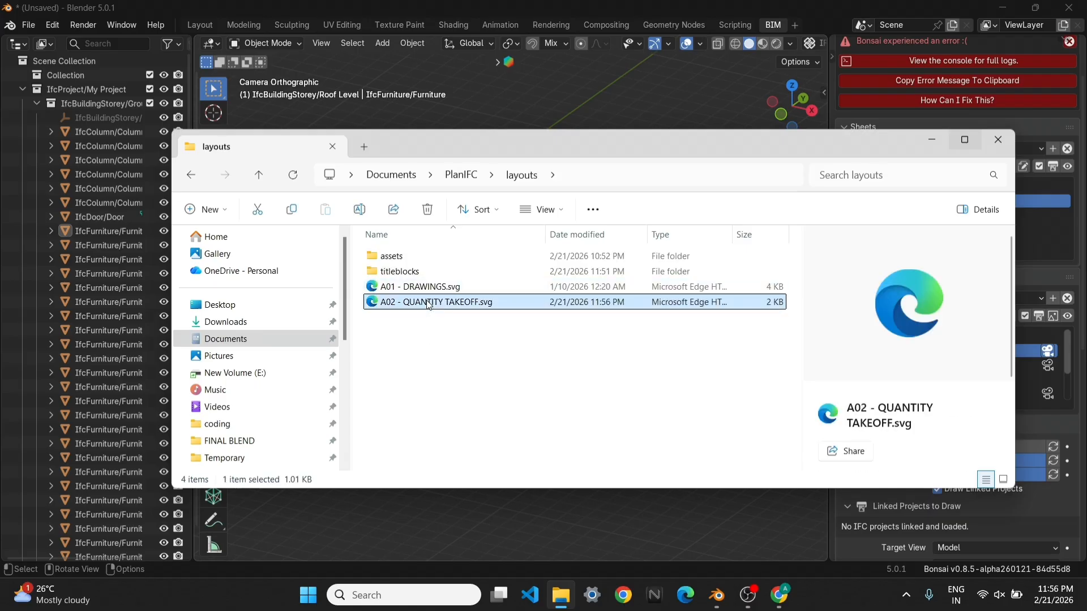
right_click(429, 304)
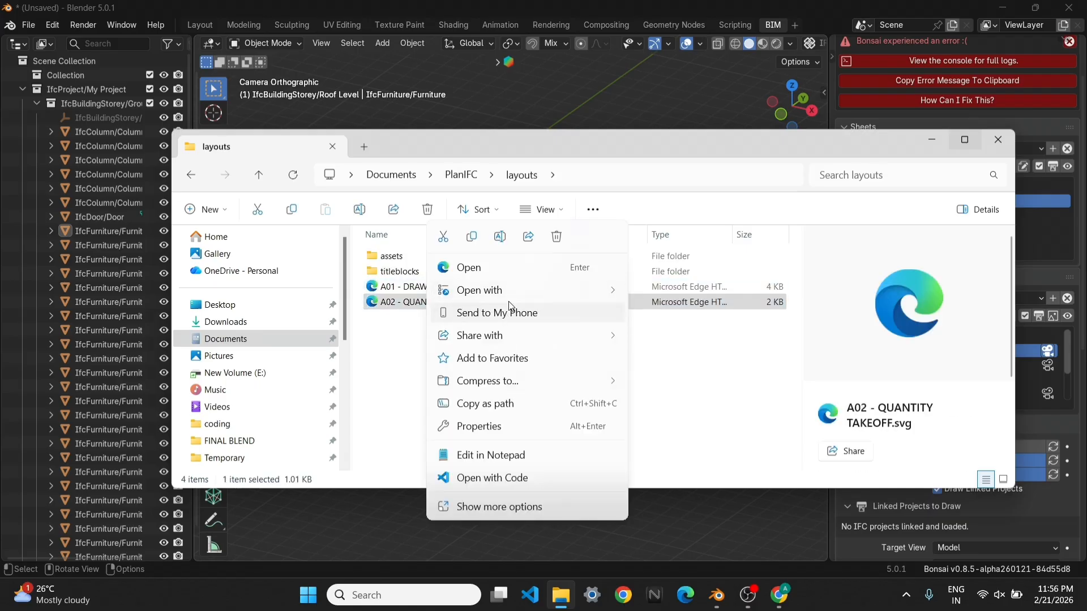
mouse_move(601, 298)
left_click(694, 316)
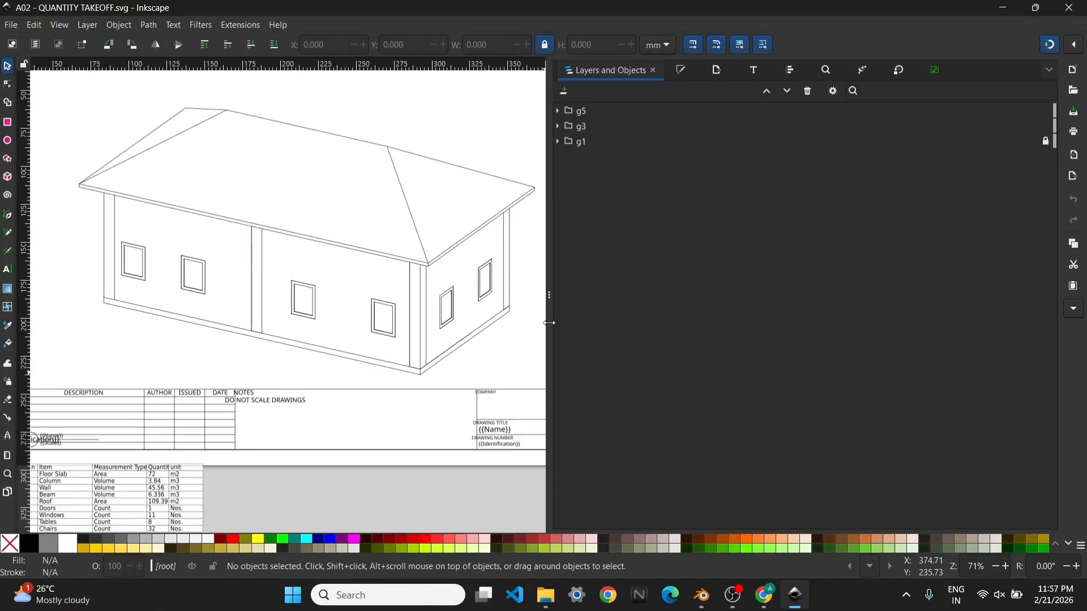
Widen the canvas and move the orthographic drawing with its title up, clear of the titleblock's revision table
left_click_drag(549, 324, 705, 325)
scroll(476, 266, "down", 1, "ctrl")
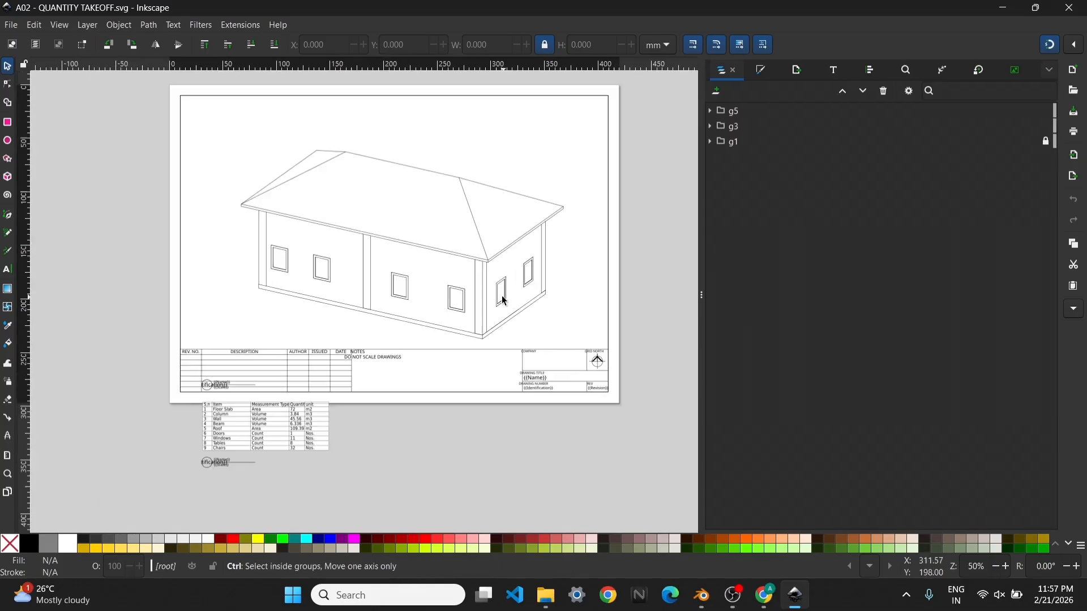
left_click(489, 266)
left_click_drag(494, 269, 509, 192)
Move the orthographic drawing's title inside its group up to just below the house's lower-left corner
double_click(242, 324)
left_click(242, 322)
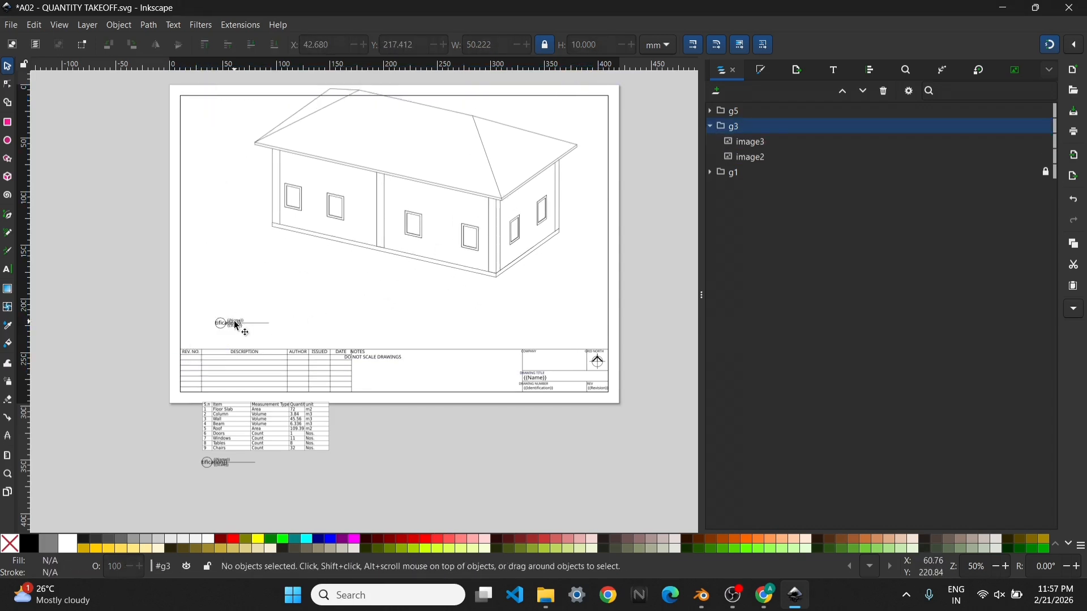
left_click(235, 322)
scroll(235, 323, "up", 2, "ctrl")
left_click_drag(240, 328, 297, 203)
scroll(265, 291, "down", 3, "ctrl")
scroll(289, 325, "down", 1, "ctrl")
scroll(402, 231, "up", 1, "ctrl")
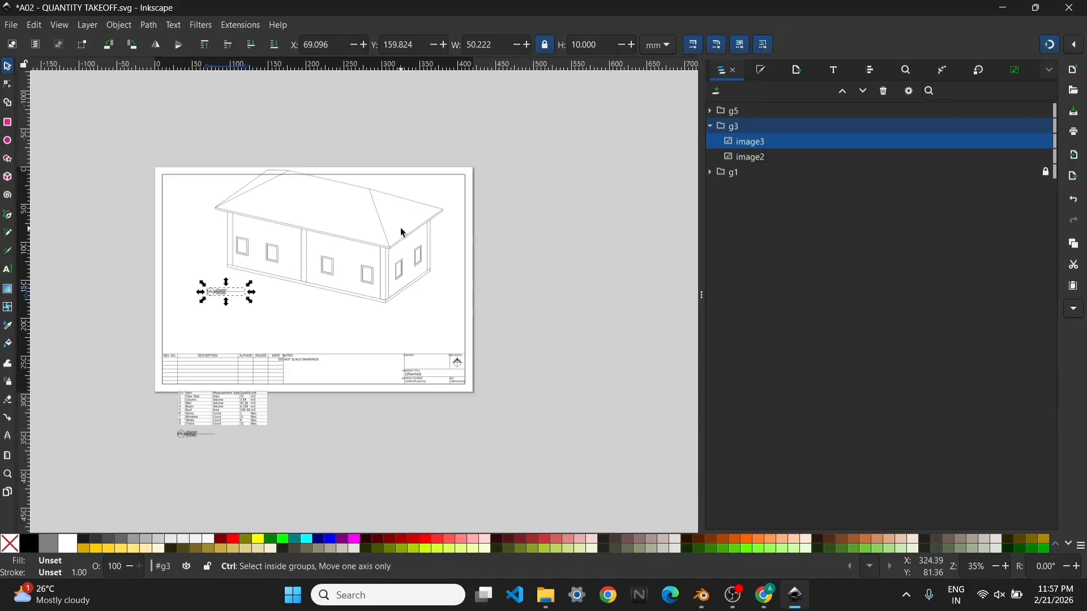
Leave the group and move the orthographic drawing with its title down to just above the titleblock
left_click(548, 288)
left_click(505, 258)
left_click_drag(394, 248, 352, 298)
double_click(506, 262)
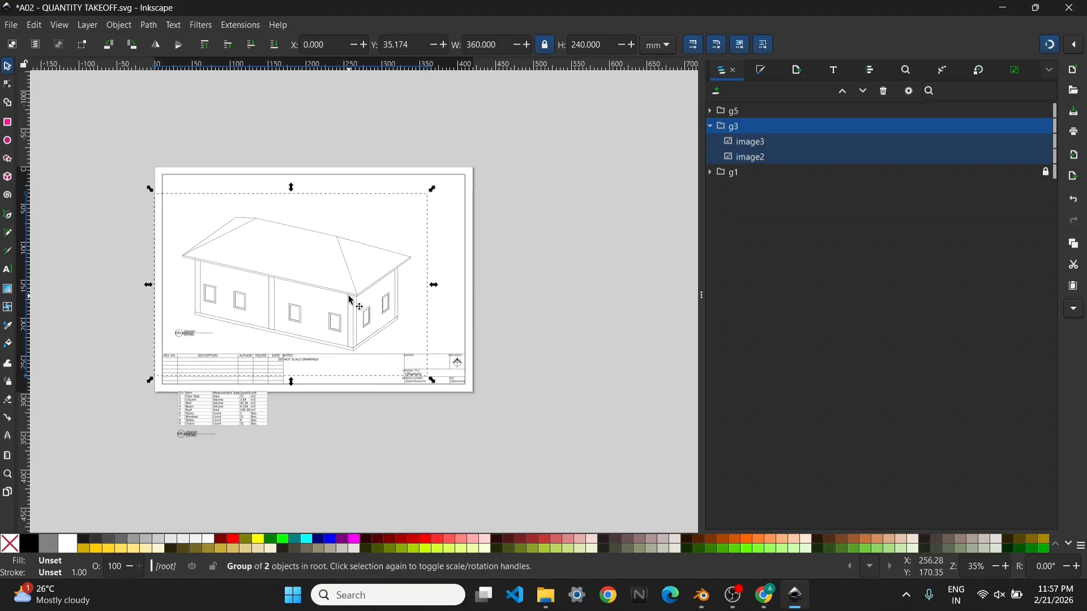
Move the quantity schedule table with its title from below the sheet into the sheet's upper-right corner
left_click(262, 444)
left_click(235, 409)
left_click_drag(237, 409, 434, 197)
left_click(498, 226)
scroll(440, 187, "up", 4, "ctrl")
middle_click_drag(490, 295, 602, 415)
Shift the orthographic drawing with its title slightly left and down, and save and close the sheet layout
left_click(333, 305)
left_click_drag(338, 310, 292, 320)
scroll(521, 340, "down", 3, "ctrl")
key("Escape")
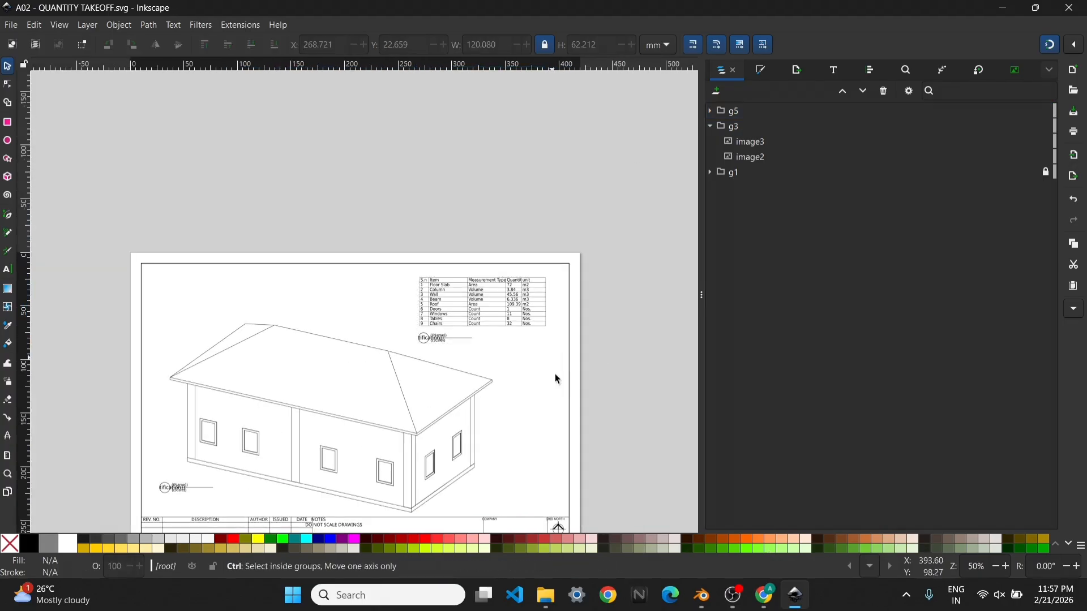
key("ctrl+s")
left_click(1082, 1)
left_click(1042, 45)
Create sheet A02 - QUANTITY TAKEOFF from Blender, view the rearranged layout in the browser, and close it
scroll(1041, 148, "down", 1)
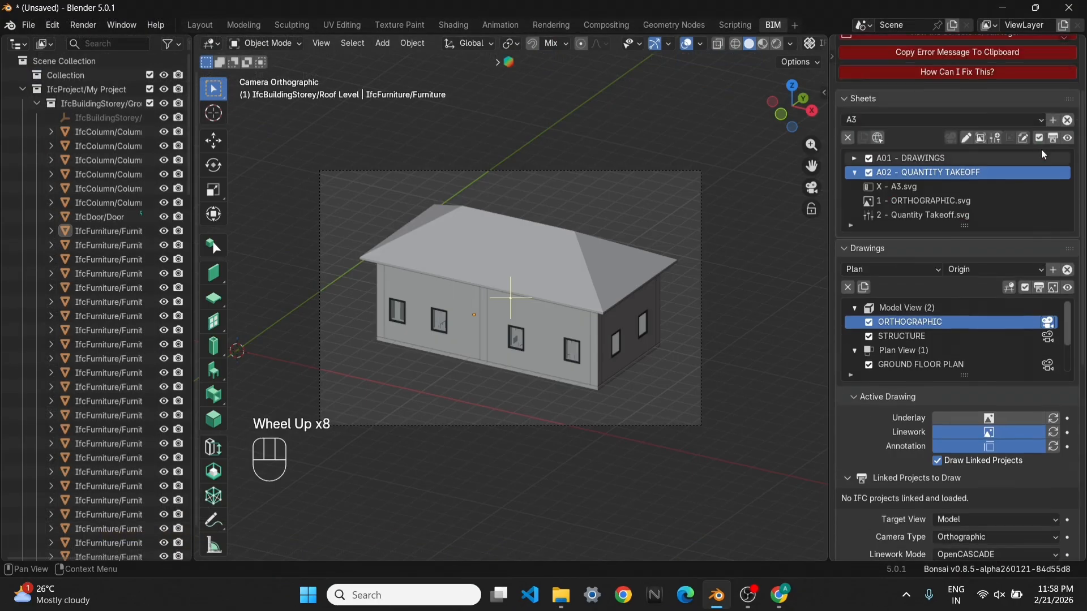
left_click(1054, 138)
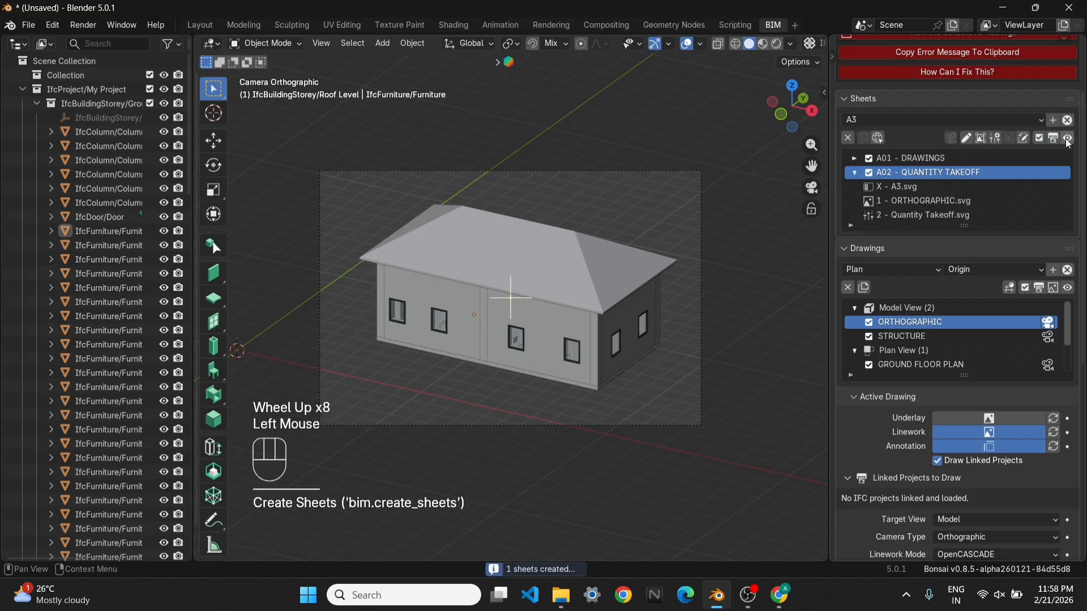
left_click(1067, 139)
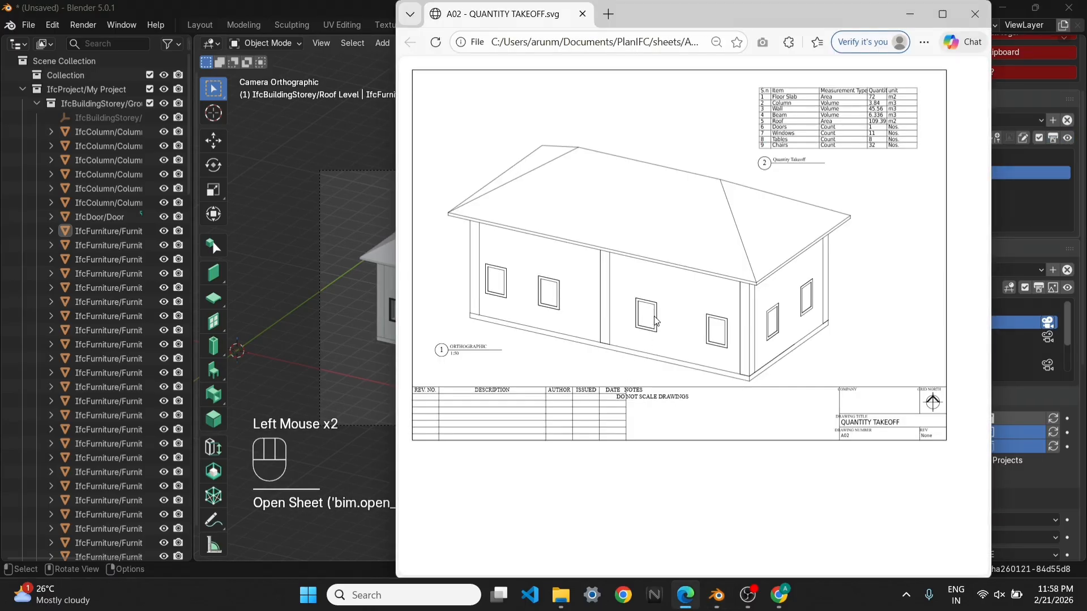
key("ctrl+w")
Open the Quantity Takeoff schedule's spreadsheet in LibreOffice Calc and fill the table A1:E10 with light orange
scroll(1041, 509, "down", 5)
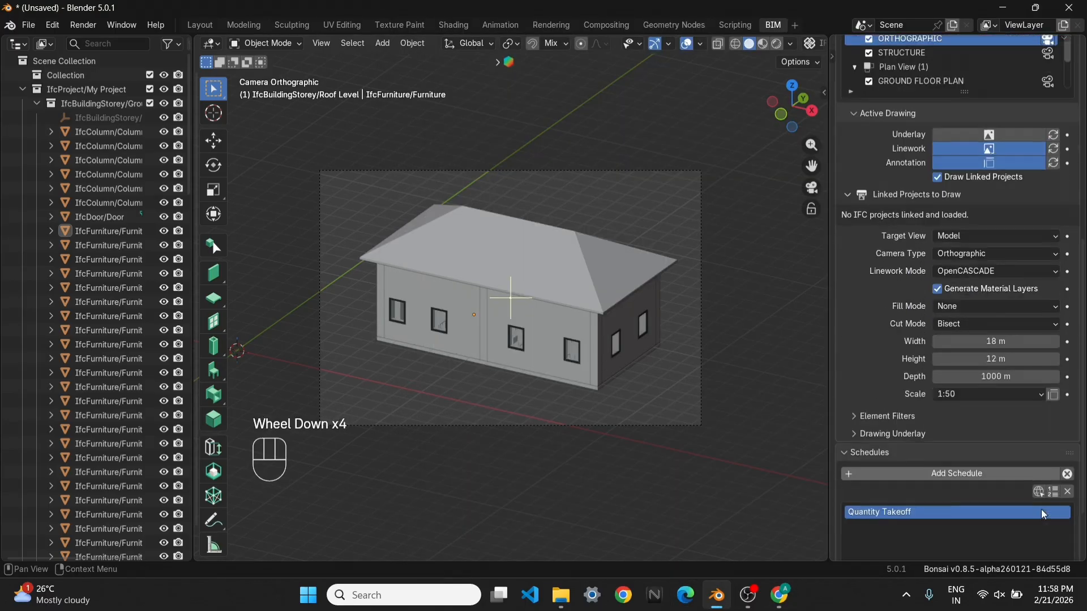
left_click(1040, 417)
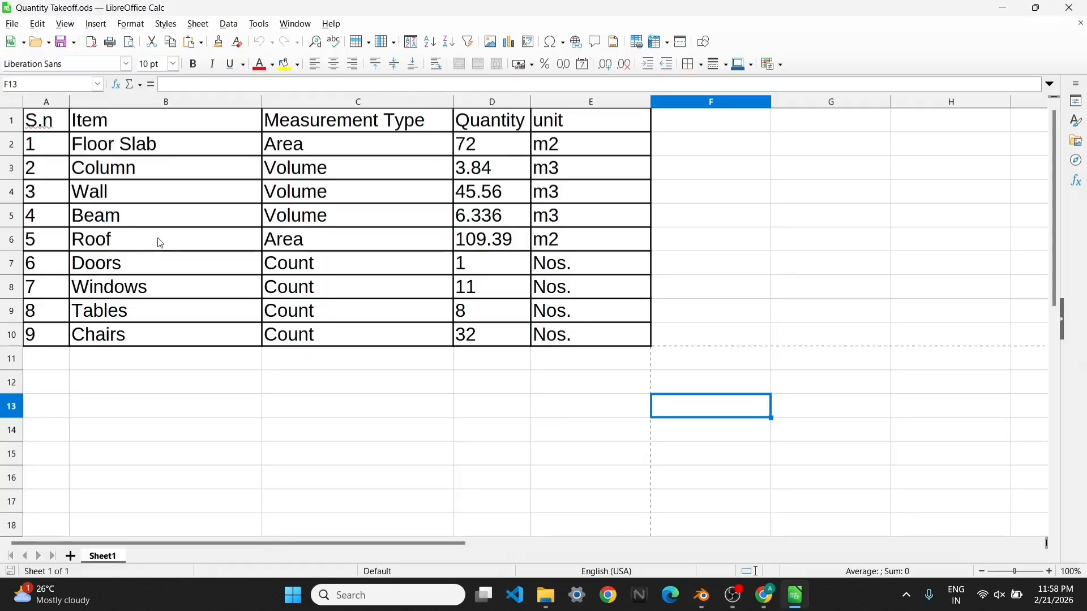
left_click_drag(45, 120, 569, 330)
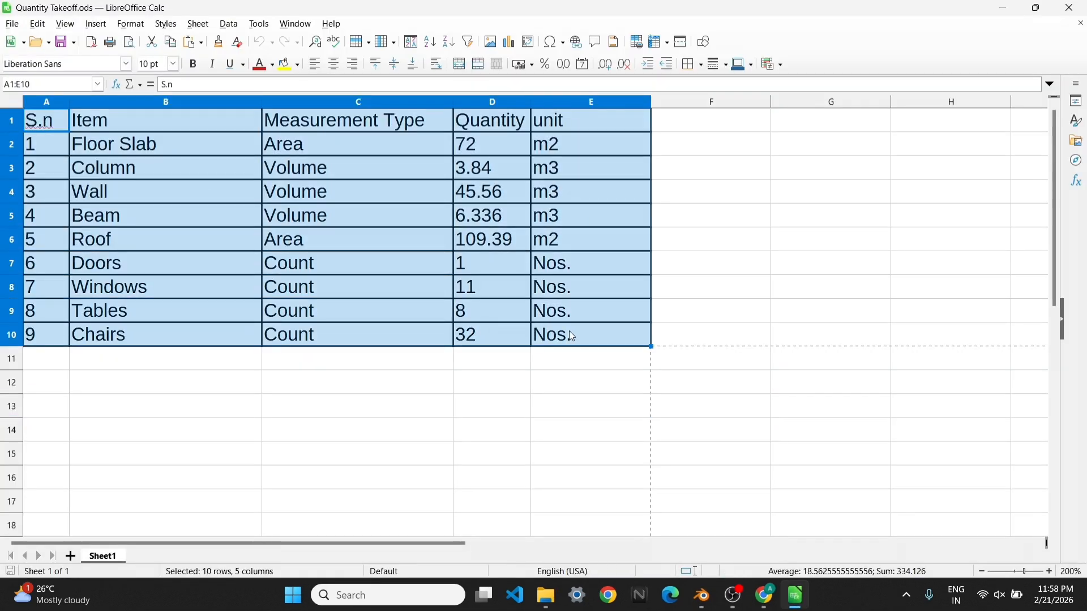
left_click(295, 66)
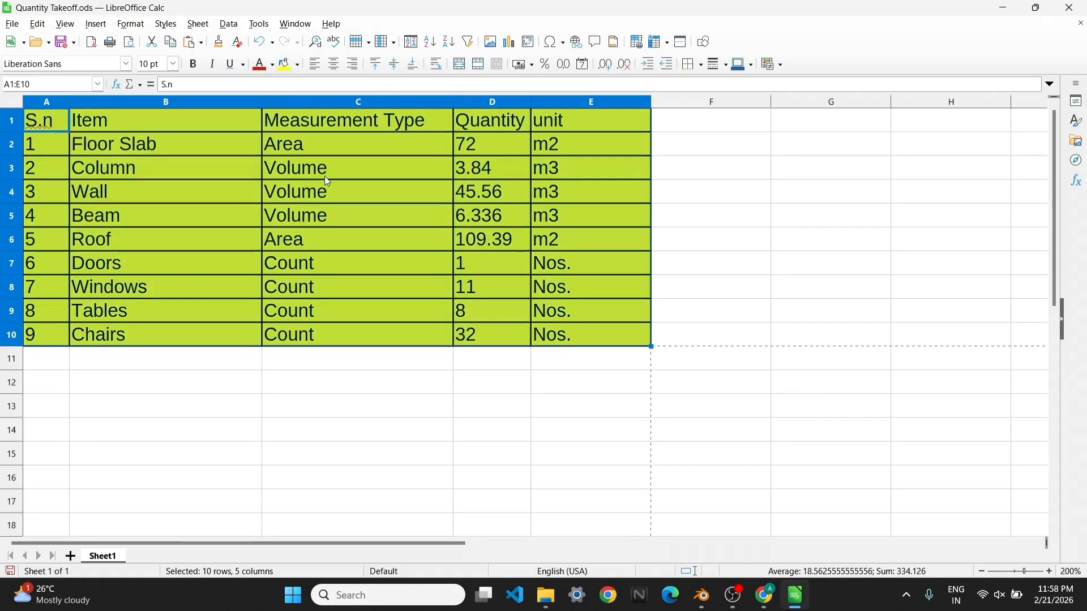
left_click(297, 67)
left_click(309, 170)
left_click(317, 218)
Fill the Windows row A8:E8 with yellow
left_click_drag(48, 287, 583, 287)
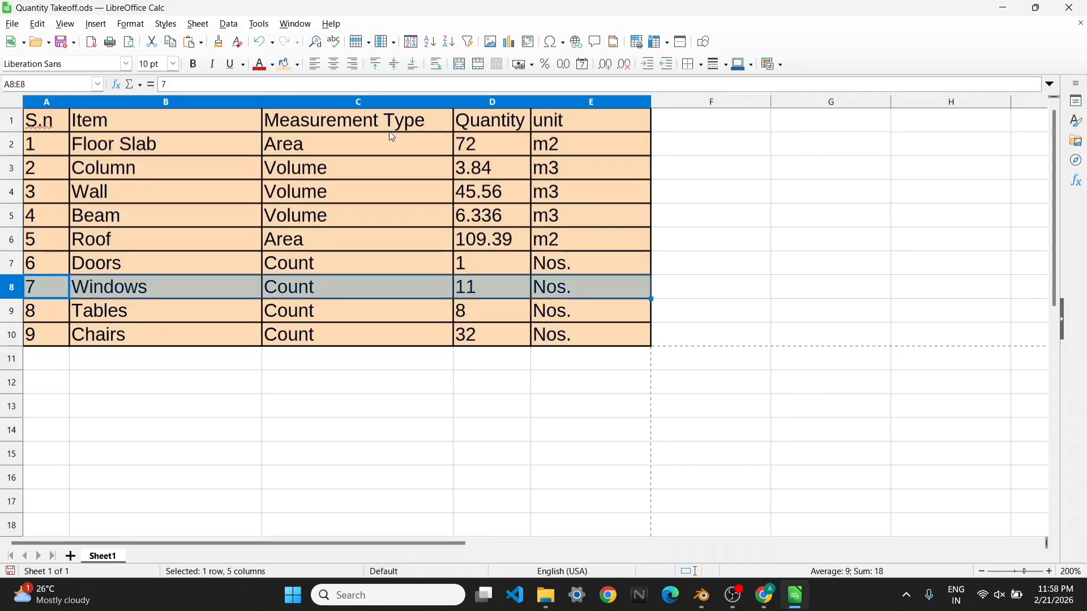
left_click(297, 66)
left_click(285, 158)
Fill the header row A1:E1 with light blue
left_click_drag(48, 121, 583, 120)
left_click(297, 68)
left_click(382, 183)
left_click(831, 258)
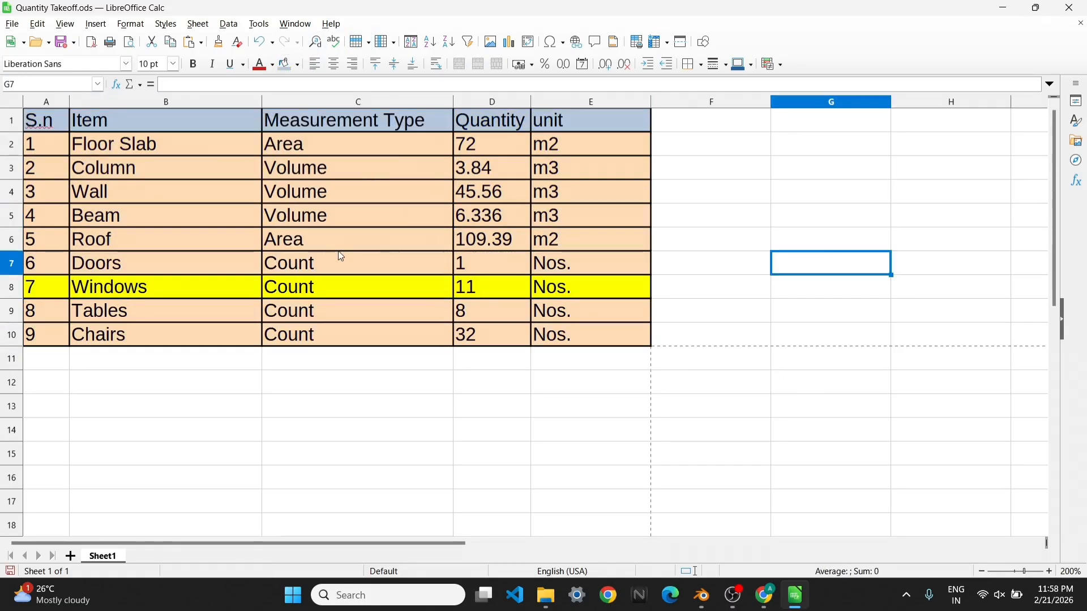
Fill the header row A1:E1 with light red and save the Quantity Takeoff spreadsheet
left_click_drag(52, 124, 578, 124)
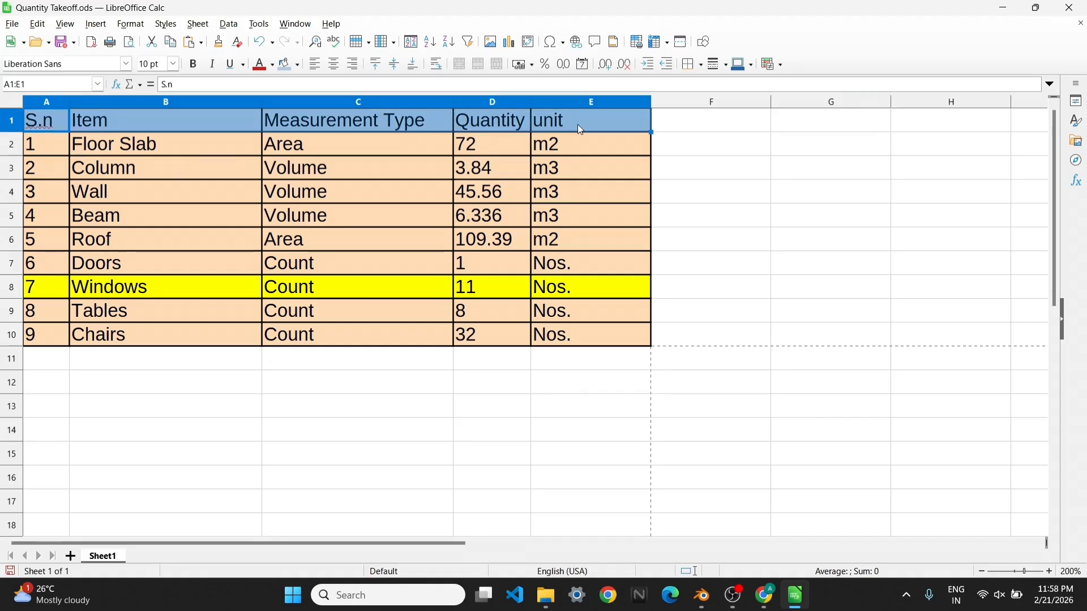
left_click(299, 68)
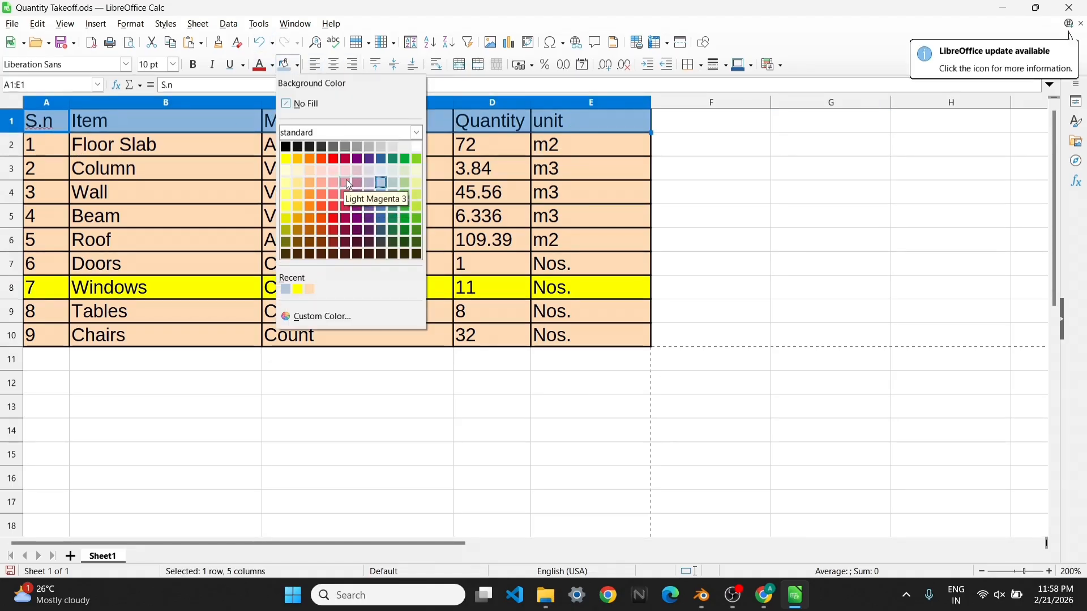
left_click(363, 195)
left_click(711, 216)
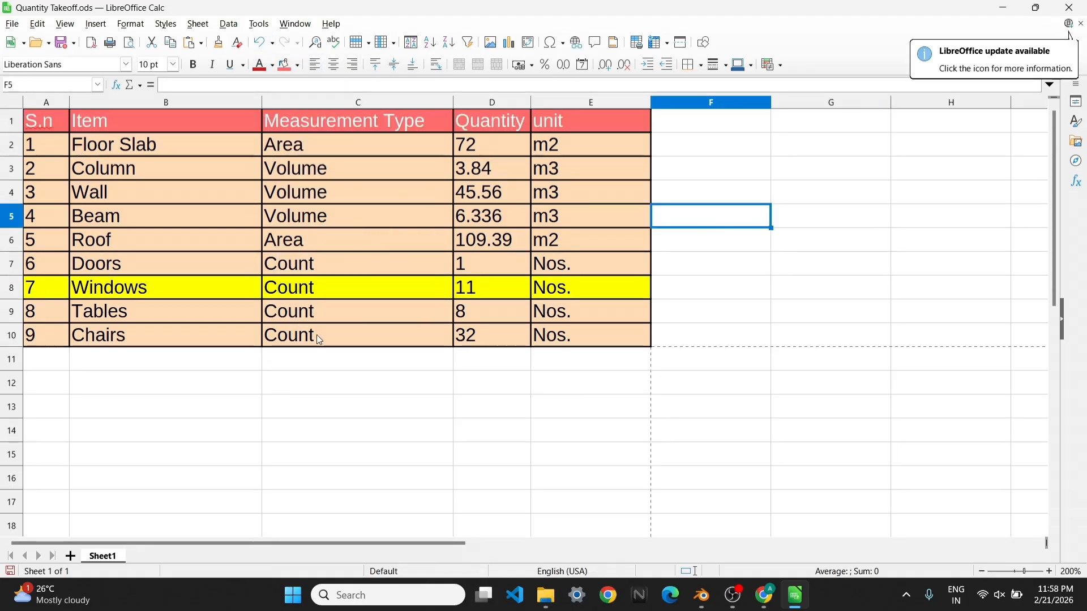
key("ctrl+s")
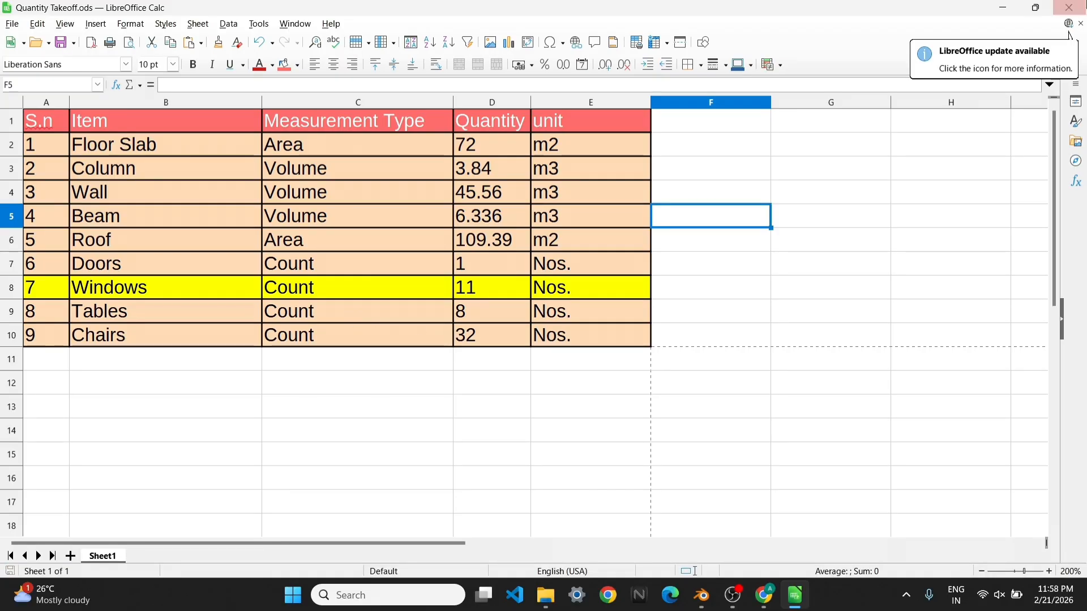
Return to Blender, rebuild the Quantity Takeoff schedule, and check the coloured table in the browser before closing it
key("alt+Tab")
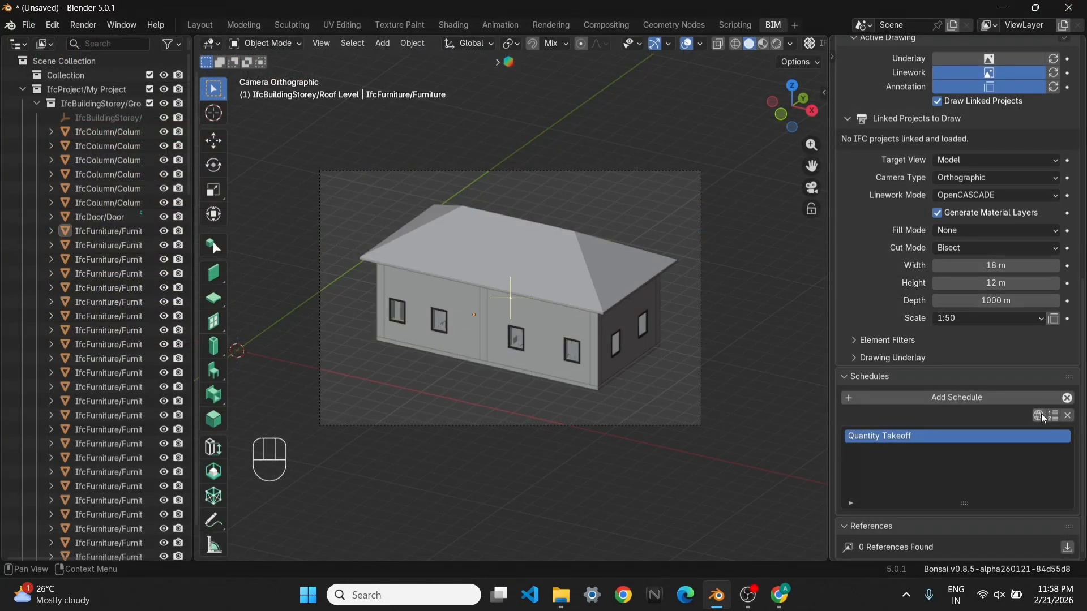
left_click(1053, 418)
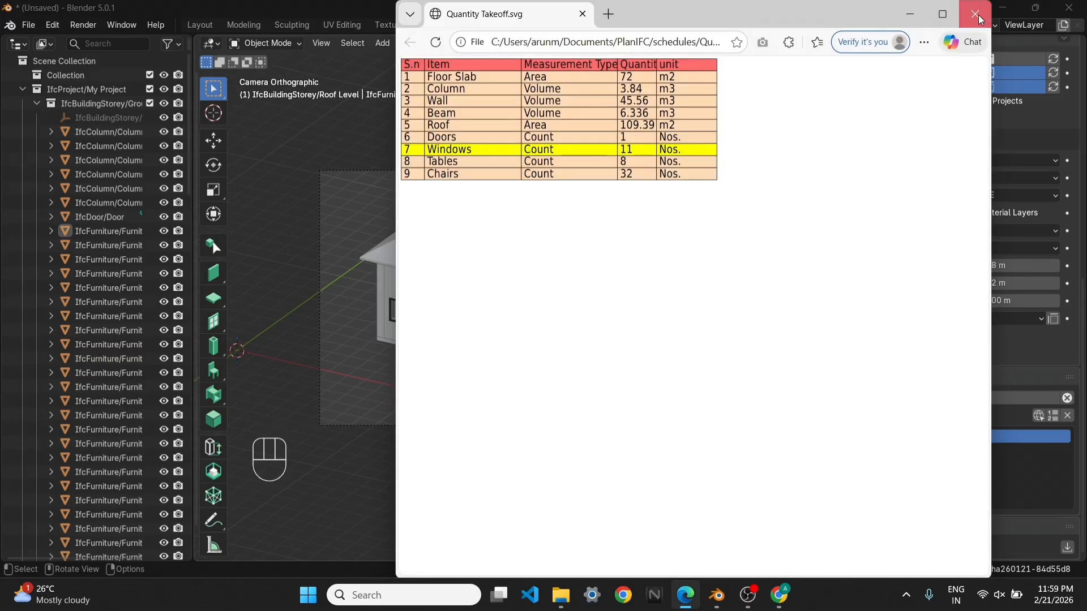
left_click(976, 14)
Create sheet A02 - QUANTITY TAKEOFF with the coloured schedule and inspect it enlarged in a maximized browser window
scroll(1024, 192, "up", 4)
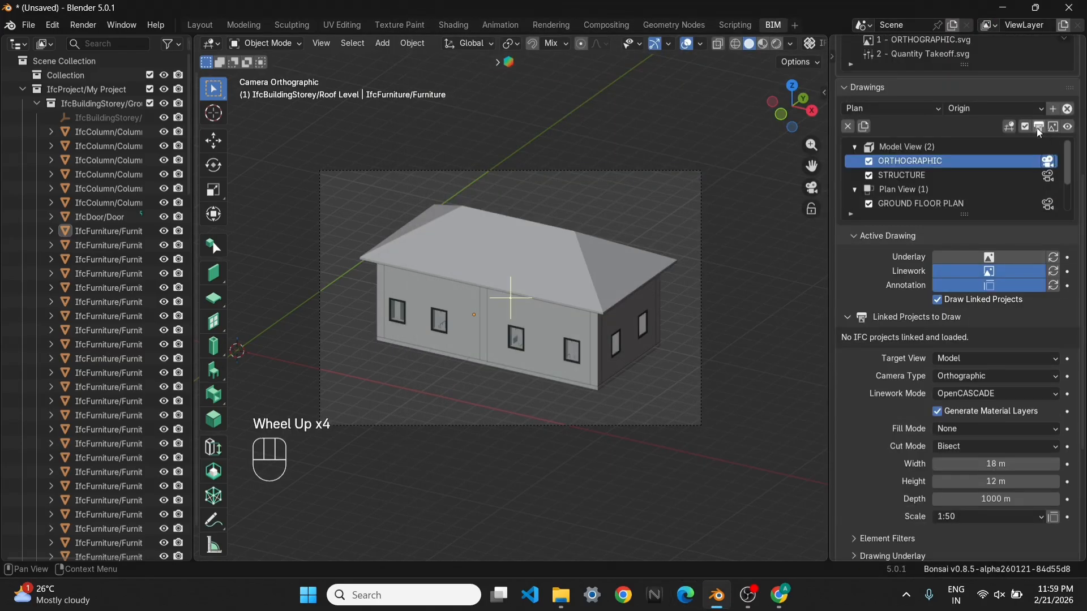
scroll(1040, 128, "up", 3)
left_click(1061, 92)
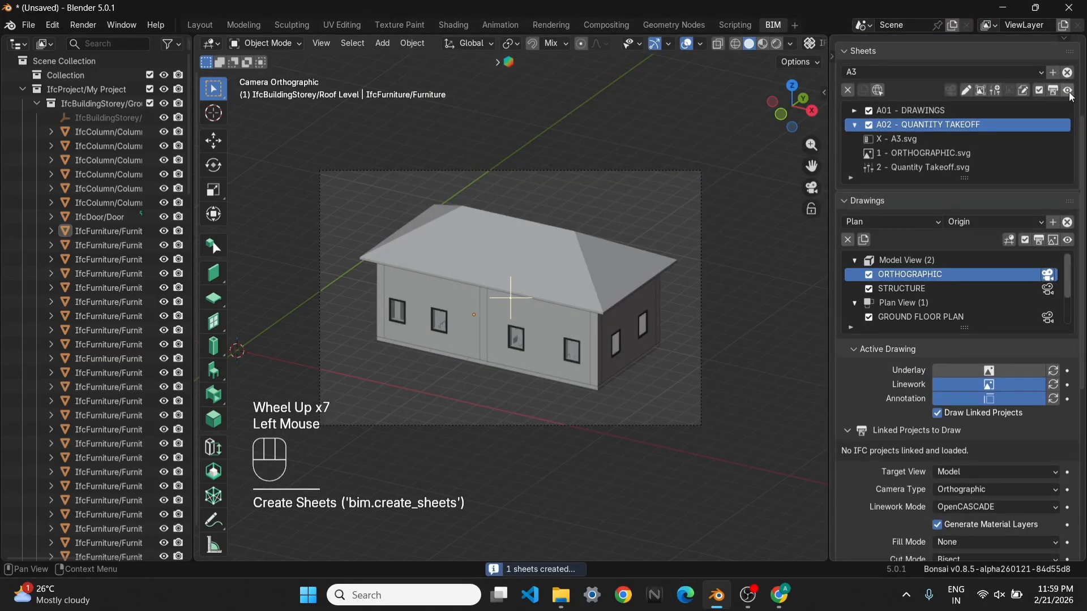
left_click(1067, 94)
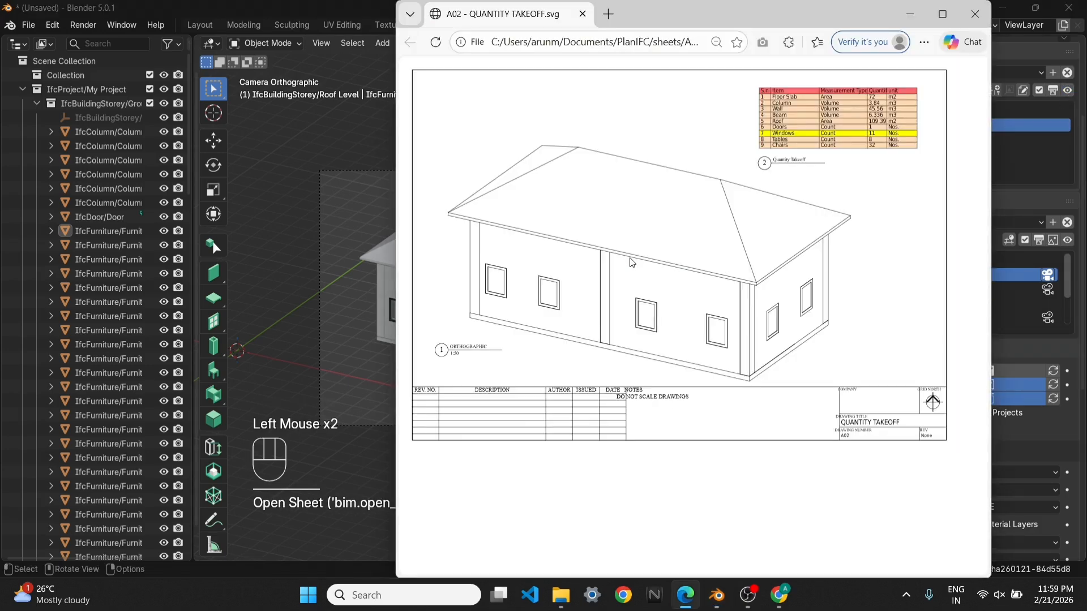
scroll(810, 169, "down", 3, "ctrl")
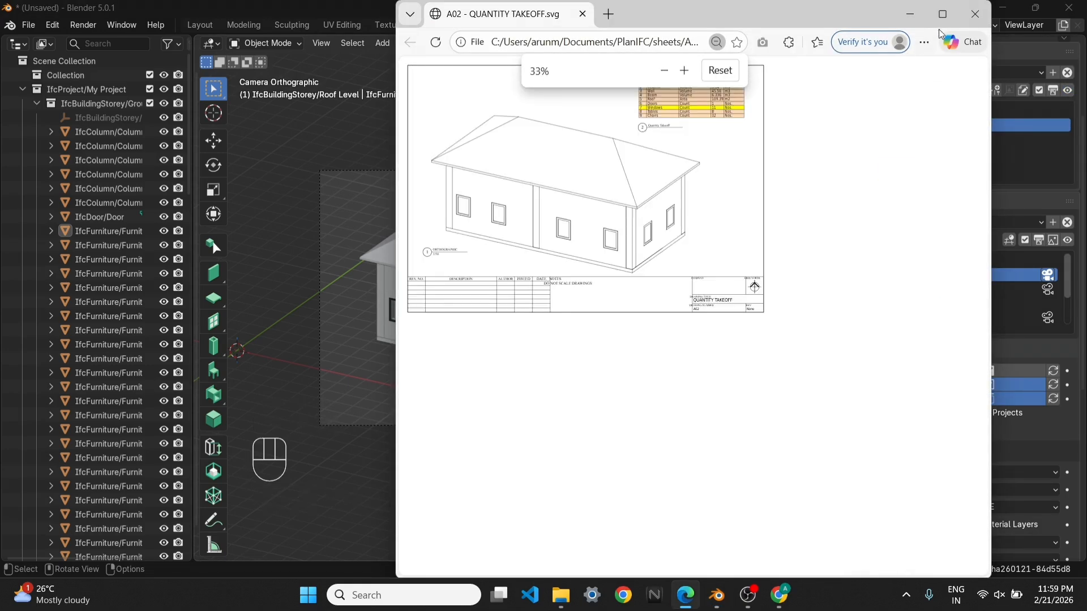
left_click(942, 14)
scroll(417, 203, "up", 4, "ctrl")
scroll(572, 274, "down", 1, "ctrl")
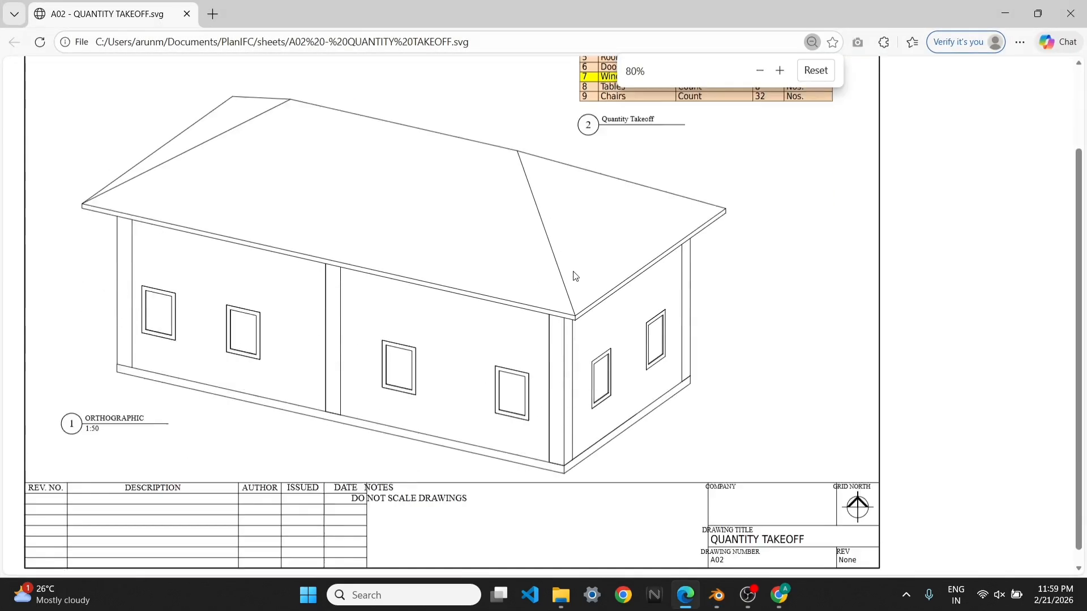